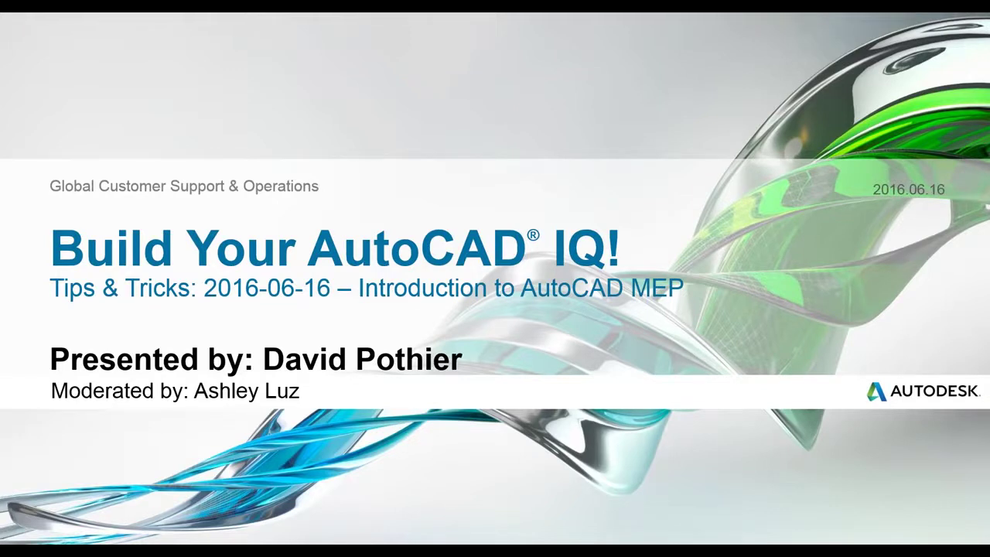
- Bring the slide deck forward and advance from the title slide to 'About Us'
{"action": "key", "text": "Right"}
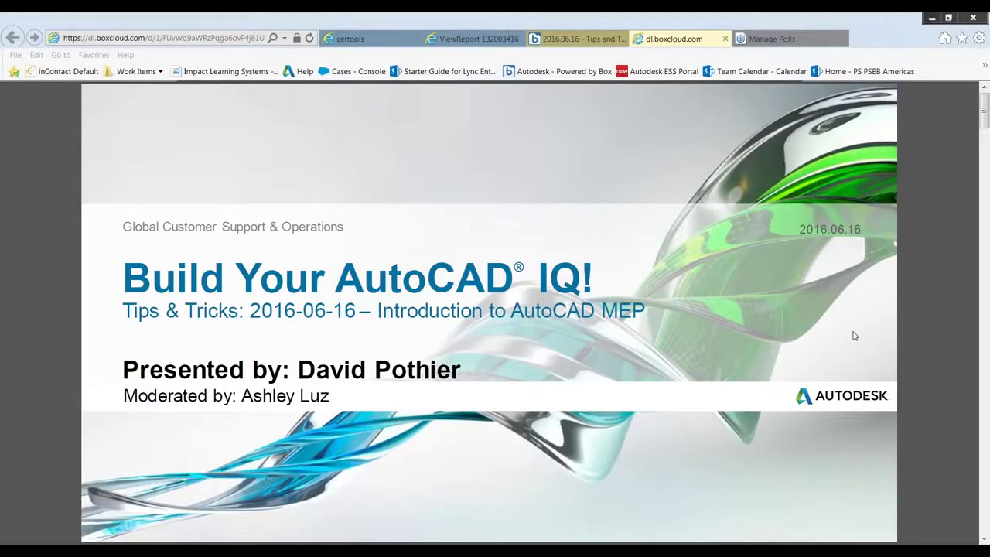
{"action": "left_click", "coordinate": [841, 340]}
{"action": "key", "text": "Page_Down"}
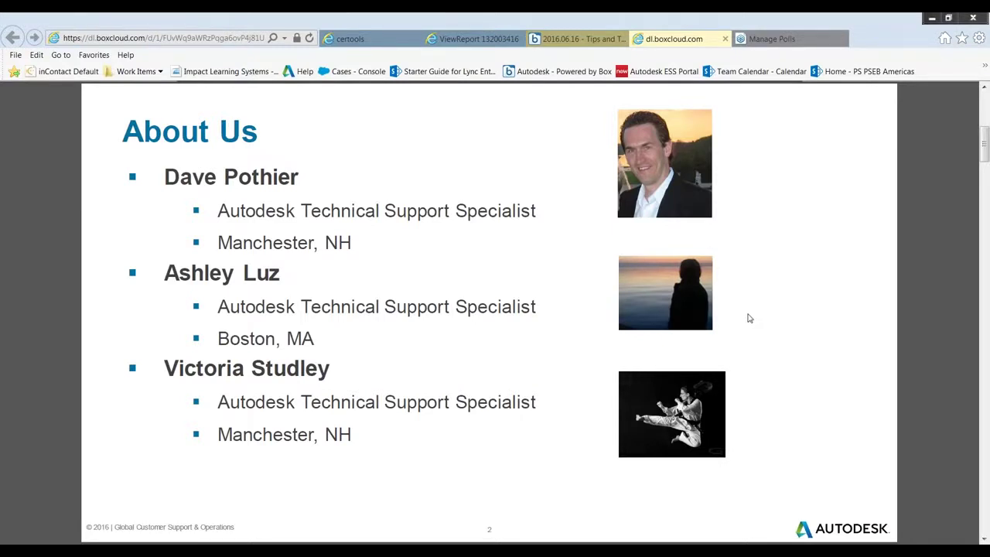
- Play the Before We Get Started slide's animation, then move on to slide 4
{"action": "scroll", "coordinate": [737, 318], "scroll_direction": "down", "scroll_amount": 3}
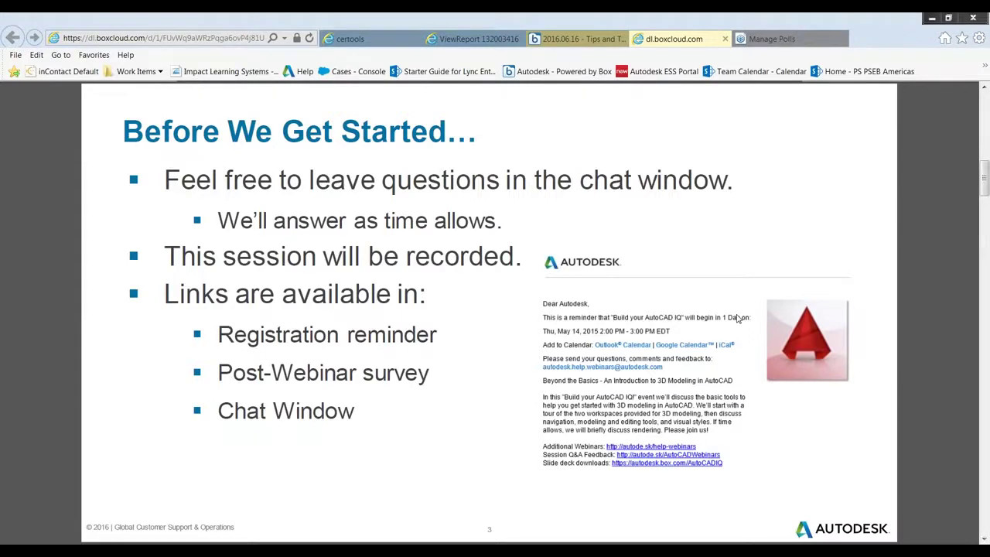
{"action": "left_click", "coordinate": [490, 325]}
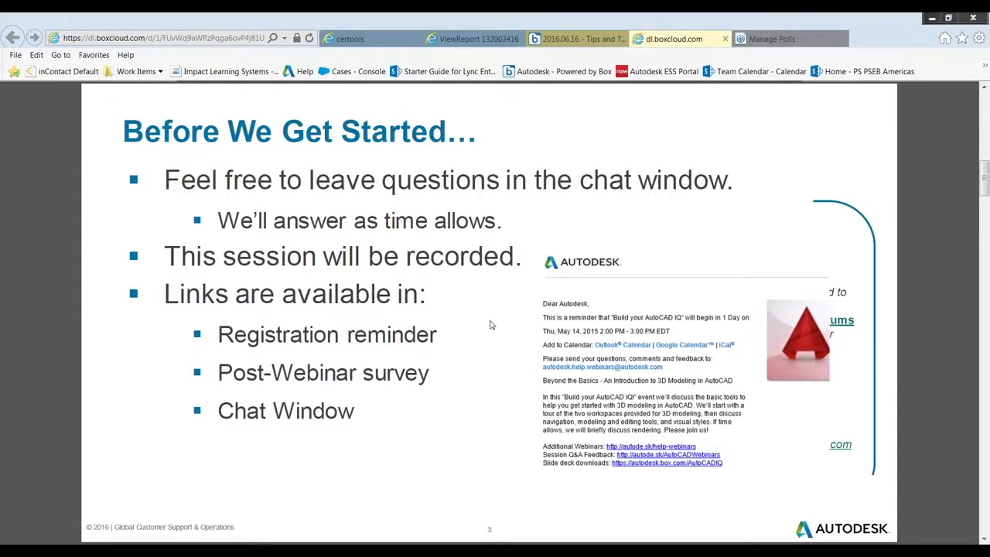
{"action": "left_click", "coordinate": [525, 304]}
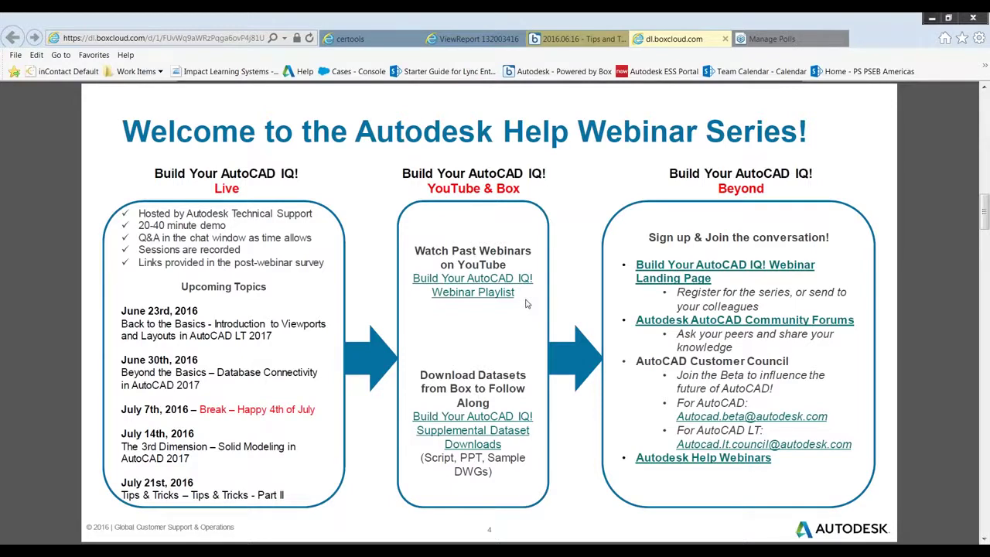
- Advance through the Autodesk Knowledge Network slide to This Week's Agenda
{"action": "key", "text": "Right"}
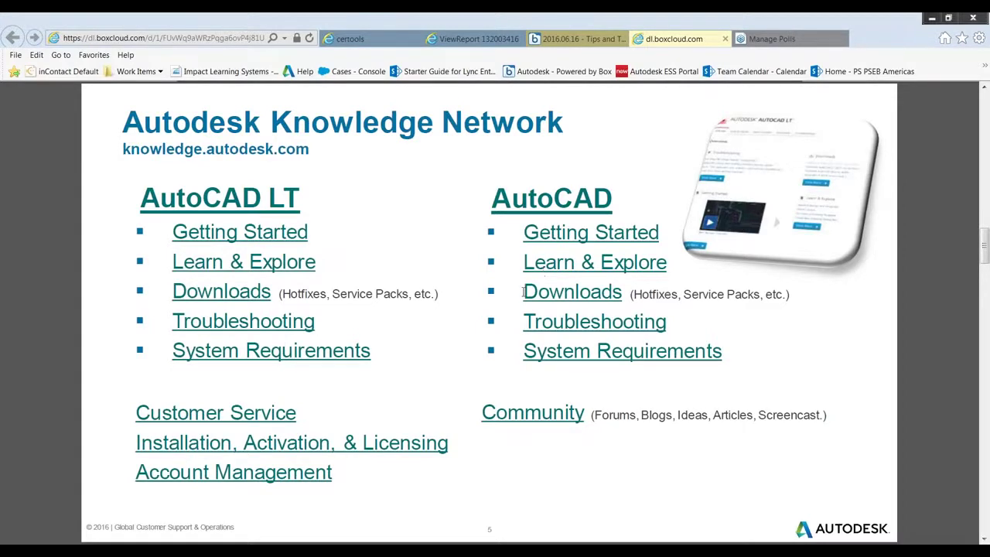
{"action": "key", "text": "Right"}
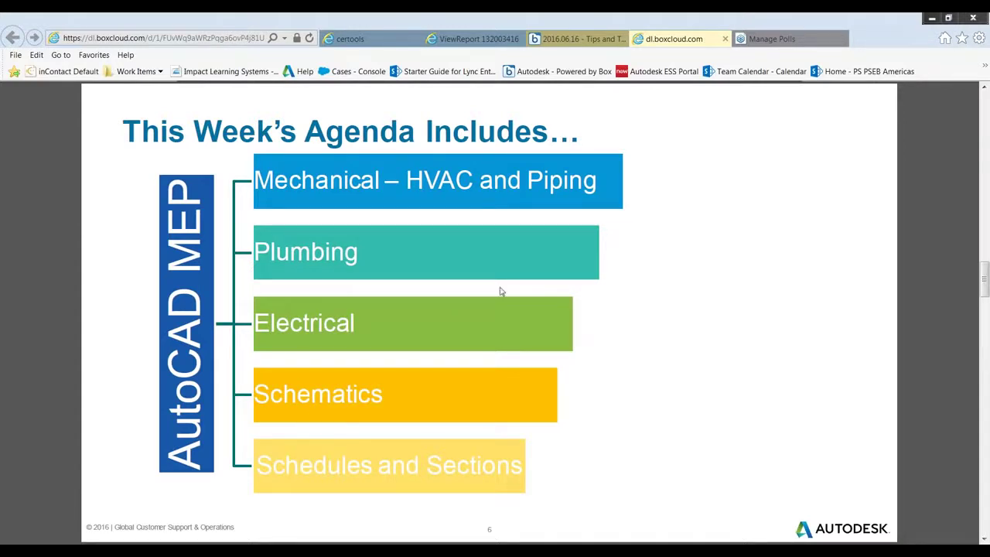
- Advance the deck past the AutoCAD MEP agenda slide
{"action": "key", "text": "Page_Down"}
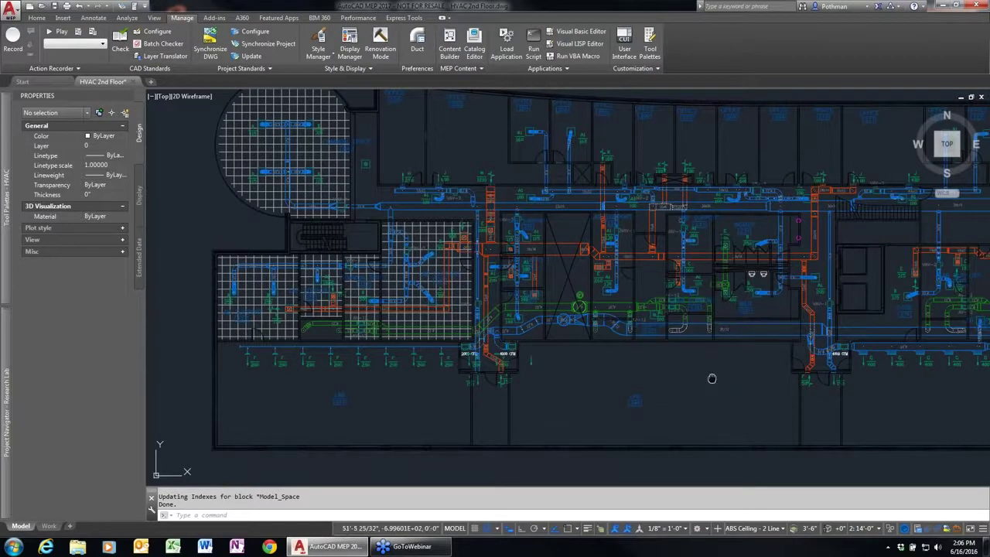
- Pan the HVAC 2nd Floor plan upward to reveal more of the lower rooms
{"action": "middle_click_drag", "start_coordinate": [712, 379], "coordinate": [705, 337]}
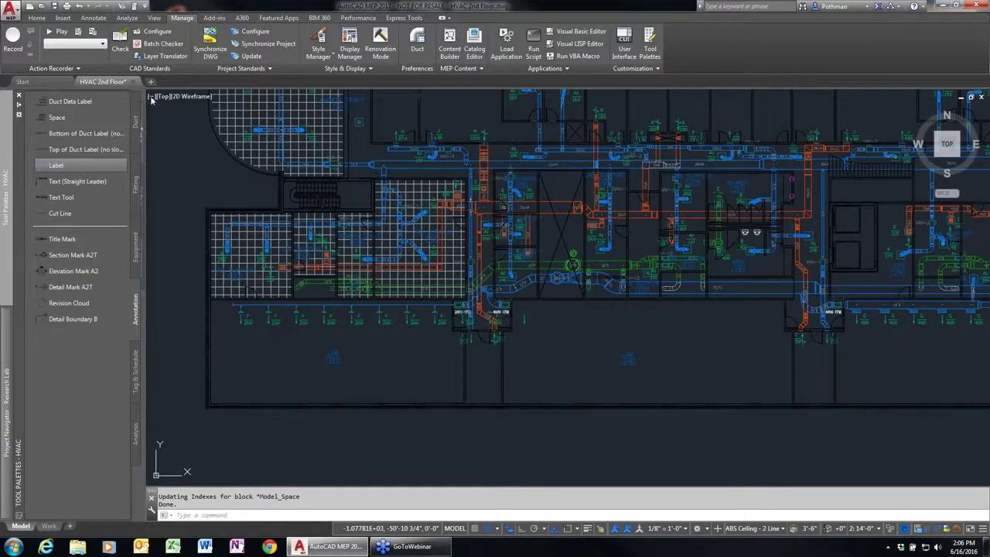
- Browse the Duct palette's duct types, then return to the Home tools with Properties shown
{"action": "left_click", "coordinate": [134, 121]}
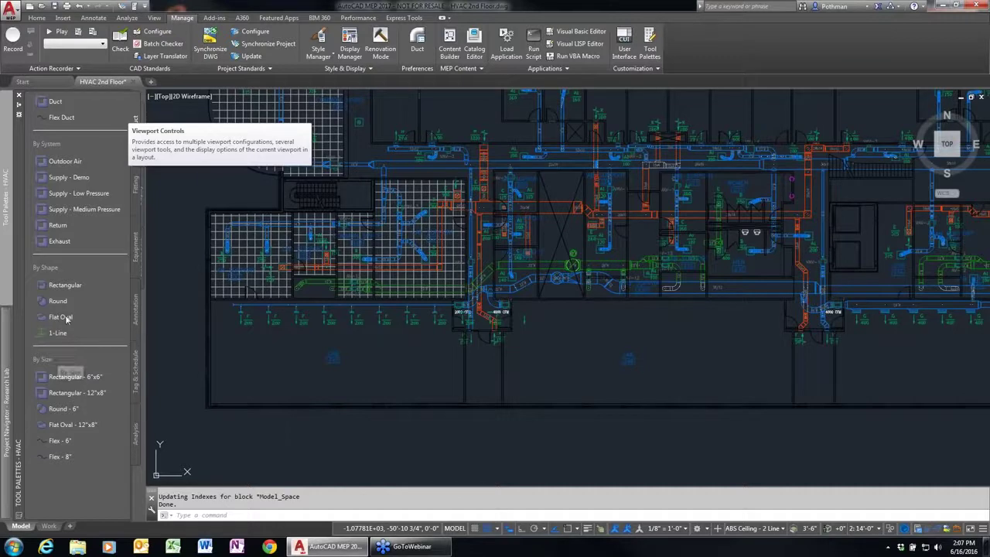
{"action": "left_click", "coordinate": [38, 18]}
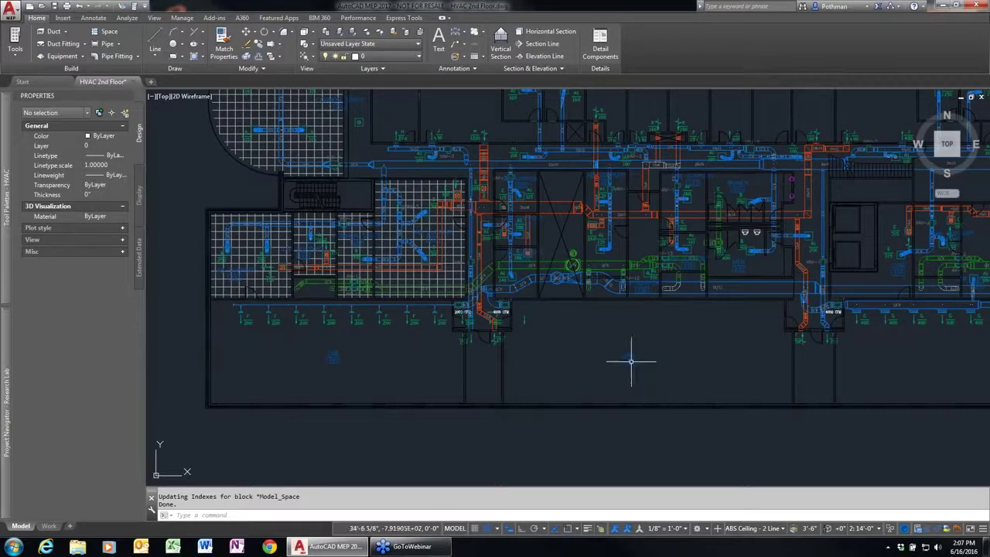
{"action": "left_click", "coordinate": [952, 6]}
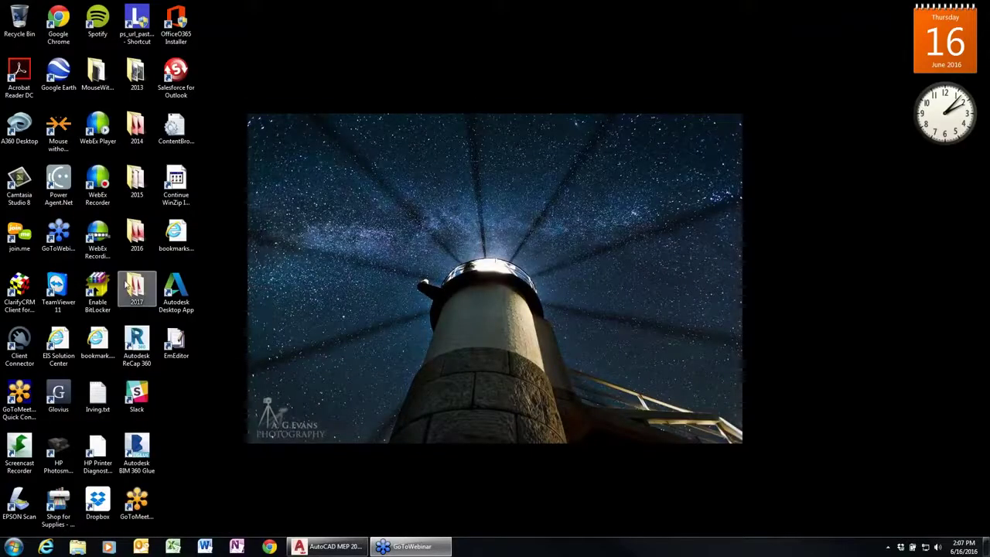
{"action": "double_click", "coordinate": [143, 285]}
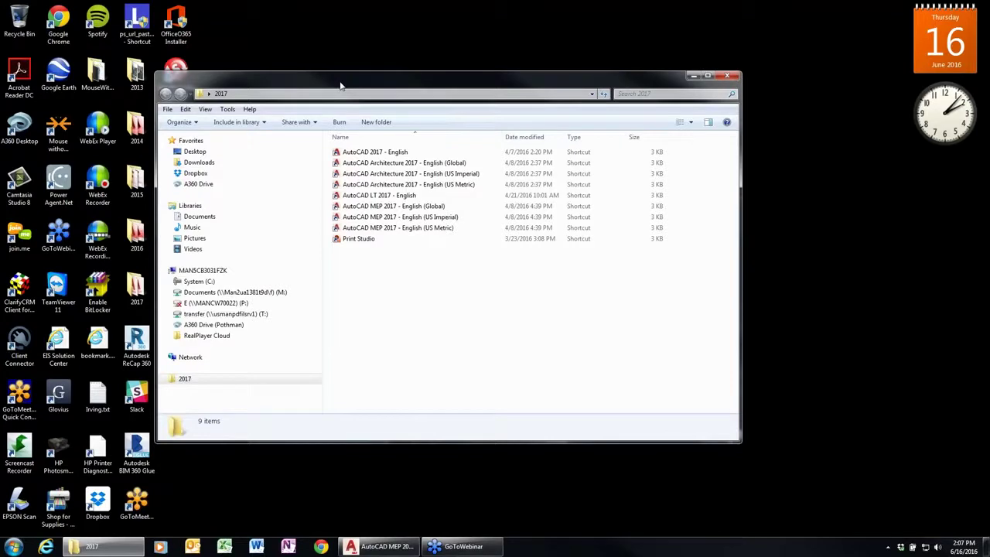
{"action": "left_click", "coordinate": [445, 219]}
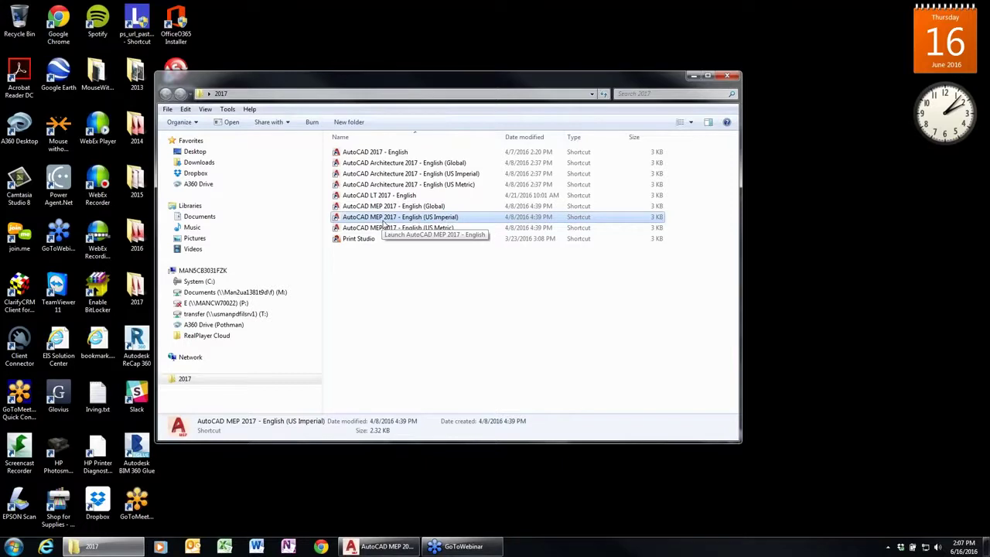
{"action": "left_click", "coordinate": [424, 208]}
{"action": "left_click", "coordinate": [422, 231]}
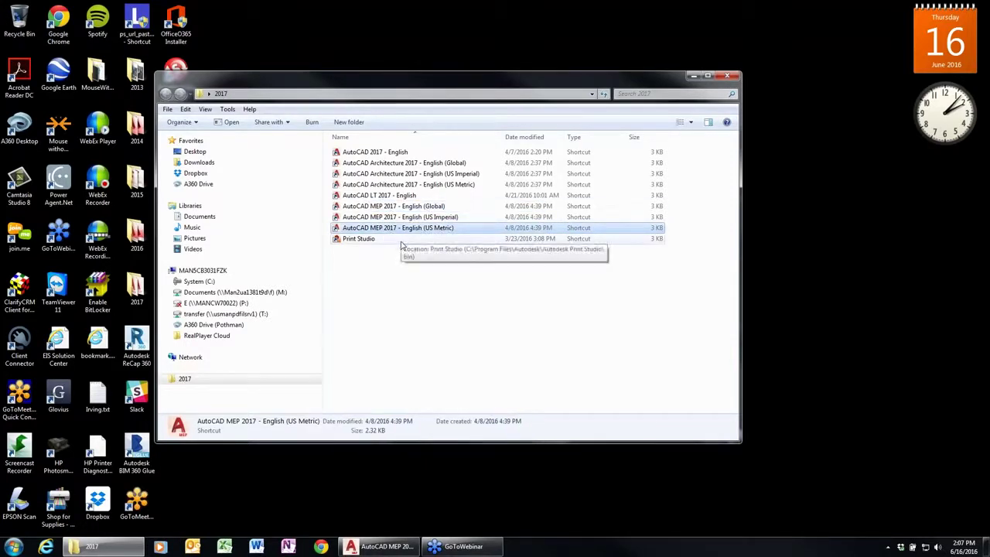
{"action": "left_click", "coordinate": [413, 220]}
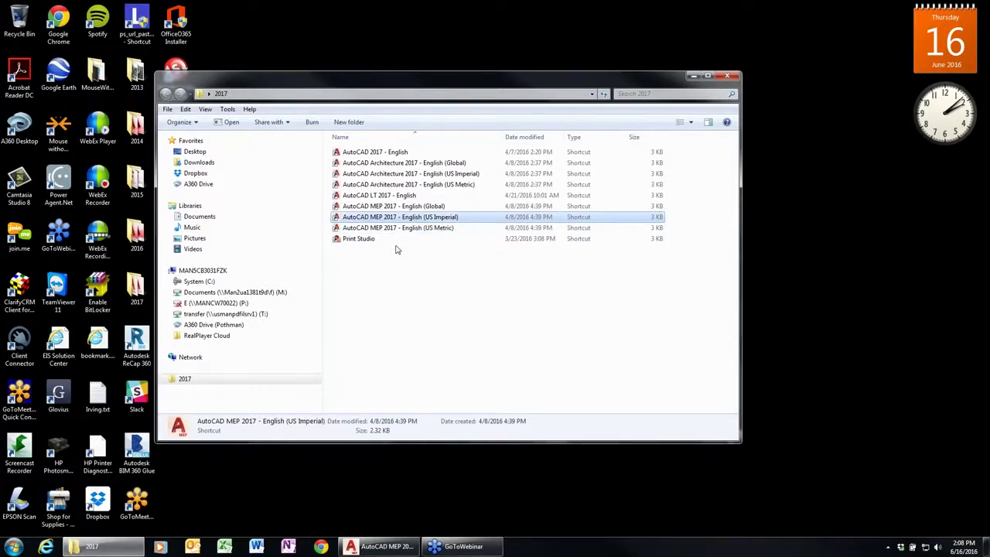
{"action": "left_click", "coordinate": [727, 75]}
{"action": "left_click", "coordinate": [333, 549]}
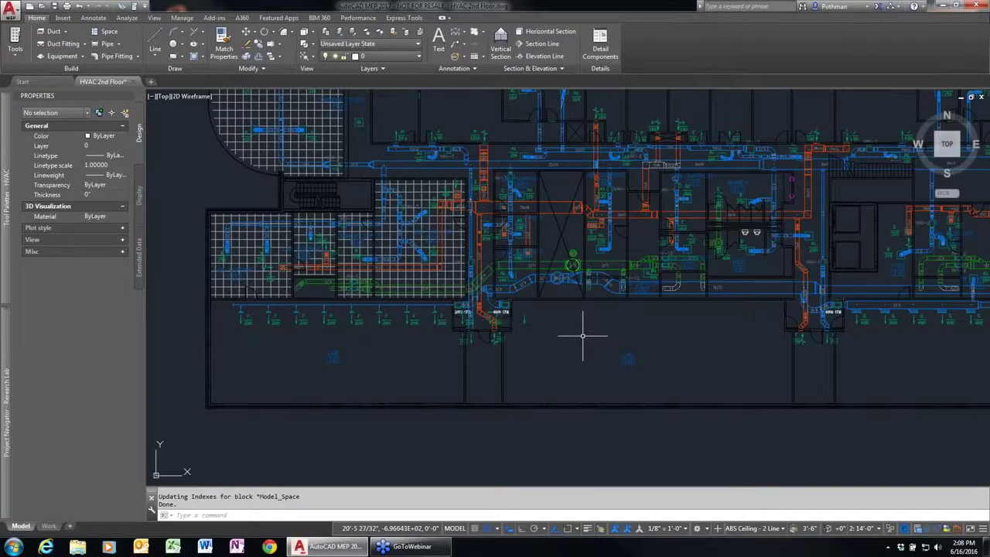
{"action": "type", "text": "op"}
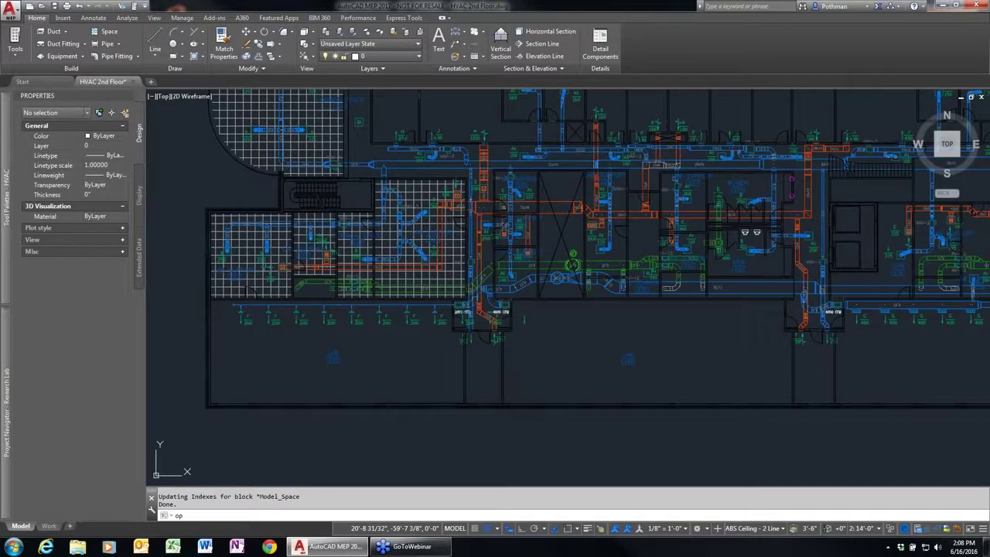
{"action": "key", "text": "Return"}
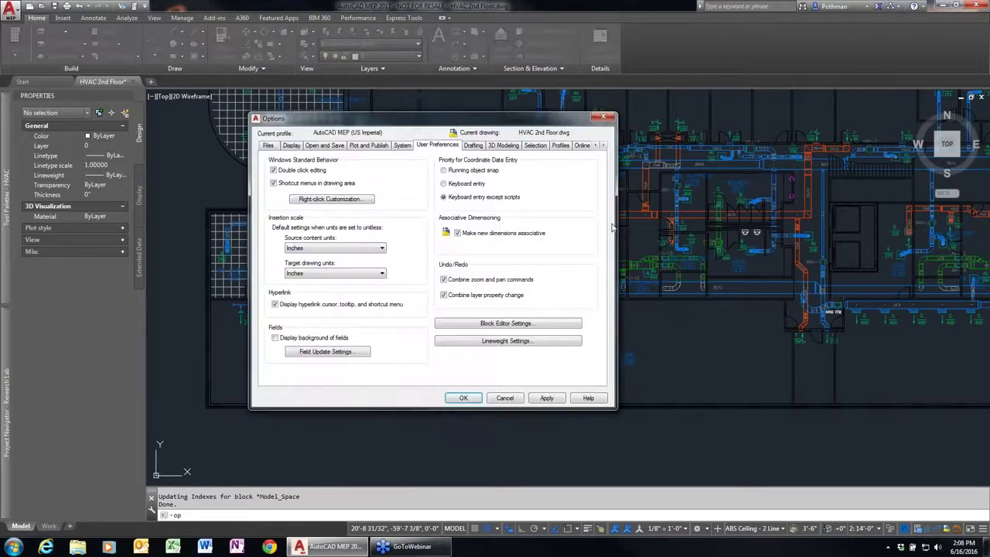
{"action": "left_click", "coordinate": [562, 147]}
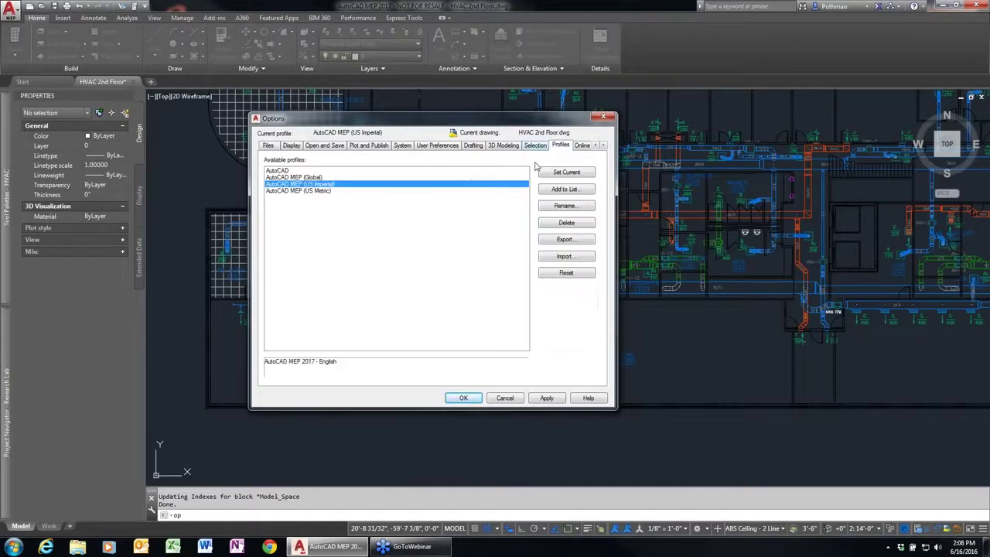
{"action": "left_click", "coordinate": [605, 146]}
{"action": "left_click", "coordinate": [604, 146]}
{"action": "left_click", "coordinate": [604, 146]}
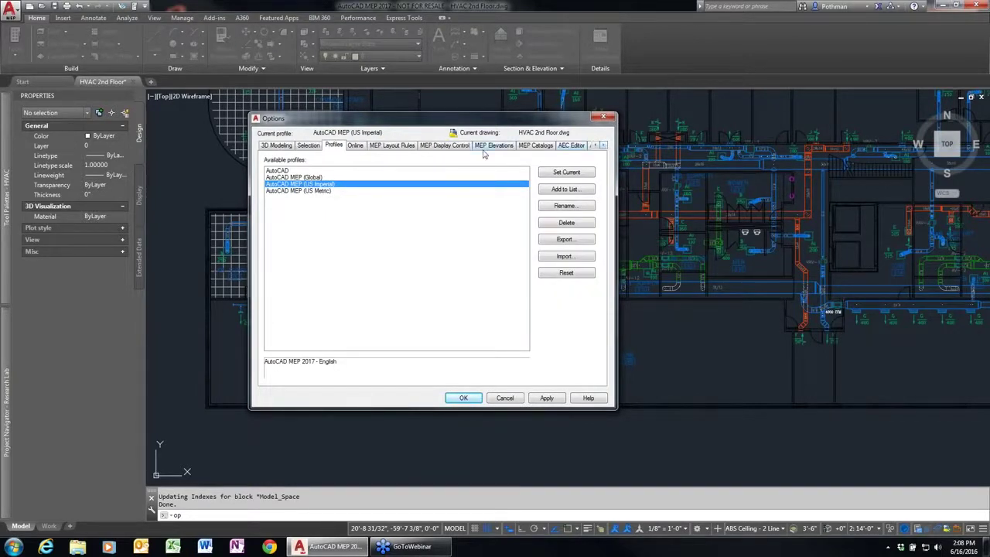
{"action": "left_click", "coordinate": [536, 147]}
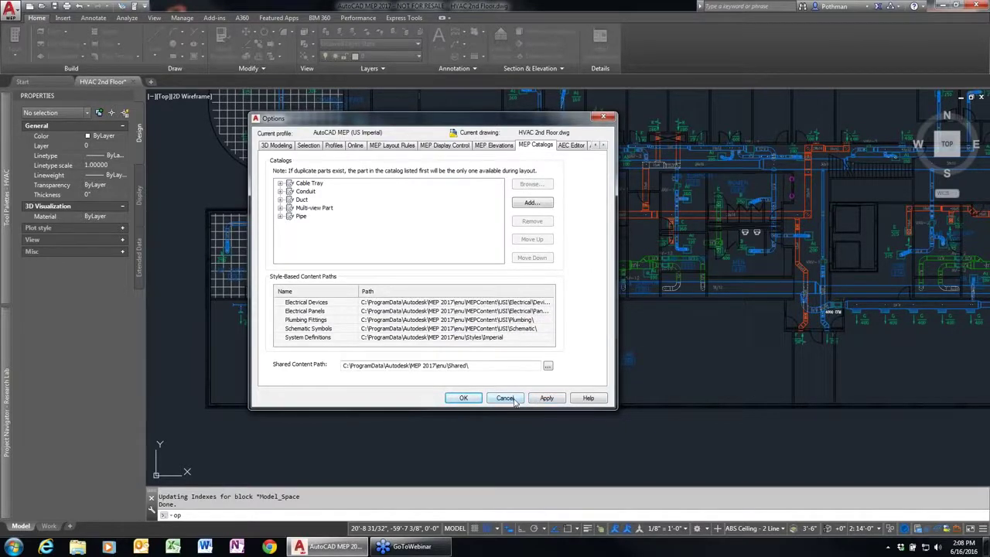
{"action": "left_click", "coordinate": [514, 401]}
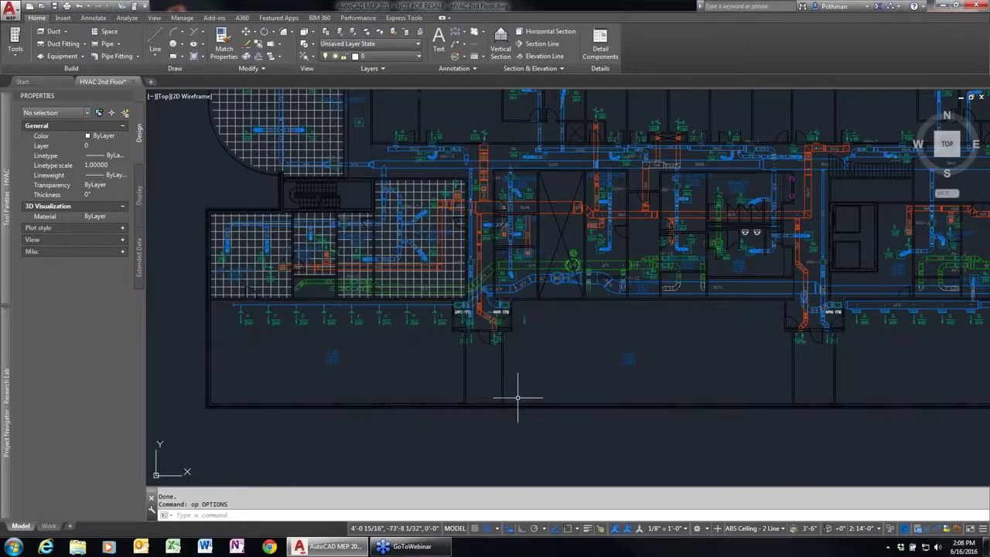
- Open Style Manager, browse Architectural and Documentation Objects styles, and close it unchanged
{"action": "left_click", "coordinate": [184, 17]}
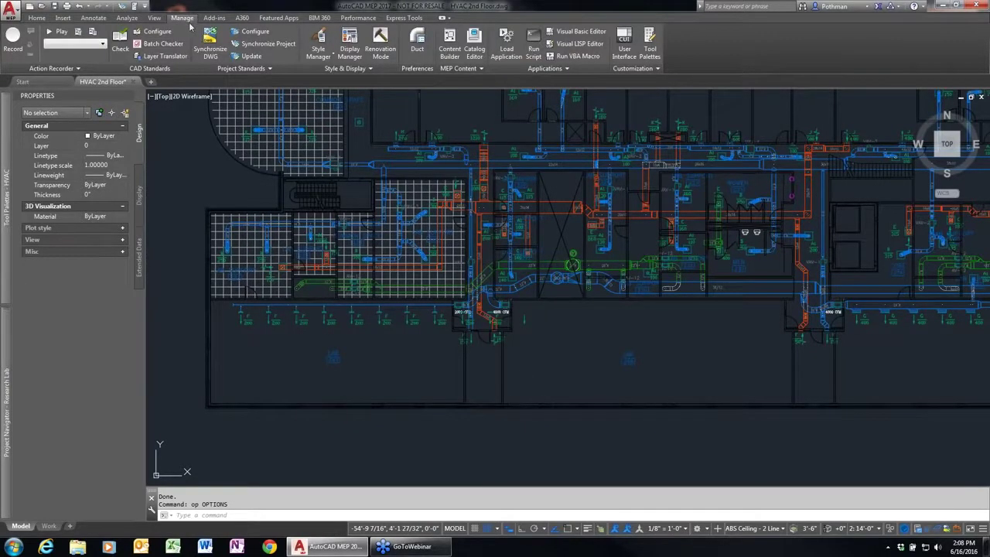
{"action": "left_click", "coordinate": [332, 59]}
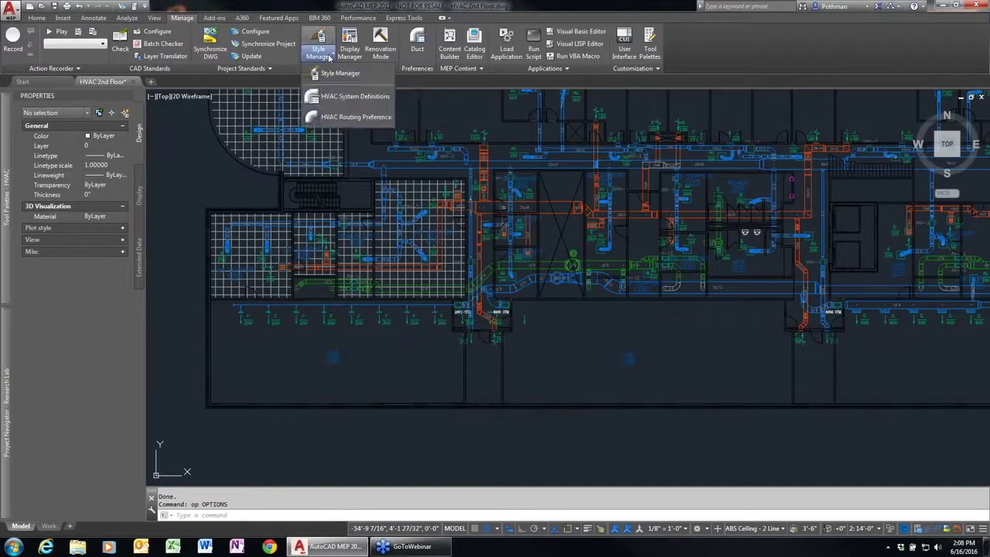
{"action": "left_click", "coordinate": [338, 74]}
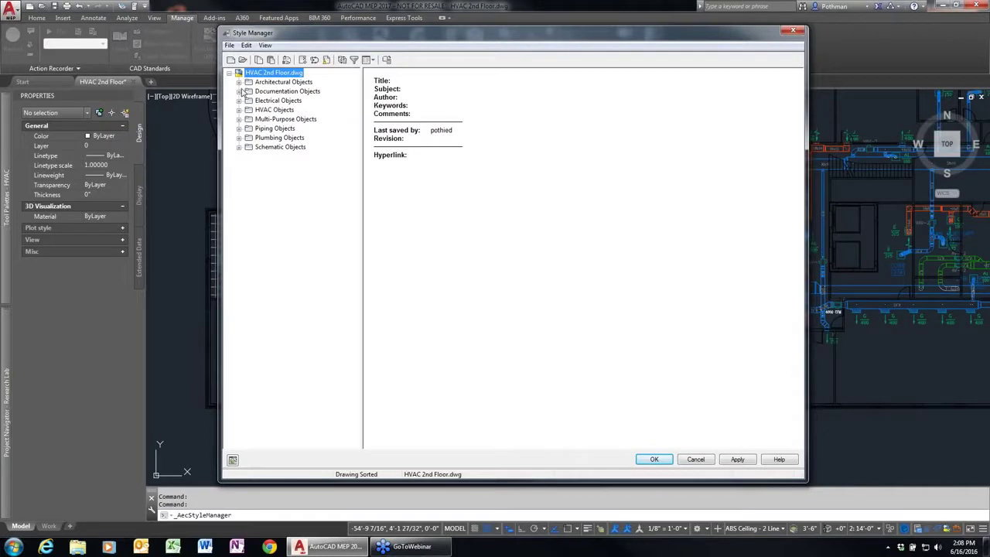
{"action": "left_click", "coordinate": [240, 83]}
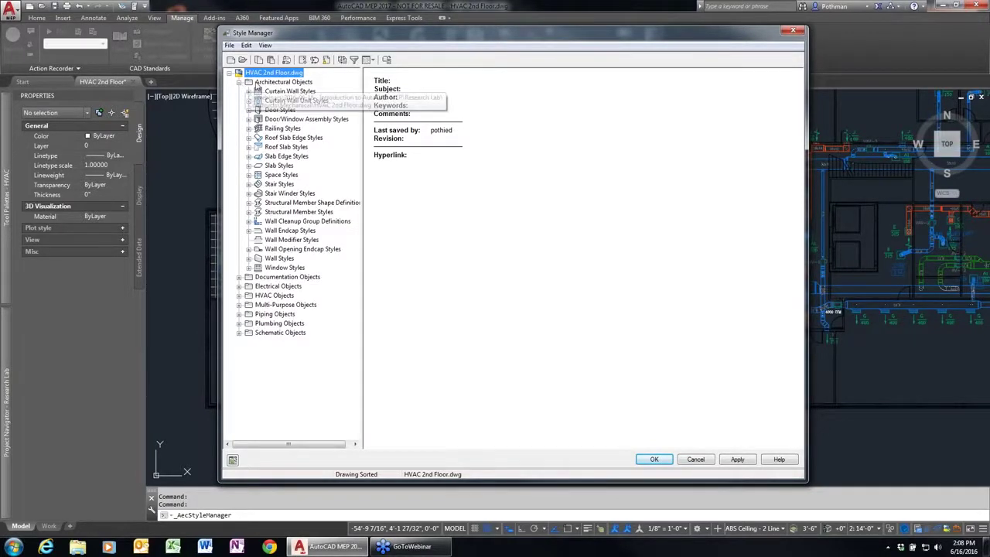
{"action": "left_click", "coordinate": [240, 82]}
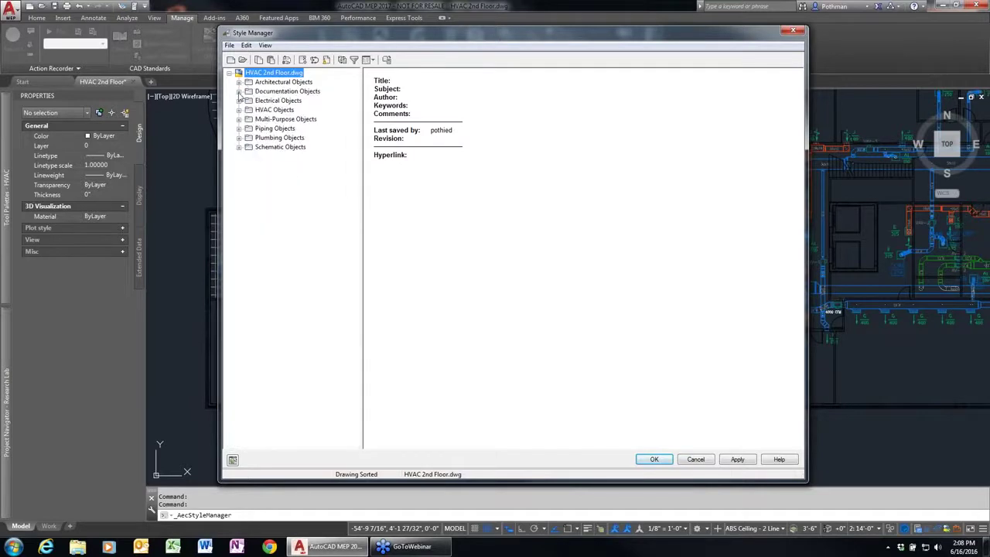
{"action": "left_click", "coordinate": [239, 92]}
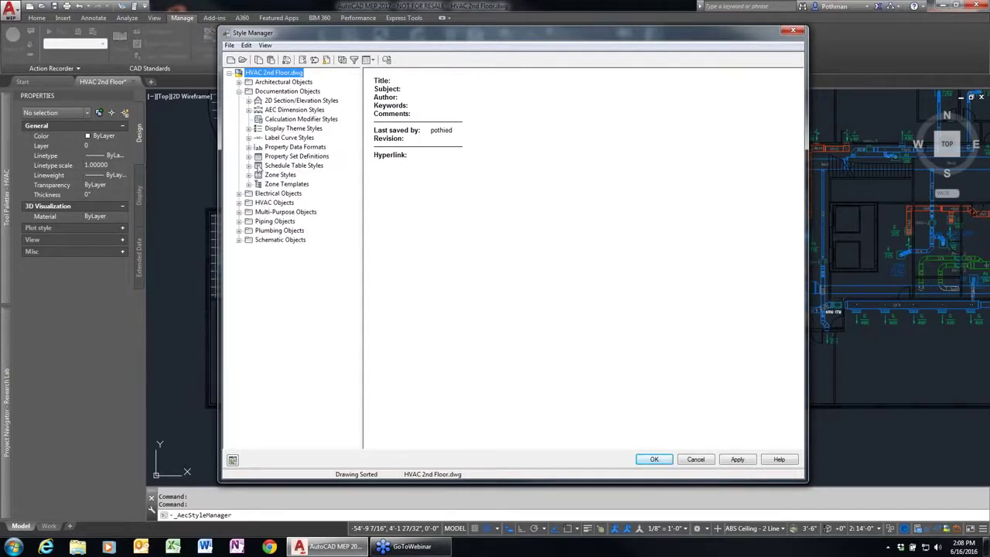
{"action": "left_click", "coordinate": [239, 92]}
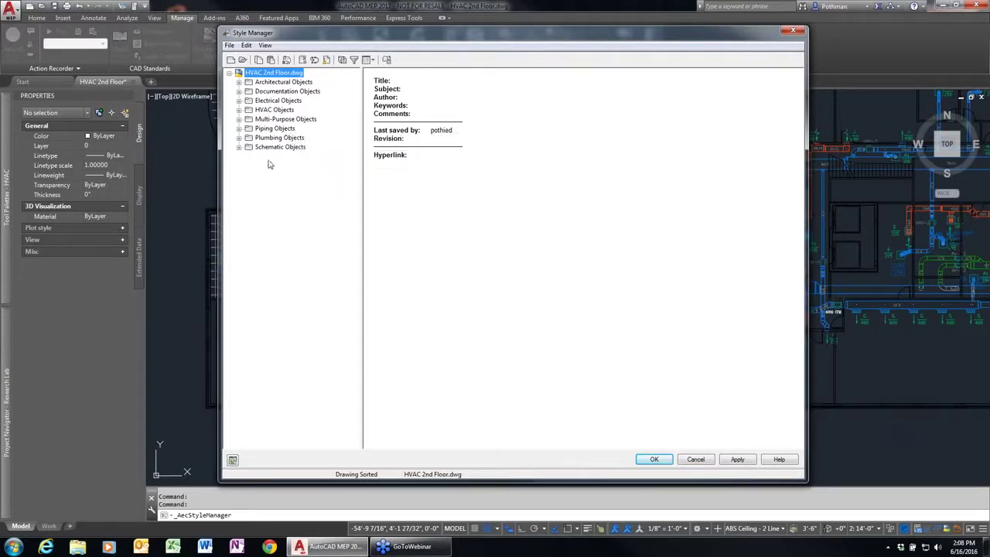
{"action": "left_click", "coordinate": [797, 32]}
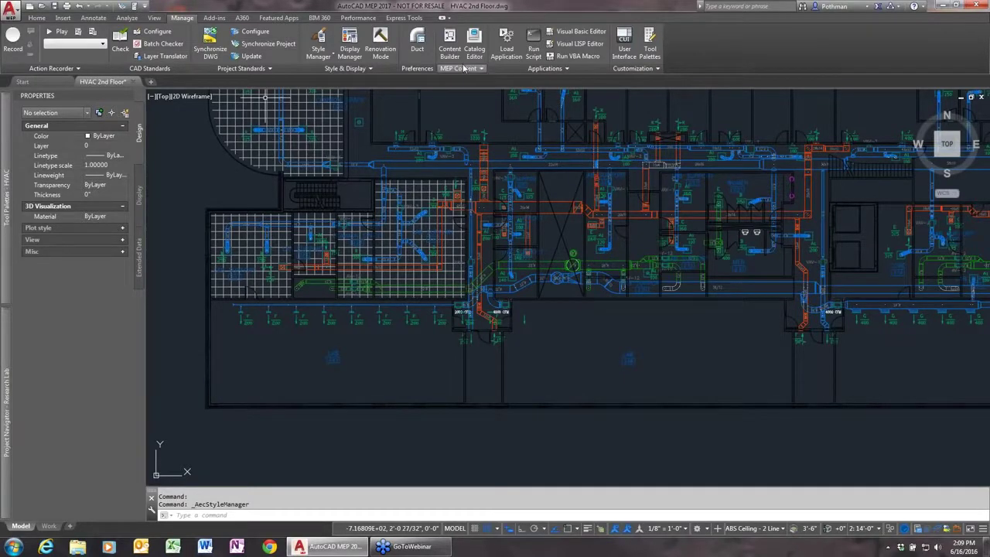
- Review the ABS Ceiling Plan - 2 Line display set in Display Manager, then list workspaces
{"action": "left_click", "coordinate": [349, 42]}
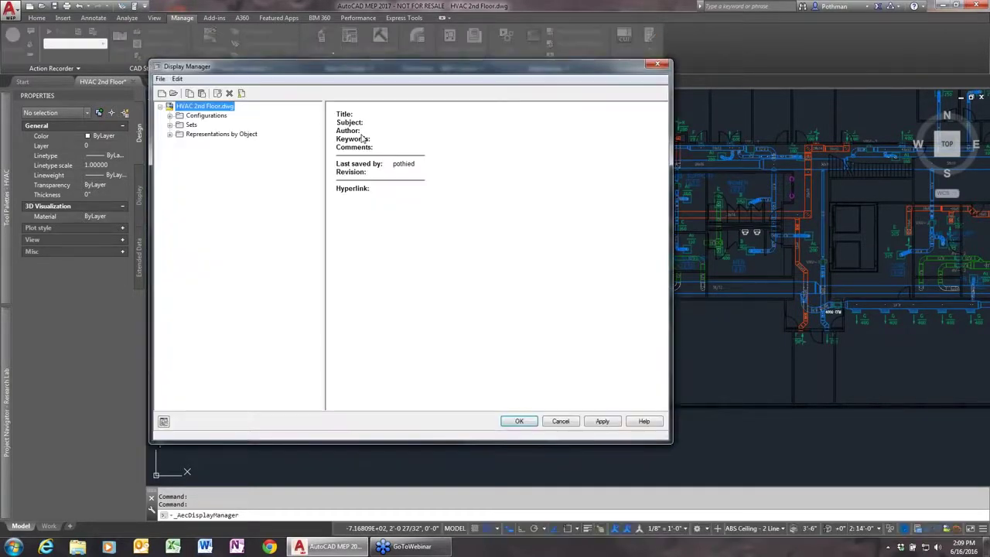
{"action": "left_click", "coordinate": [170, 125]}
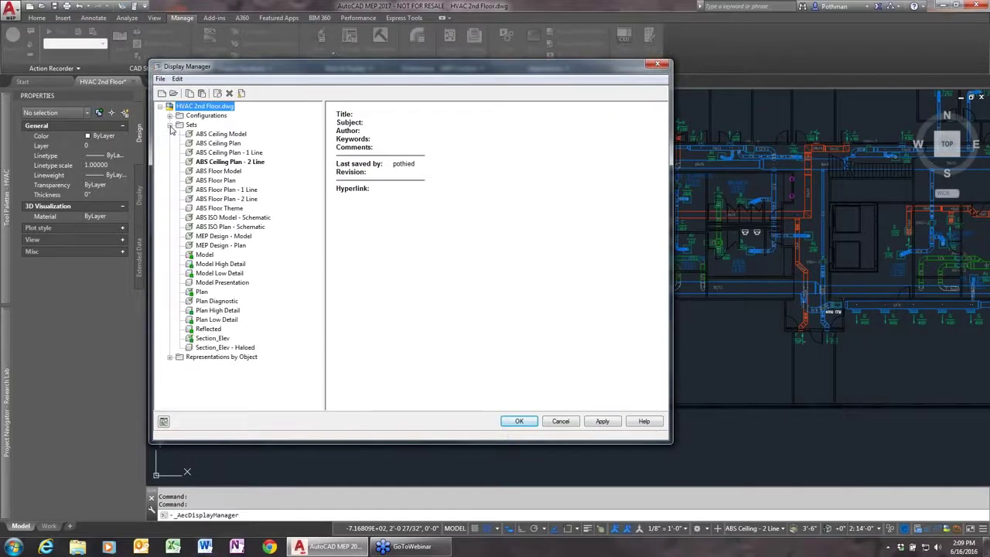
{"action": "left_click", "coordinate": [214, 165]}
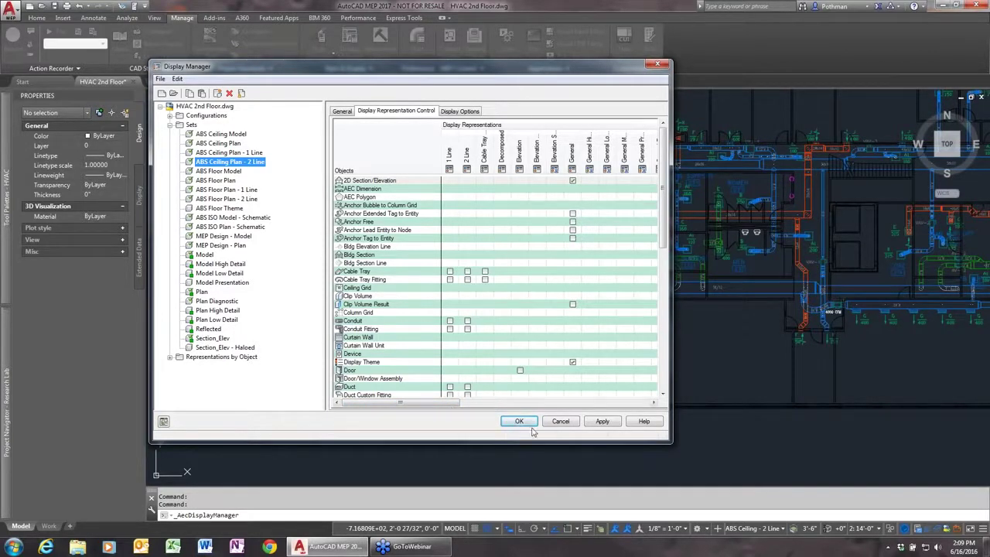
{"action": "left_click", "coordinate": [559, 421]}
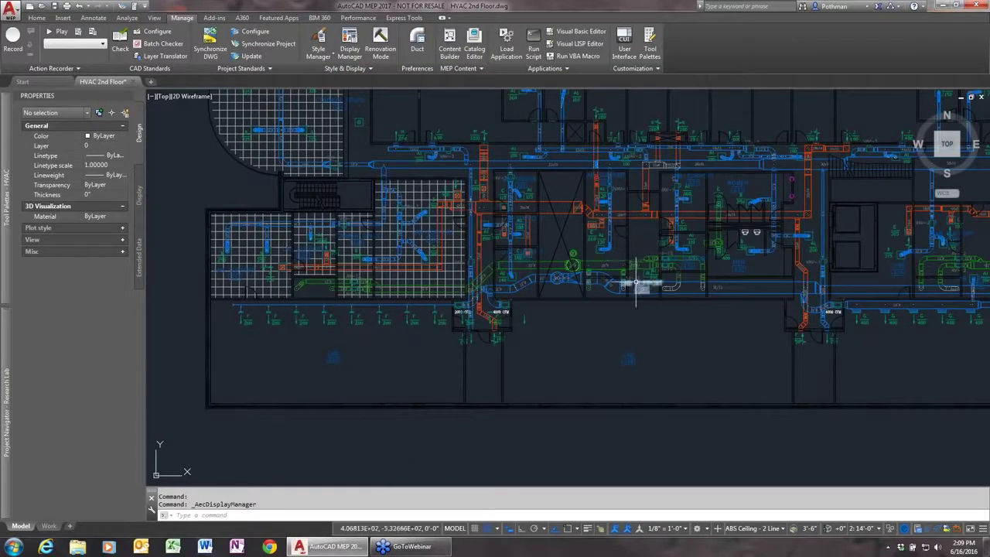
{"action": "left_click", "coordinate": [697, 528]}
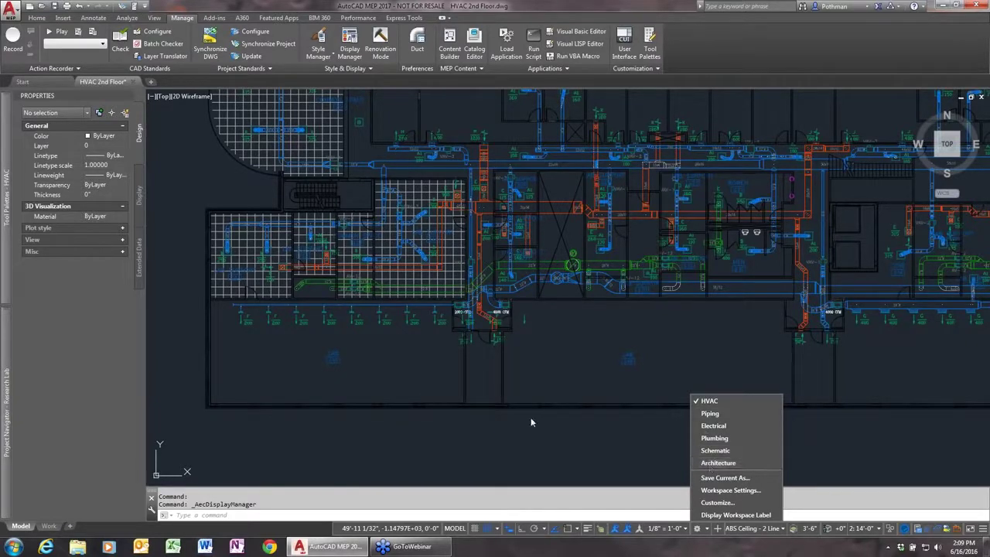
- Keep the HVAC workspace and zoom into the empty area beside the 4000 CFM duct
{"action": "left_click", "coordinate": [566, 426]}
{"action": "scroll", "coordinate": [714, 333], "scroll_direction": "up", "scroll_amount": 5}
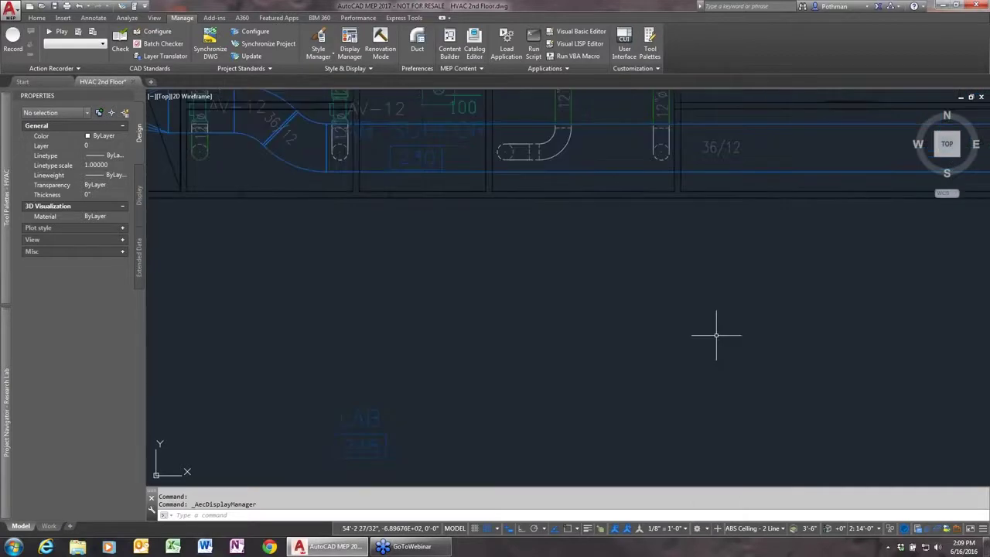
{"action": "scroll", "coordinate": [451, 270], "scroll_direction": "up", "scroll_amount": 2}
{"action": "scroll", "coordinate": [451, 270], "scroll_direction": "down", "scroll_amount": 2}
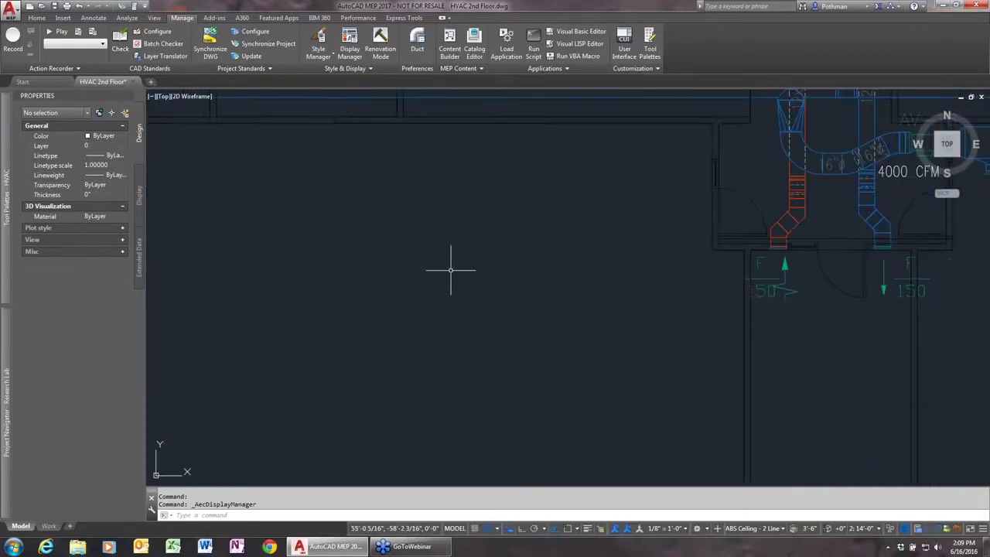
{"action": "scroll", "coordinate": [451, 270], "scroll_direction": "down", "scroll_amount": 2}
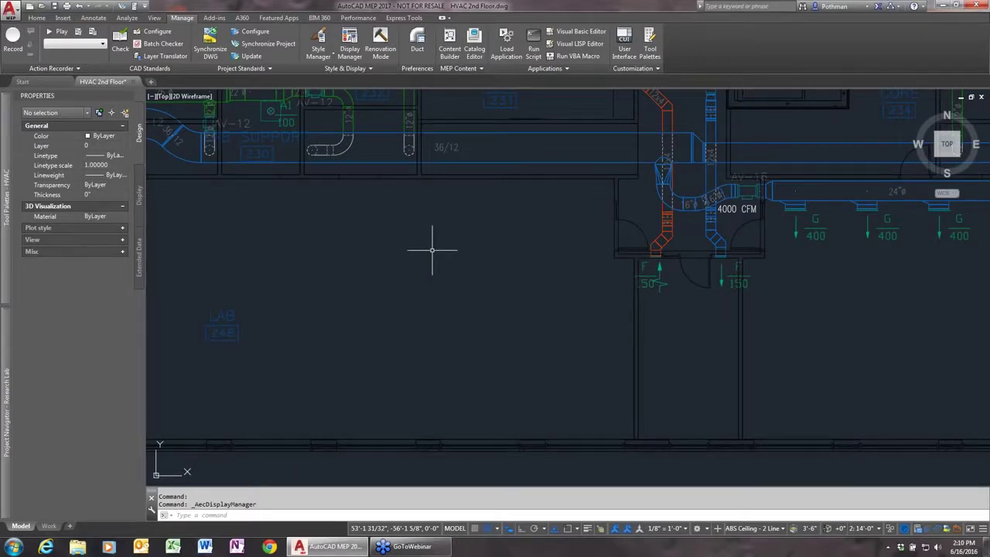
{"action": "type", "text": "l"}
{"action": "key", "text": "Return"}
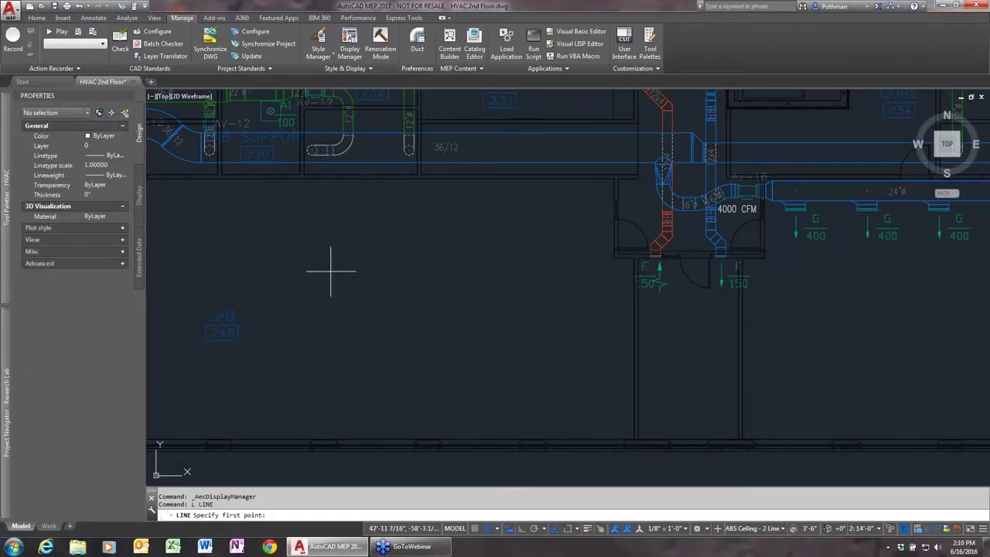
{"action": "left_click", "coordinate": [331, 272]}
{"action": "key", "text": "F8"}
{"action": "left_click", "coordinate": [476, 272]}
{"action": "left_click", "coordinate": [439, 371]}
{"action": "type", "text": "fillet"}
{"action": "key", "text": "Return"}
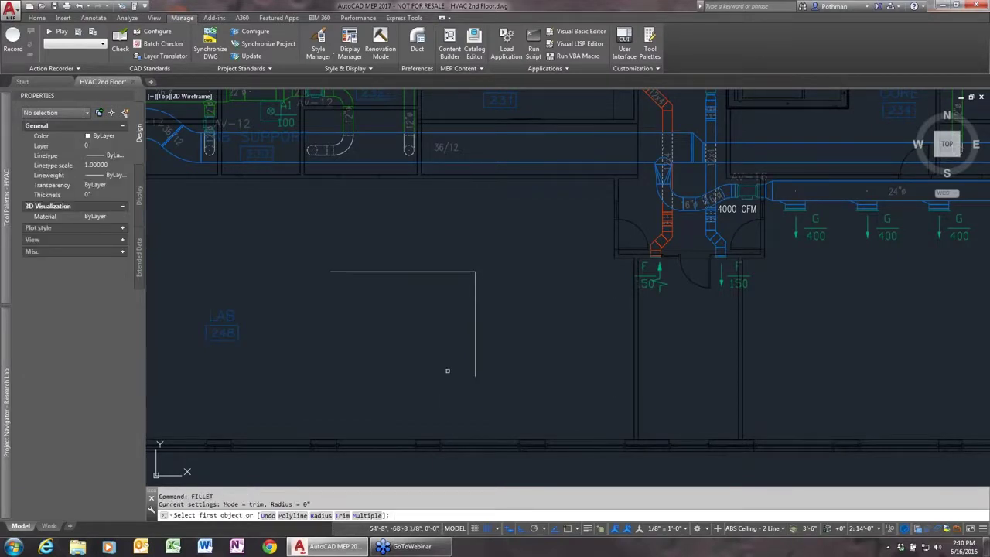
{"action": "type", "text": "r"}
{"action": "key", "text": "Return"}
{"action": "key", "text": "Return"}
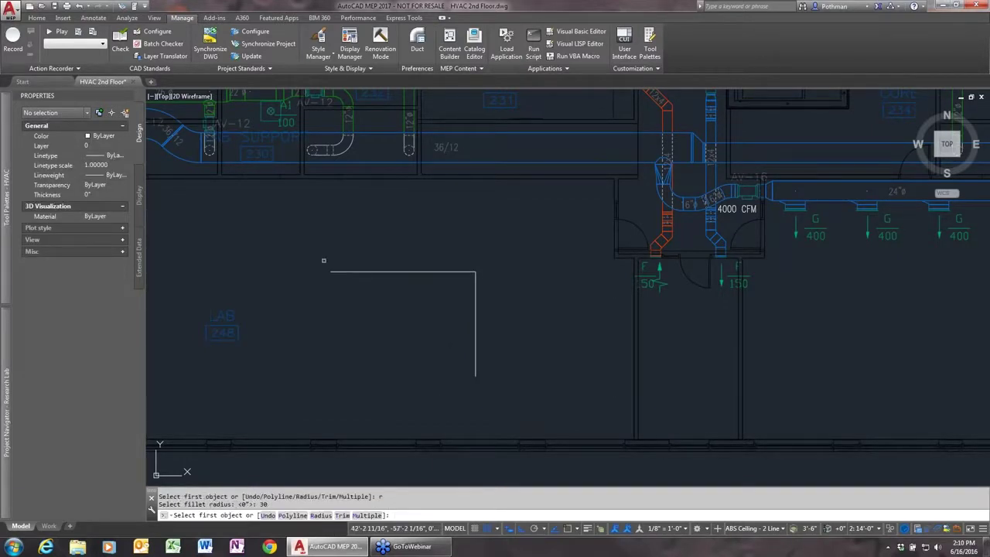
{"action": "left_click", "coordinate": [456, 275]}
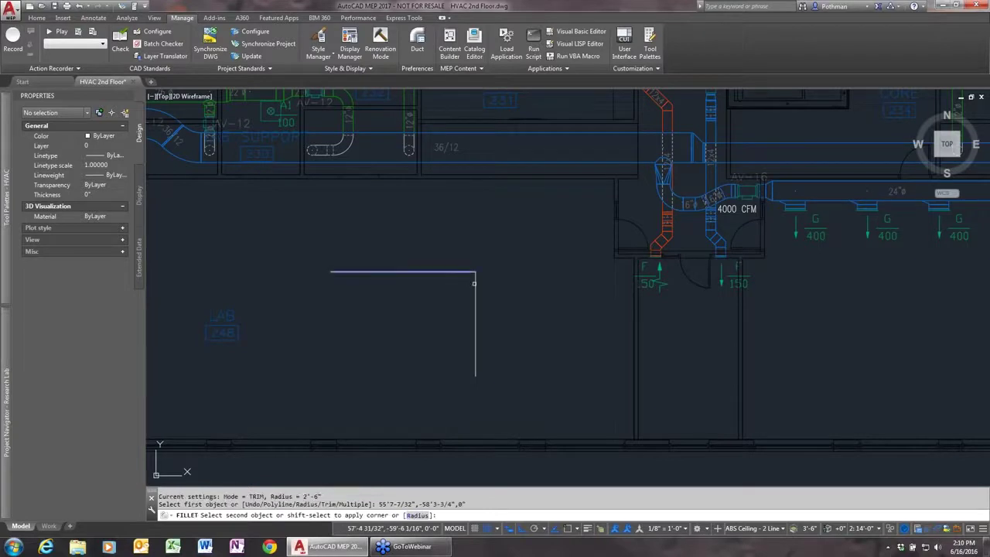
{"action": "left_click", "coordinate": [474, 283]}
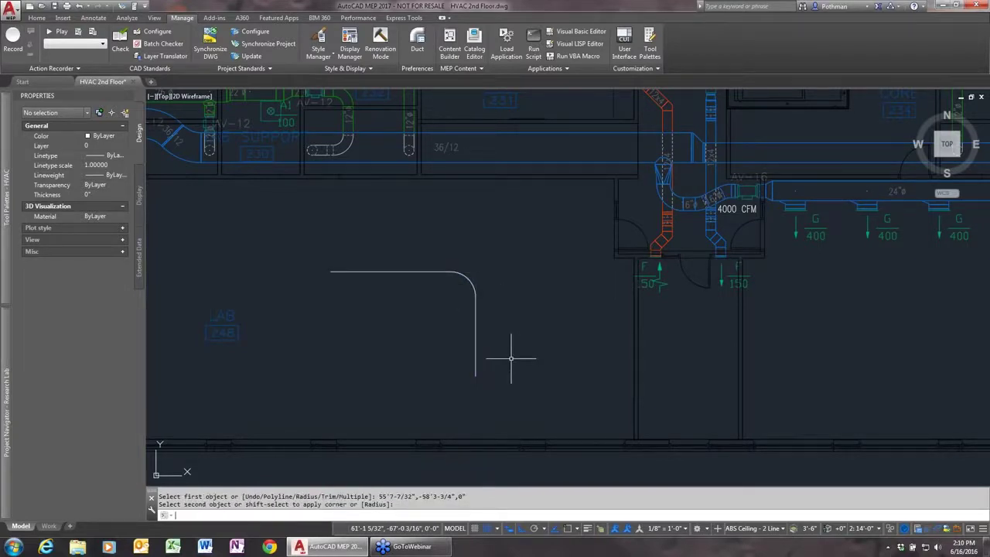
{"action": "type", "text": "offs"}
{"action": "key", "text": "Return"}
{"action": "type", "text": "2"}
{"action": "key", "text": "Return"}
{"action": "left_click", "coordinate": [417, 270]}
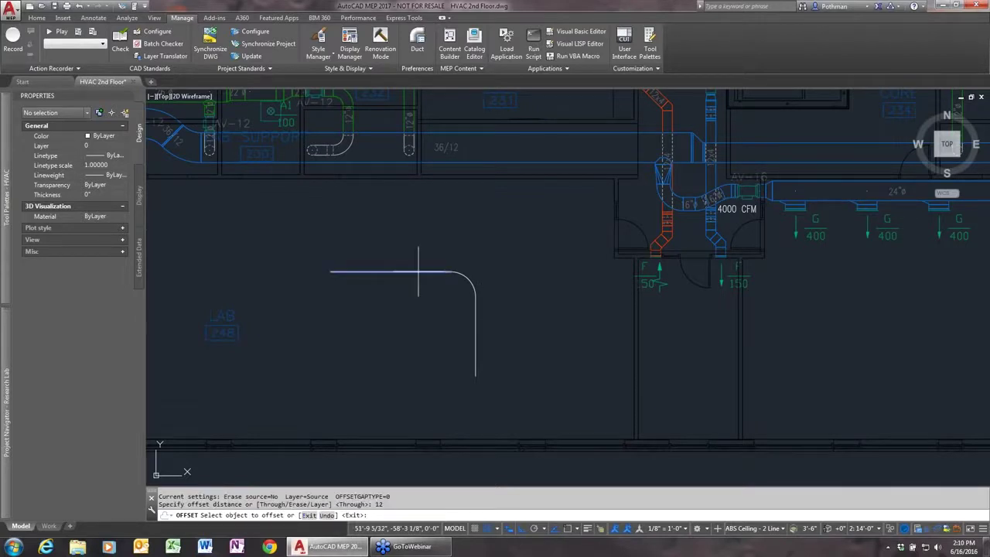
{"action": "left_click", "coordinate": [423, 273]}
{"action": "left_click", "coordinate": [488, 280]}
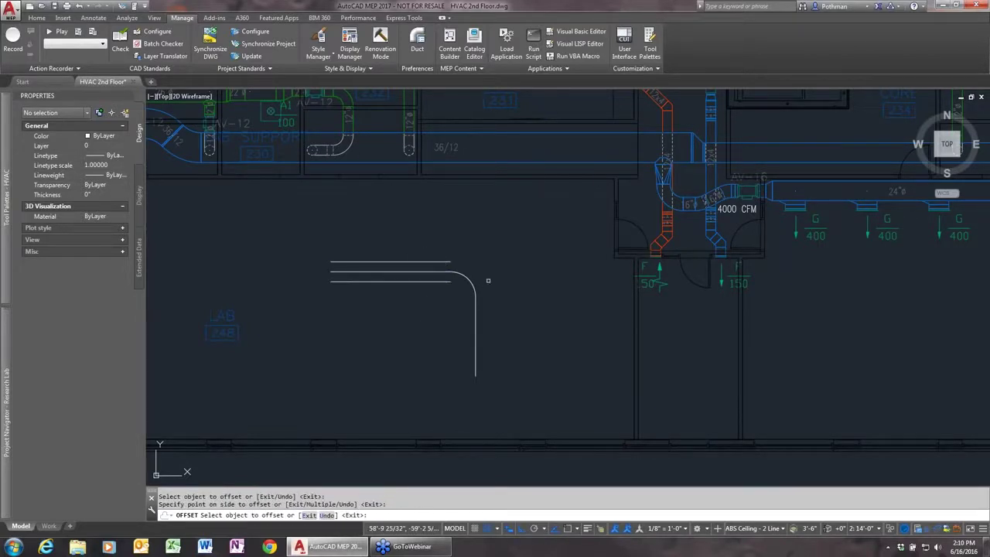
{"action": "left_click", "coordinate": [471, 284]}
{"action": "left_click", "coordinate": [482, 298]}
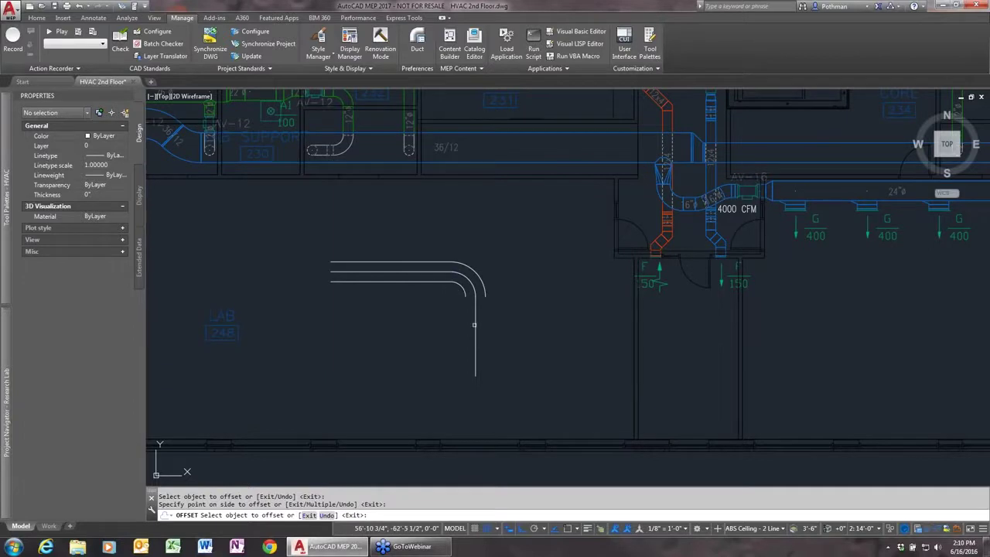
{"action": "left_click", "coordinate": [476, 341]}
{"action": "left_click", "coordinate": [490, 334]}
{"action": "left_click", "coordinate": [475, 341]}
{"action": "left_click", "coordinate": [442, 341]}
{"action": "key", "text": "Return"}
{"action": "type", "text": "l"}
{"action": "key", "text": "Return"}
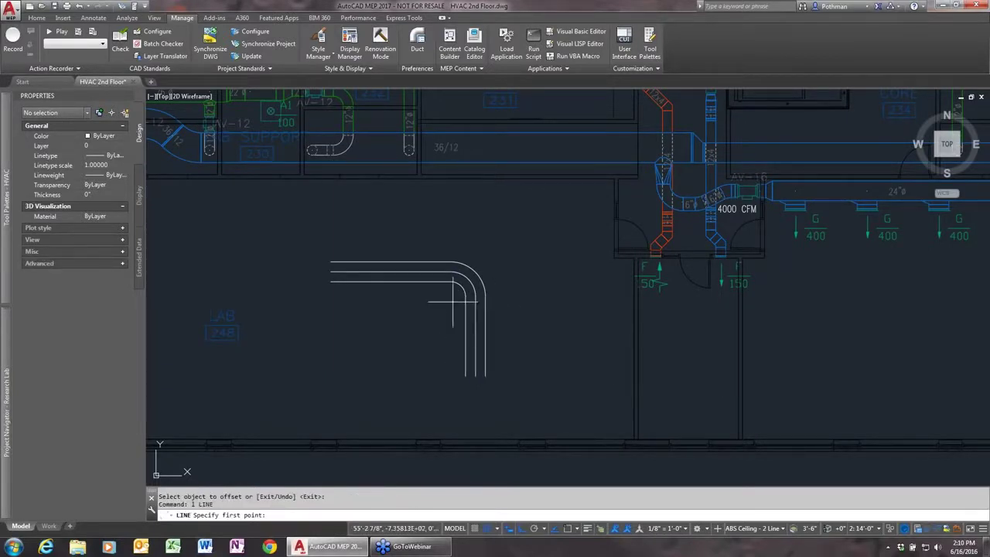
{"action": "left_click", "coordinate": [463, 282]}
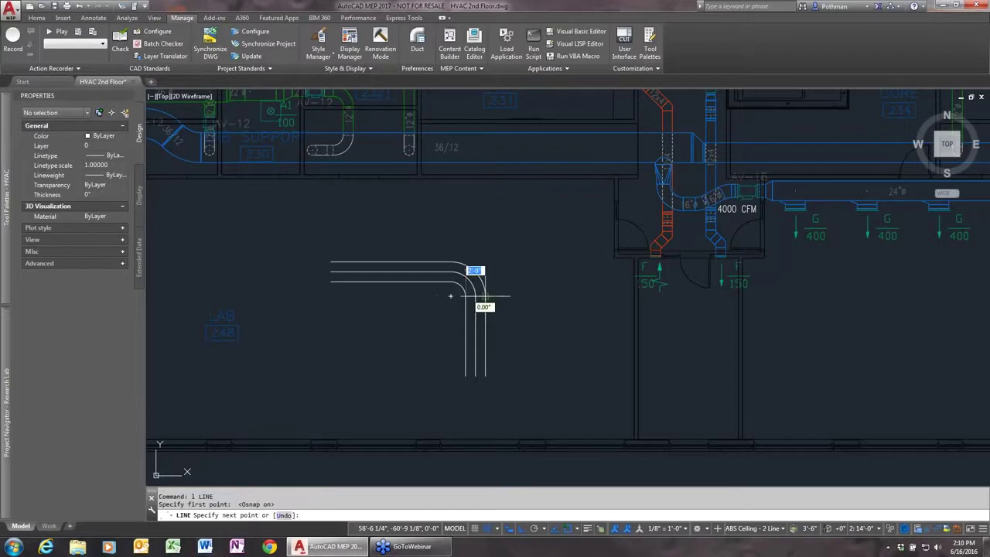
{"action": "left_click", "coordinate": [466, 296]}
{"action": "key", "text": "Return"}
{"action": "key", "text": "Return"}
{"action": "left_click", "coordinate": [451, 263]}
{"action": "left_click", "coordinate": [451, 282]}
{"action": "key", "text": "Return"}
{"action": "type", "text": "e"}
{"action": "key", "text": "Return"}
{"action": "left_click", "coordinate": [466, 280]}
{"action": "left_click", "coordinate": [444, 255]}
{"action": "left_click", "coordinate": [432, 278]}
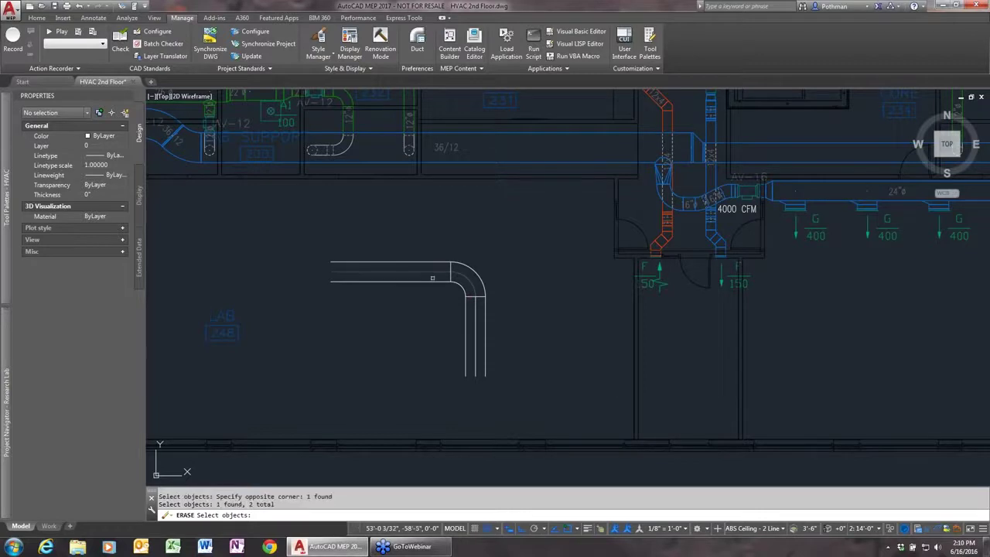
{"action": "left_click", "coordinate": [473, 314]}
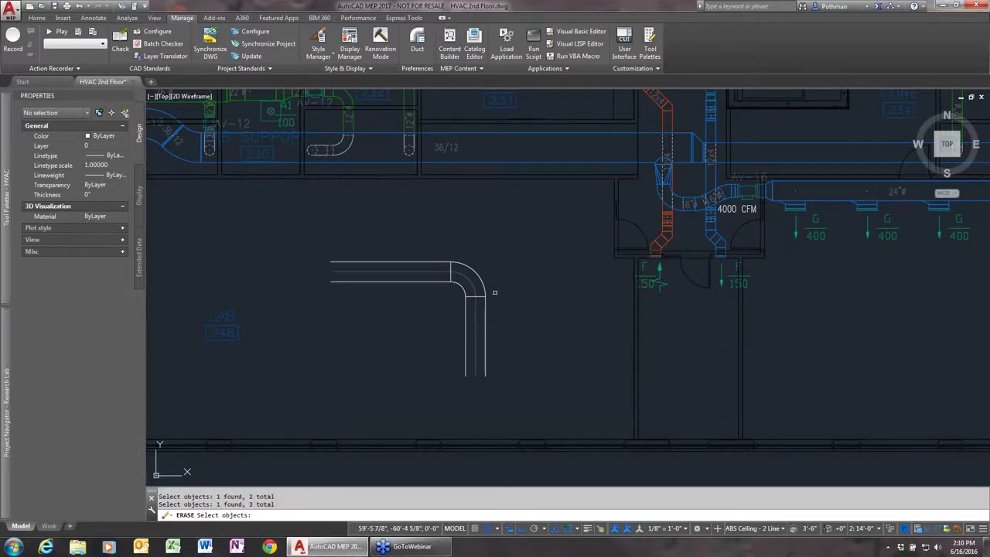
{"action": "key", "text": "Return"}
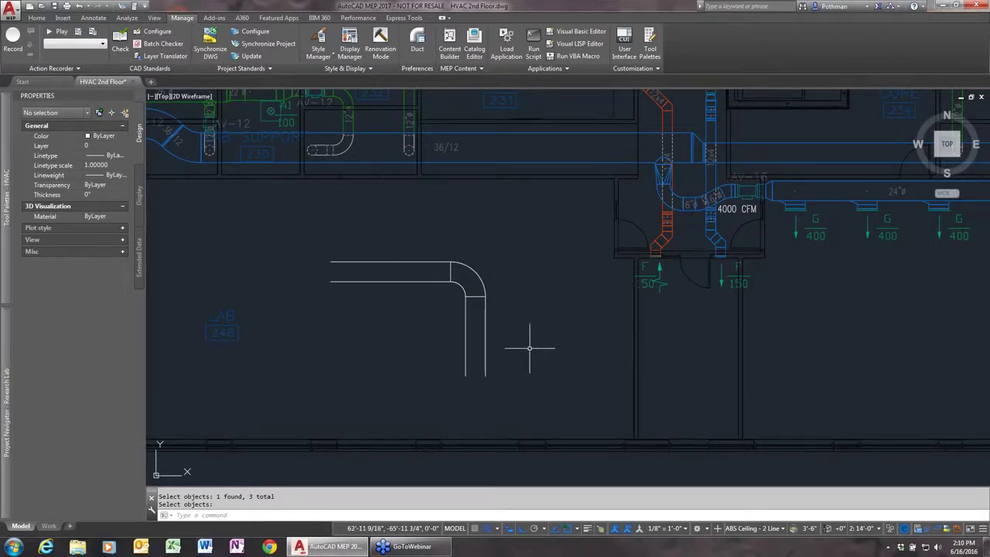
{"action": "left_click", "coordinate": [526, 348]}
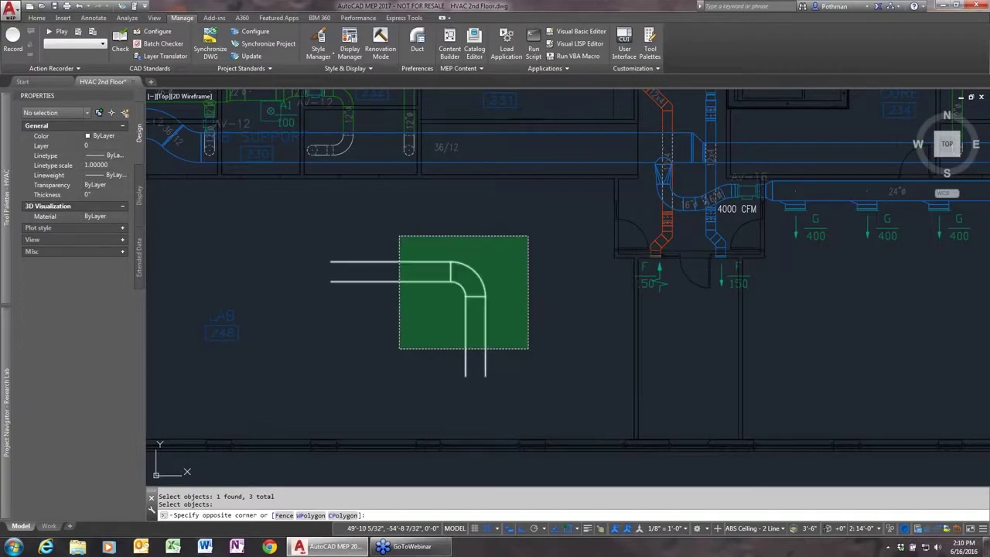
{"action": "left_click", "coordinate": [391, 232]}
{"action": "key", "text": "Delete"}
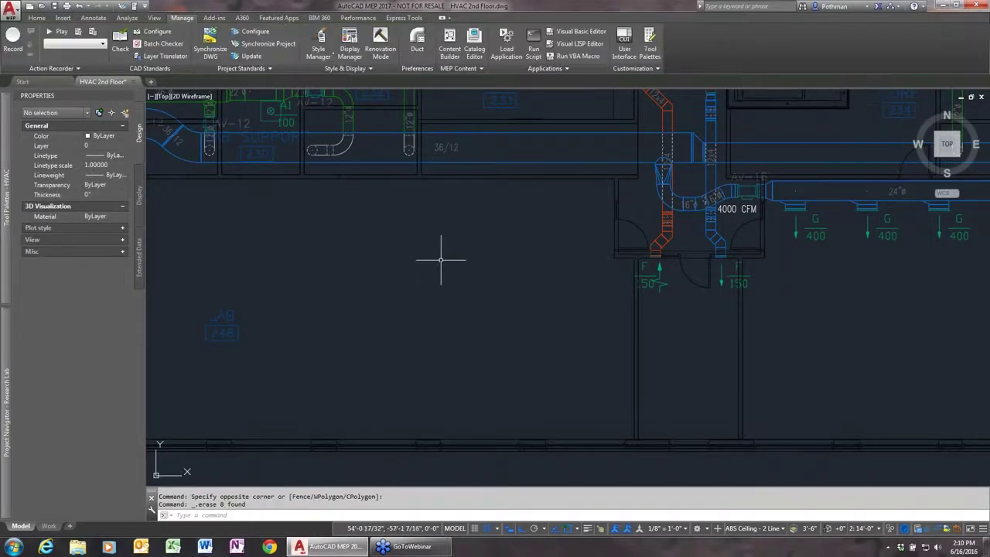
- Draw a 24ø round duct run right, down through two elbows, then right again
{"action": "left_click", "coordinate": [38, 19]}
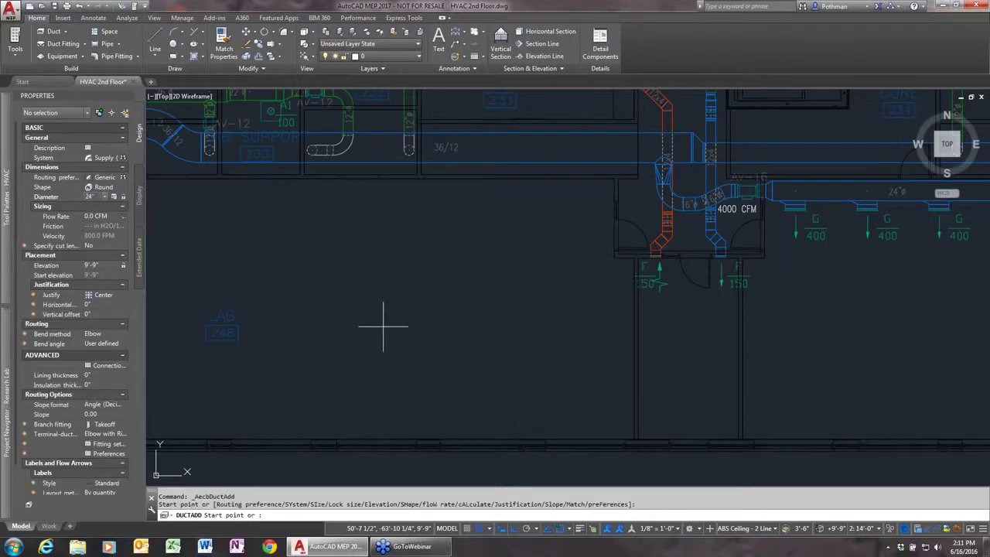
{"action": "left_click", "coordinate": [323, 293]}
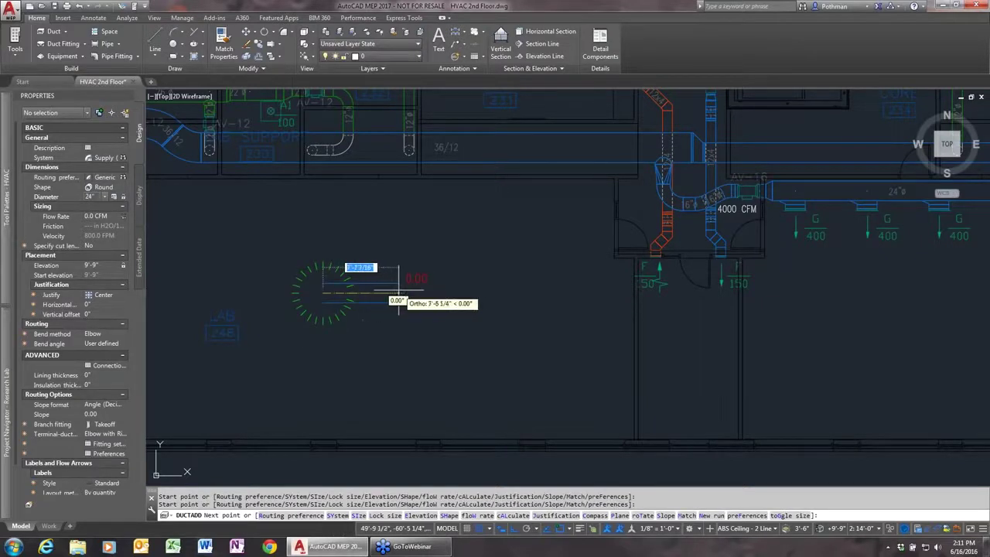
{"action": "left_click", "coordinate": [414, 293]}
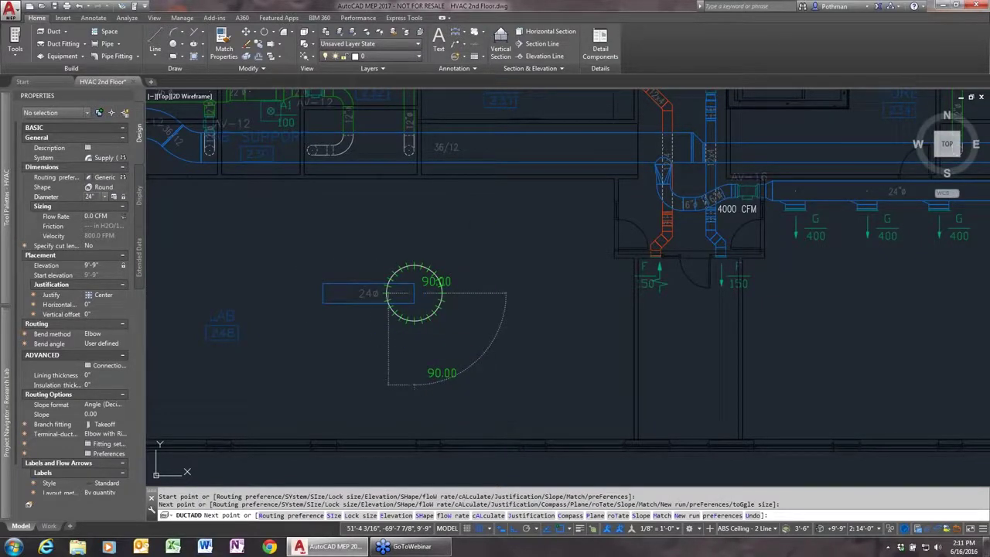
{"action": "left_click", "coordinate": [414, 384]}
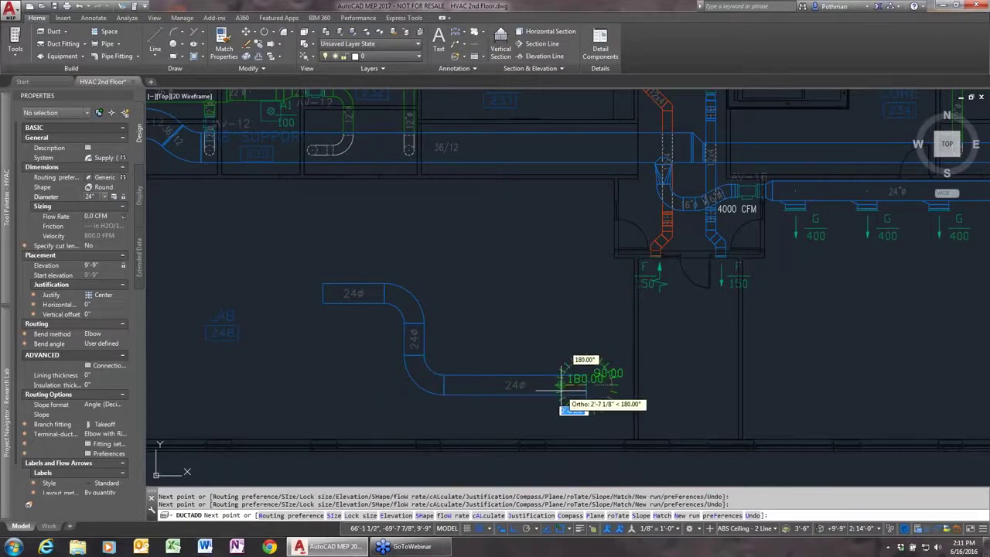
{"action": "left_click", "coordinate": [562, 384]}
{"action": "key", "text": "Return"}
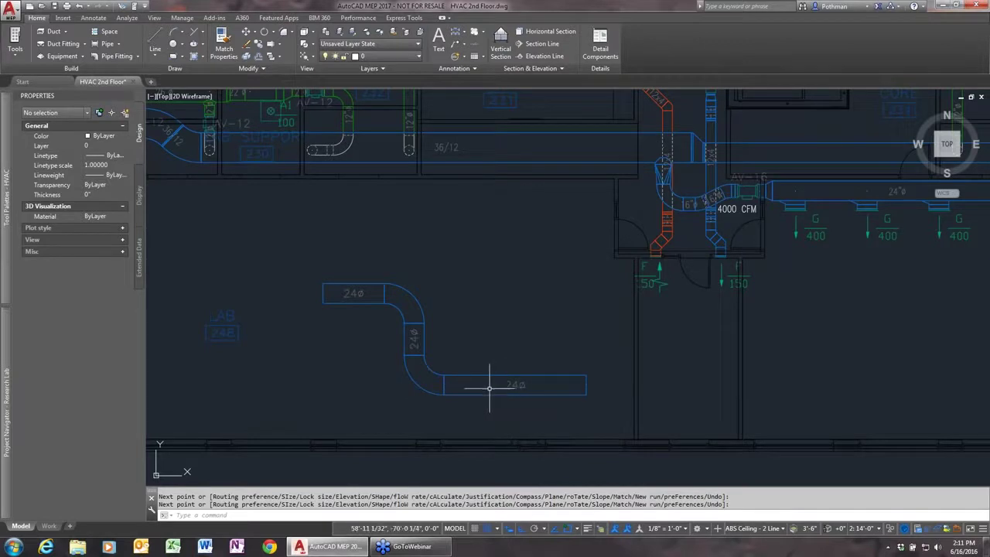
- Draw a rectangular 24x12 duct run going right, down, then right above the round run
{"action": "left_click", "coordinate": [53, 31]}
{"action": "mouse_move", "coordinate": [105, 187]}
{"action": "left_click", "coordinate": [124, 188]}
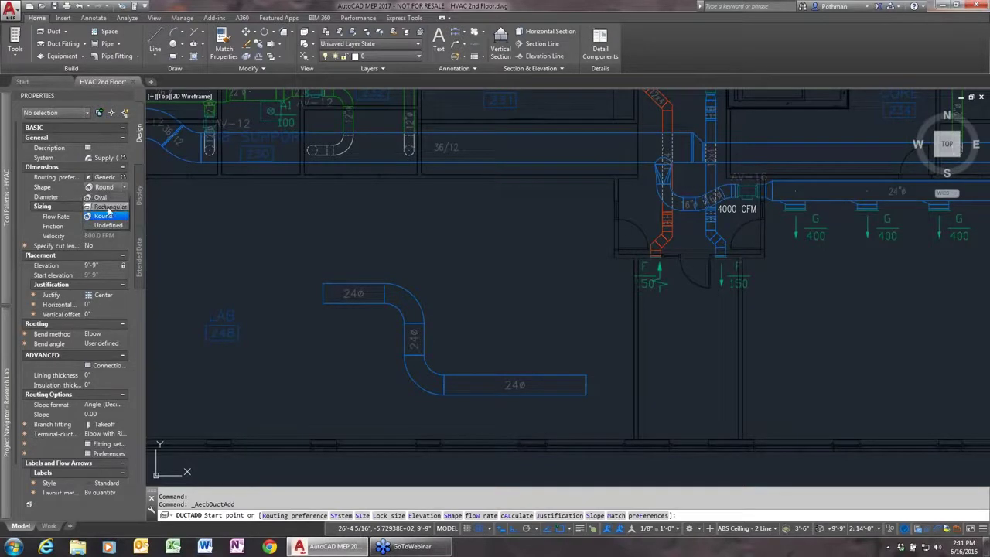
{"action": "left_click", "coordinate": [109, 210]}
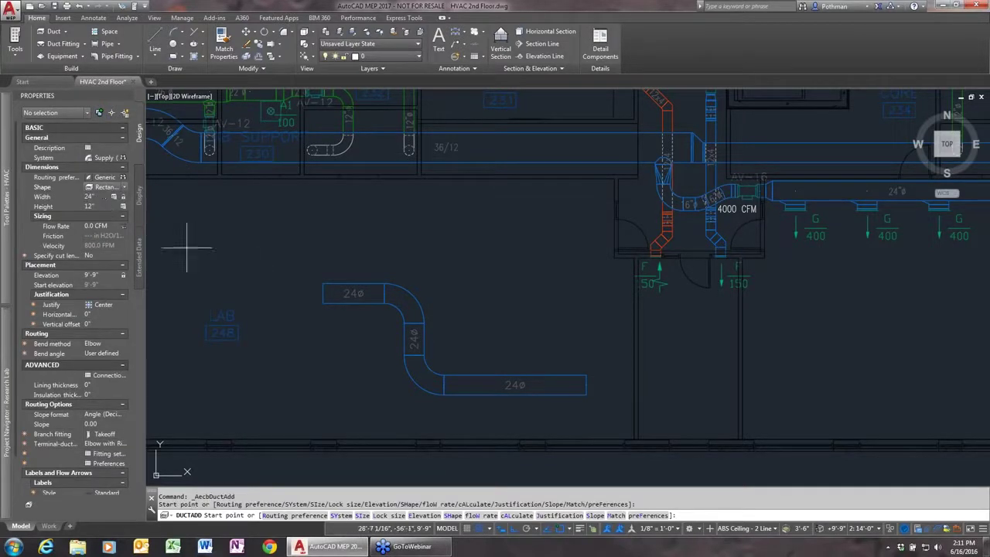
{"action": "left_click", "coordinate": [291, 239]}
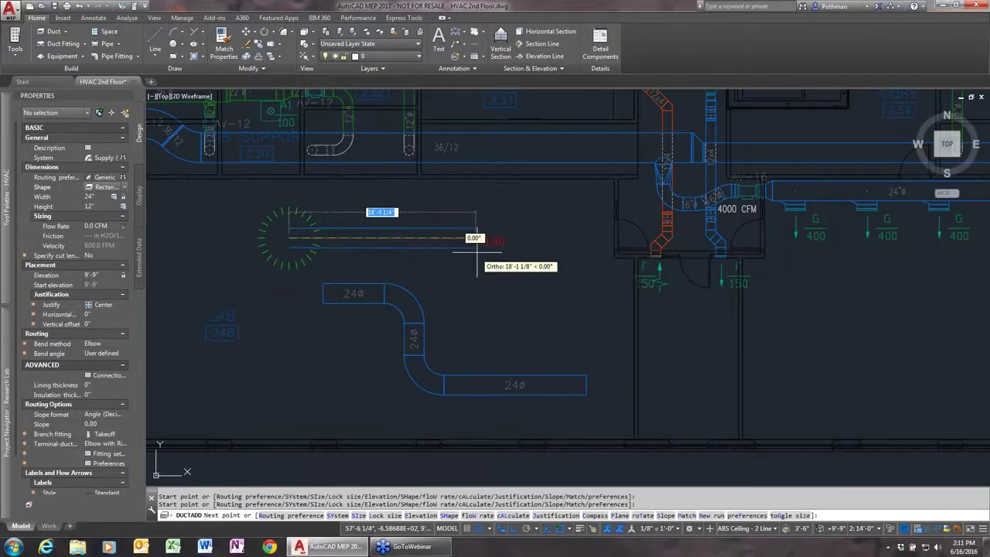
{"action": "left_click", "coordinate": [478, 238]}
{"action": "left_click", "coordinate": [478, 330]}
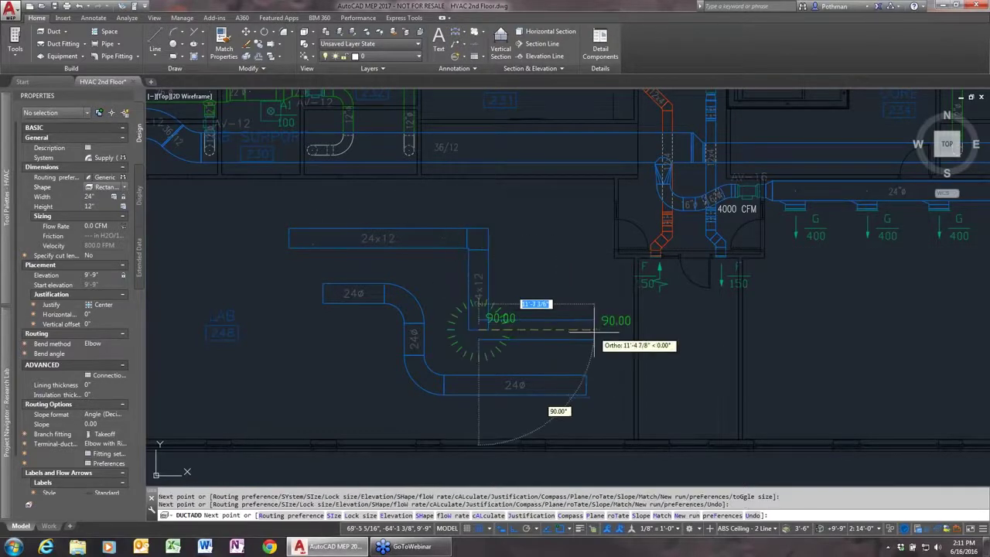
{"action": "left_click", "coordinate": [595, 330]}
{"action": "key", "text": "Return"}
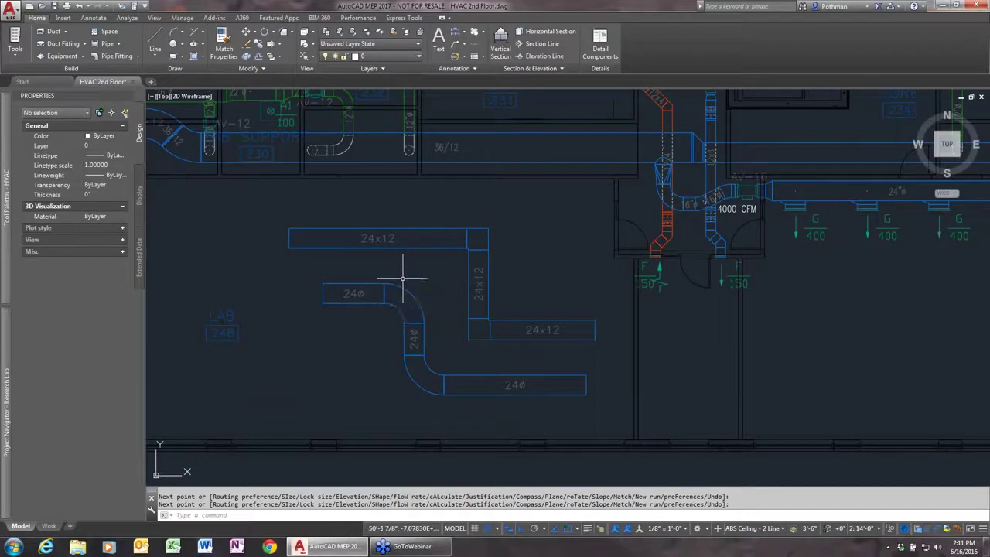
{"action": "left_click", "coordinate": [184, 18]}
{"action": "left_click", "coordinate": [324, 56]}
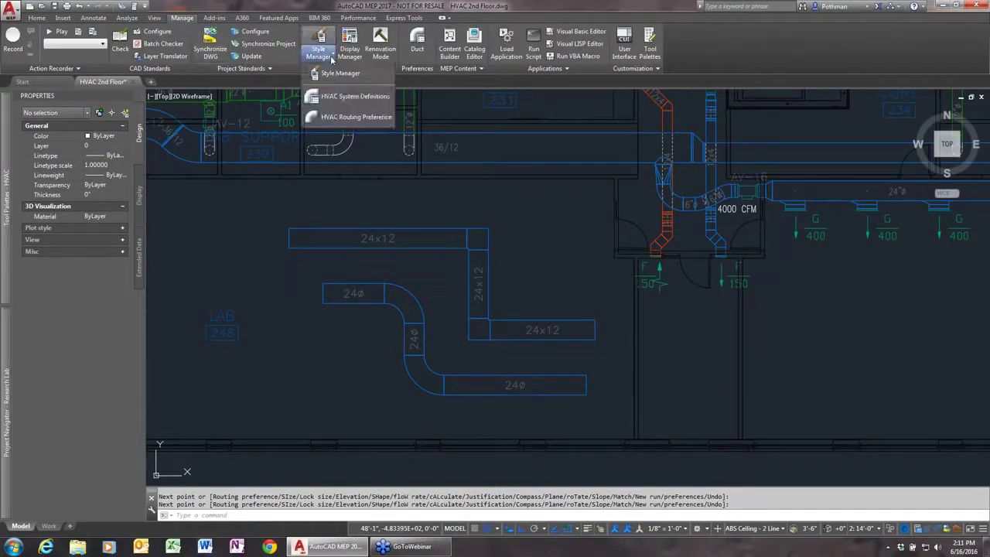
{"action": "left_click", "coordinate": [339, 118]}
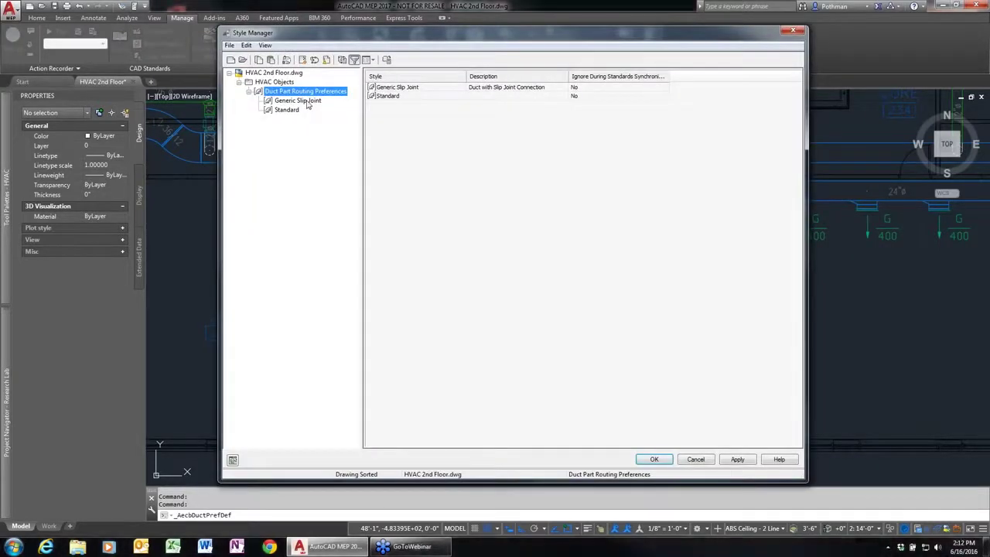
{"action": "left_click", "coordinate": [307, 102]}
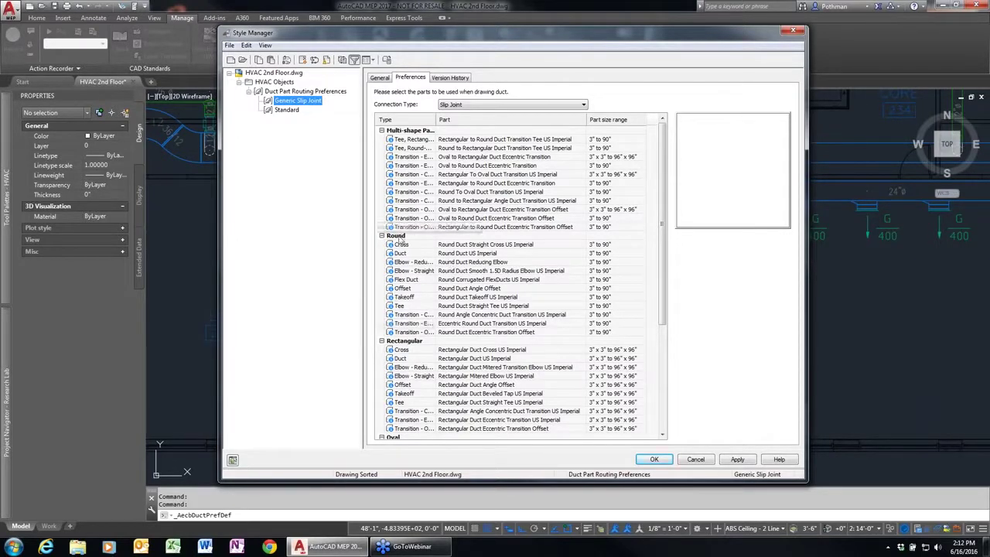
{"action": "left_click", "coordinate": [536, 271]}
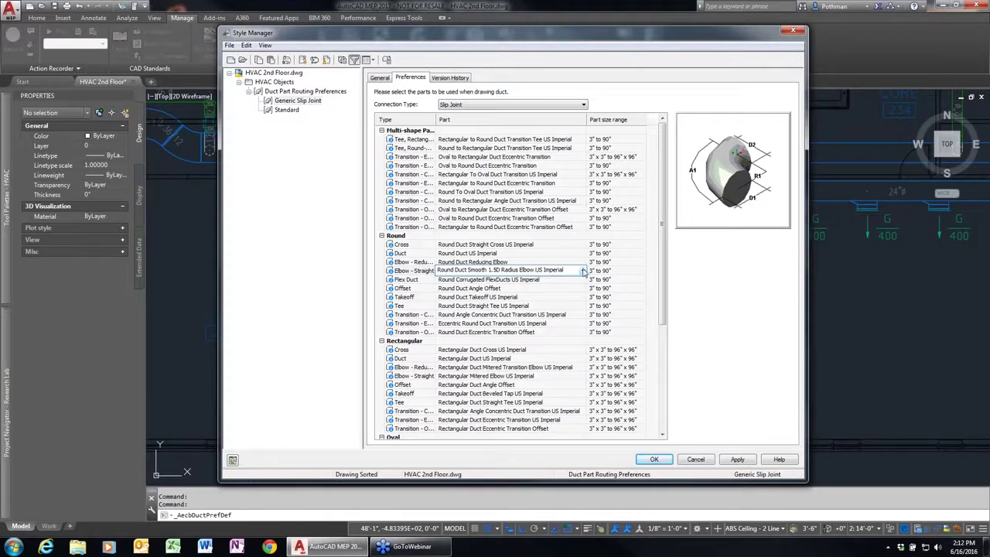
{"action": "left_click", "coordinate": [584, 271]}
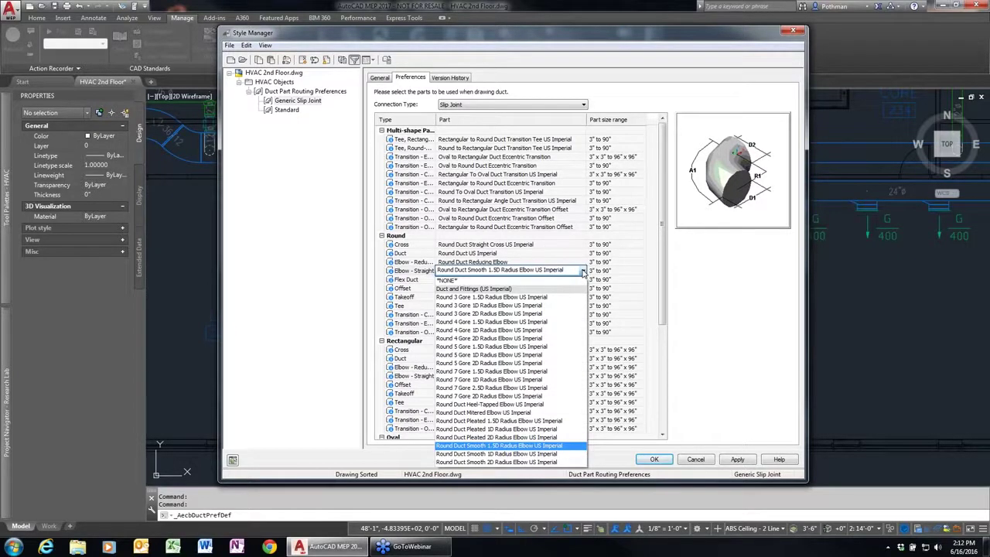
{"action": "left_click", "coordinate": [584, 272]}
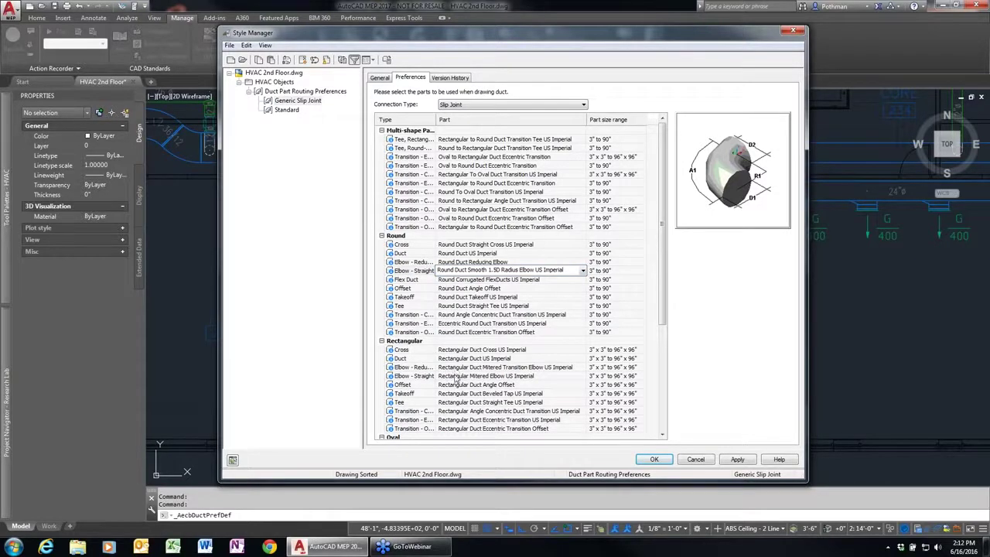
{"action": "left_click", "coordinate": [513, 377]}
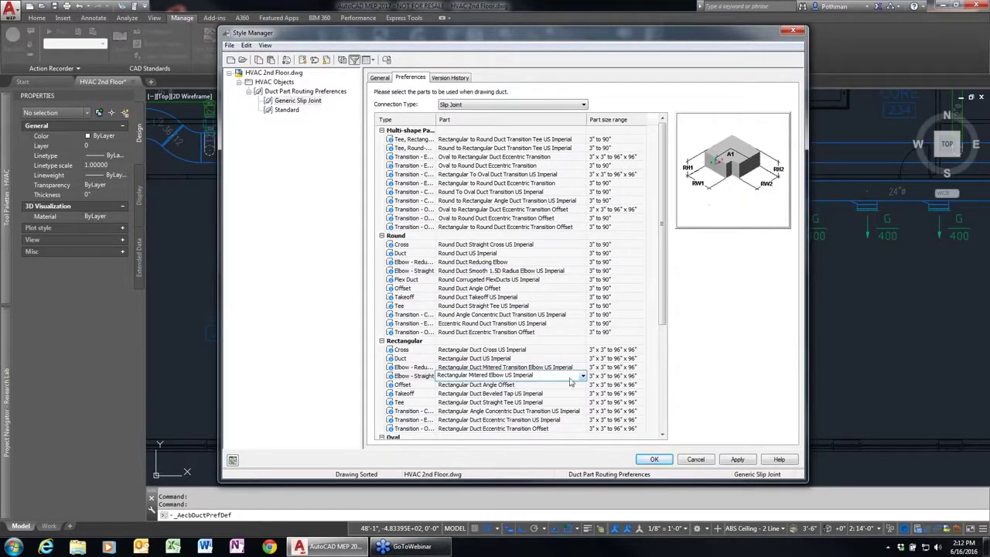
{"action": "left_click", "coordinate": [584, 376]}
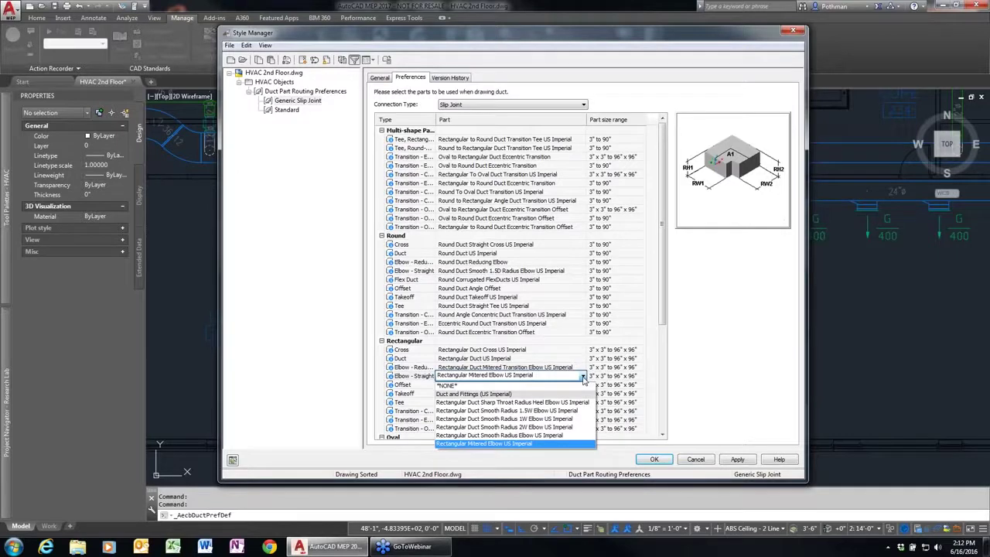
{"action": "left_click", "coordinate": [584, 379]}
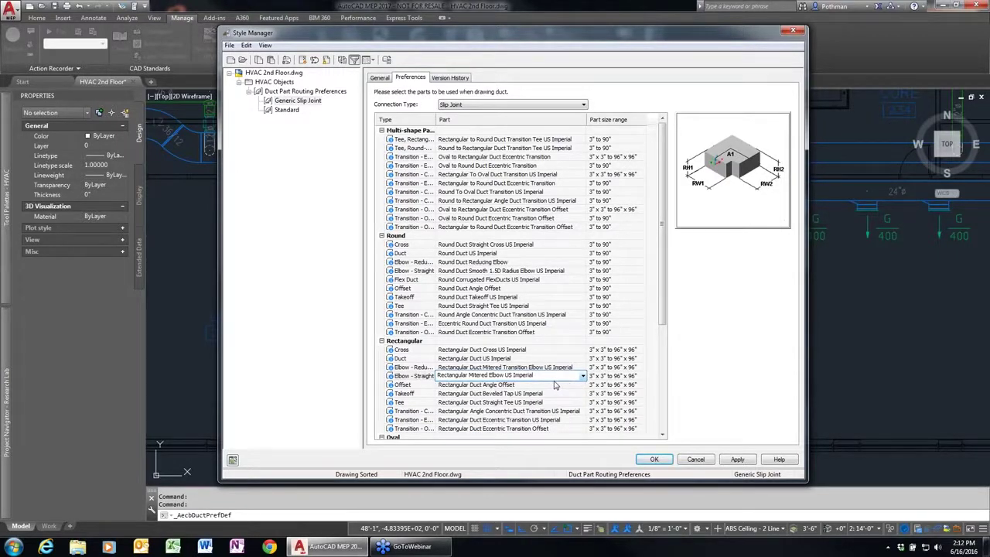
{"action": "left_click", "coordinate": [702, 460]}
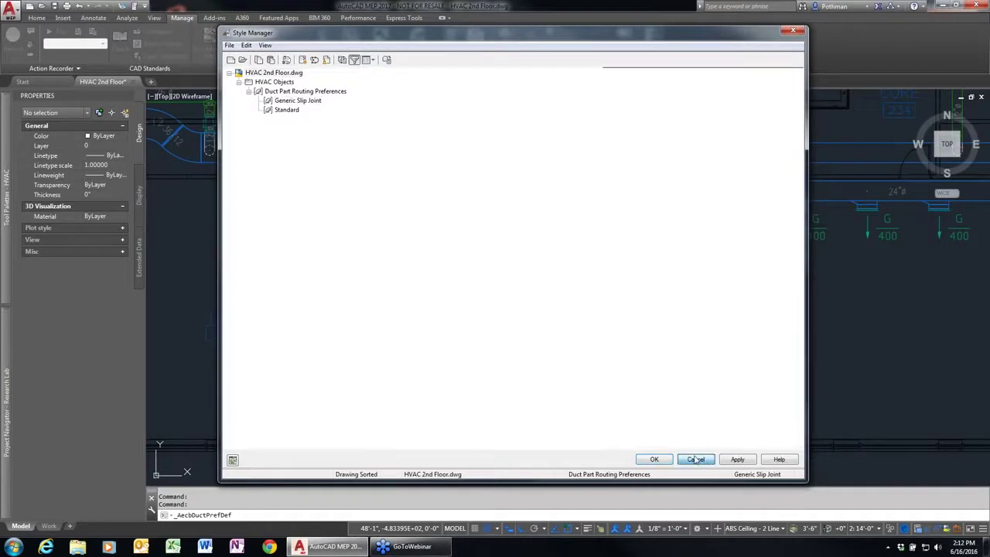
- Change the last round duct to 20-inch diameter, accepting a concentric 24-to-20 transition
{"action": "left_click", "coordinate": [509, 375]}
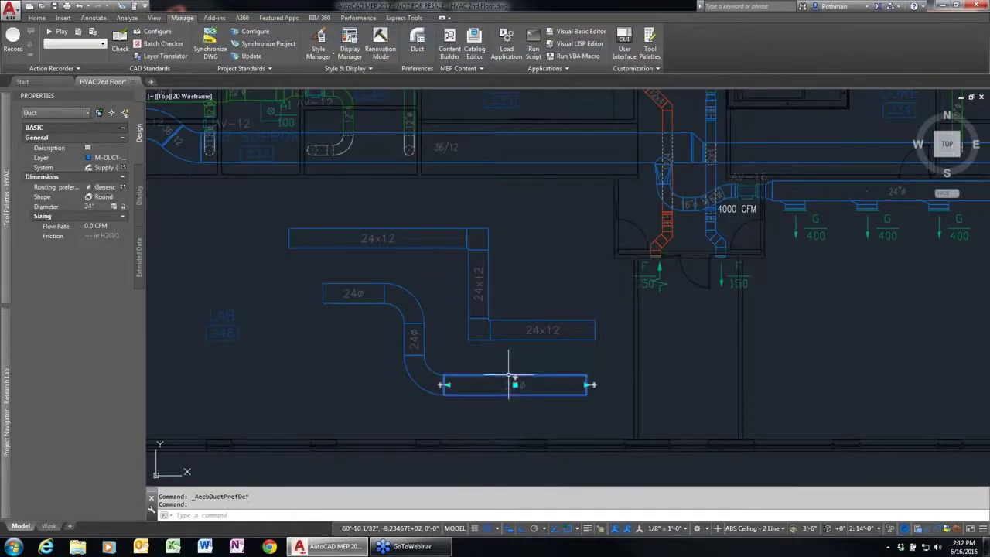
{"action": "scroll", "coordinate": [503, 376], "scroll_direction": "down", "scroll_amount": 2}
{"action": "scroll", "coordinate": [474, 372], "scroll_direction": "up", "scroll_amount": 2}
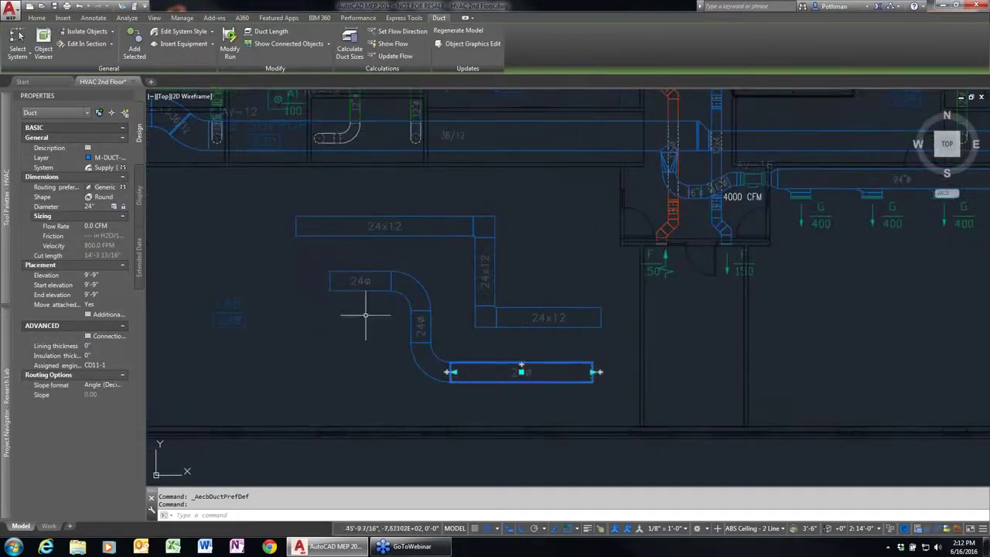
{"action": "left_click", "coordinate": [102, 206]}
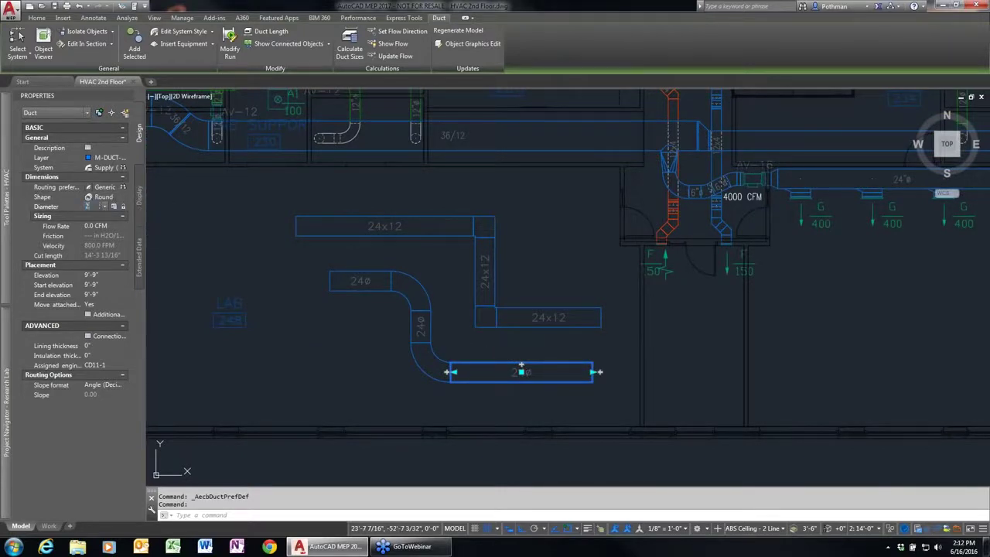
{"action": "type", "text": "0"}
{"action": "key", "text": "Return"}
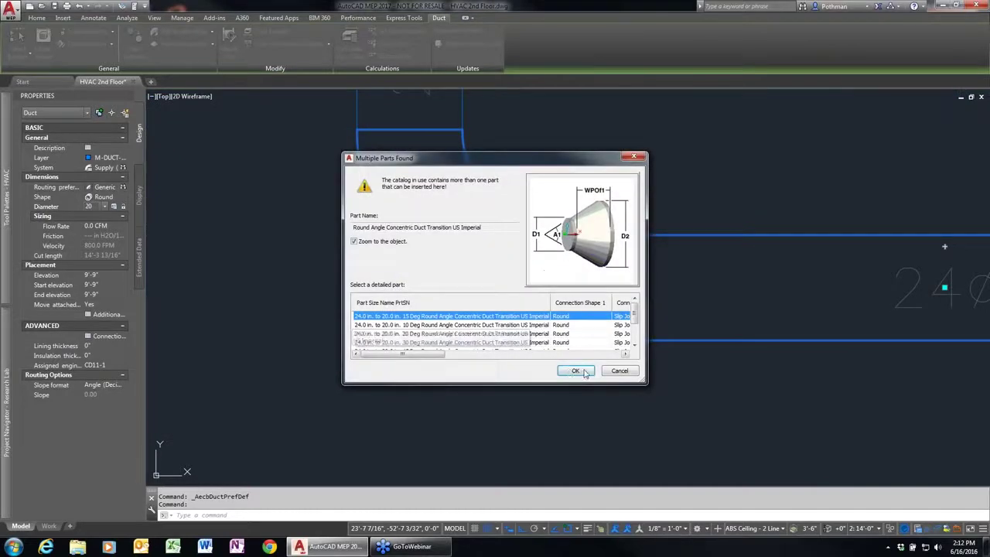
{"action": "left_click", "coordinate": [569, 372]}
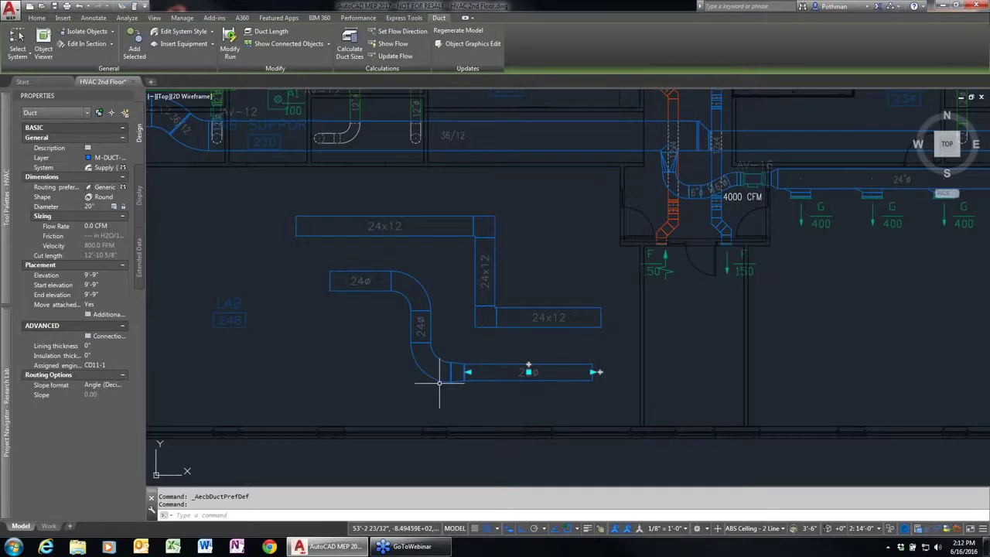
{"action": "key", "text": "Escape"}
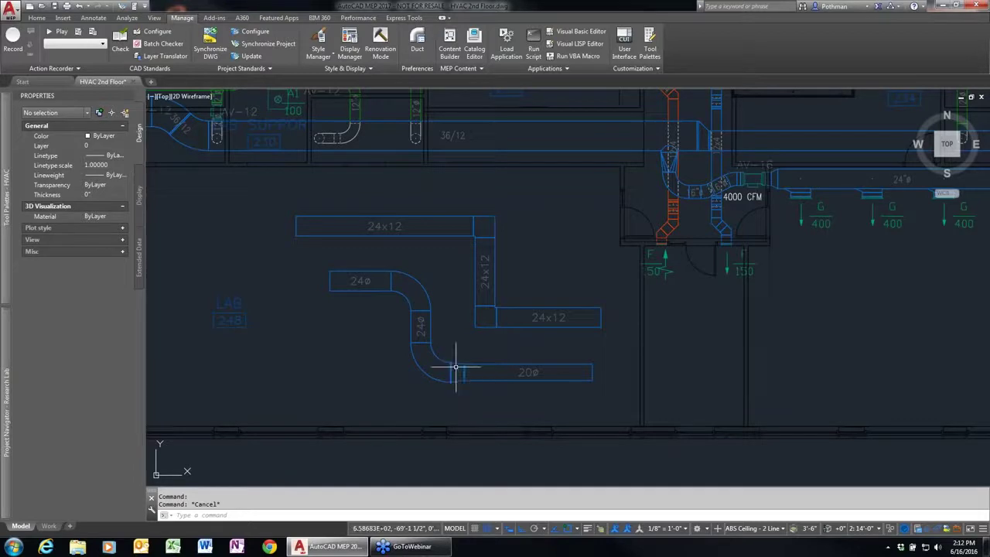
- Grip-move the 20ø duct down, then back up near its original height
{"action": "left_click", "coordinate": [613, 393]}
{"action": "left_click", "coordinate": [327, 209]}
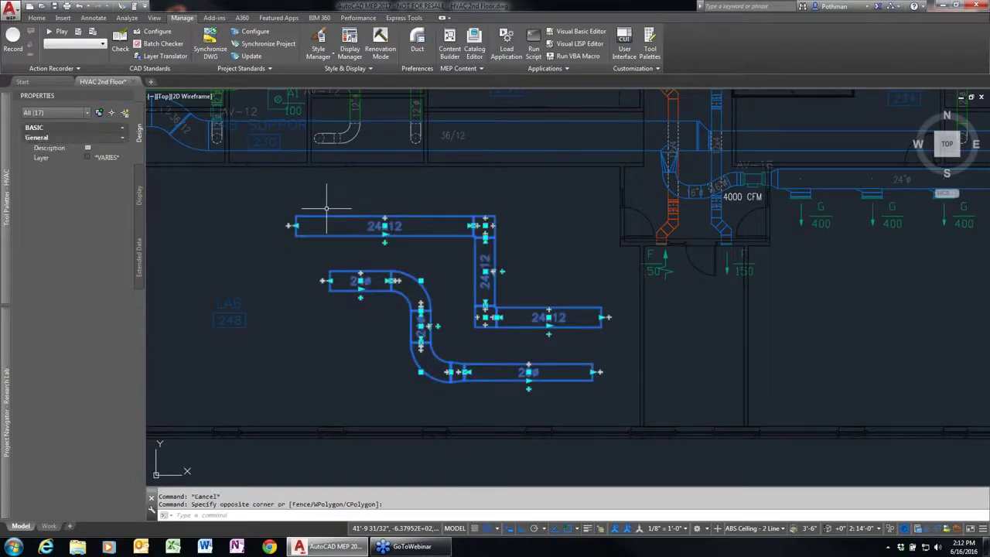
{"action": "key", "text": "Escape"}
{"action": "left_click", "coordinate": [540, 368]}
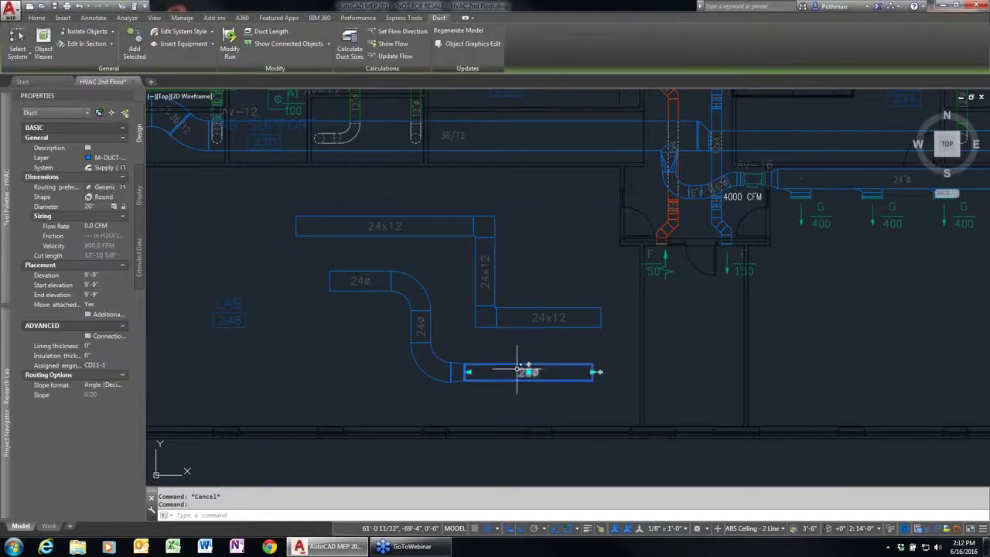
{"action": "left_click", "coordinate": [528, 372]}
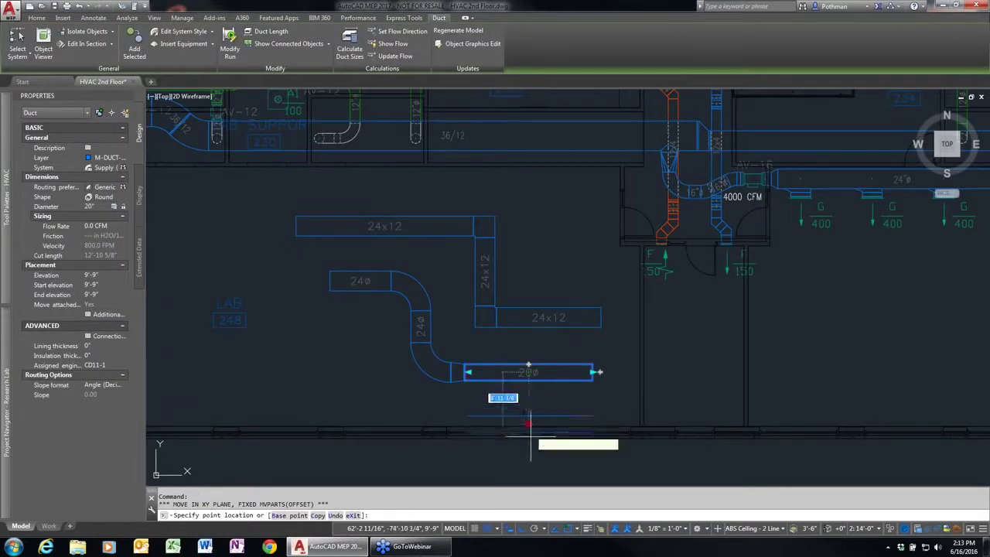
{"action": "left_click", "coordinate": [528, 462]}
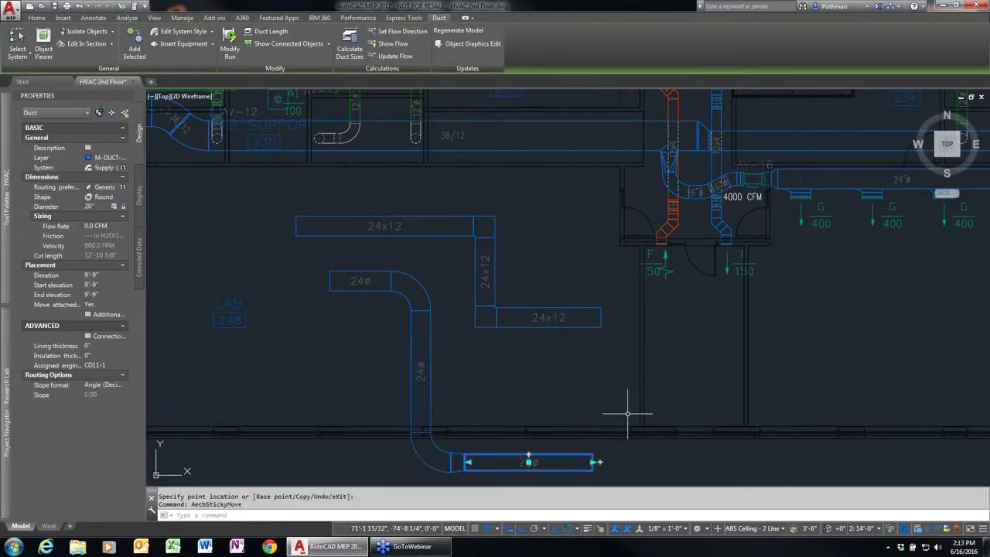
{"action": "left_click", "coordinate": [528, 462]}
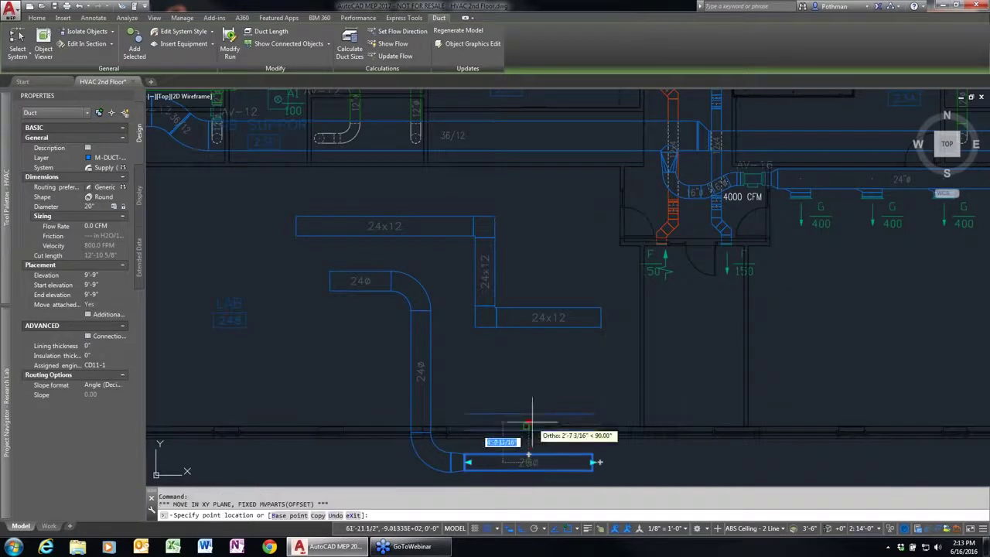
{"action": "left_click", "coordinate": [528, 380]}
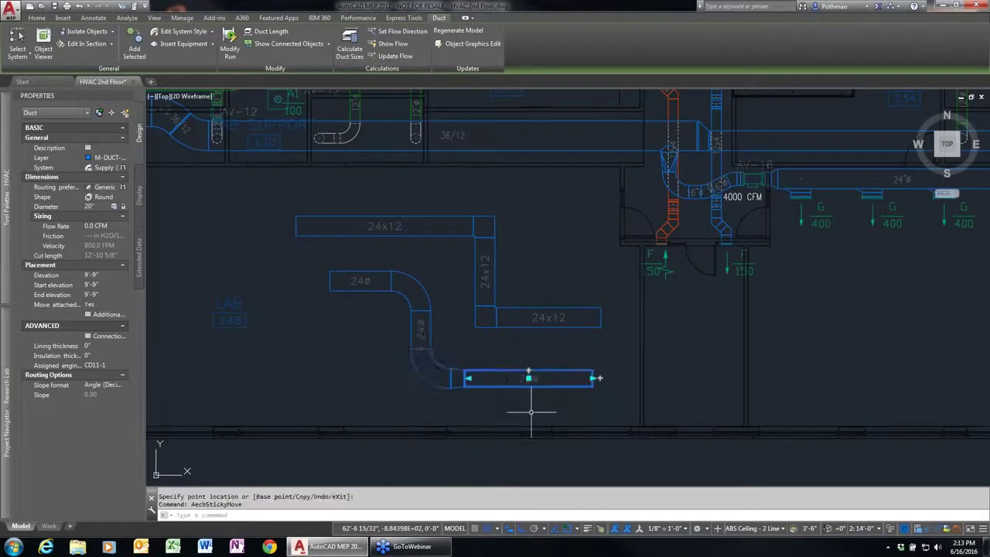
{"action": "key", "text": "Escape"}
- Extend the 20ø duct from its end grip right, up through an elbow, and right again
{"action": "left_click", "coordinate": [594, 376]}
{"action": "left_click", "coordinate": [600, 377]}
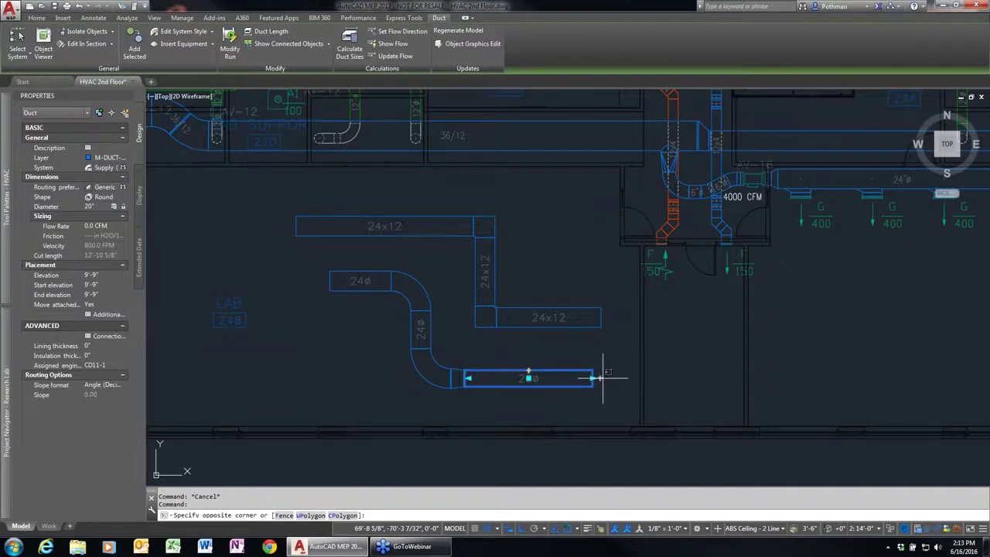
{"action": "left_click", "coordinate": [595, 378]}
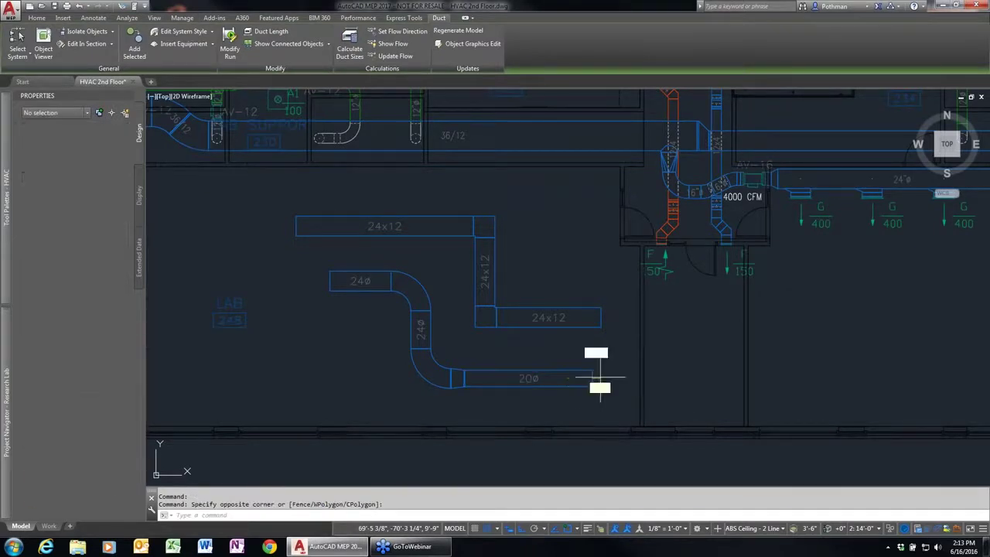
{"action": "left_click", "coordinate": [701, 377]}
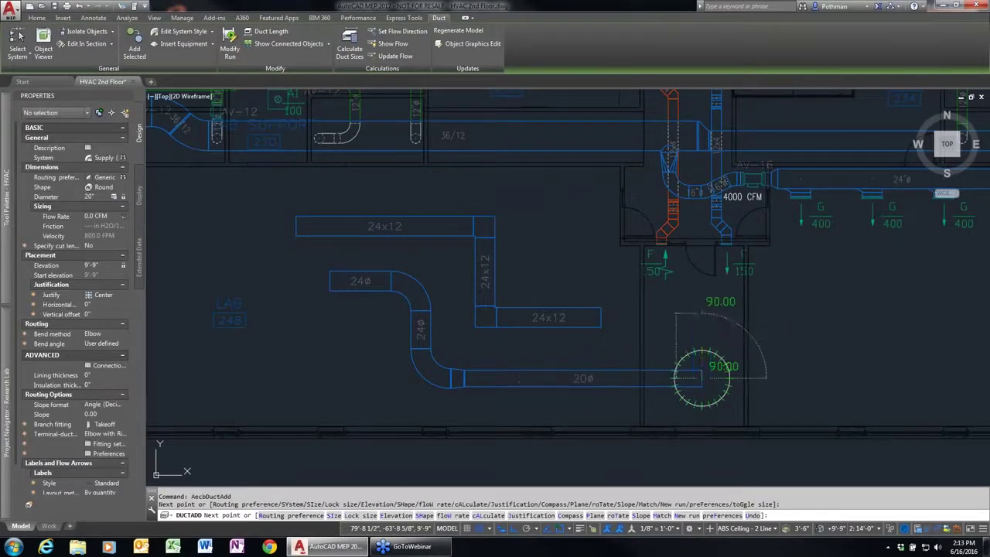
{"action": "left_click", "coordinate": [702, 314]}
{"action": "left_click", "coordinate": [829, 313]}
{"action": "key", "text": "Escape"}
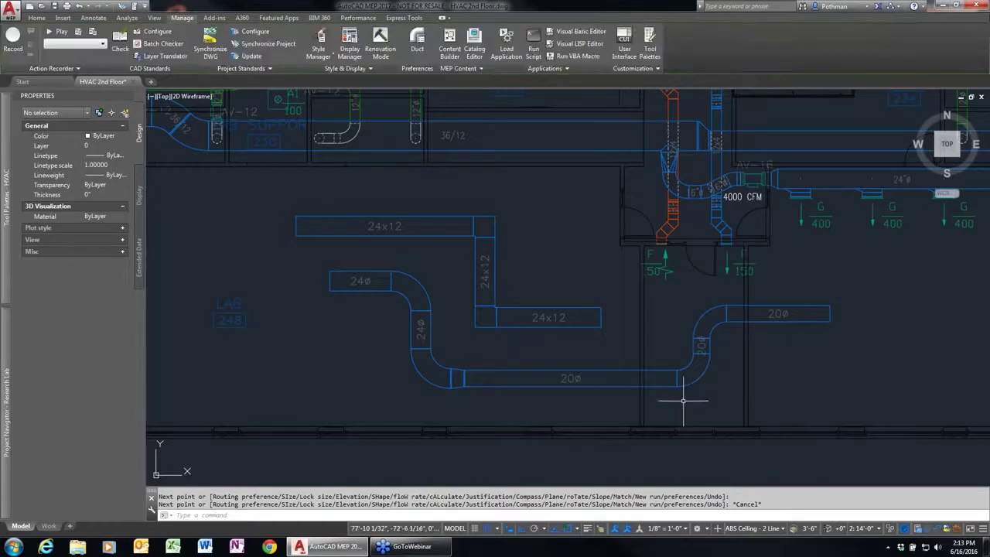
{"action": "type", "text": "e"}
{"action": "key", "text": "Return"}
- Erase the 24x12, 24ø and 20ø sample ducts and elbows using crossing windows
{"action": "left_click", "coordinate": [731, 396]}
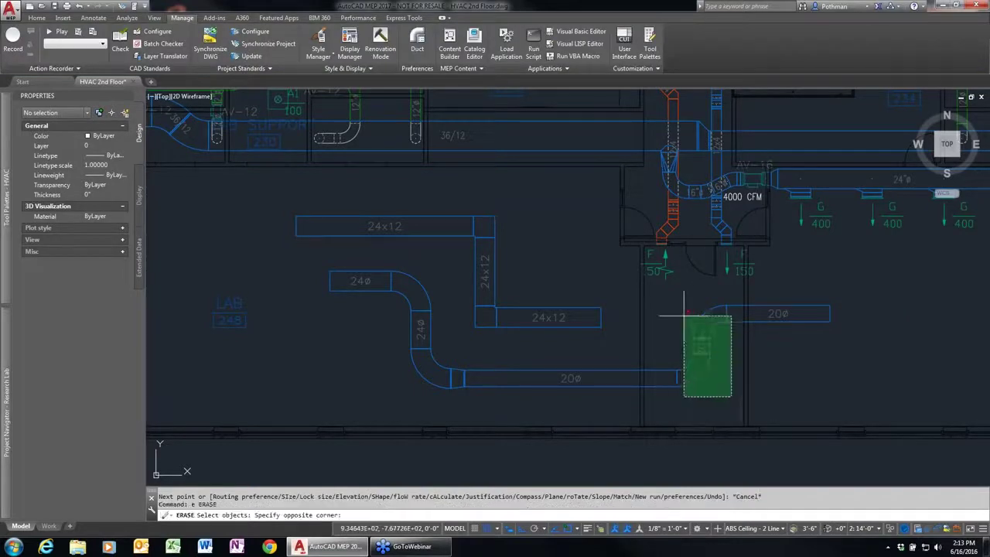
{"action": "left_click", "coordinate": [658, 311]}
{"action": "left_click", "coordinate": [583, 391]}
{"action": "left_click", "coordinate": [353, 226]}
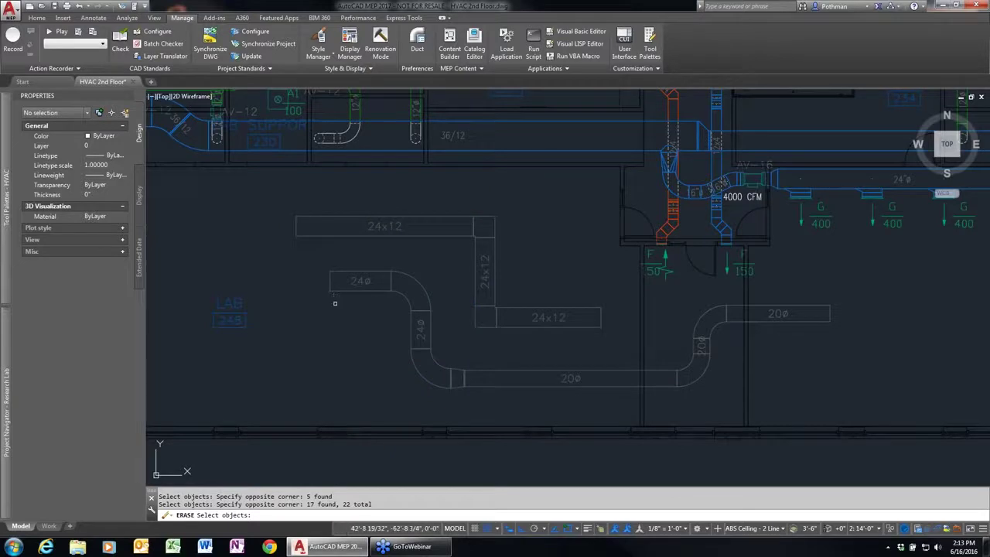
{"action": "key", "text": "Return"}
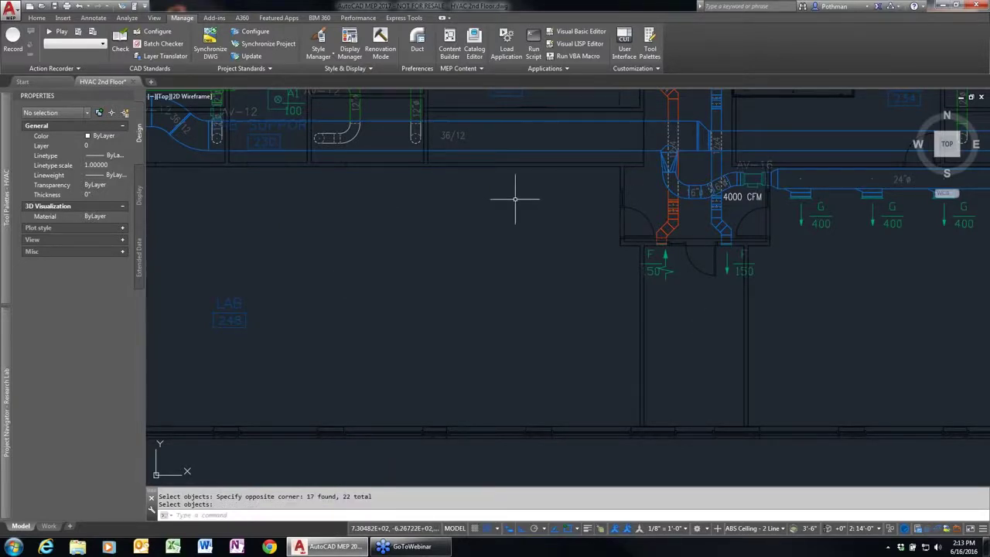
{"action": "middle_click_drag", "start_coordinate": [514, 199], "coordinate": [496, 301]}
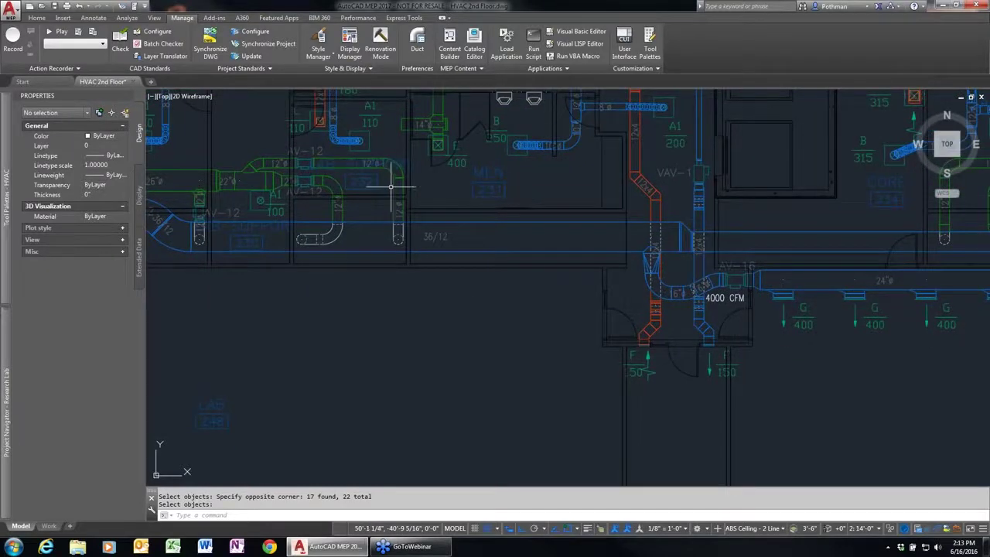
{"action": "left_click", "coordinate": [397, 191]}
- Use Add Selected on the exhaust duct to draw a 12ø duct right, then up through an elbow
{"action": "right_click", "coordinate": [438, 309]}
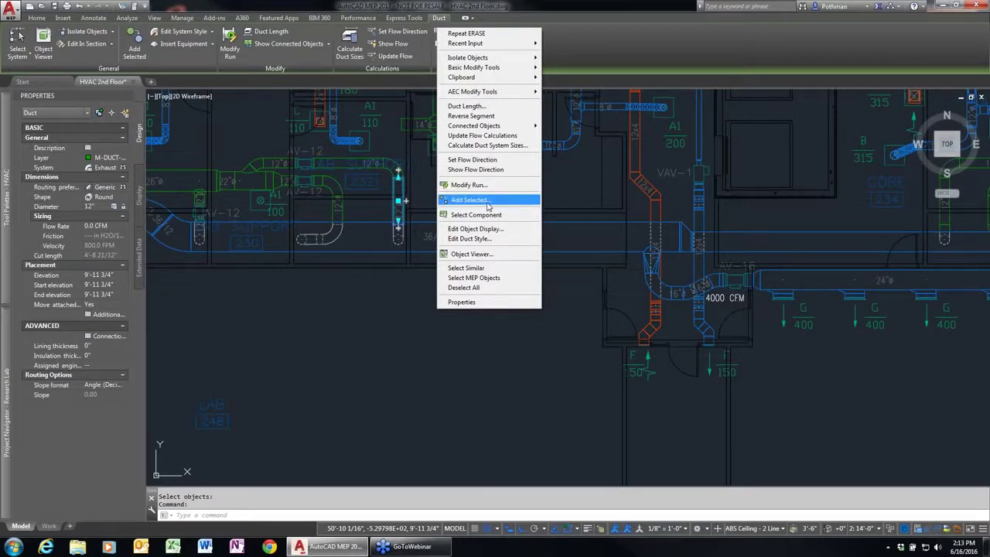
{"action": "left_click", "coordinate": [487, 203]}
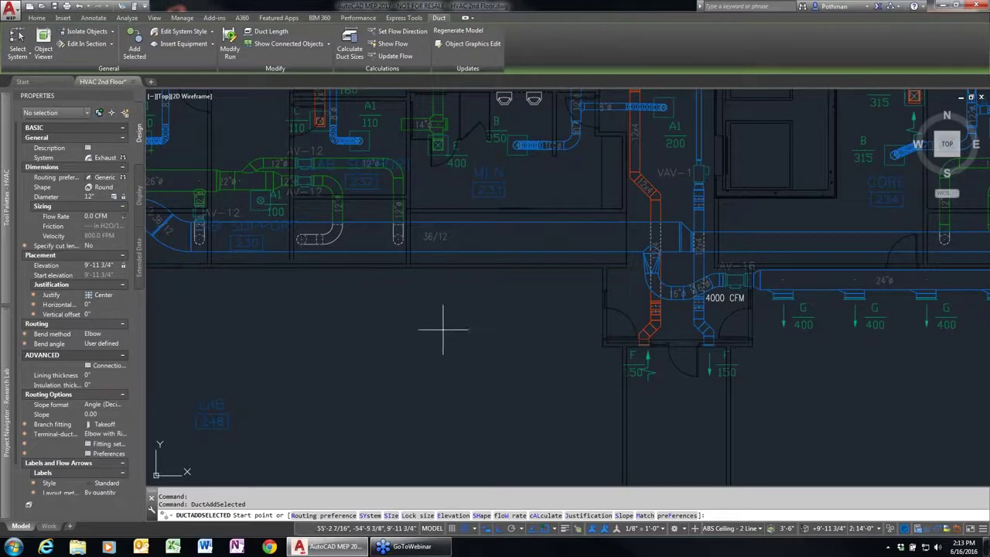
{"action": "left_click", "coordinate": [370, 349]}
{"action": "left_click", "coordinate": [540, 349]}
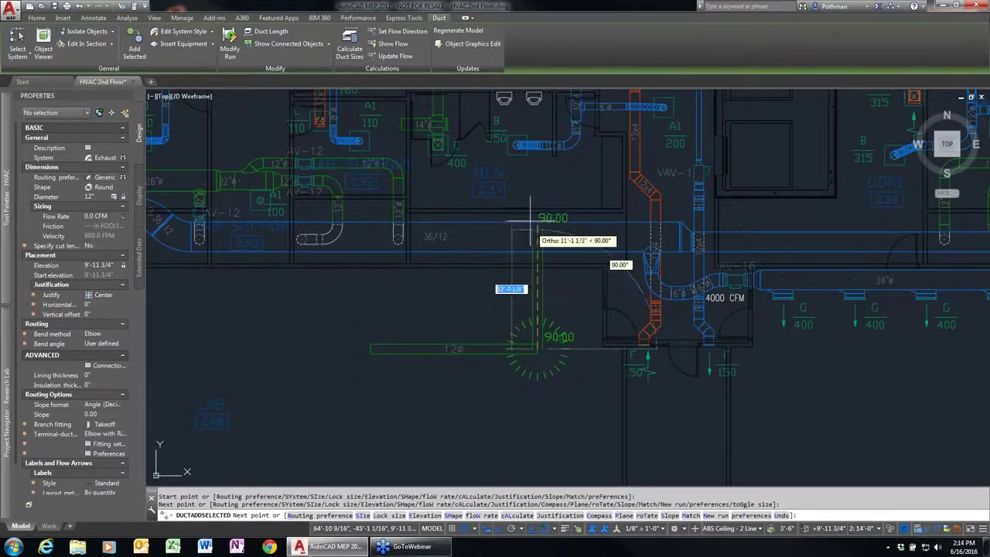
{"action": "left_click", "coordinate": [537, 205]}
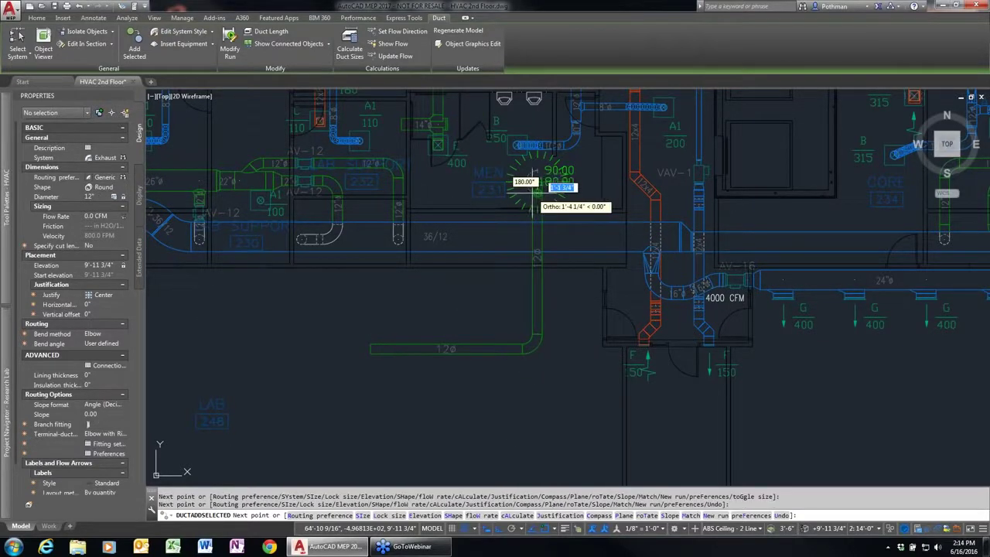
{"action": "key", "text": "Return"}
{"action": "scroll", "coordinate": [549, 271], "scroll_direction": "up", "scroll_amount": 6}
{"action": "scroll", "coordinate": [547, 287], "scroll_direction": "down", "scroll_amount": 1}
{"action": "scroll", "coordinate": [540, 271], "scroll_direction": "down", "scroll_amount": 2}
{"action": "scroll", "coordinate": [568, 369], "scroll_direction": "down", "scroll_amount": 1}
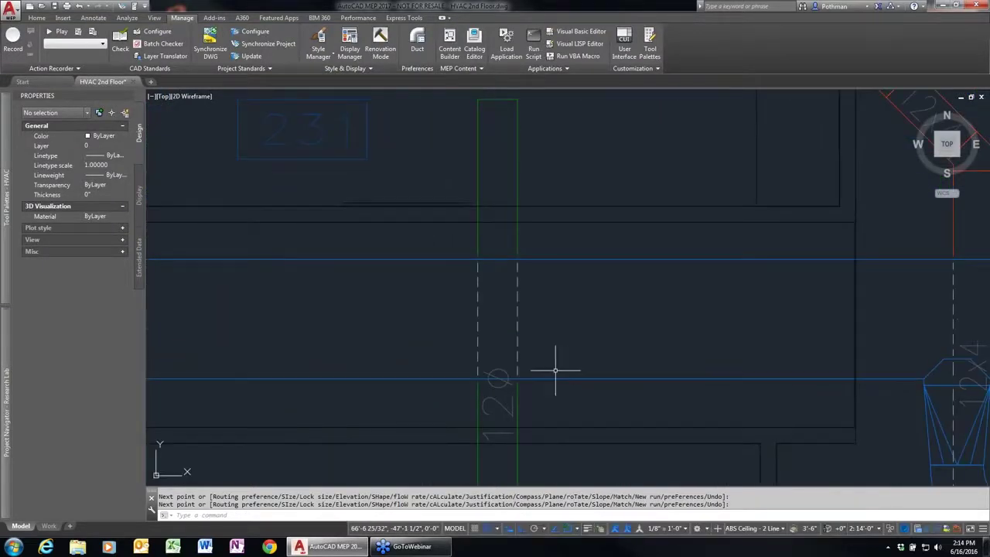
- Stretch the vertical 12ø duct's top grip to shorten it to a 14'-2 15/16" cut length
{"action": "left_click", "coordinate": [526, 299]}
{"action": "left_click", "coordinate": [463, 325]}
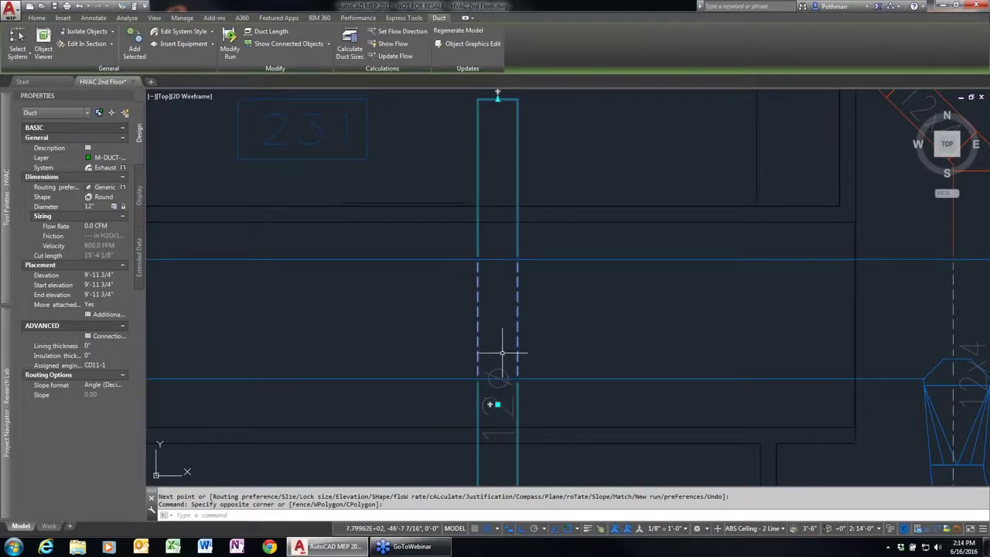
{"action": "scroll", "coordinate": [502, 352], "scroll_direction": "down", "scroll_amount": 2}
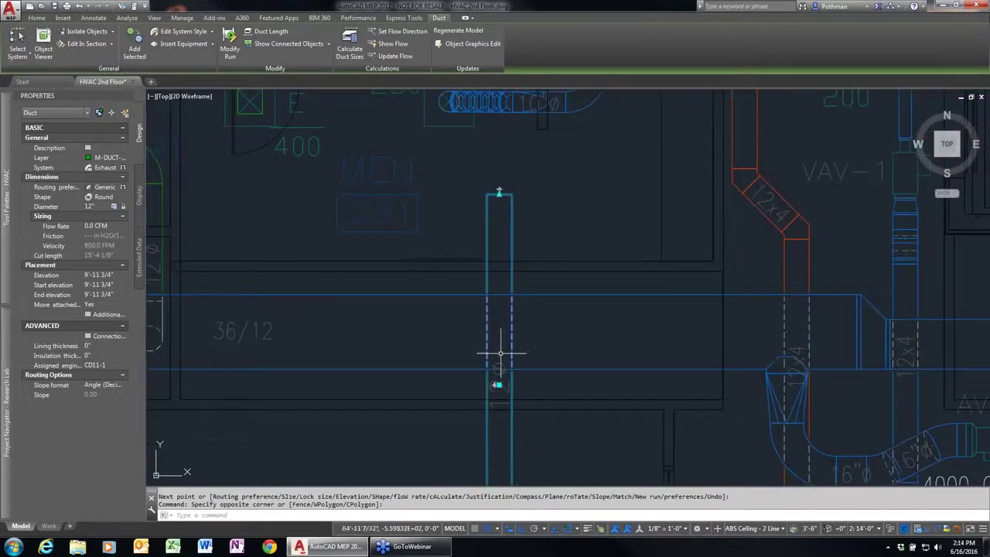
{"action": "left_click", "coordinate": [499, 191]}
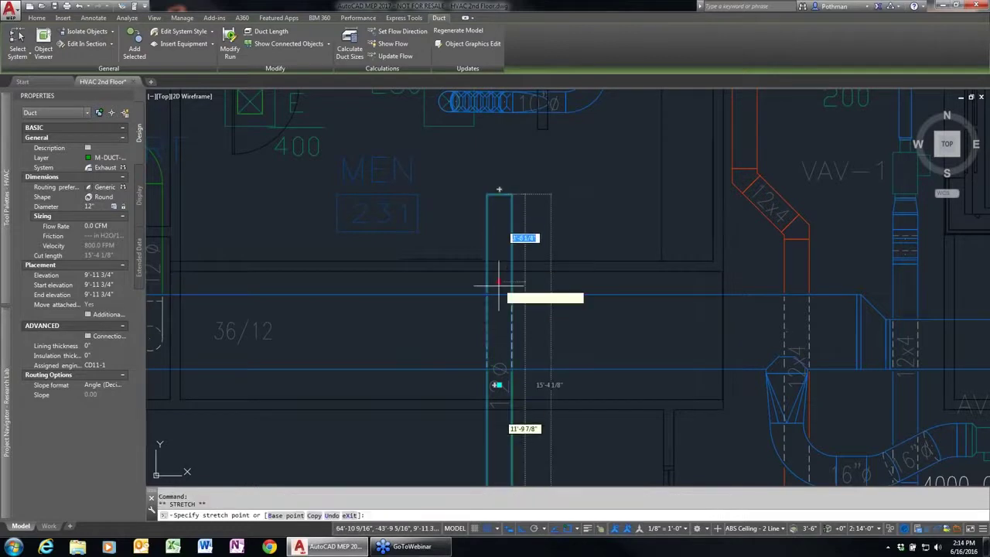
{"action": "left_click", "coordinate": [498, 328]}
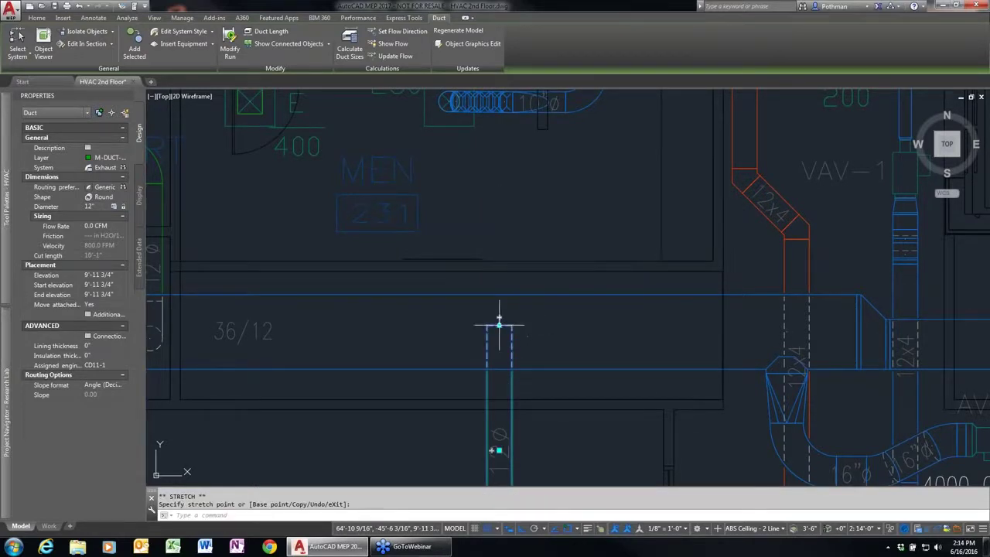
{"action": "left_click", "coordinate": [499, 324]}
{"action": "left_click", "coordinate": [497, 220]}
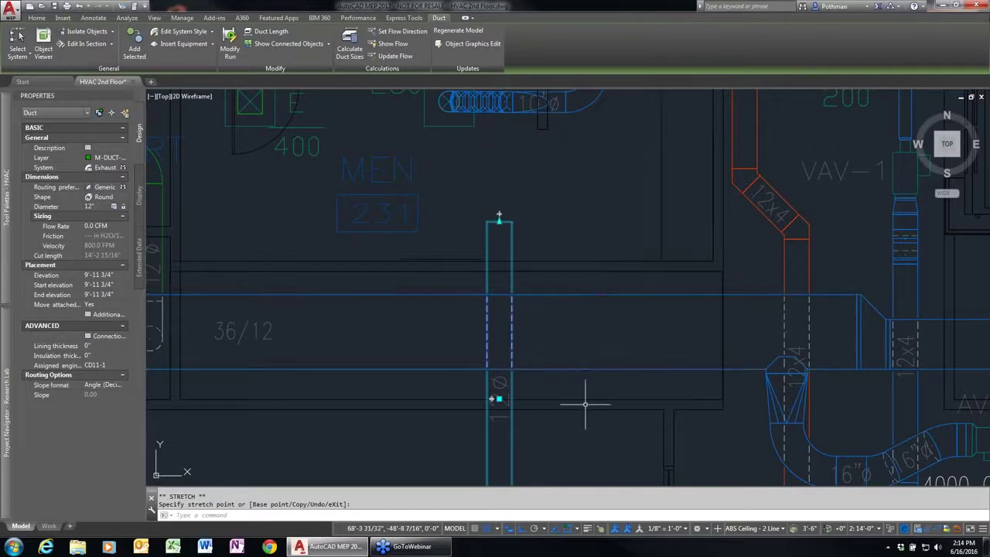
- Move the vertical duct right and back so it stays in line with its elbow
{"action": "scroll", "coordinate": [579, 405], "scroll_direction": "down", "scroll_amount": 2}
{"action": "scroll", "coordinate": [579, 387], "scroll_direction": "down", "scroll_amount": 1}
{"action": "middle_click_drag", "start_coordinate": [579, 377], "coordinate": [568, 245]}
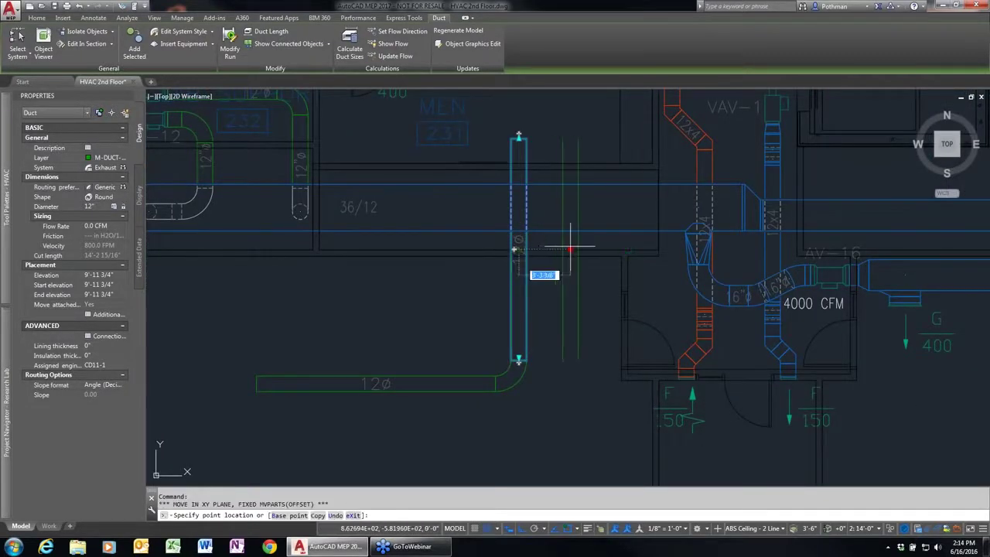
{"action": "left_click", "coordinate": [628, 248]}
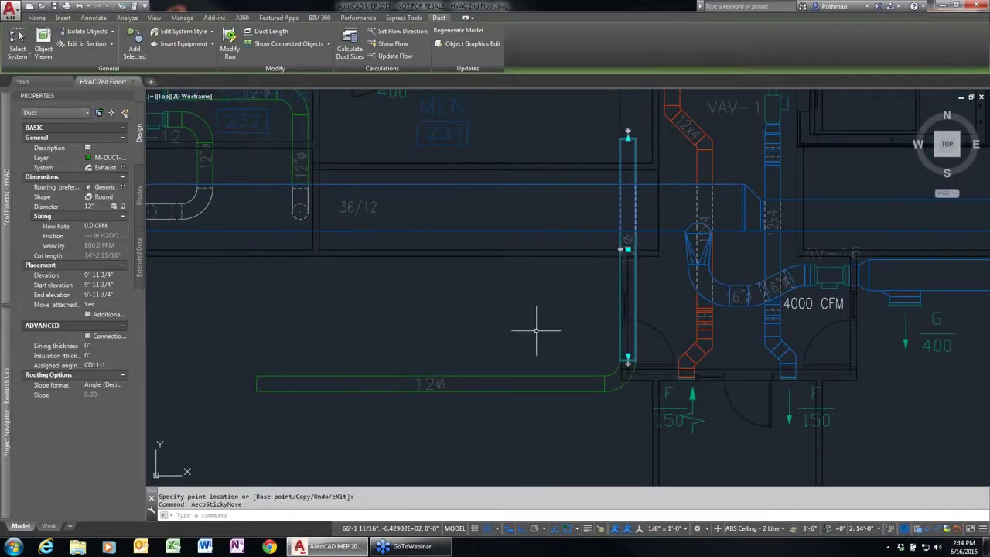
{"action": "left_click", "coordinate": [628, 248]}
{"action": "left_click", "coordinate": [522, 286]}
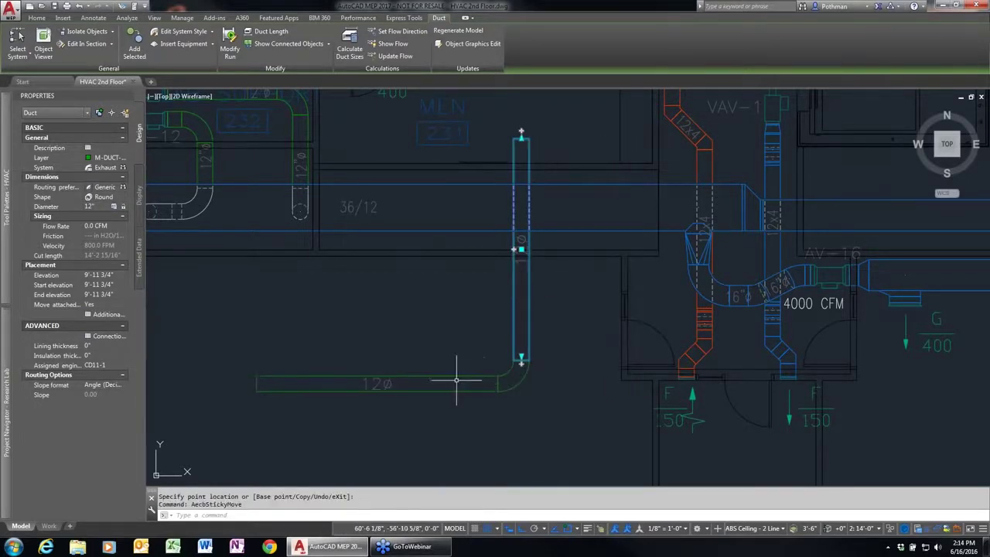
- Delete the L-shaped 12ø exhaust duct and its elbow, then pan the plan right
{"action": "key", "text": "Escape"}
{"action": "left_click", "coordinate": [554, 407]}
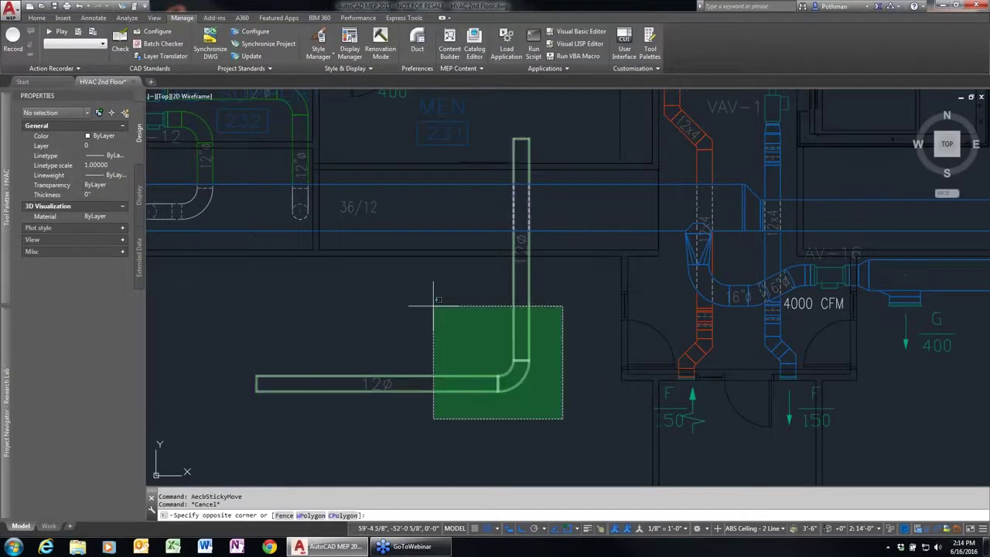
{"action": "left_click", "coordinate": [433, 309]}
{"action": "key", "text": "Delete"}
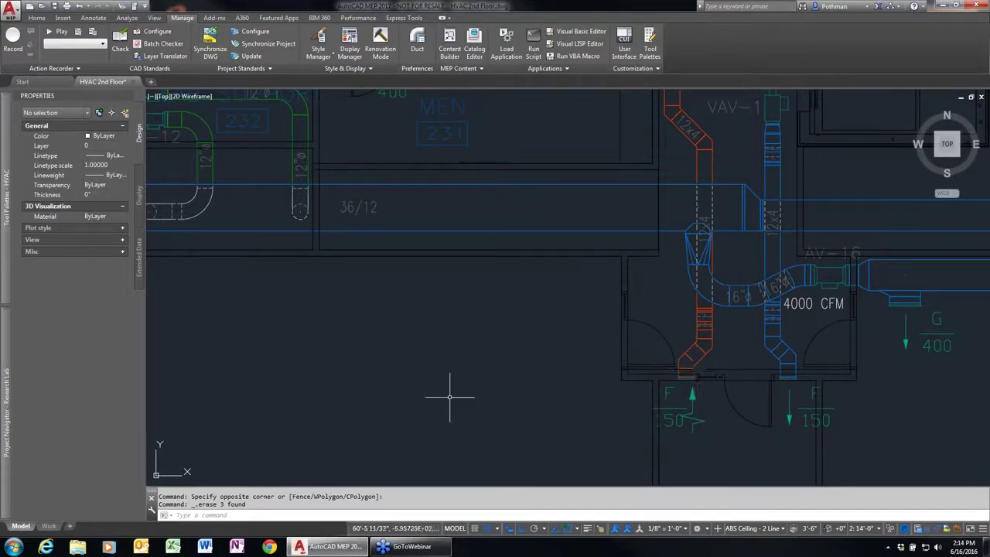
{"action": "middle_click_drag", "start_coordinate": [412, 370], "coordinate": [549, 364]}
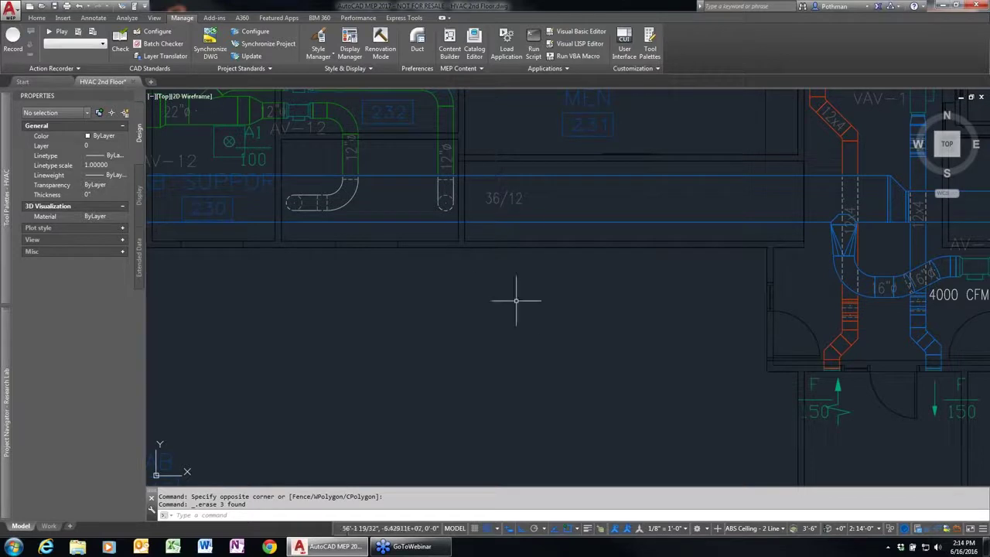
{"action": "left_click", "coordinate": [37, 19]}
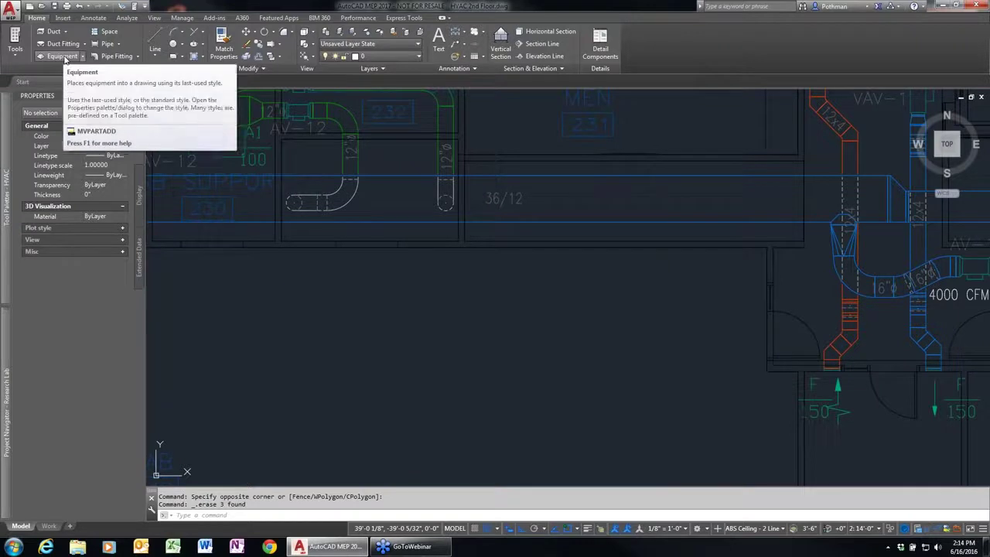
- Open Add Multi-view Parts and browse Electrical to the 1600-2000 kW diesel generator part
{"action": "mouse_move", "coordinate": [7, 194]}
{"action": "left_click", "coordinate": [136, 259]}
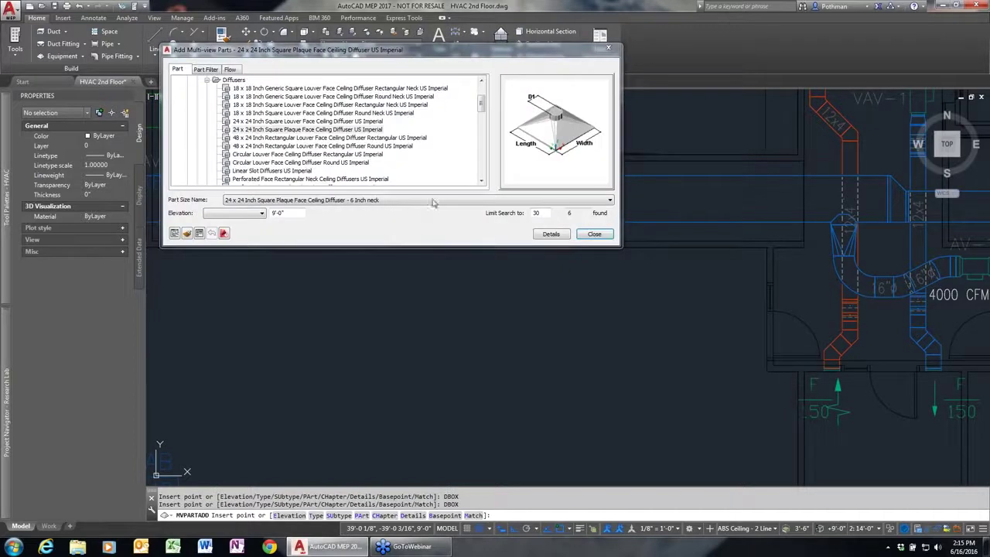
{"action": "scroll", "coordinate": [309, 124], "scroll_direction": "up", "scroll_amount": 2}
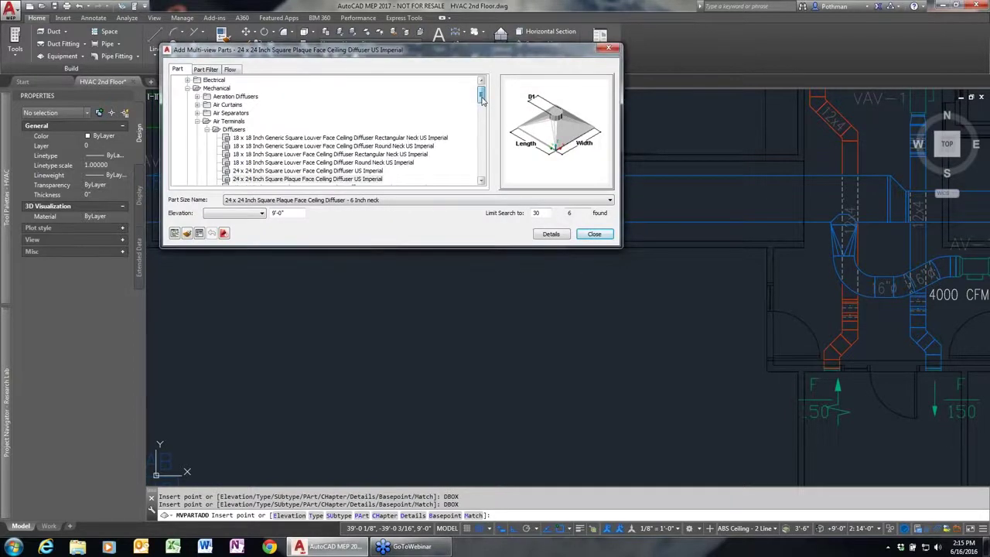
{"action": "left_click", "coordinate": [187, 81]}
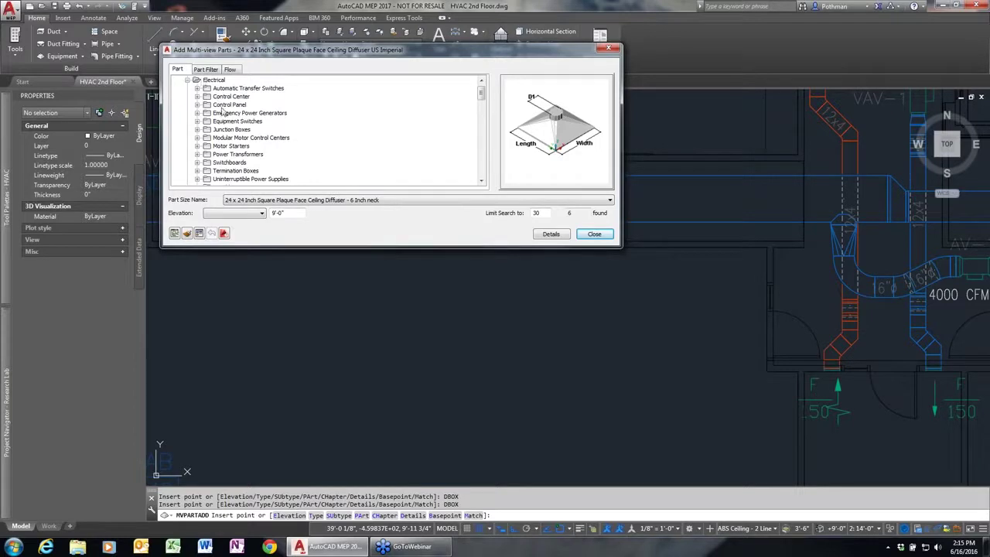
{"action": "left_click", "coordinate": [248, 113]}
{"action": "left_click", "coordinate": [198, 113]}
{"action": "left_click", "coordinate": [220, 122]}
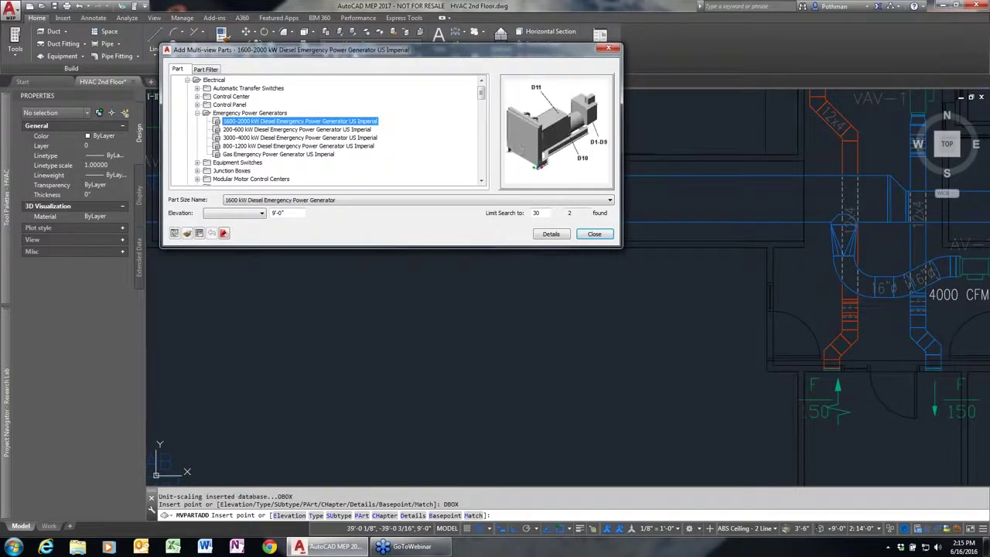
{"action": "left_click_drag", "start_coordinate": [481, 93], "coordinate": [481, 103]}
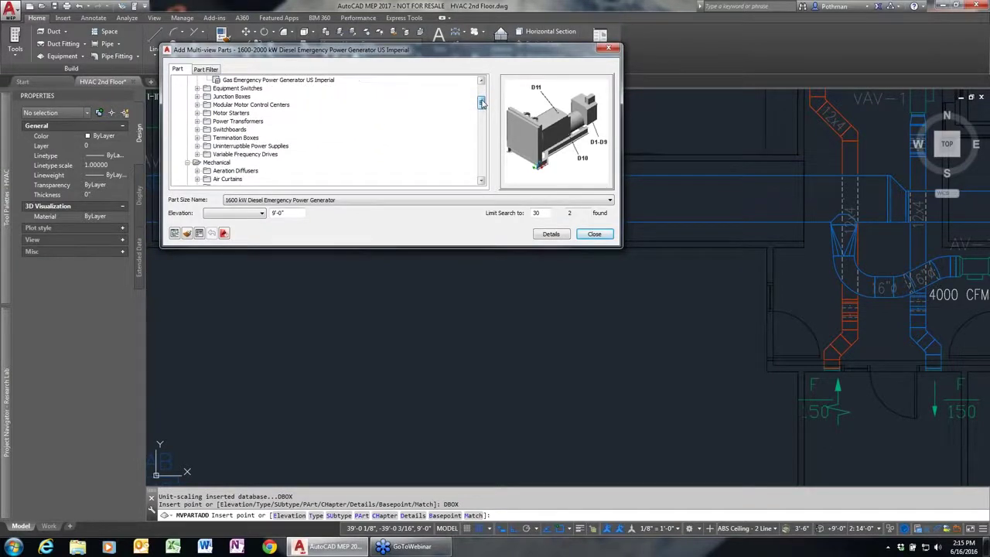
{"action": "left_click_drag", "start_coordinate": [480, 103], "coordinate": [475, 113]}
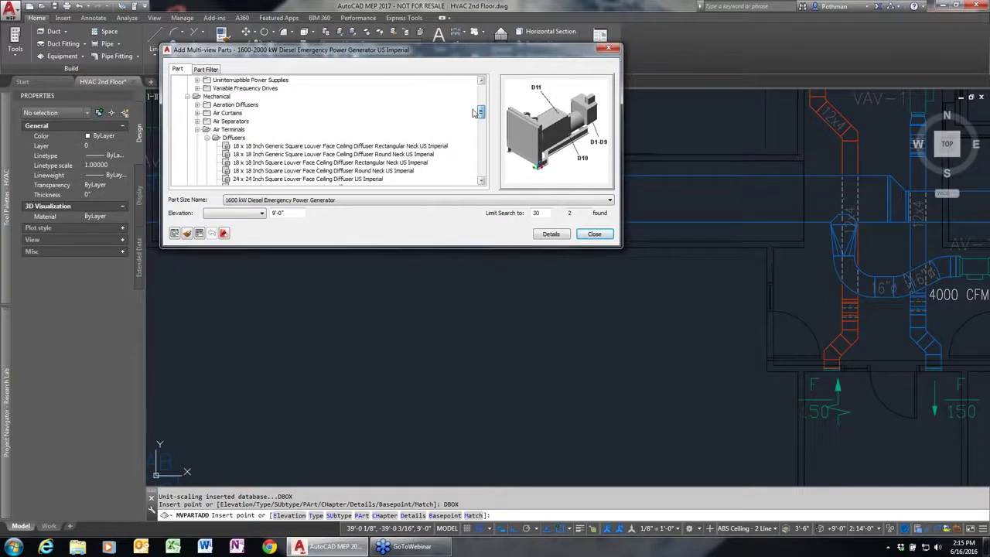
- Select the Valves > Ball Valves US Imperial part, the 0.250 Inch Threaded Ball Valve
{"action": "left_click", "coordinate": [206, 129]}
{"action": "scroll", "coordinate": [225, 124], "scroll_direction": "down", "scroll_amount": 1}
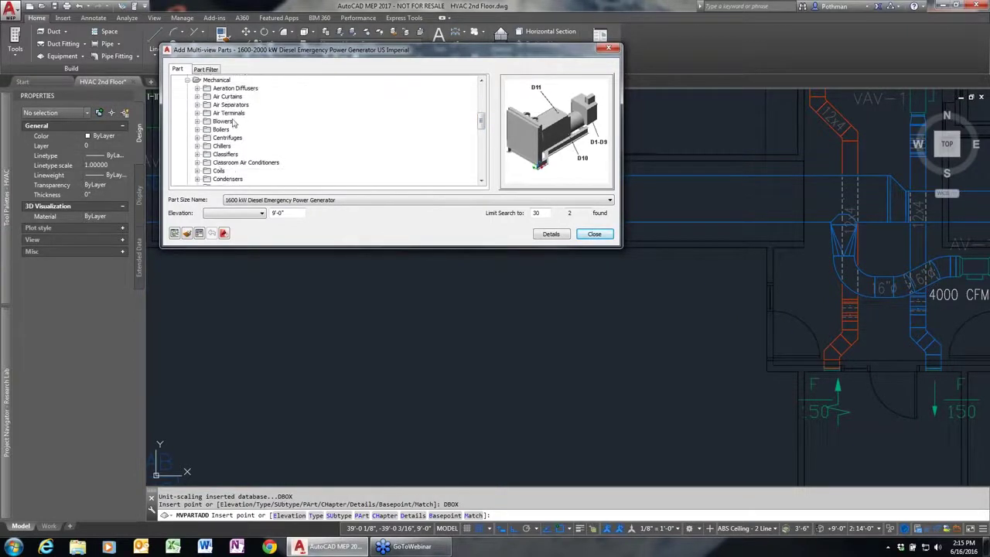
{"action": "scroll", "coordinate": [265, 175], "scroll_direction": "down", "scroll_amount": 2}
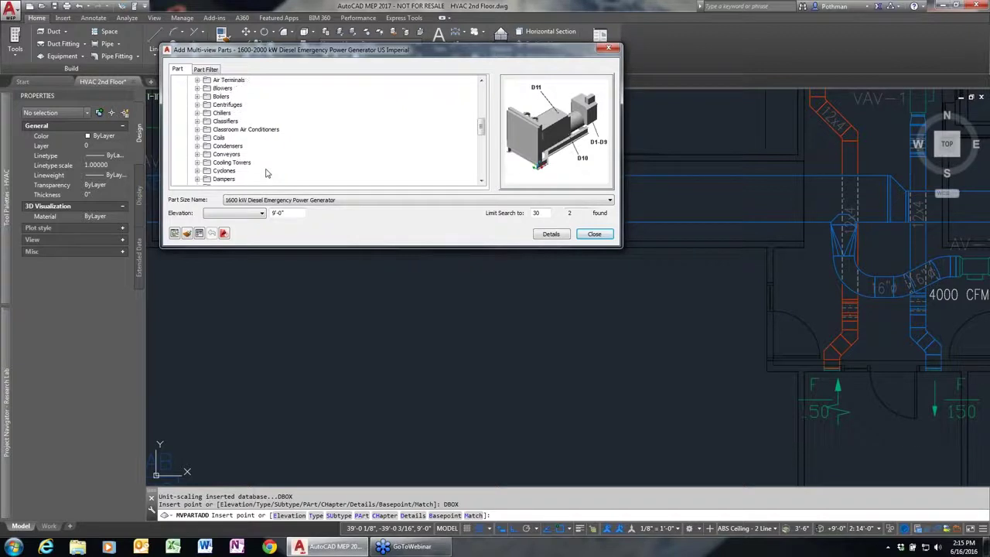
{"action": "scroll", "coordinate": [264, 170], "scroll_direction": "down", "scroll_amount": 1}
{"action": "scroll", "coordinate": [264, 170], "scroll_direction": "down", "scroll_amount": 1}
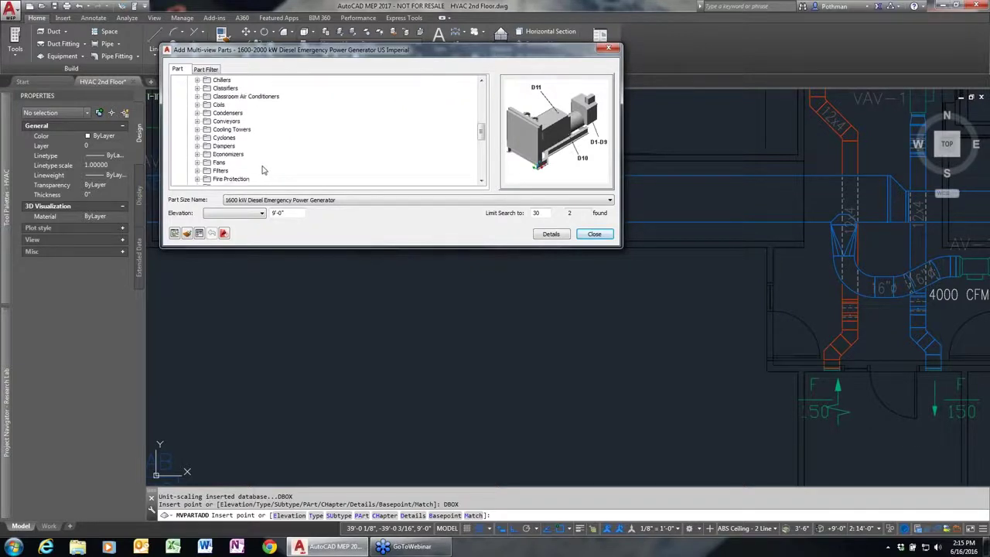
{"action": "scroll", "coordinate": [238, 157], "scroll_direction": "down", "scroll_amount": 2}
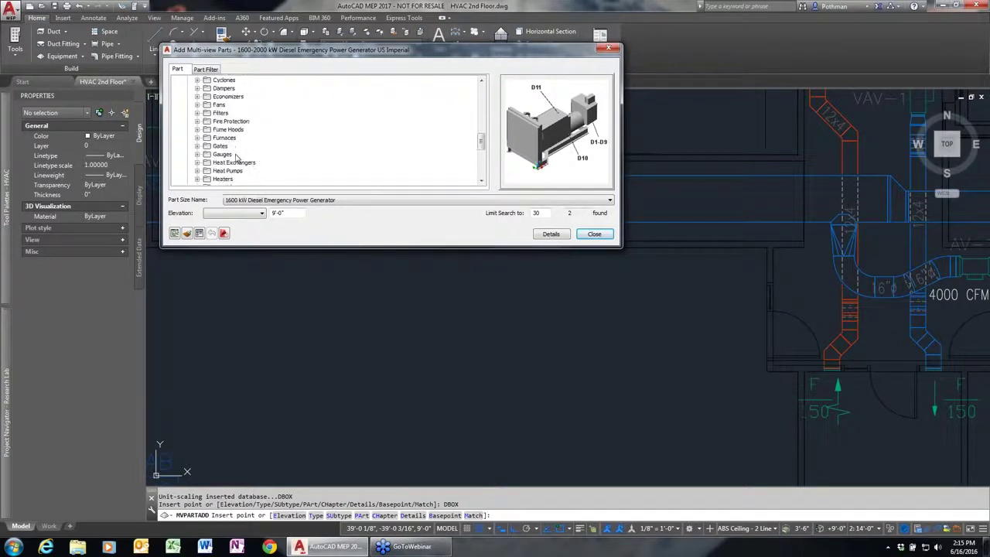
{"action": "scroll", "coordinate": [236, 158], "scroll_direction": "down", "scroll_amount": 1}
{"action": "scroll", "coordinate": [235, 159], "scroll_direction": "down", "scroll_amount": 1}
{"action": "scroll", "coordinate": [235, 161], "scroll_direction": "down", "scroll_amount": 1}
{"action": "scroll", "coordinate": [234, 162], "scroll_direction": "down", "scroll_amount": 1}
{"action": "scroll", "coordinate": [233, 163], "scroll_direction": "down", "scroll_amount": 1}
{"action": "scroll", "coordinate": [232, 162], "scroll_direction": "down", "scroll_amount": 1}
{"action": "scroll", "coordinate": [231, 162], "scroll_direction": "down", "scroll_amount": 1}
{"action": "scroll", "coordinate": [229, 161], "scroll_direction": "down", "scroll_amount": 2}
{"action": "scroll", "coordinate": [231, 162], "scroll_direction": "down", "scroll_amount": 1}
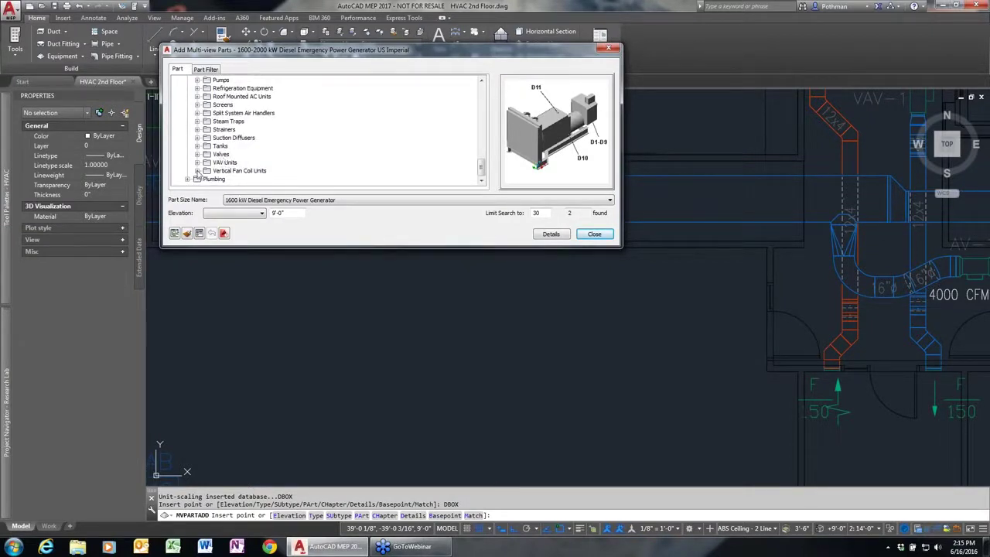
{"action": "left_click", "coordinate": [198, 156]}
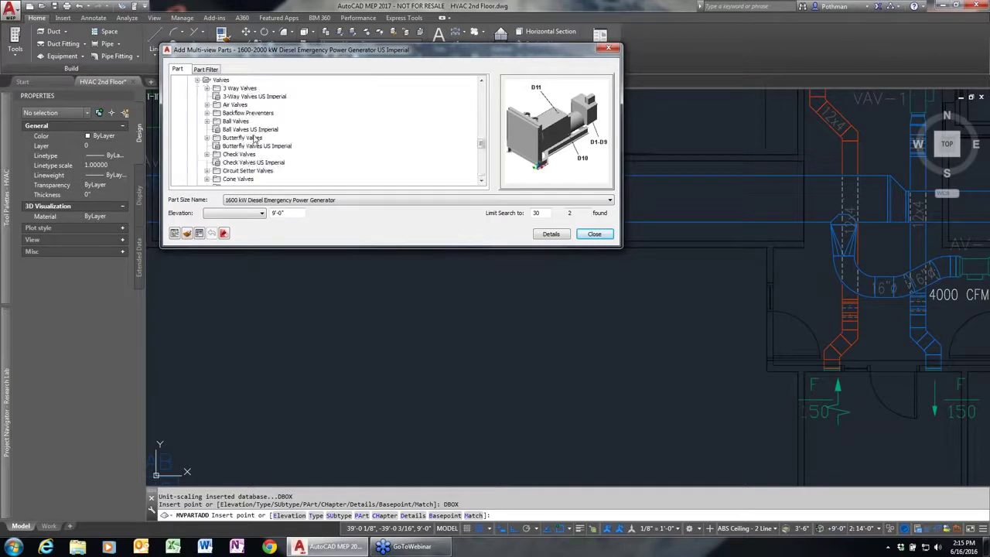
{"action": "left_click", "coordinate": [255, 129]}
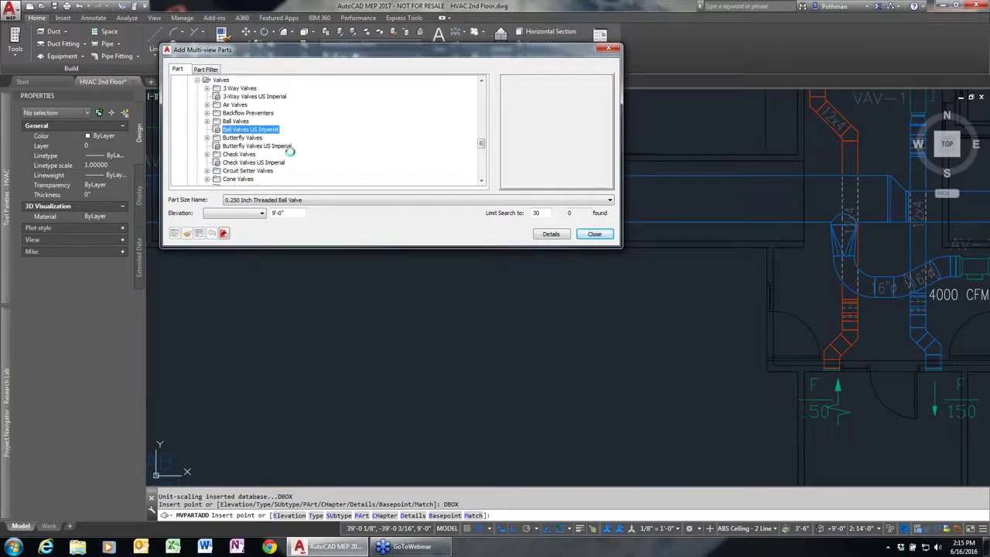
- Check the ball valve size list, keeping 0.250 Inch Threaded Ball Valve
{"action": "left_click", "coordinate": [309, 199]}
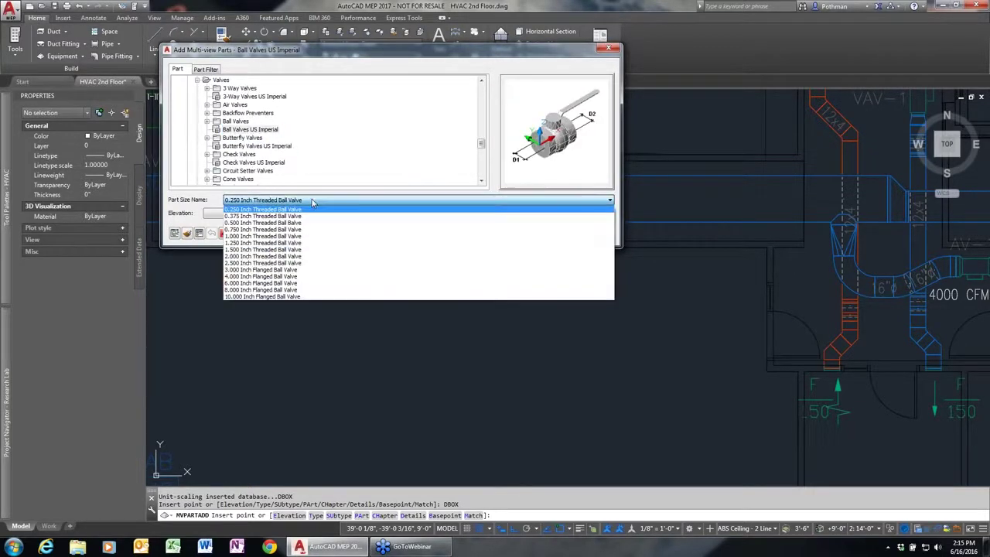
{"action": "left_click", "coordinate": [312, 200]}
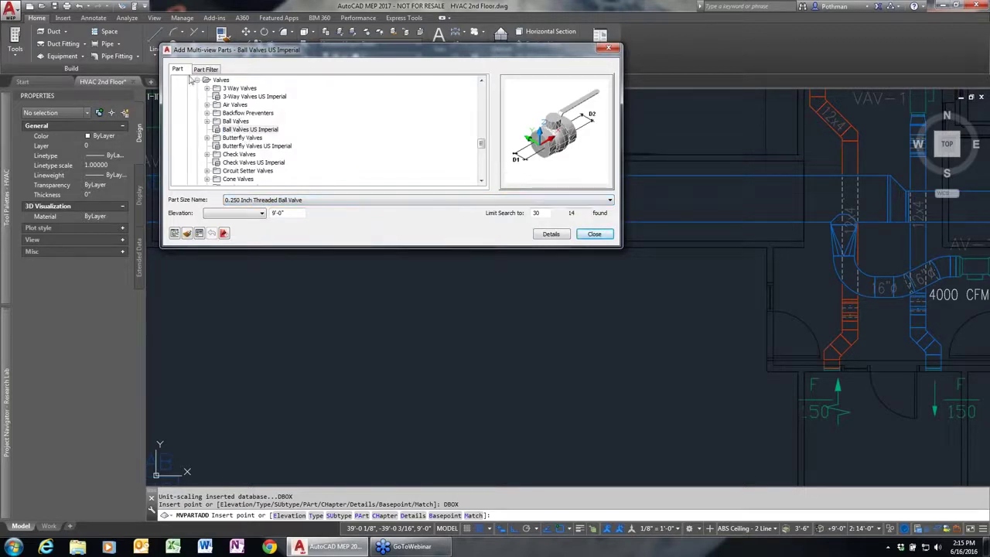
{"action": "left_click_drag", "start_coordinate": [481, 144], "coordinate": [479, 185]}
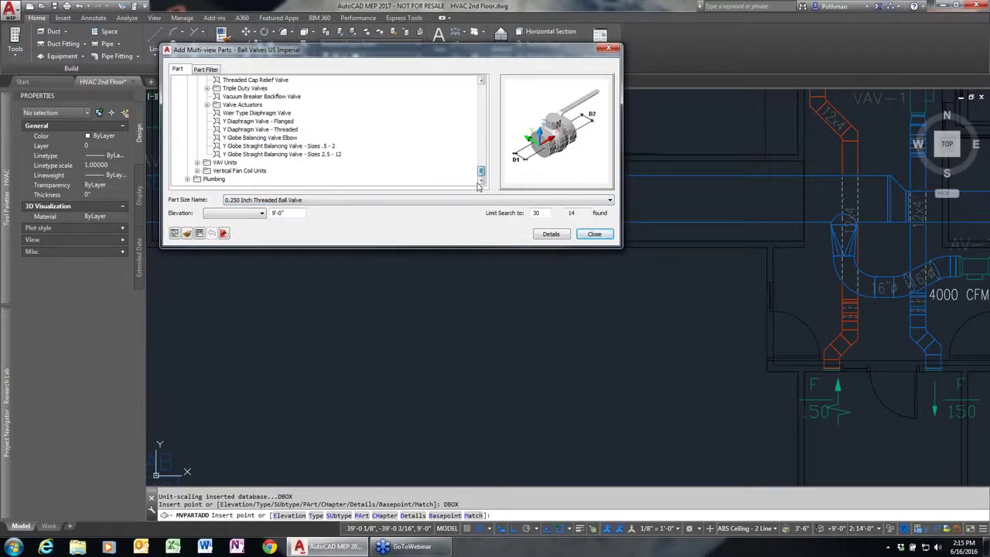
- Choose Air Terminals > 24 x 24 Inch Square Louver Face Ceiling Diffuser with 6 Inch neck
{"action": "left_click", "coordinate": [188, 180]}
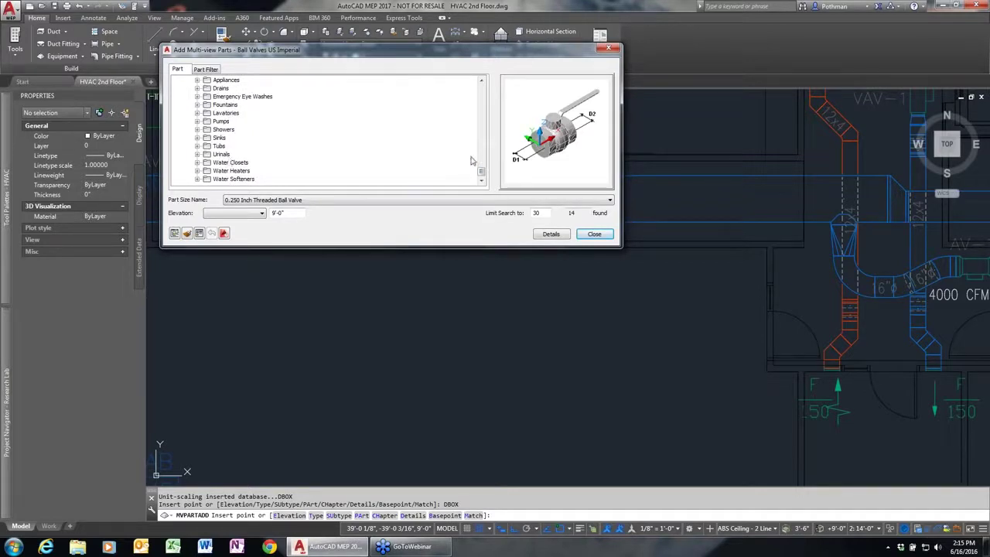
{"action": "scroll", "coordinate": [258, 152], "scroll_direction": "up", "scroll_amount": 10}
{"action": "scroll", "coordinate": [257, 152], "scroll_direction": "up", "scroll_amount": 3}
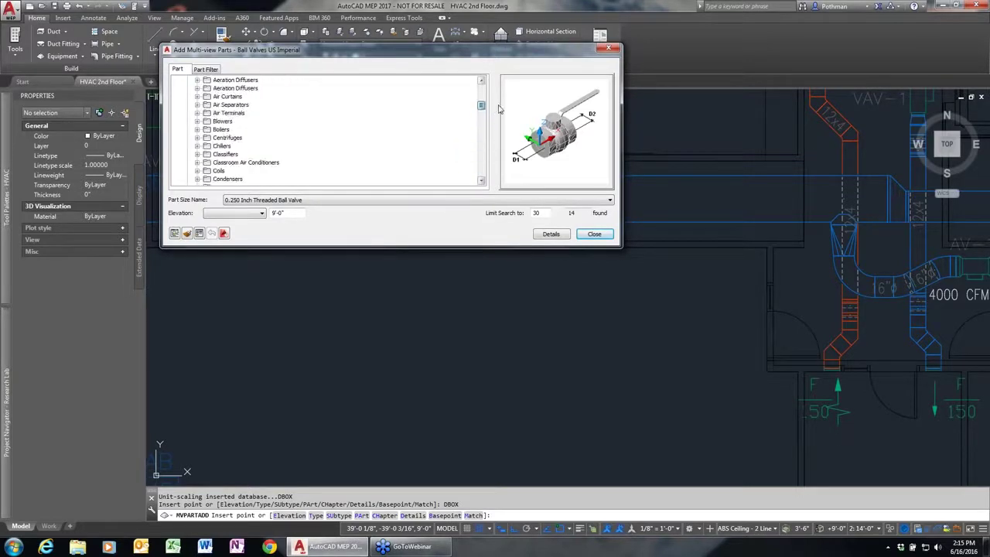
{"action": "scroll", "coordinate": [257, 152], "scroll_direction": "up", "scroll_amount": 3}
{"action": "left_click", "coordinate": [227, 163]}
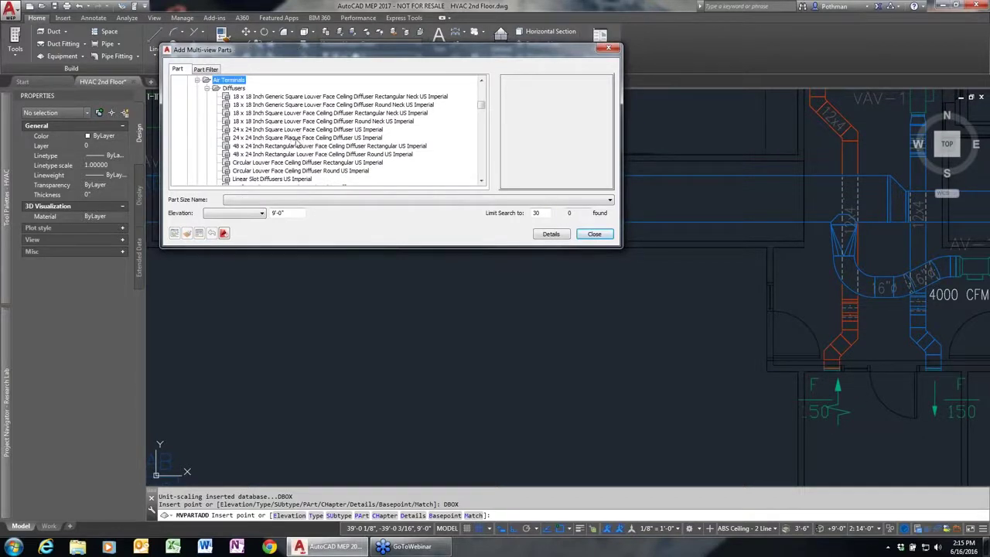
{"action": "left_click", "coordinate": [297, 138]}
{"action": "left_click", "coordinate": [293, 129]}
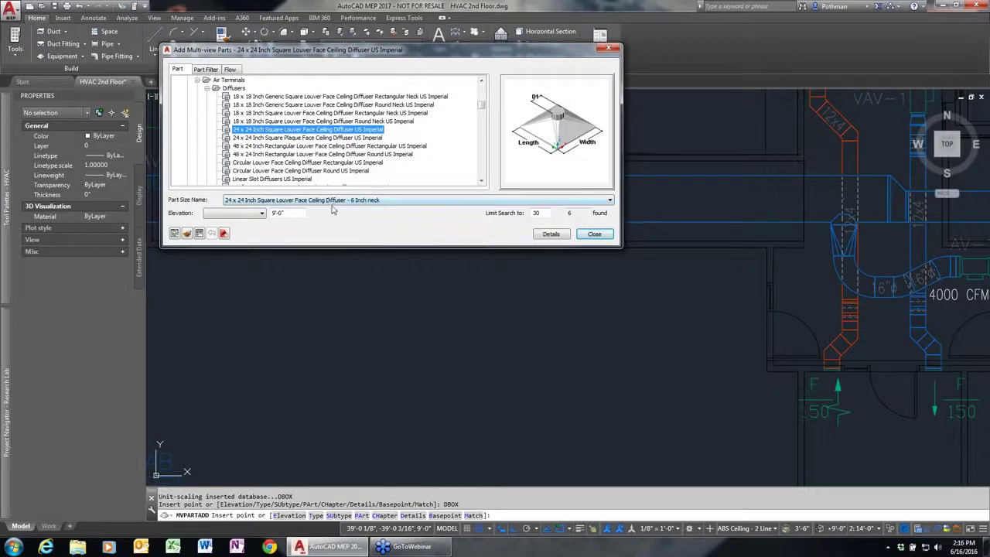
{"action": "left_click", "coordinate": [284, 214]}
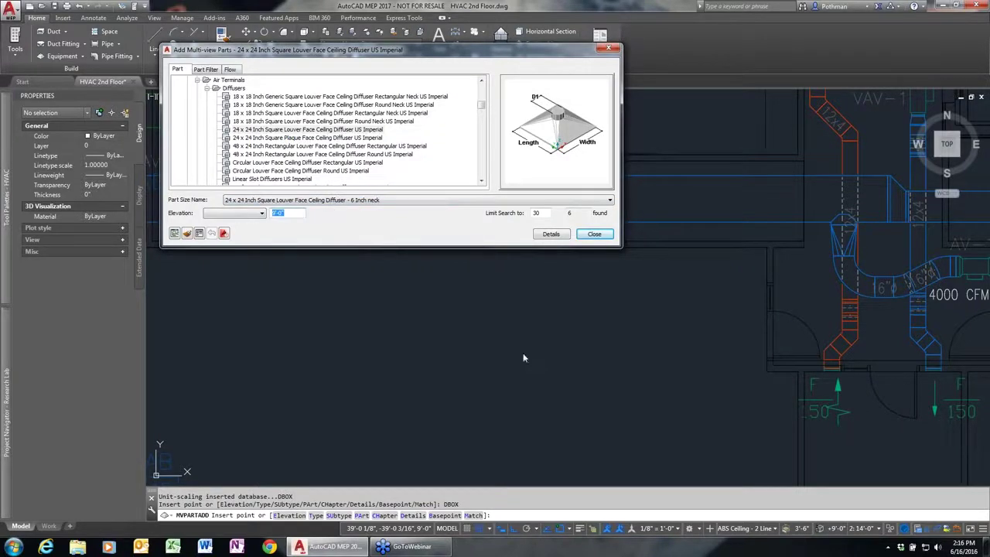
- Place the louver ceiling diffuser in the empty room at the default rotation
{"action": "left_click", "coordinate": [382, 359]}
{"action": "key", "text": "Return"}
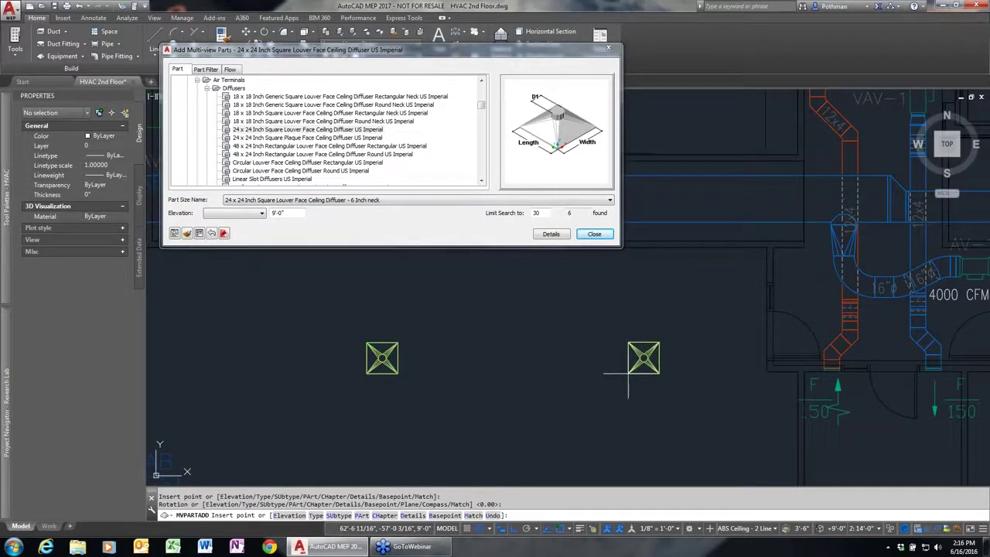
{"action": "key", "text": "Escape"}
- Copy the diffuser with CO to a spot further right in the room
{"action": "type", "text": "co"}
{"action": "key", "text": "Return"}
{"action": "left_click", "coordinate": [468, 392]}
{"action": "left_click", "coordinate": [318, 327]}
{"action": "key", "text": "Return"}
{"action": "left_click", "coordinate": [358, 410]}
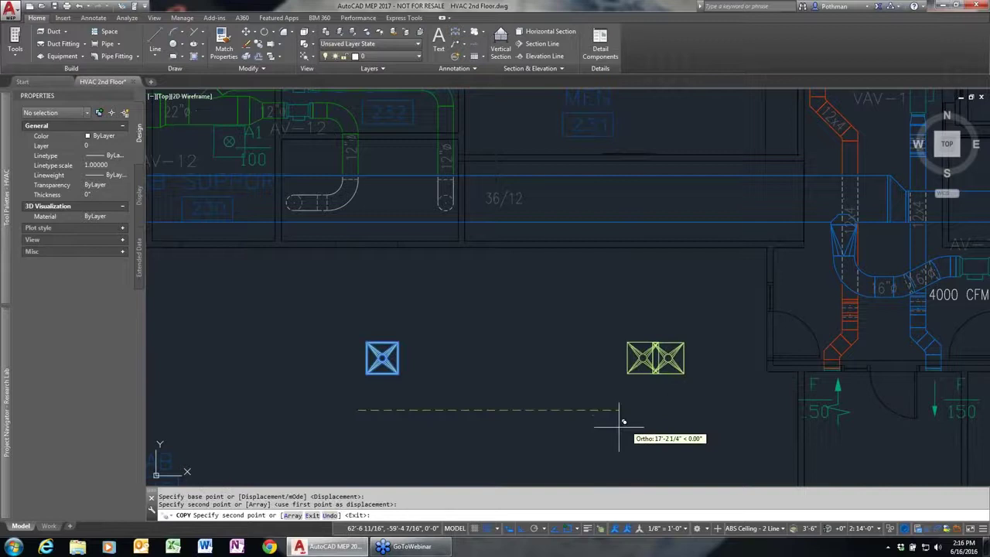
{"action": "left_click", "coordinate": [644, 410]}
{"action": "key", "text": "Escape"}
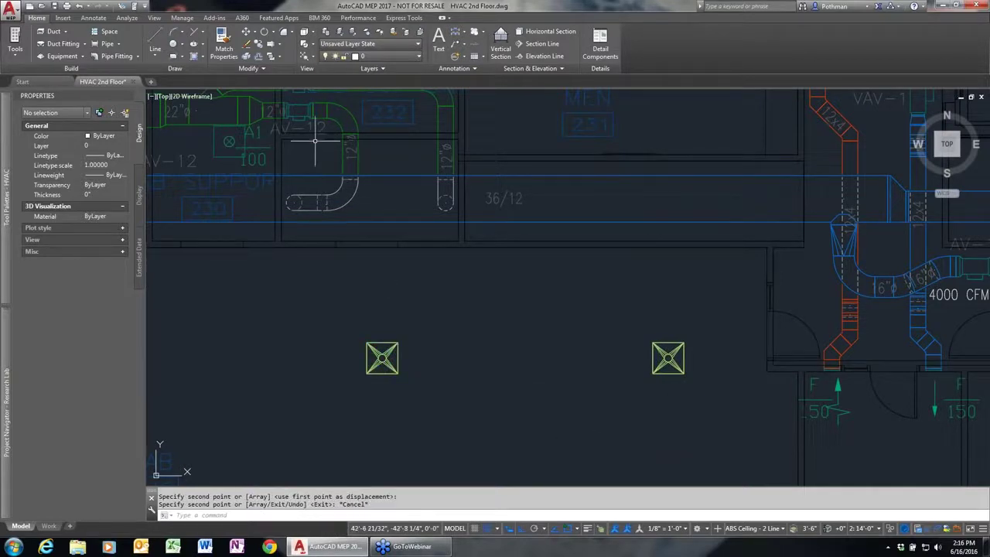
{"action": "left_click", "coordinate": [299, 127]}
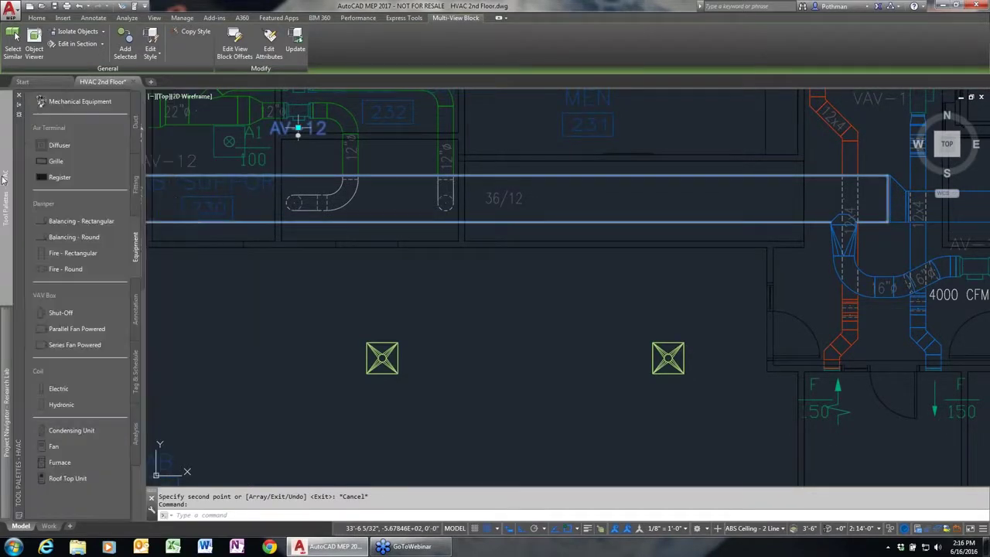
- Add an A1 airflow tag below the left louver diffuser, starting from the existing A1 tag
{"action": "left_click", "coordinate": [140, 311]}
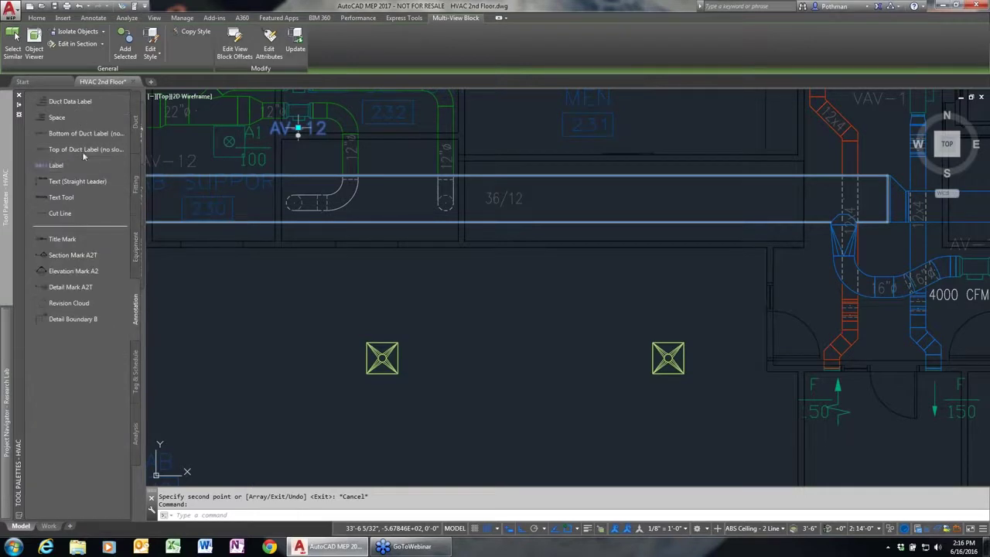
{"action": "left_click", "coordinate": [136, 374]}
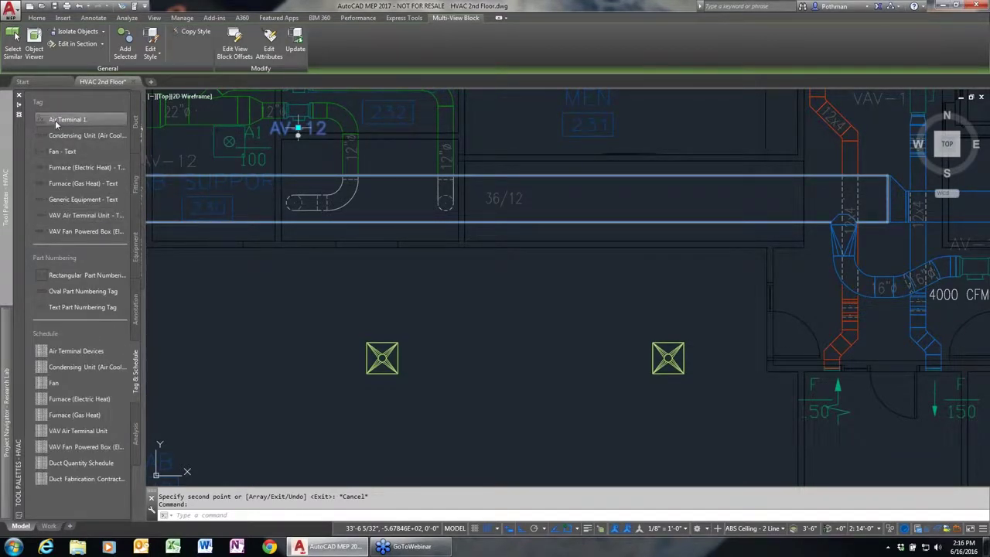
{"action": "left_click", "coordinate": [255, 147]}
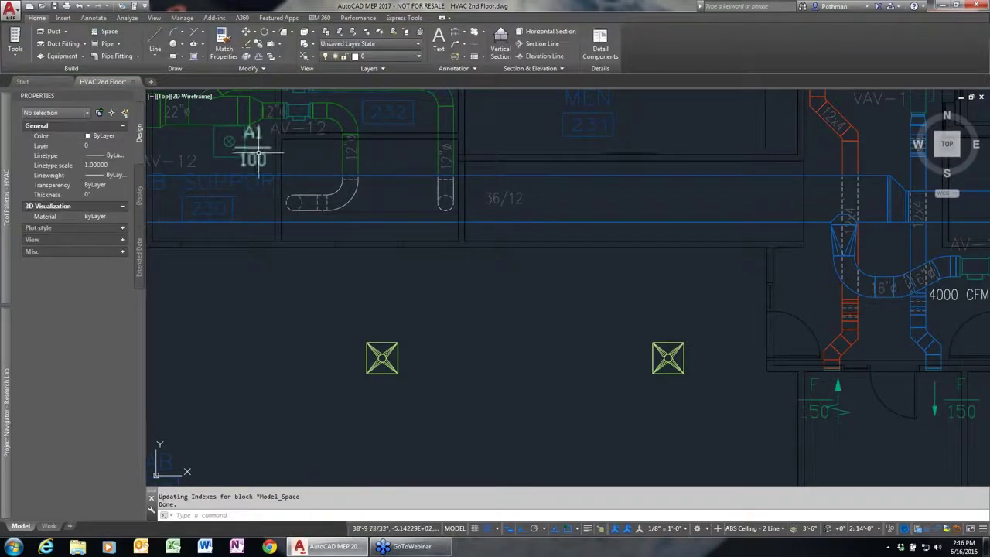
{"action": "right_click", "coordinate": [273, 212]}
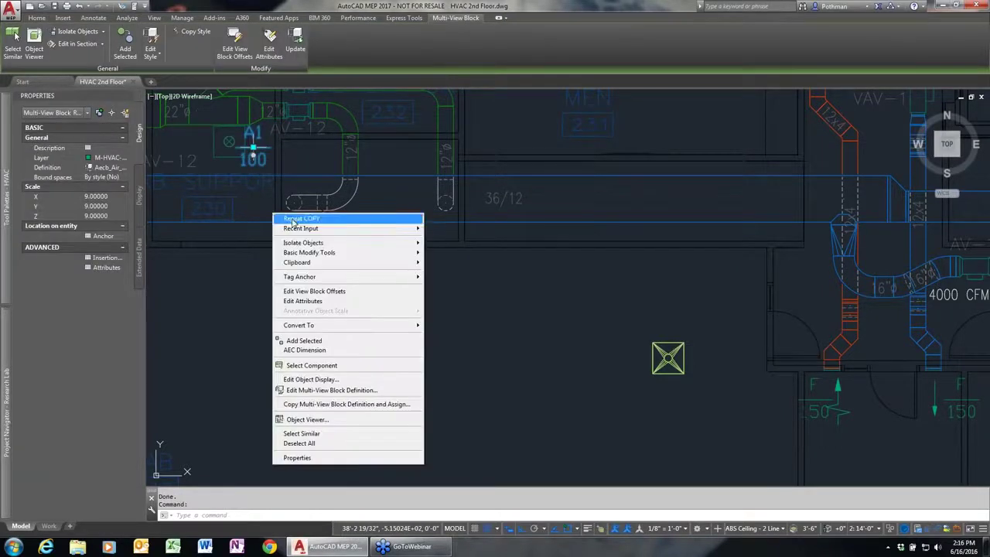
{"action": "left_click", "coordinate": [329, 341]}
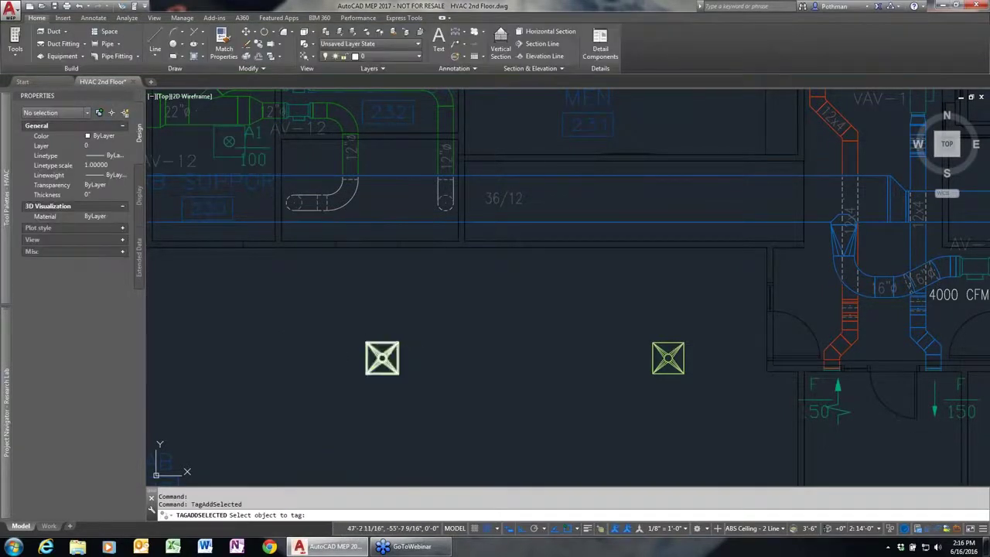
{"action": "left_click", "coordinate": [382, 358]}
{"action": "left_click", "coordinate": [325, 390]}
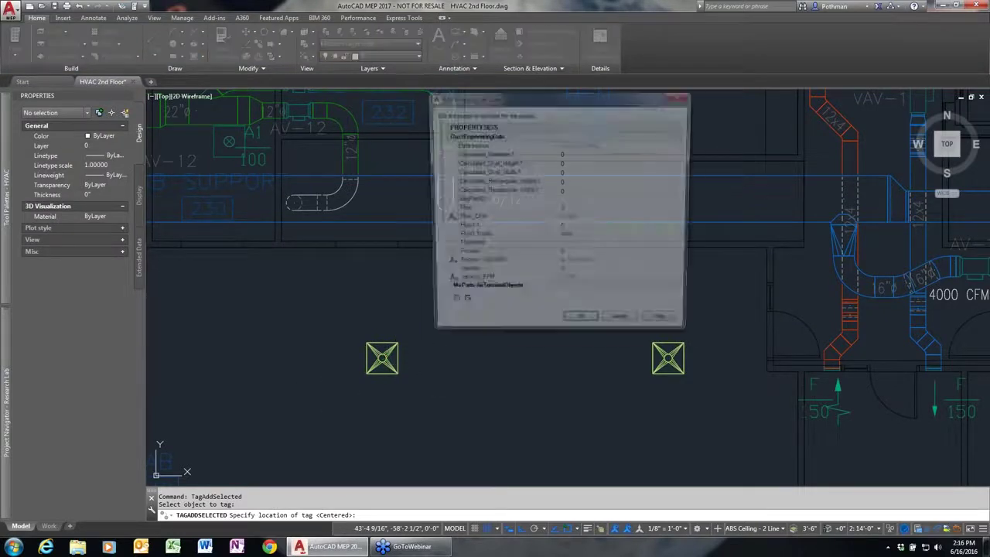
{"action": "left_click", "coordinate": [588, 331]}
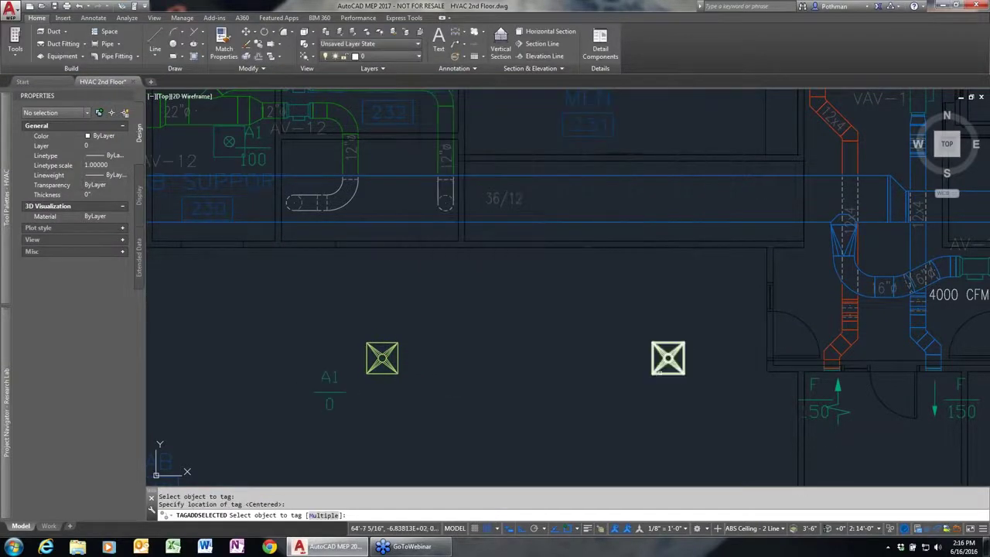
- Place an A1 tag below the right diffuser too, then window-select both diffusers
{"action": "left_click", "coordinate": [667, 359]}
{"action": "left_click", "coordinate": [620, 391]}
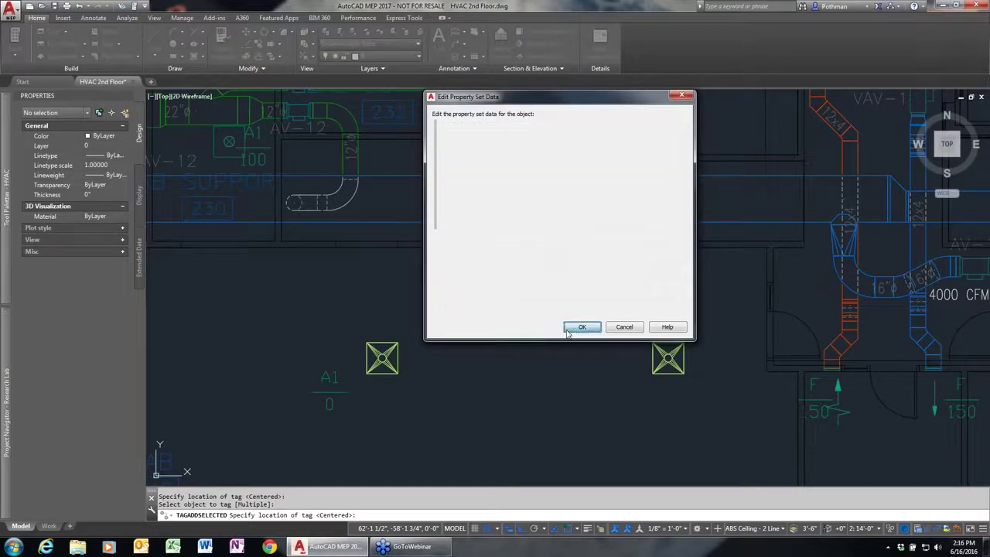
{"action": "left_click", "coordinate": [582, 328]}
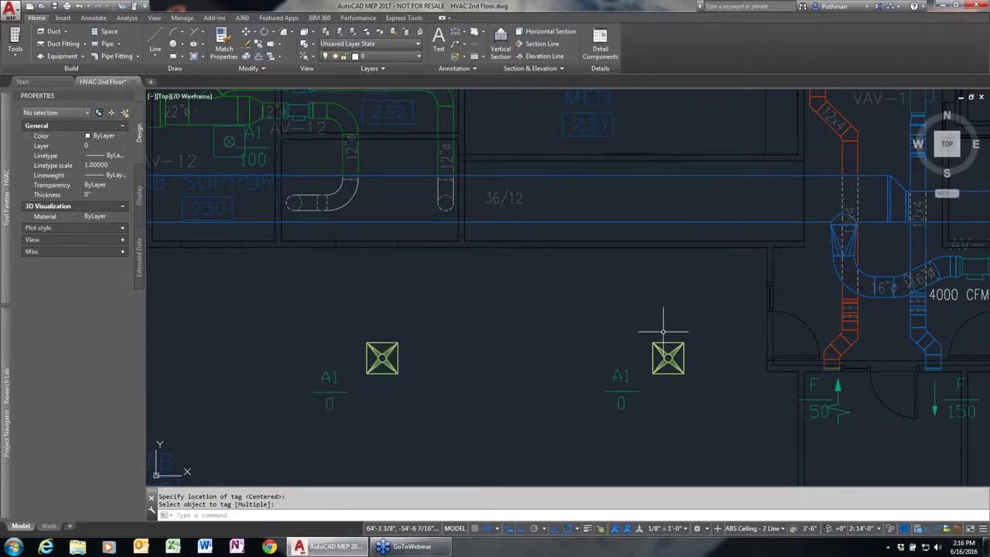
{"action": "left_click", "coordinate": [703, 328]}
{"action": "left_click", "coordinate": [334, 376]}
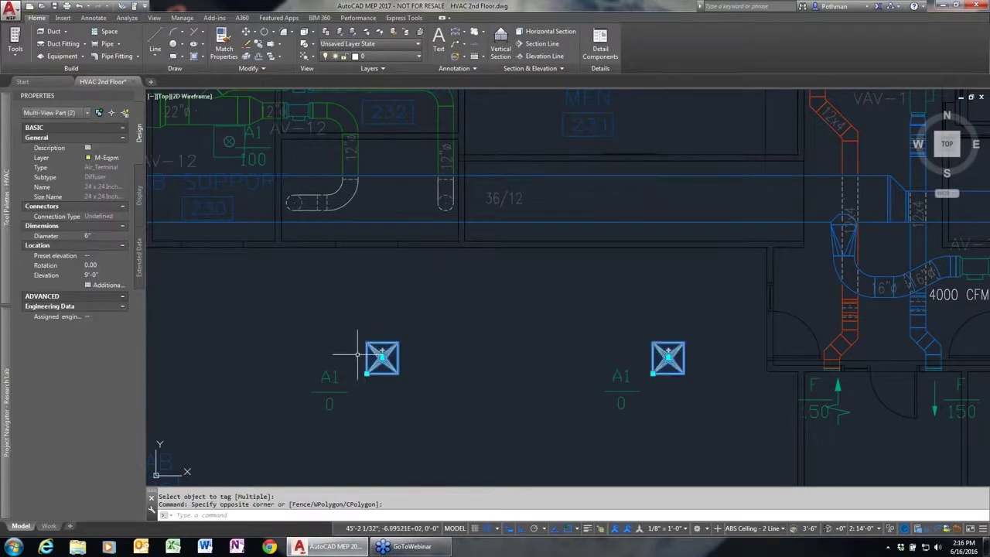
- Give both diffusers 250 CFM each in MvPart Modify's Flow settings, then select the left diffuser
{"action": "right_click", "coordinate": [322, 315]}
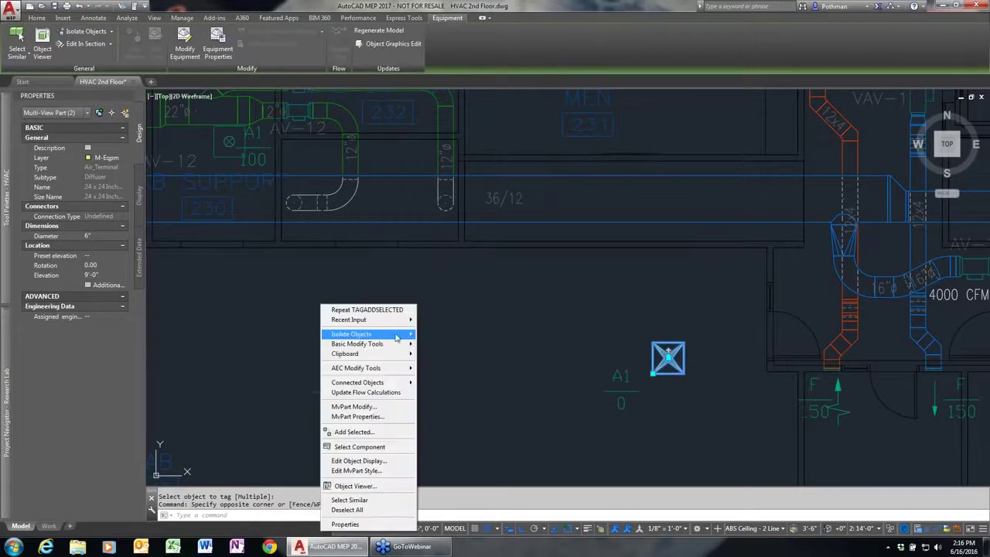
{"action": "left_click", "coordinate": [376, 407]}
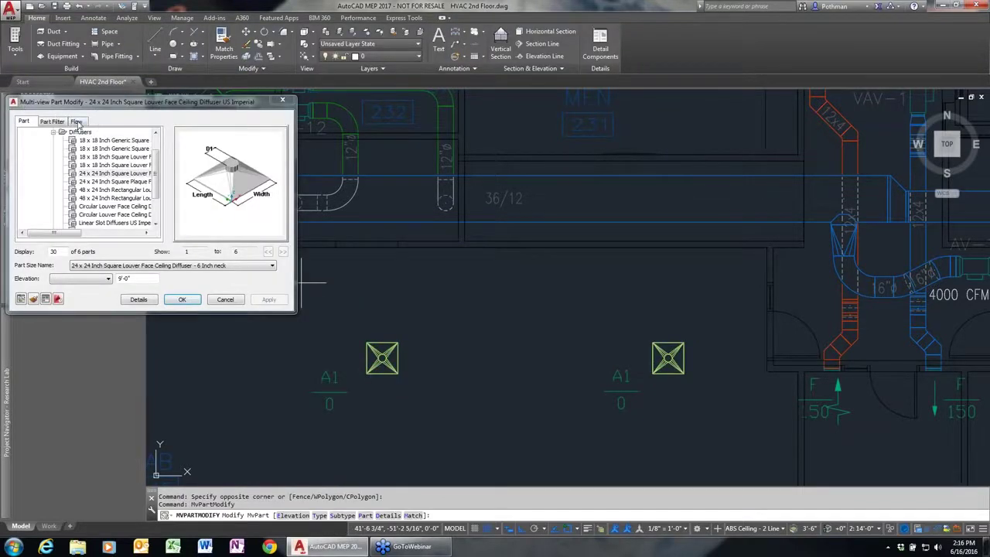
{"action": "left_click", "coordinate": [77, 122]}
{"action": "type", "text": "50"}
{"action": "key", "text": "Tab"}
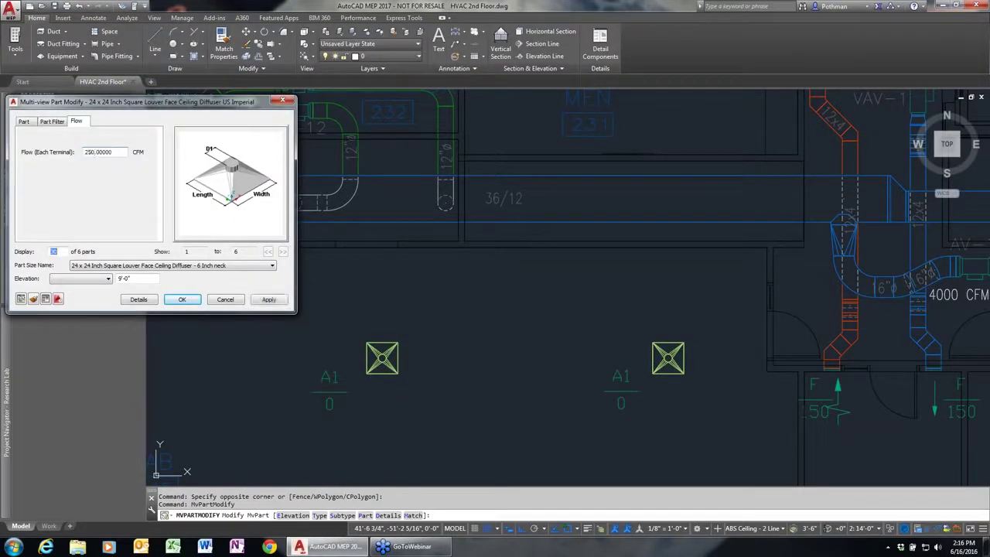
{"action": "left_click", "coordinate": [181, 301]}
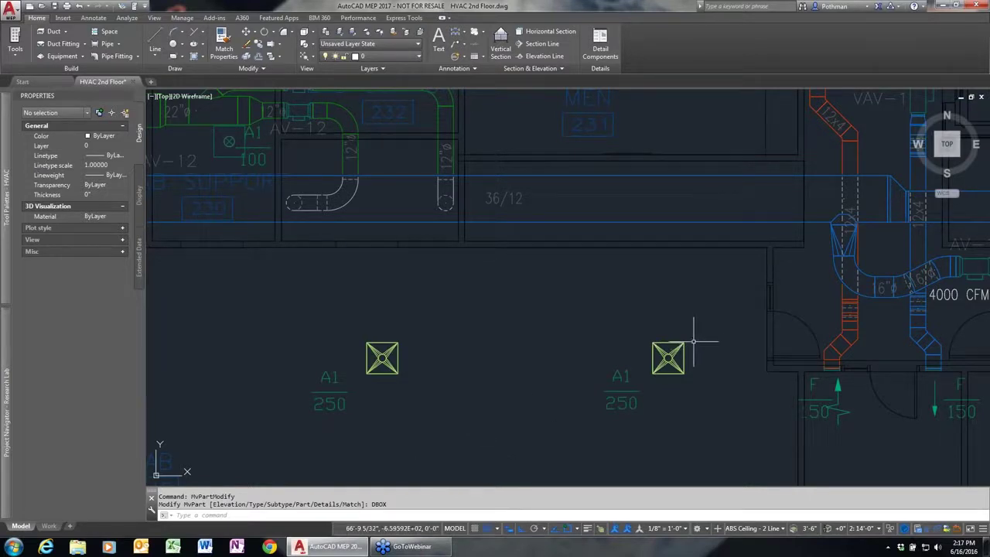
{"action": "left_click", "coordinate": [388, 360]}
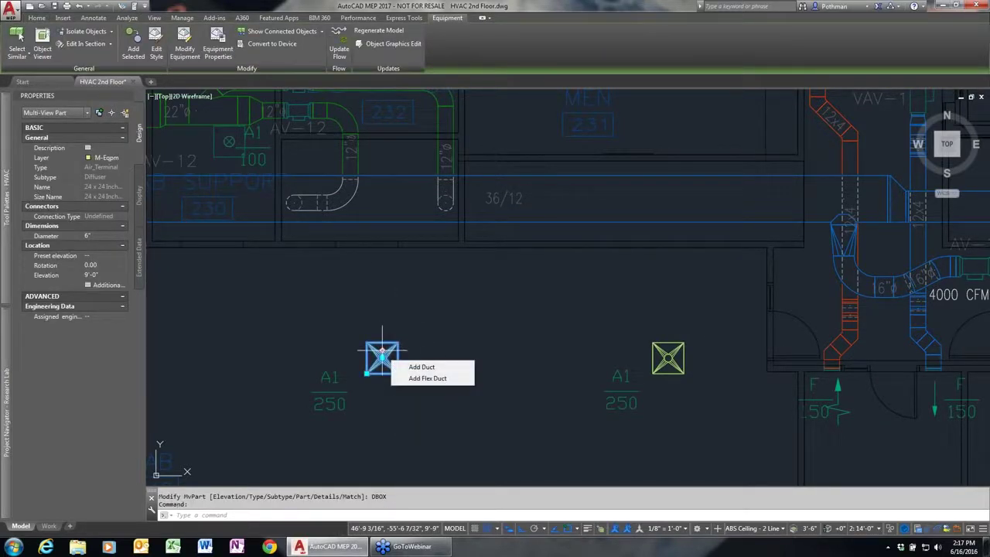
- Draw a 6ø round duct from the left diffuser's connector up into the main supply duct
{"action": "left_click", "coordinate": [382, 357]}
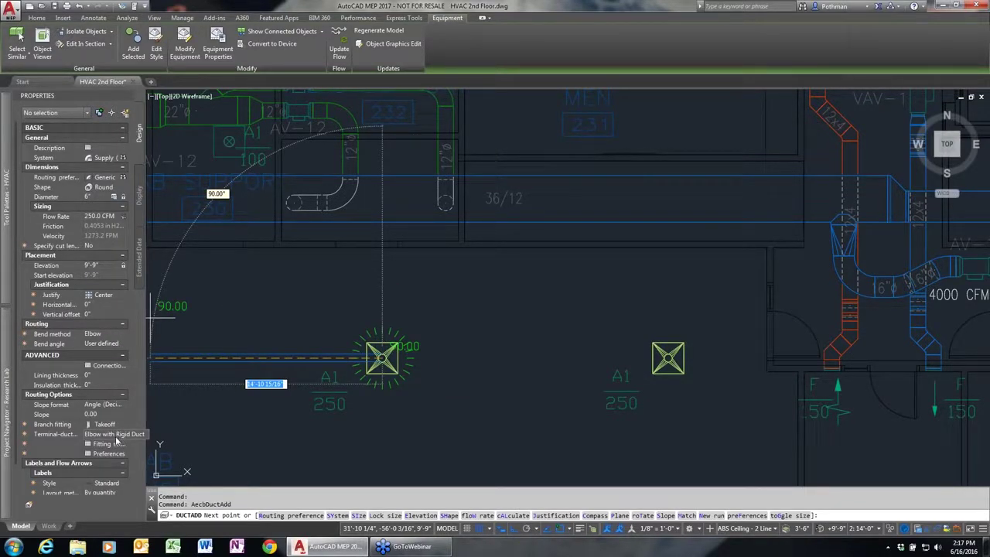
{"action": "left_click", "coordinate": [381, 203]}
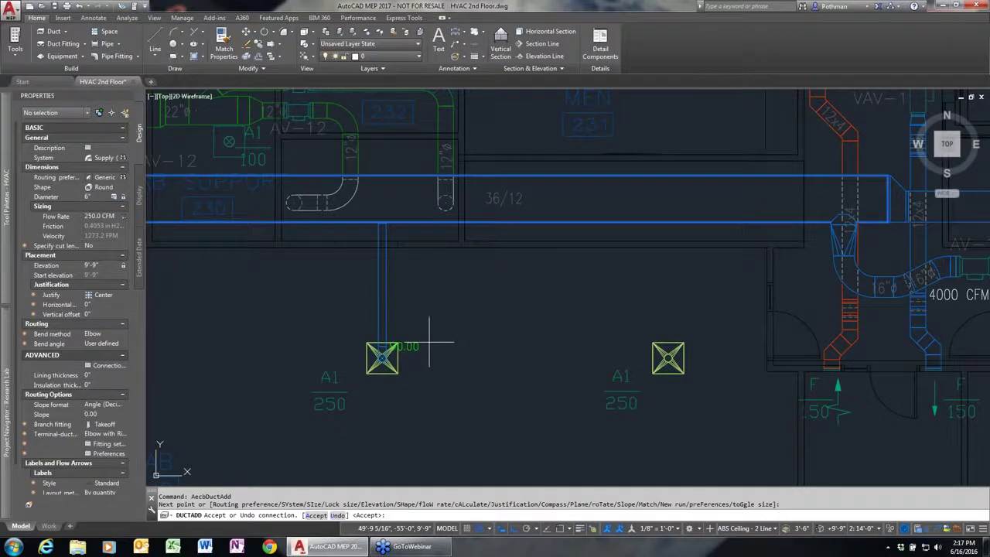
{"action": "key", "text": "Return"}
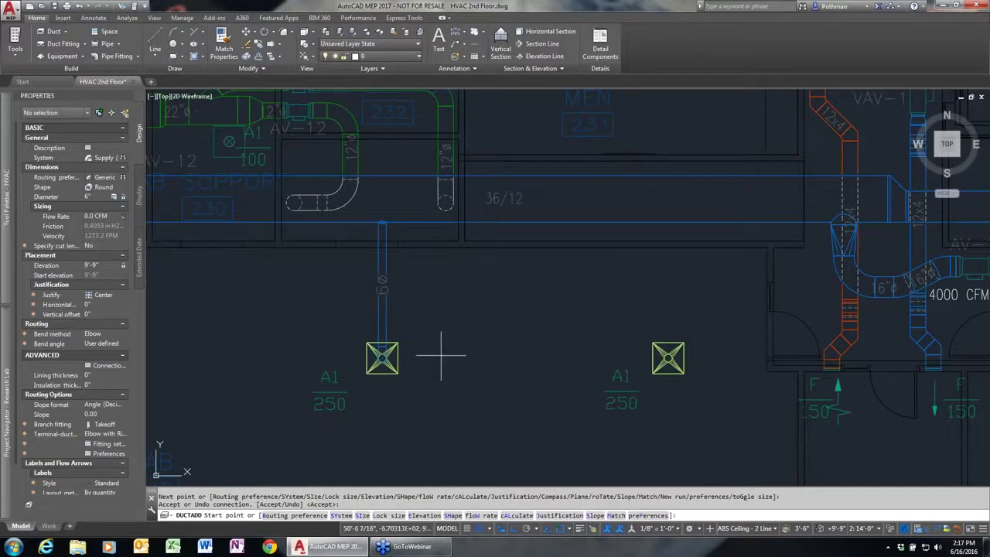
{"action": "key", "text": "Return"}
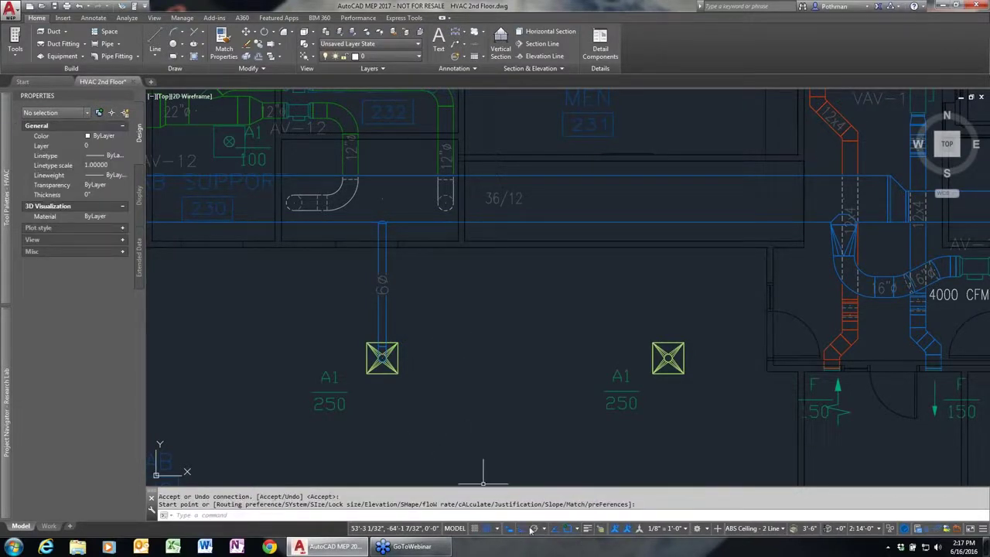
{"action": "left_click", "coordinate": [575, 529]}
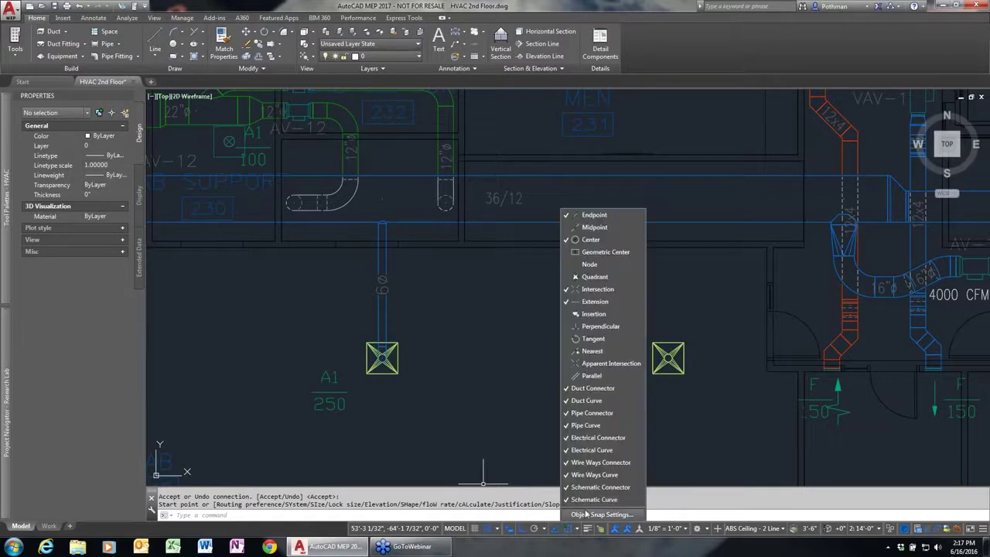
{"action": "left_click", "coordinate": [587, 516]}
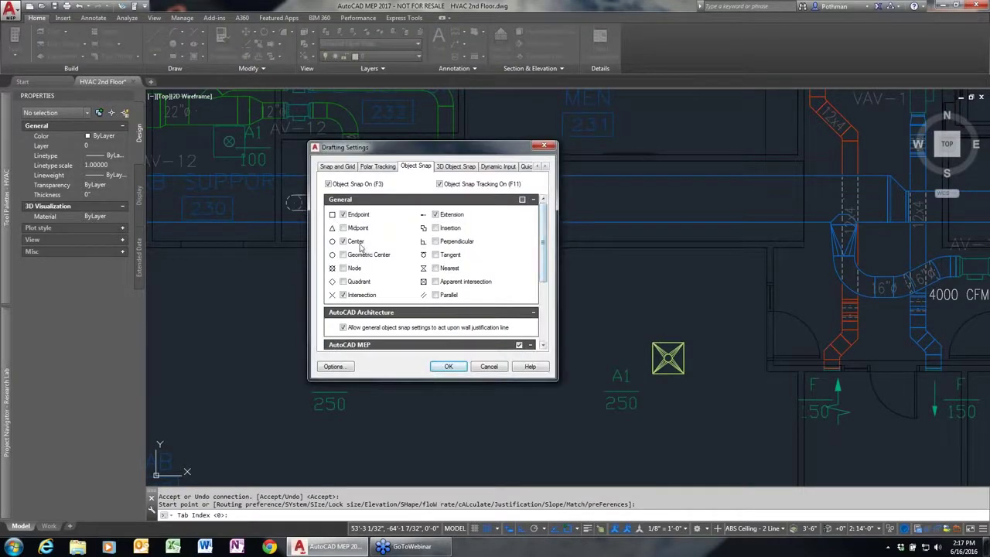
{"action": "left_click", "coordinate": [328, 185]}
{"action": "left_click_drag", "start_coordinate": [546, 244], "coordinate": [545, 306]}
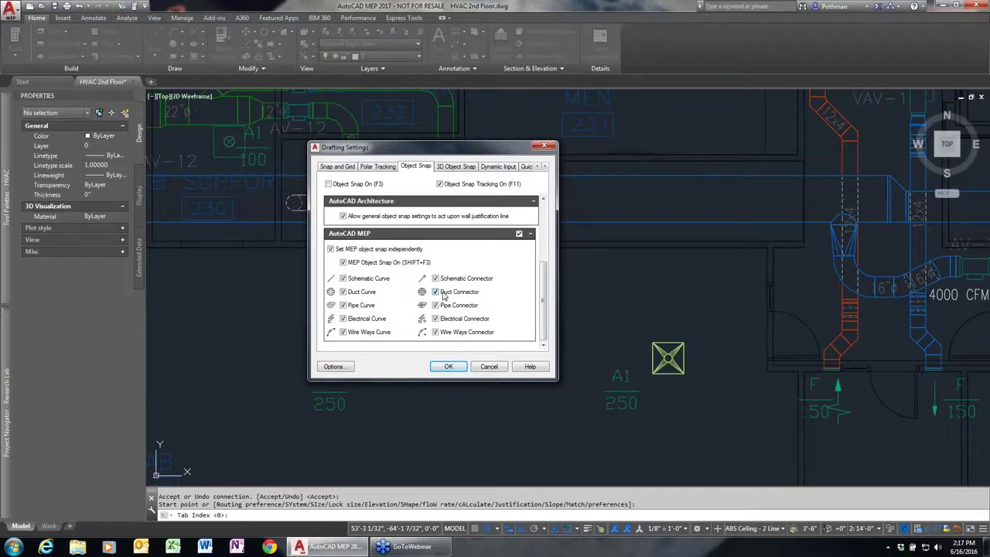
{"action": "left_click", "coordinate": [493, 365]}
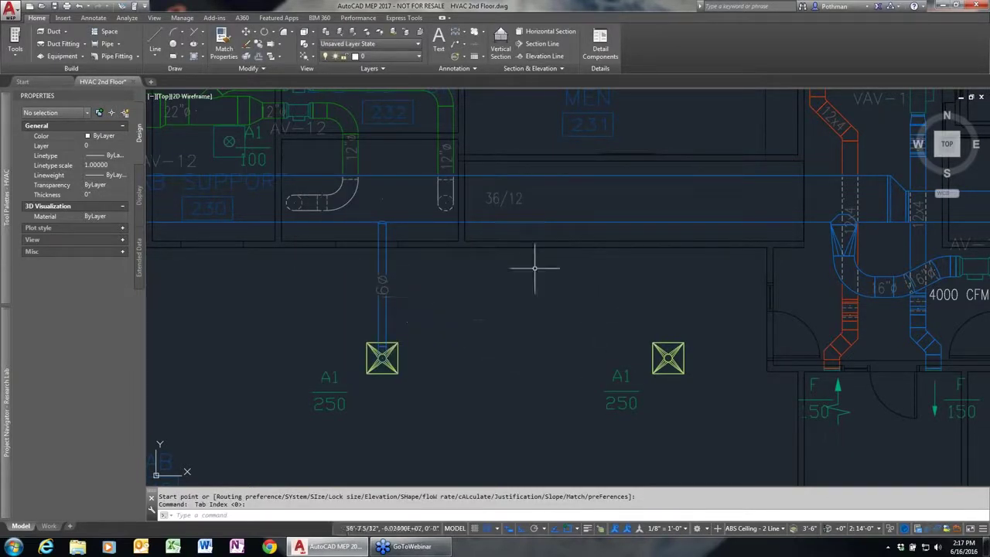
- Add a 6ø branch duct from the main supply to the right diffuser with a Flexible terminal connection
{"action": "left_click", "coordinate": [416, 336]}
{"action": "left_click", "coordinate": [378, 297]}
{"action": "right_click", "coordinate": [384, 311]}
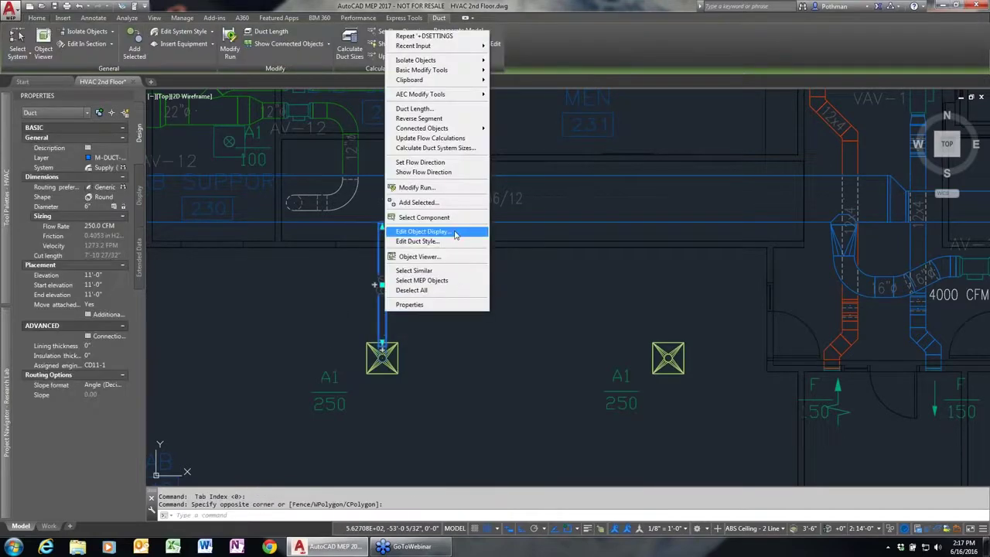
{"action": "left_click", "coordinate": [446, 203]}
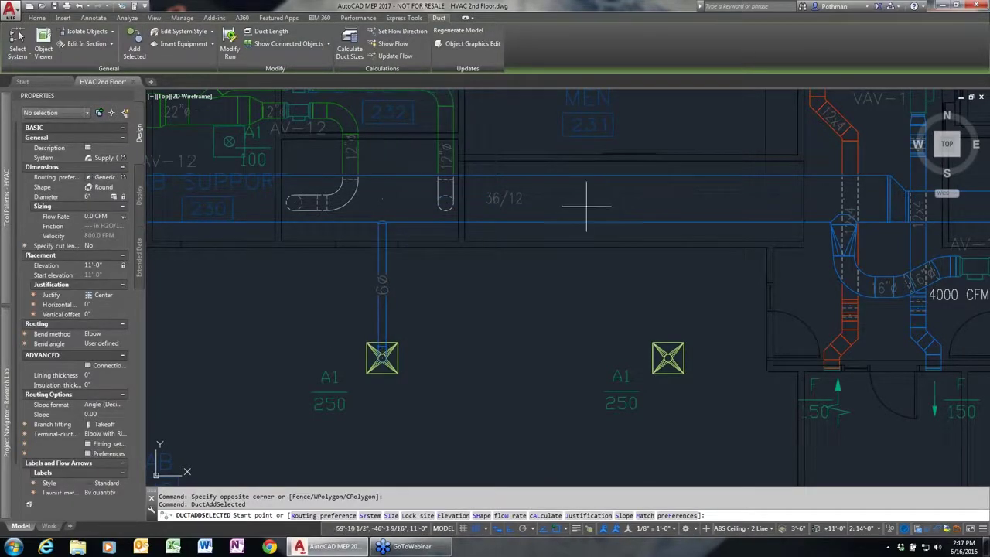
{"action": "left_click", "coordinate": [587, 203]}
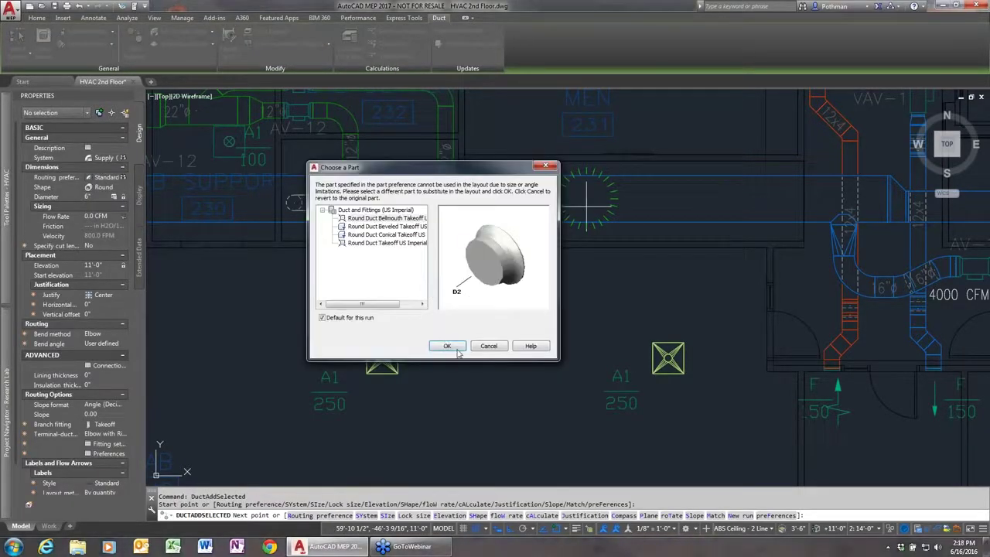
{"action": "left_click", "coordinate": [463, 350]}
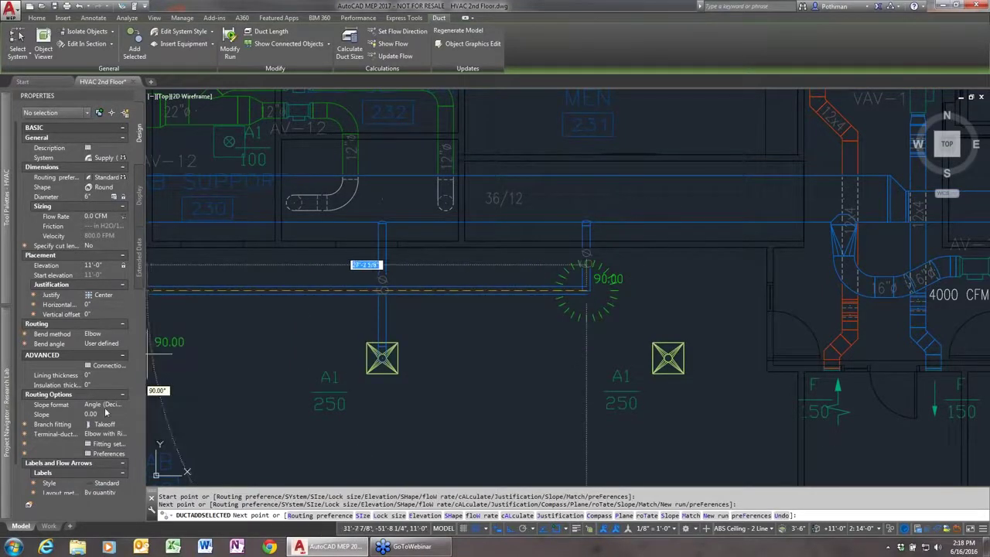
{"action": "left_click", "coordinate": [109, 436]}
{"action": "left_click", "coordinate": [94, 444]}
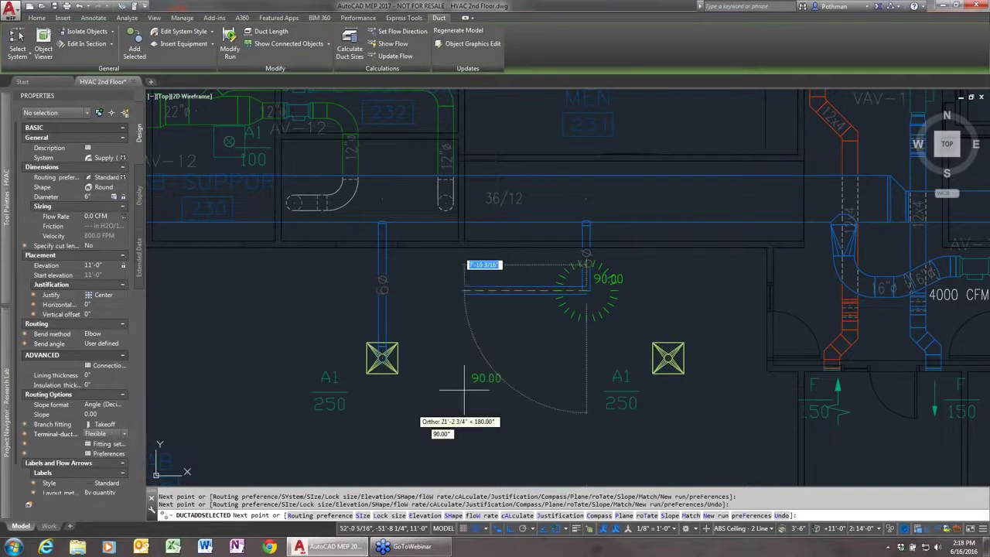
{"action": "left_click", "coordinate": [669, 357]}
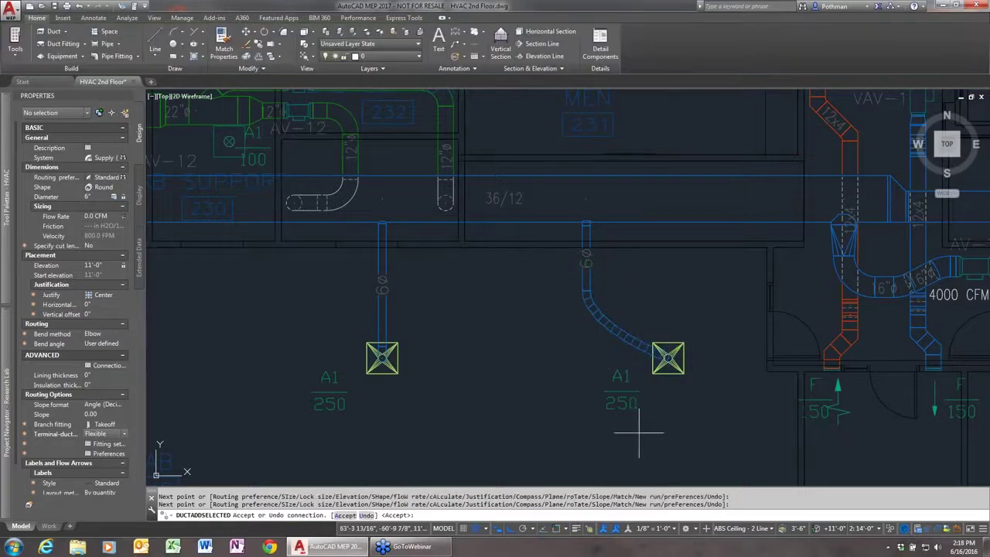
{"action": "key", "text": "Return"}
{"action": "left_click", "coordinate": [667, 359]}
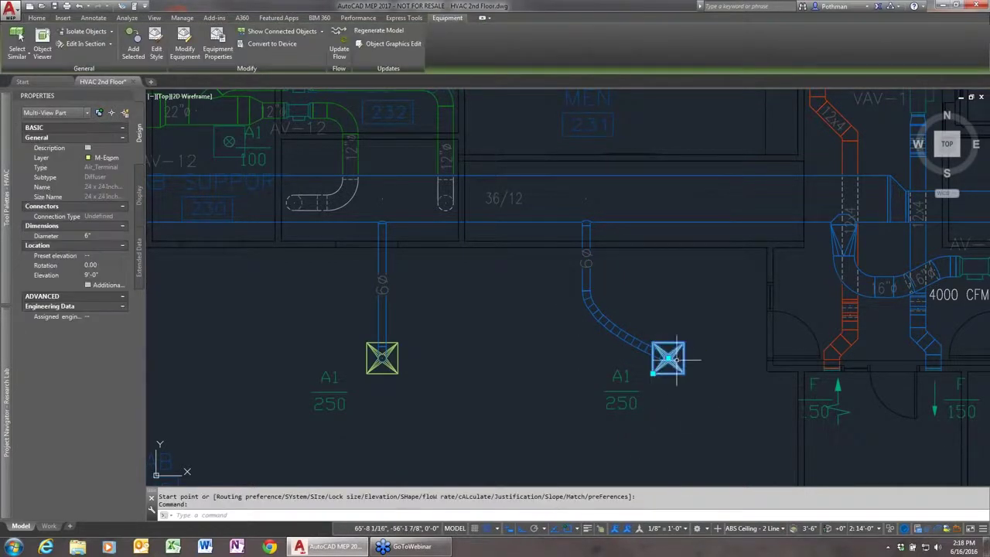
{"action": "left_click", "coordinate": [653, 375]}
{"action": "left_click", "coordinate": [495, 374]}
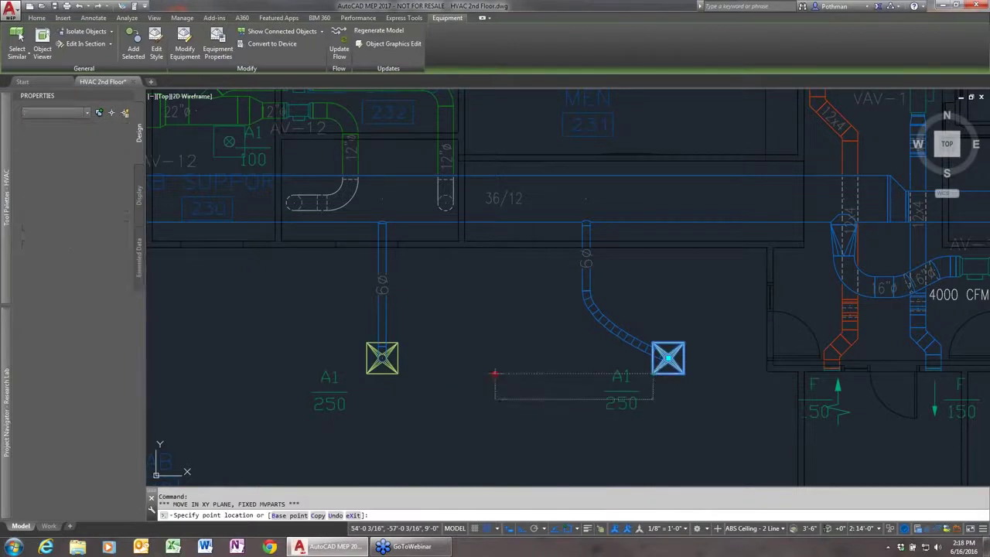
{"action": "left_click", "coordinate": [495, 374]}
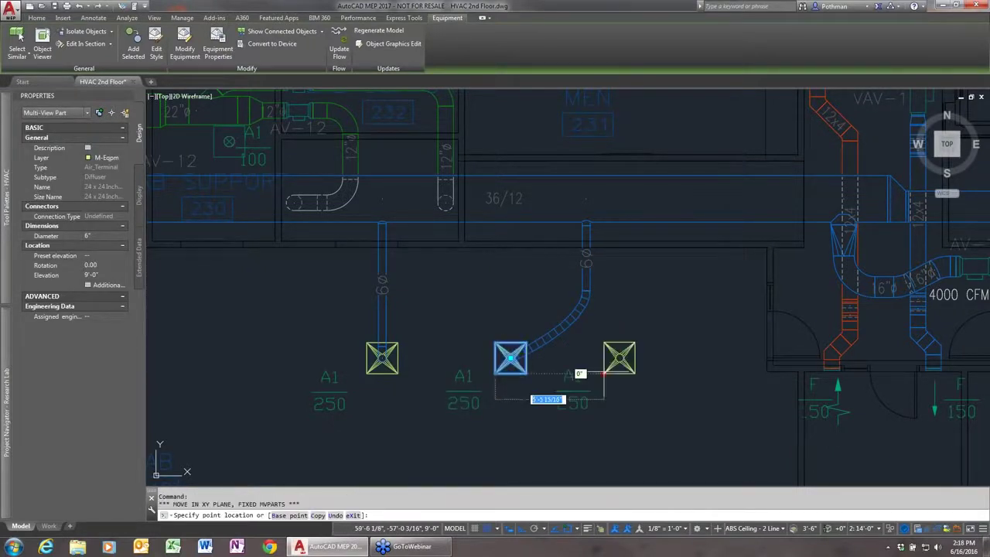
{"action": "left_click", "coordinate": [649, 374]}
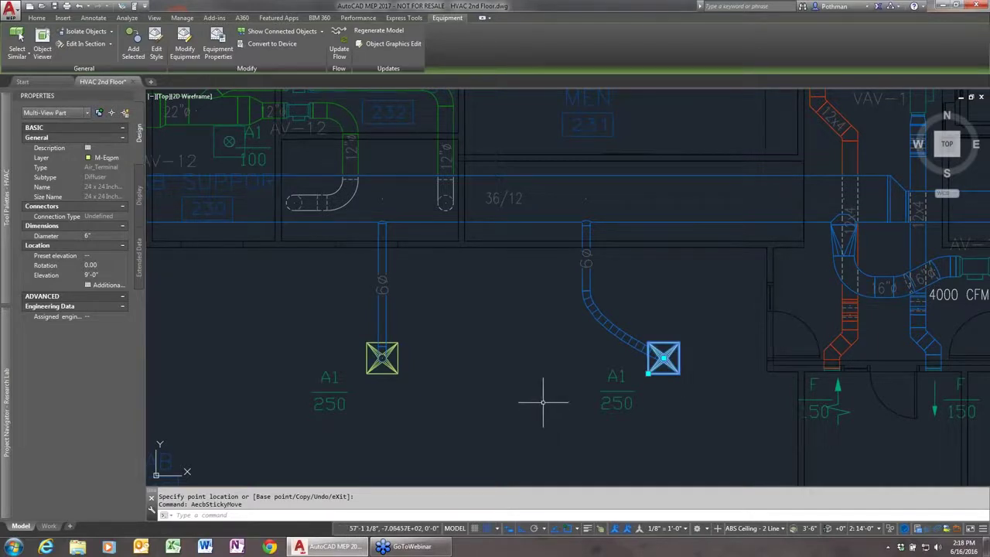
{"action": "key", "text": "Escape"}
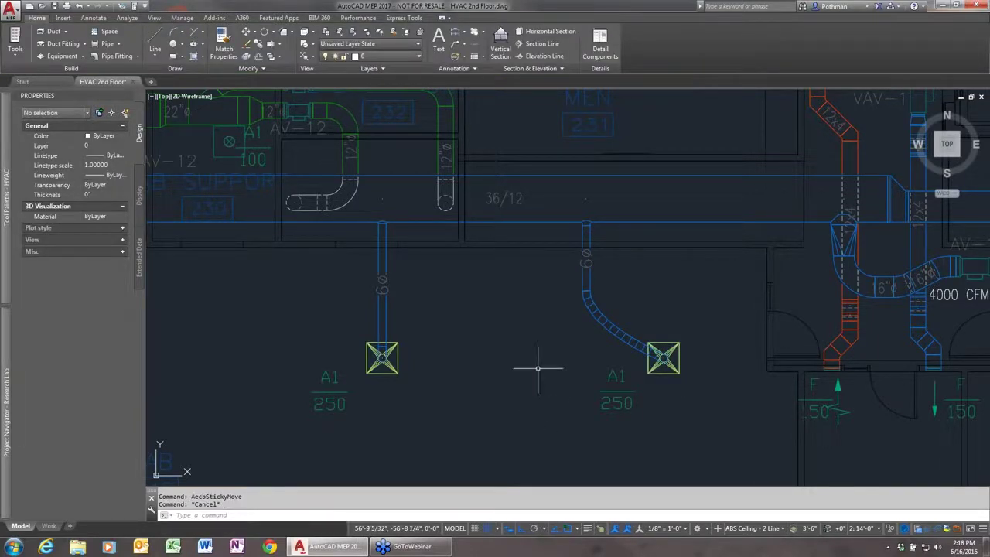
- Zoom and pan to the long supply duct run feeding the row of eight 200 CFM diffusers
{"action": "scroll", "coordinate": [515, 349], "scroll_direction": "down", "scroll_amount": 2}
{"action": "mouse_move", "coordinate": [360, 340]}
{"action": "middle_mouse_down"}
{"action": "mouse_move", "coordinate": [533, 393]}
{"action": "mouse_move", "coordinate": [603, 389]}
{"action": "middle_mouse_up"}
{"action": "scroll", "coordinate": [486, 369], "scroll_direction": "down", "scroll_amount": 4}
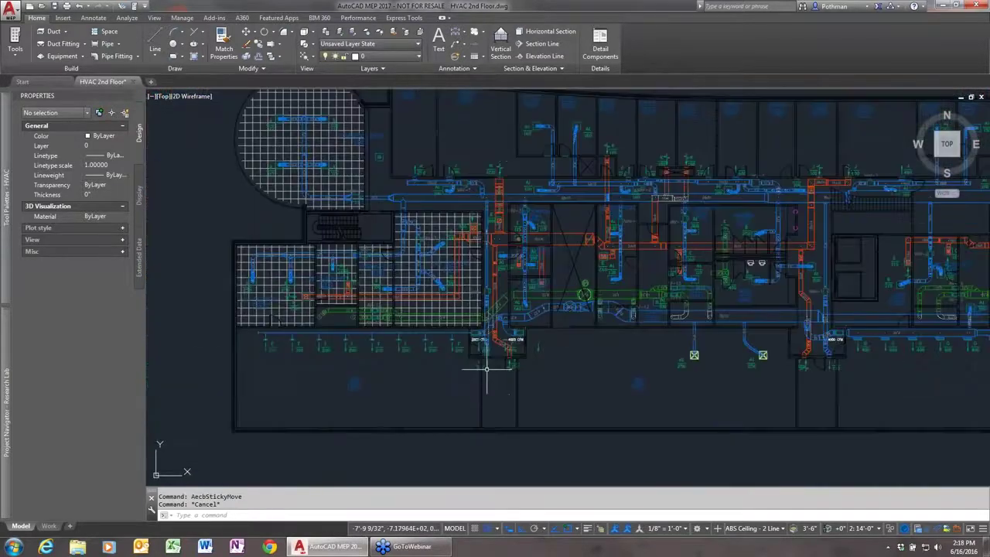
{"action": "middle_click_drag", "start_coordinate": [358, 342], "coordinate": [447, 331]}
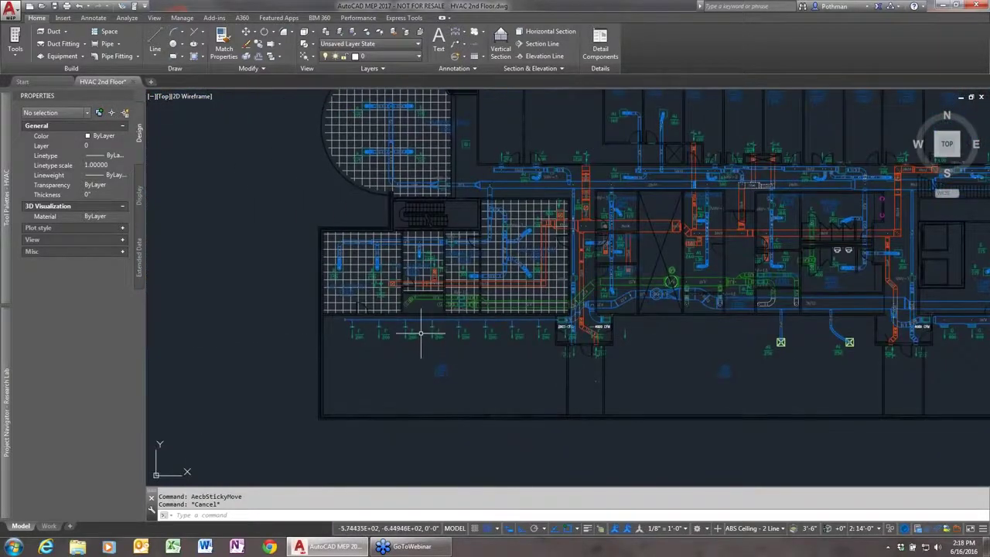
{"action": "scroll", "coordinate": [420, 334], "scroll_direction": "up", "scroll_amount": 2}
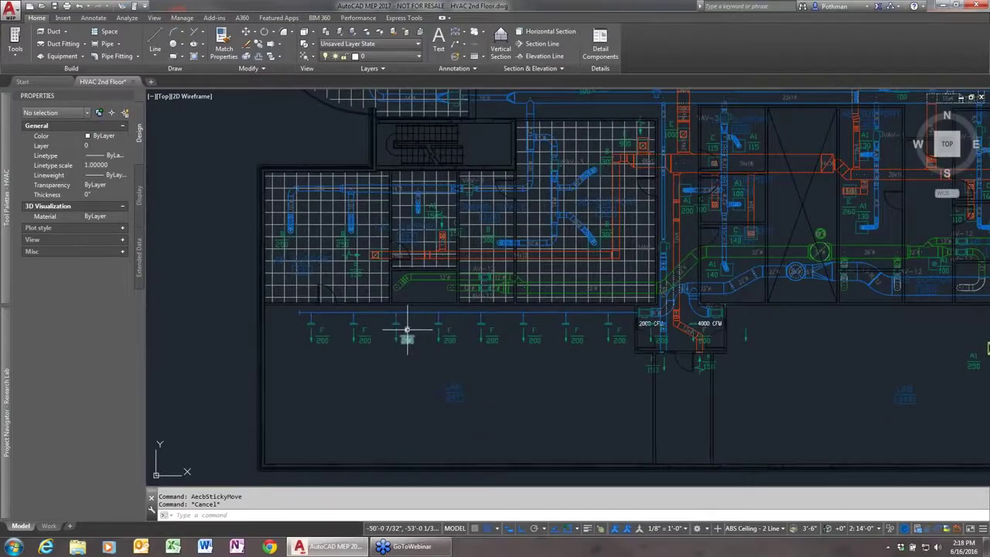
{"action": "scroll", "coordinate": [407, 330], "scroll_direction": "up", "scroll_amount": 2}
{"action": "scroll", "coordinate": [406, 331], "scroll_direction": "up", "scroll_amount": 1}
{"action": "scroll", "coordinate": [405, 329], "scroll_direction": "down", "scroll_amount": 1}
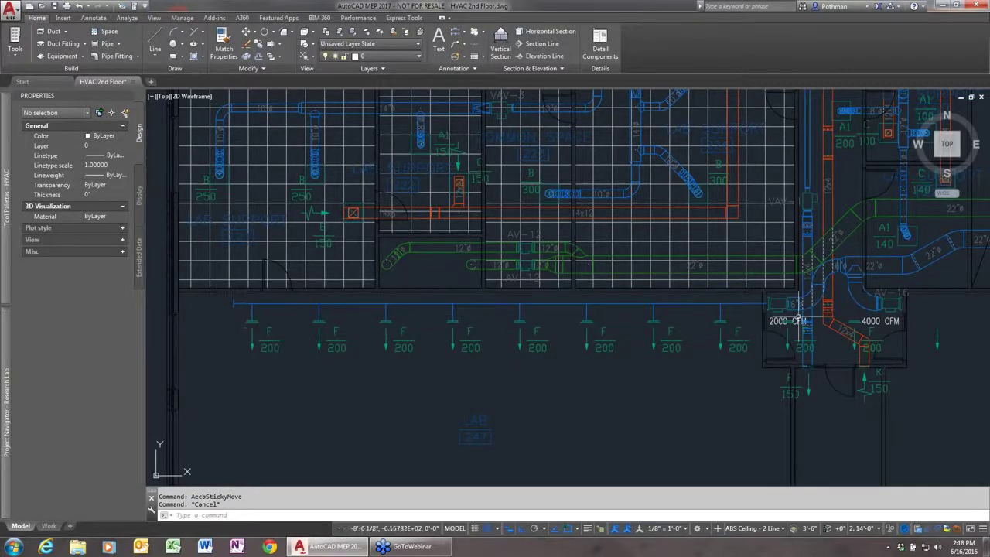
- Inspect the 1600 CFM supply duct run, then bring up the Manage tab's Style Manager options
{"action": "left_click", "coordinate": [747, 303]}
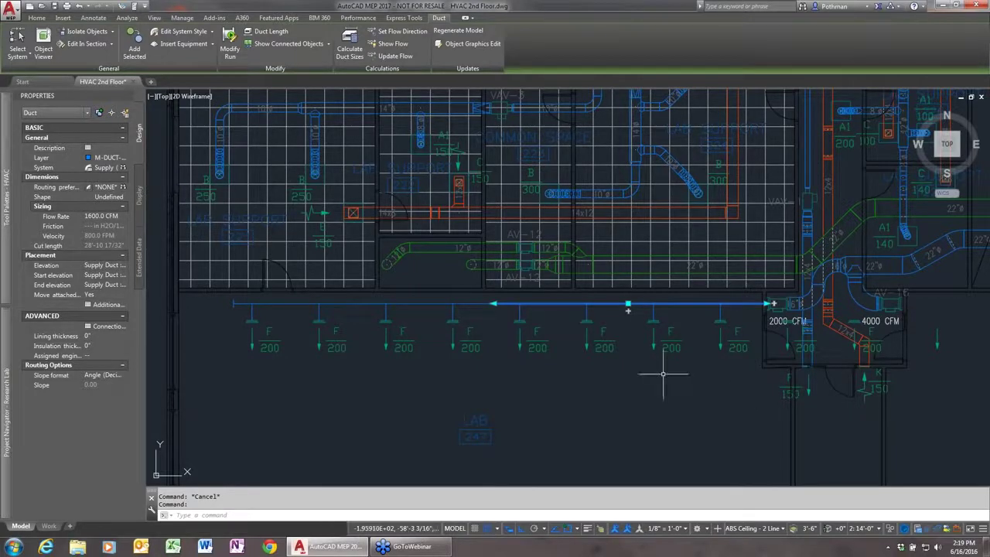
{"action": "key", "text": "Escape"}
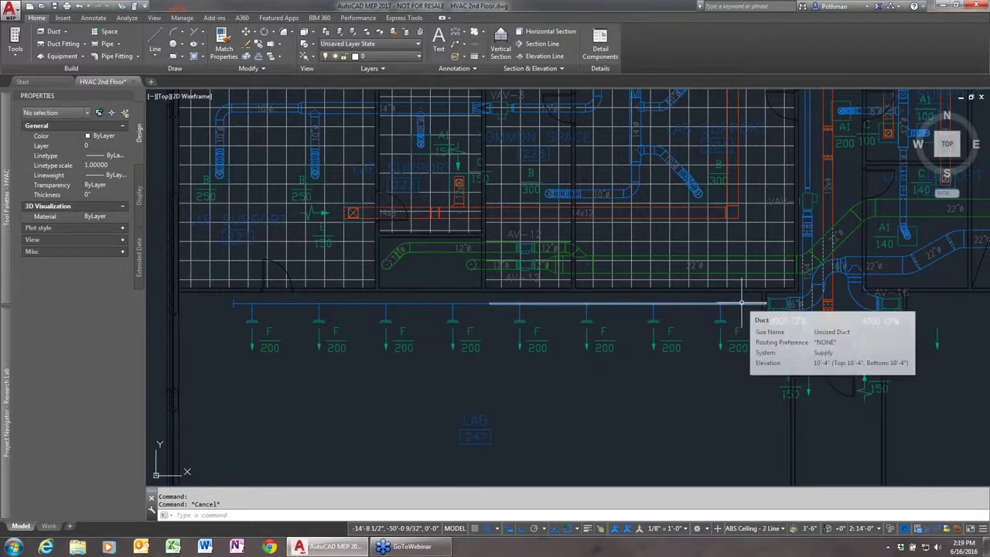
{"action": "left_click", "coordinate": [707, 304]}
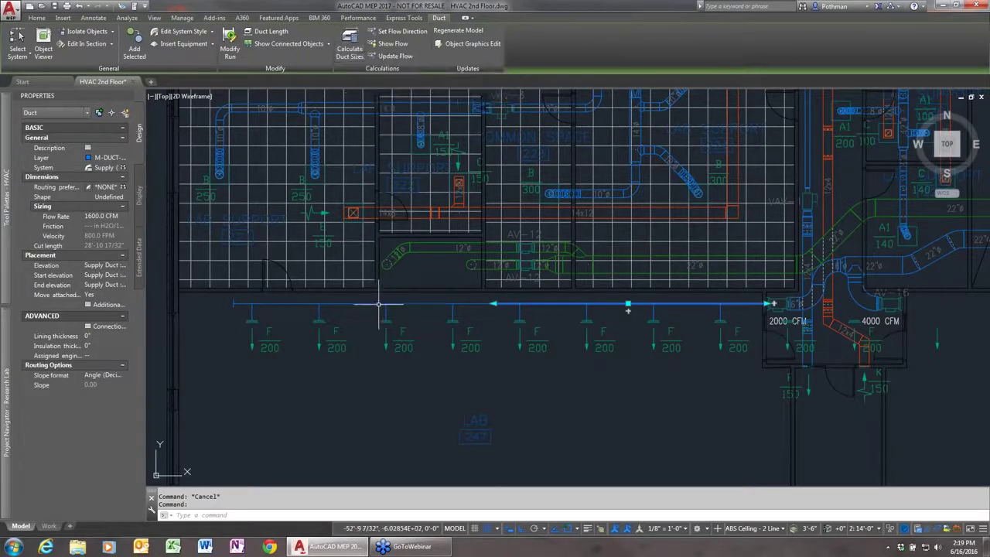
{"action": "key", "text": "Escape"}
{"action": "left_click", "coordinate": [182, 18]}
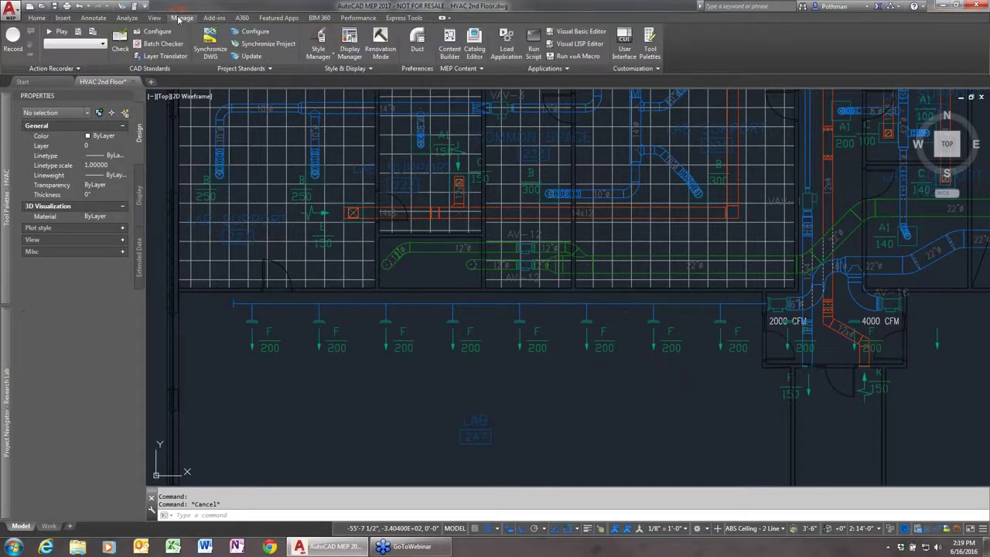
{"action": "left_click", "coordinate": [317, 52]}
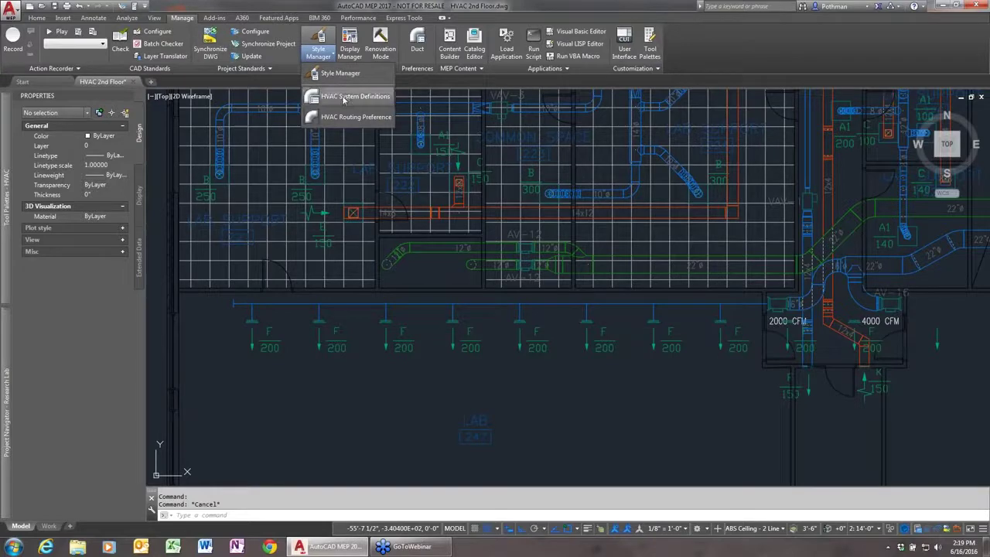
- Check the Supply HVAC system definition's 800 FPM design velocity, then close Style Manager
{"action": "left_click", "coordinate": [343, 99]}
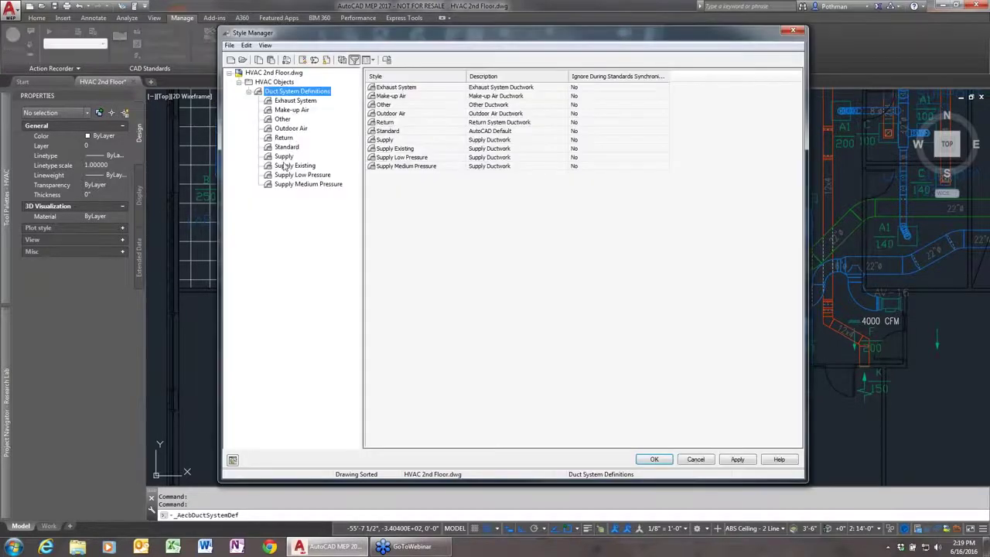
{"action": "left_click", "coordinate": [283, 157]}
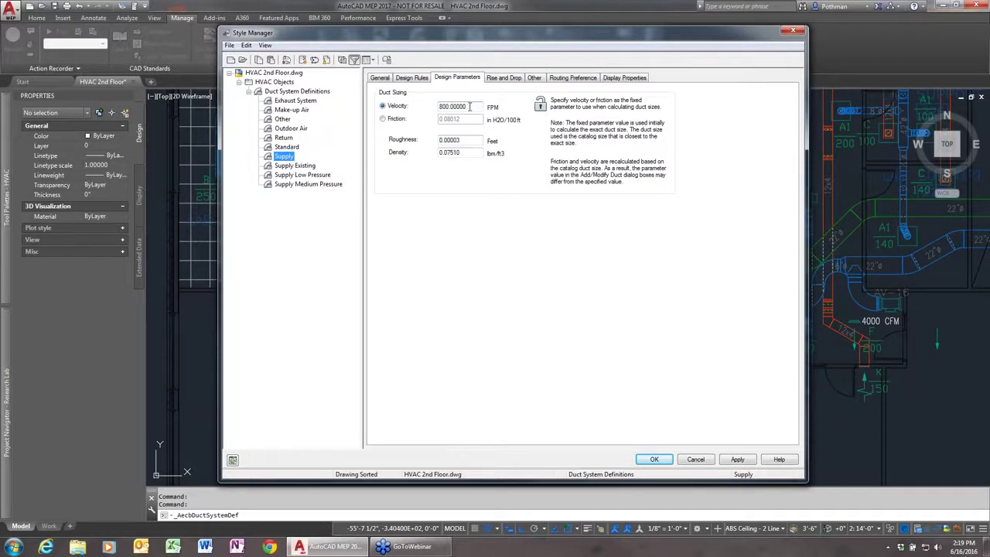
{"action": "left_click_drag", "start_coordinate": [471, 107], "coordinate": [418, 102]}
{"action": "left_click", "coordinate": [793, 31]}
- Size the supply duct run with Rectangular trunks, 20" max height and Even sizes only
{"action": "key", "text": "Return"}
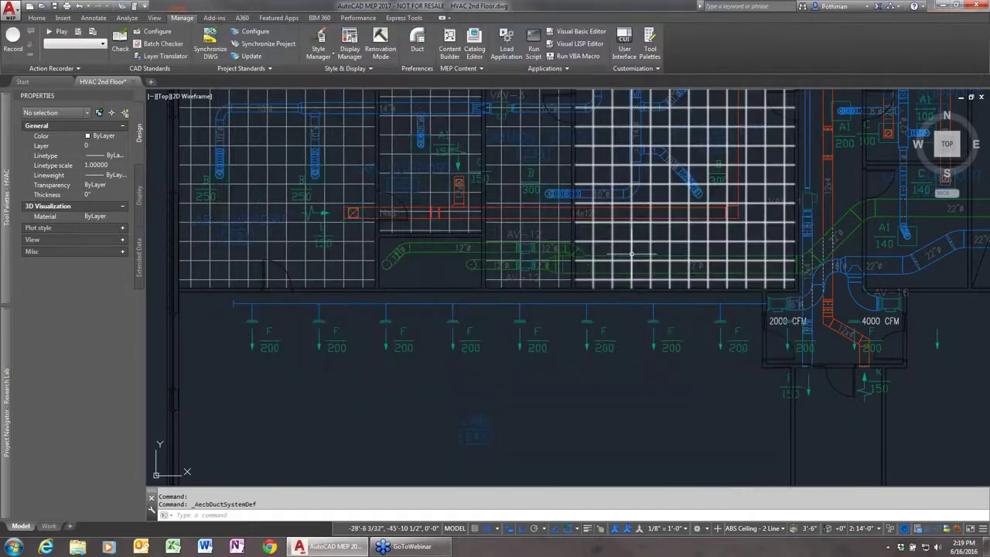
{"action": "left_click", "coordinate": [748, 303]}
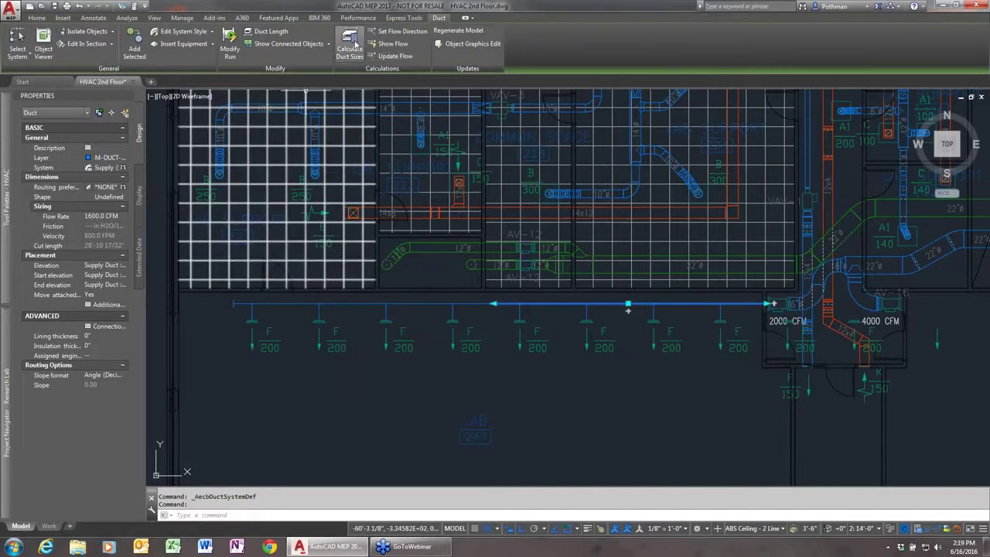
{"action": "left_click", "coordinate": [350, 43]}
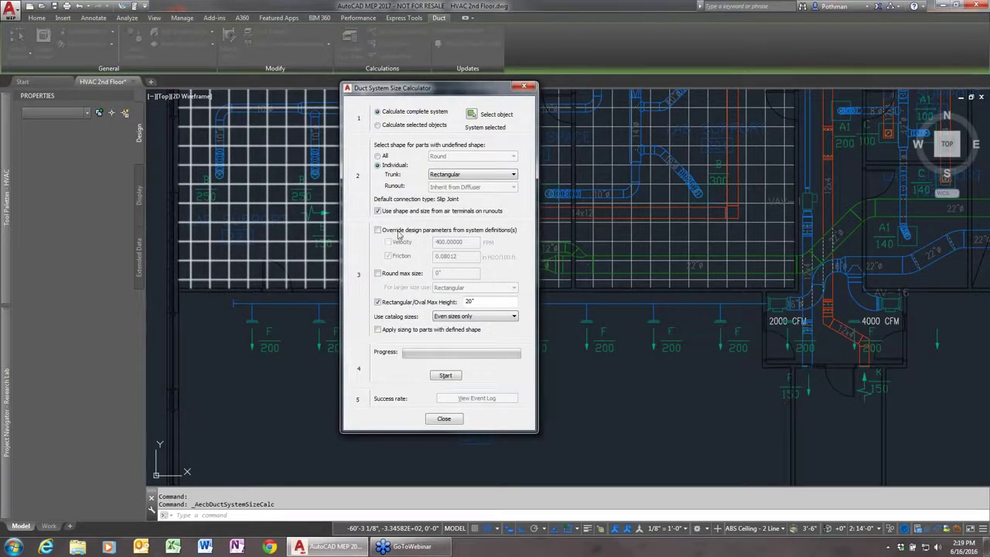
{"action": "left_click", "coordinate": [378, 231]}
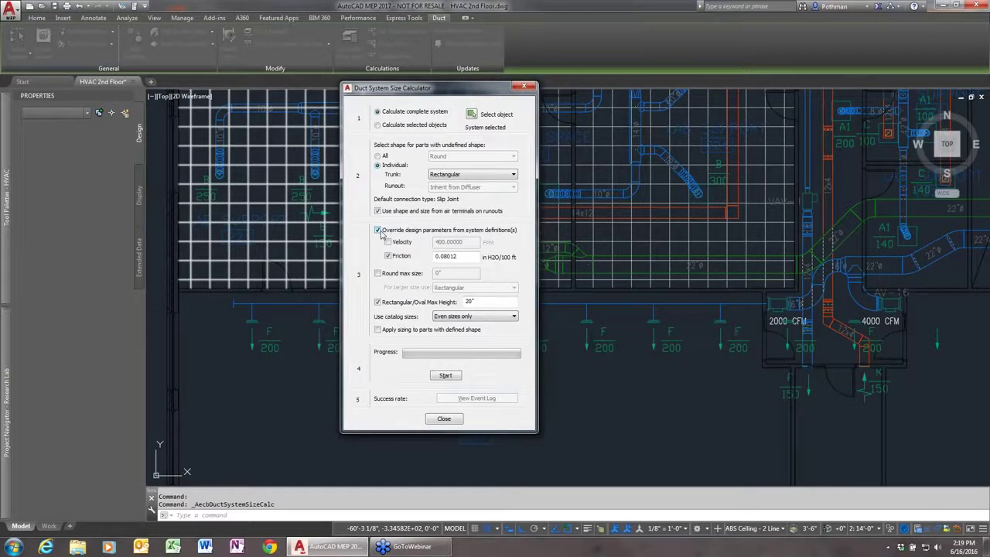
{"action": "left_click", "coordinate": [378, 231]}
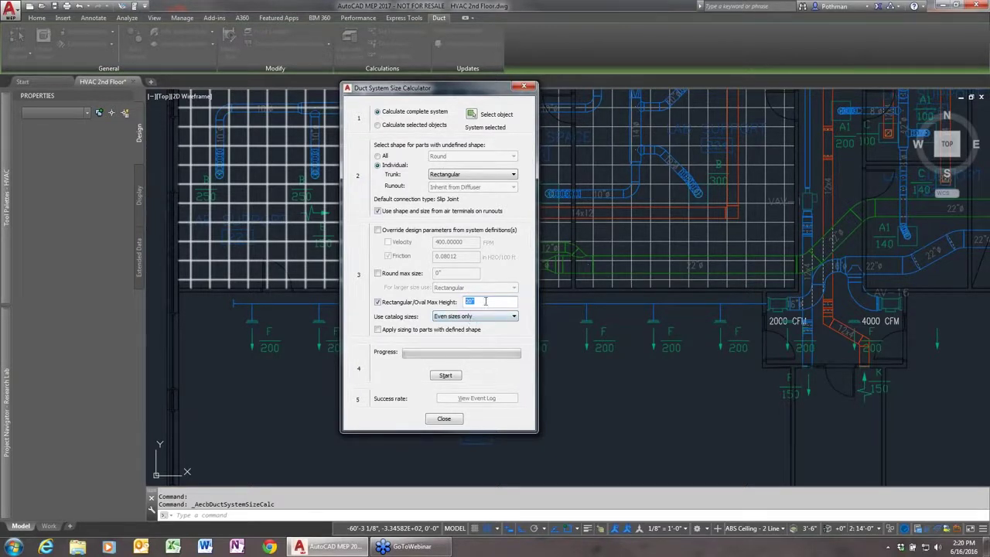
{"action": "left_click", "coordinate": [479, 318]}
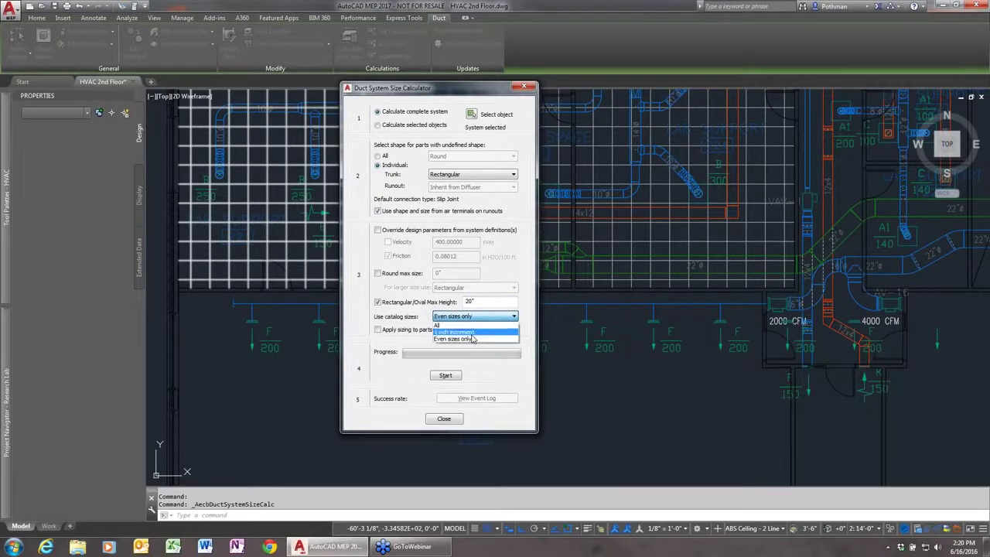
{"action": "left_click", "coordinate": [475, 338]}
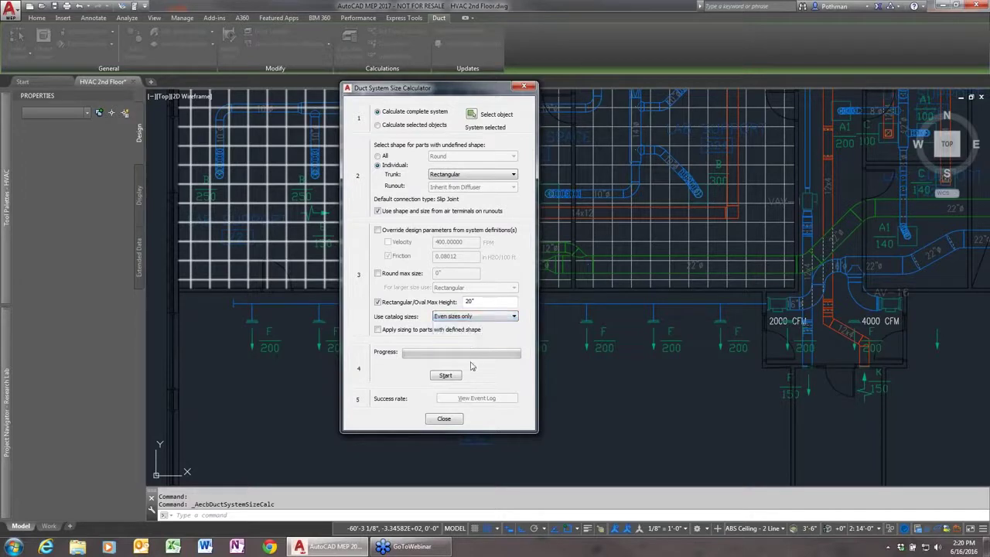
{"action": "left_click", "coordinate": [447, 376]}
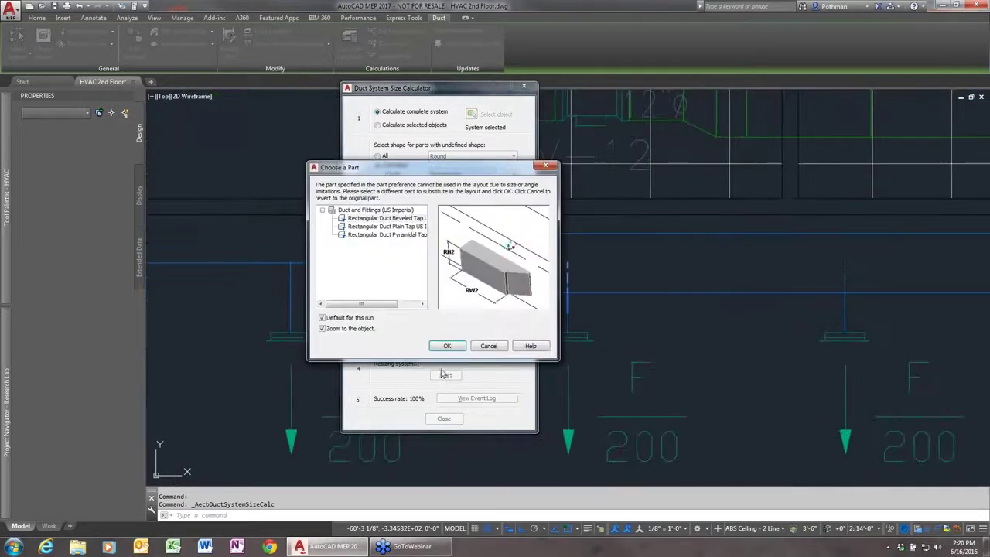
- Accept each suggested substitute tap and duct part as the sizing run proceeds
{"action": "left_click", "coordinate": [447, 346]}
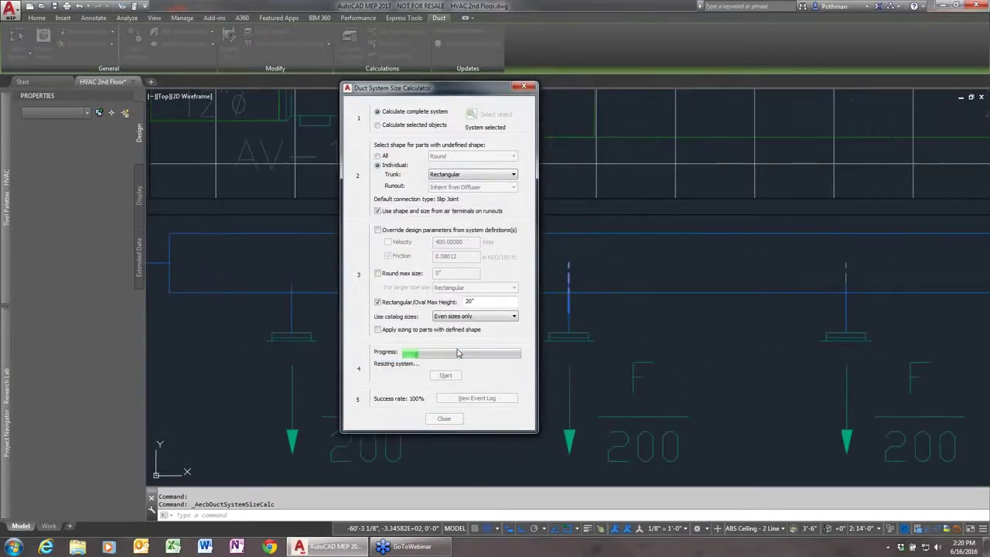
{"action": "left_click", "coordinate": [452, 347]}
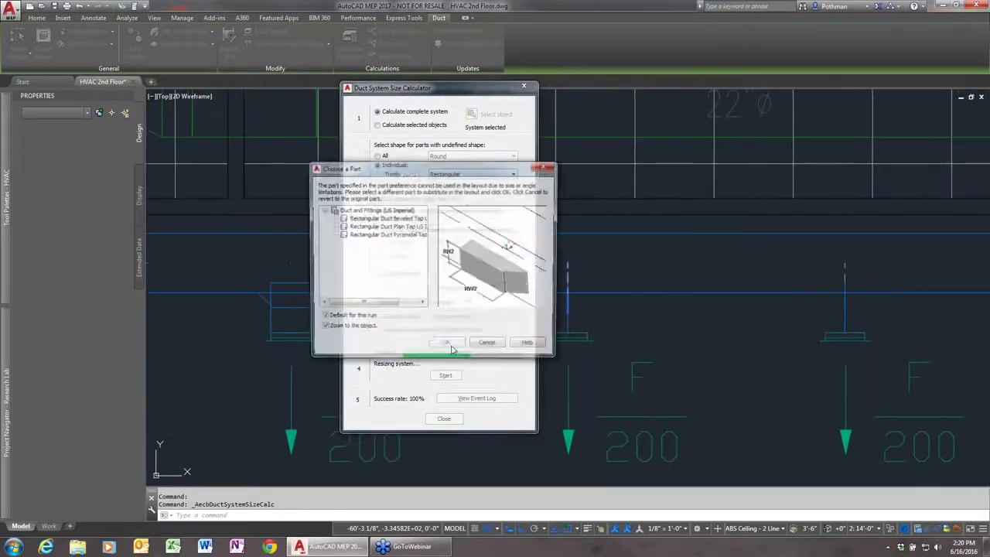
{"action": "left_click", "coordinate": [449, 348]}
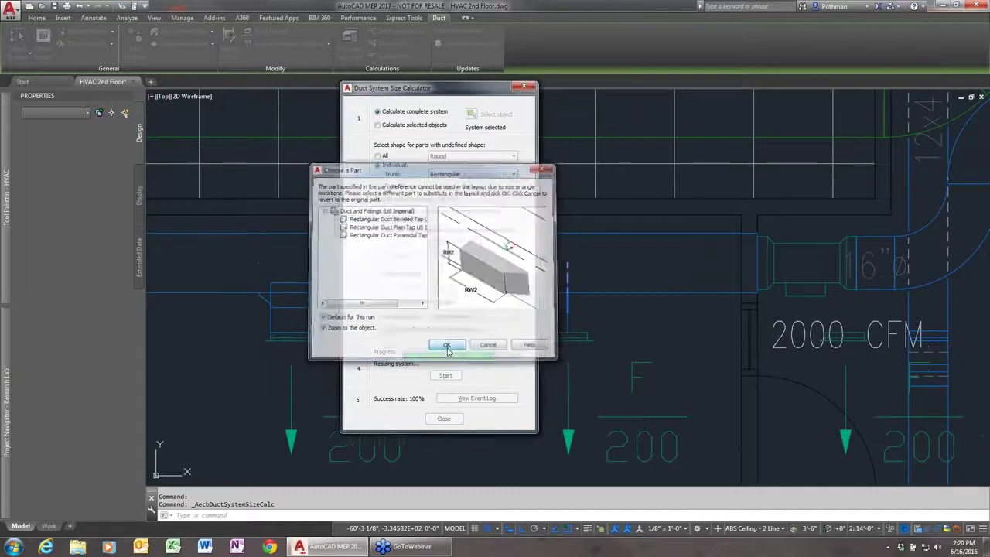
{"action": "left_click", "coordinate": [447, 347]}
{"action": "left_click", "coordinate": [448, 346]}
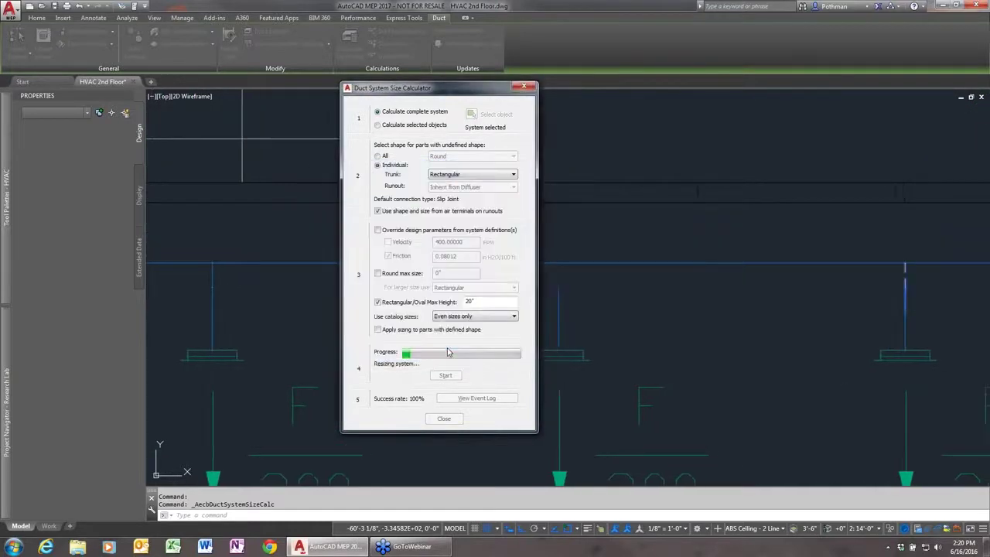
{"action": "left_click", "coordinate": [447, 347]}
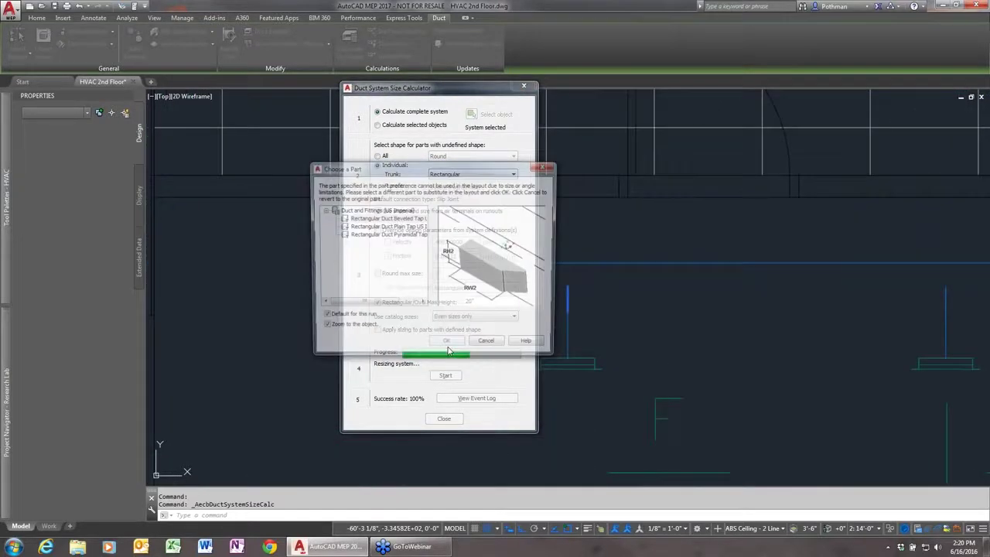
{"action": "left_click", "coordinate": [447, 347]}
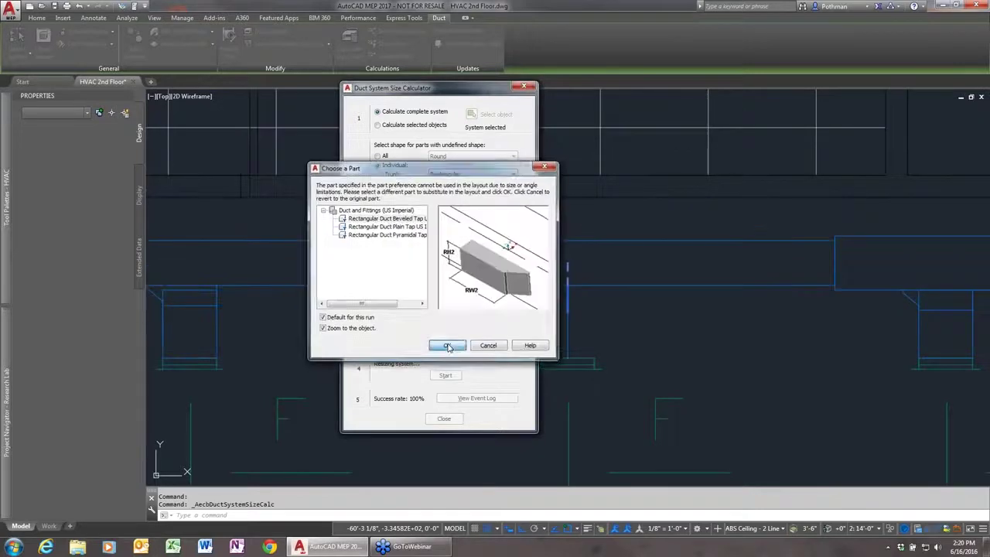
{"action": "left_click", "coordinate": [447, 347]}
{"action": "left_click", "coordinate": [448, 346]}
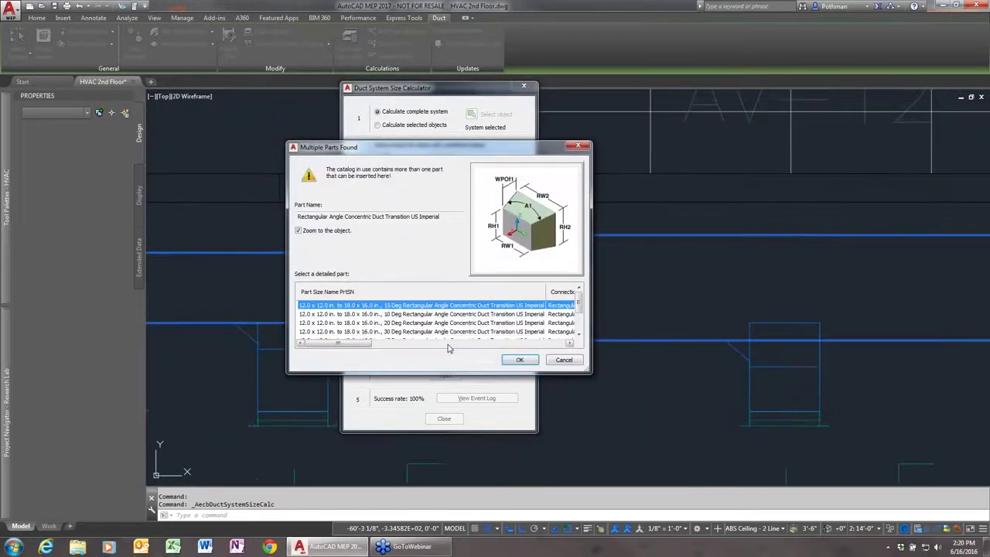
- Choose the concentric rectangular duct transition as the substitute, then close the size calculator
{"action": "left_click", "coordinate": [520, 360]}
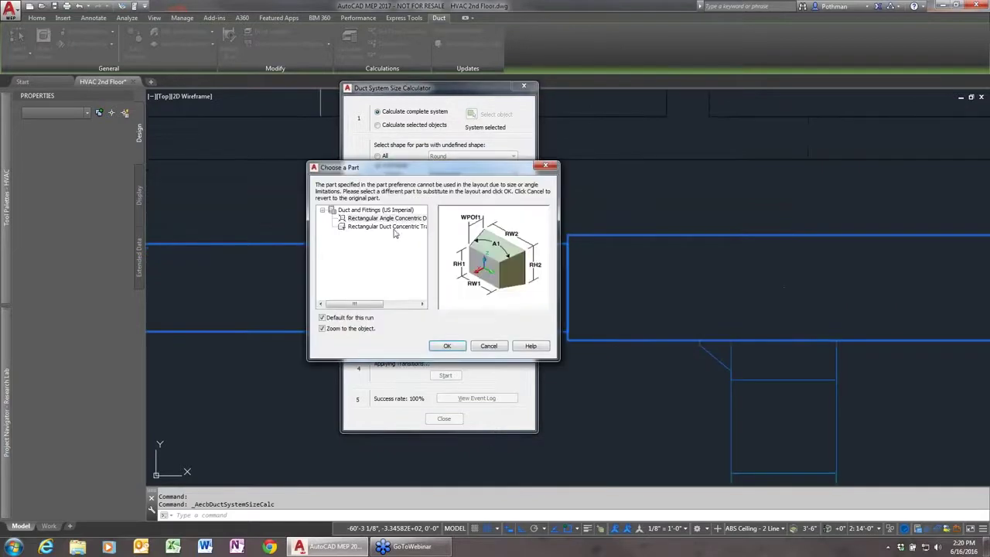
{"action": "left_click", "coordinate": [394, 227]}
{"action": "left_click", "coordinate": [447, 345]}
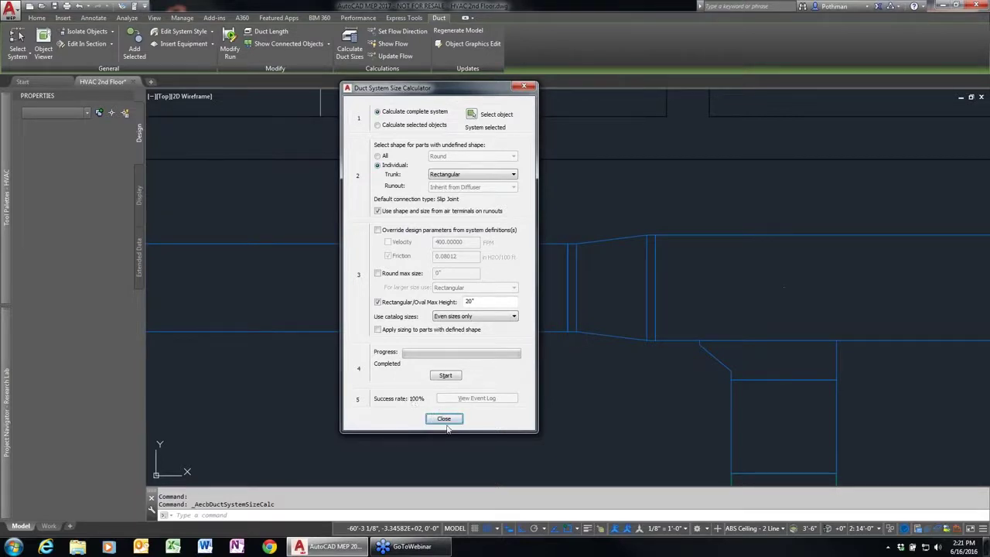
{"action": "left_click", "coordinate": [445, 421]}
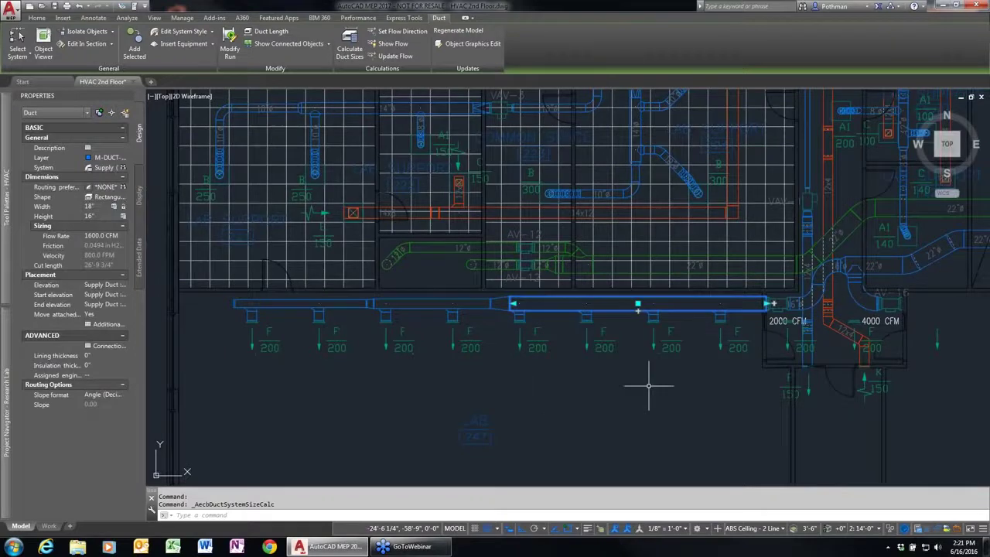
- Place size labels on the three trunk segments reading 18x16, 12x12 and 10x8
{"action": "key", "text": "Escape"}
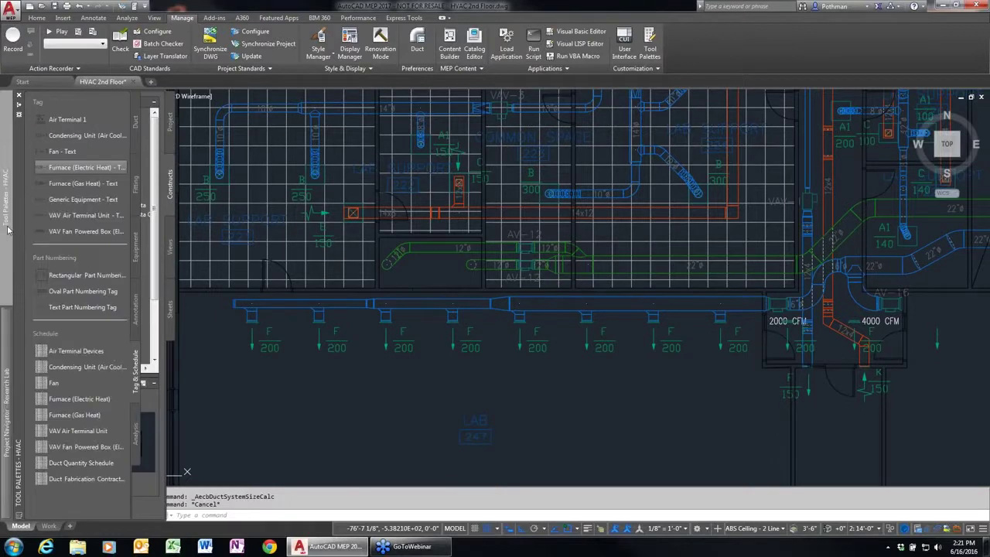
{"action": "mouse_move", "coordinate": [6, 197]}
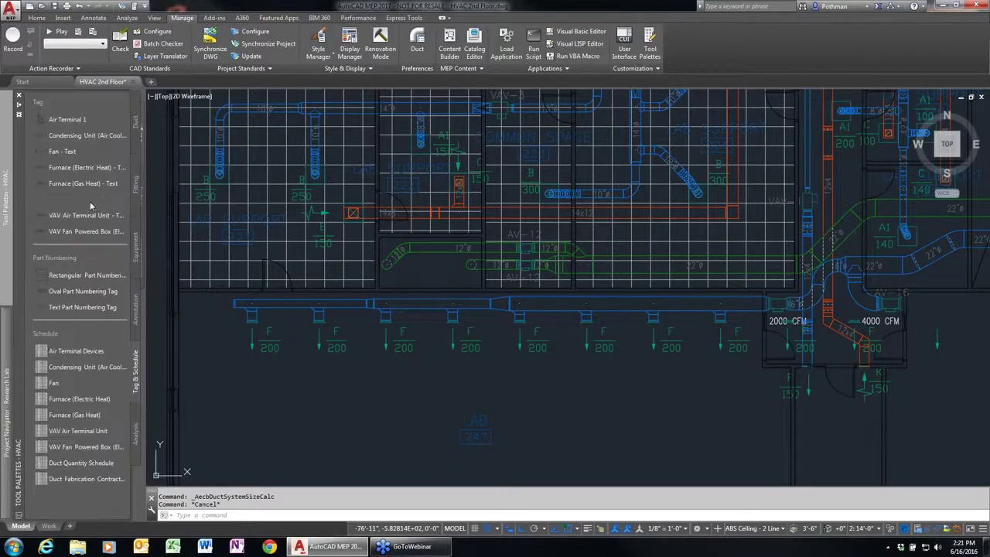
{"action": "left_click", "coordinate": [136, 307]}
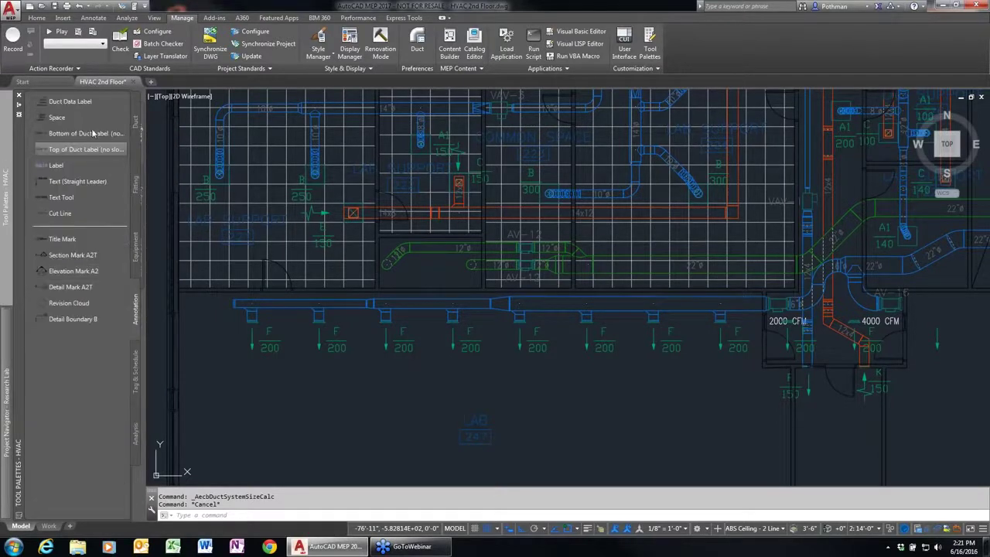
{"action": "left_click", "coordinate": [58, 166]}
{"action": "left_click", "coordinate": [704, 310]}
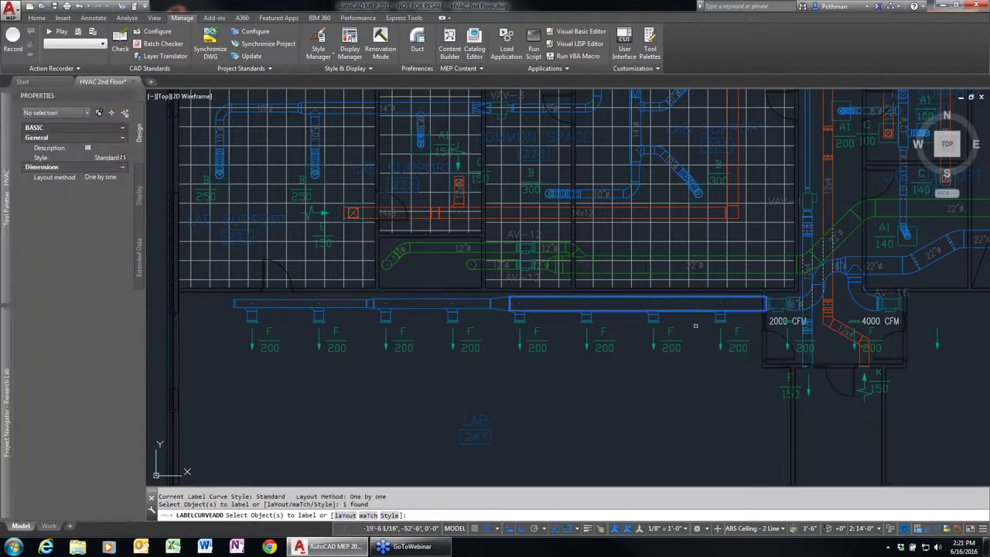
{"action": "key", "text": "Return"}
{"action": "left_click", "coordinate": [639, 339]}
{"action": "left_click", "coordinate": [439, 303]}
{"action": "key", "text": "Return"}
{"action": "left_click", "coordinate": [425, 325]}
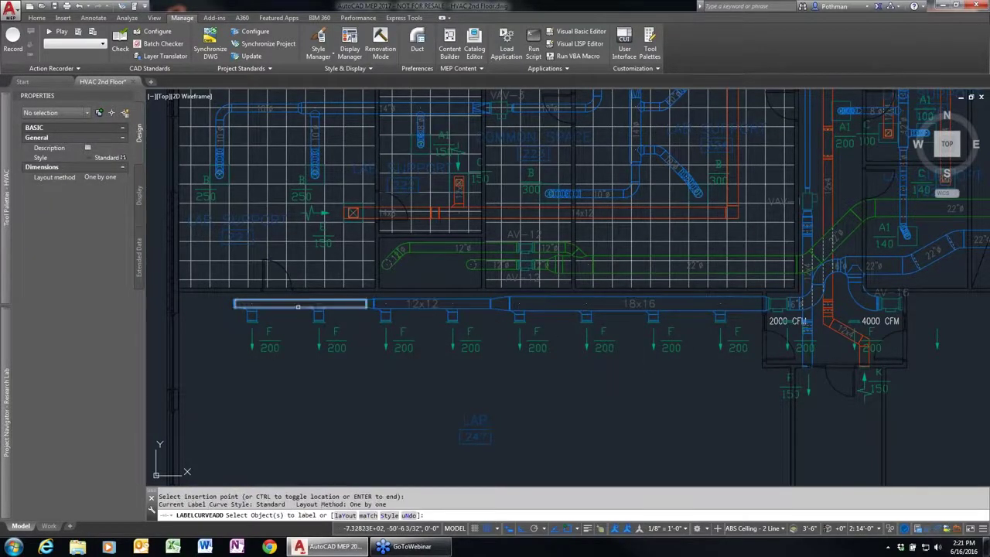
{"action": "left_click", "coordinate": [297, 307]}
{"action": "key", "text": "Return"}
{"action": "left_click", "coordinate": [308, 339]}
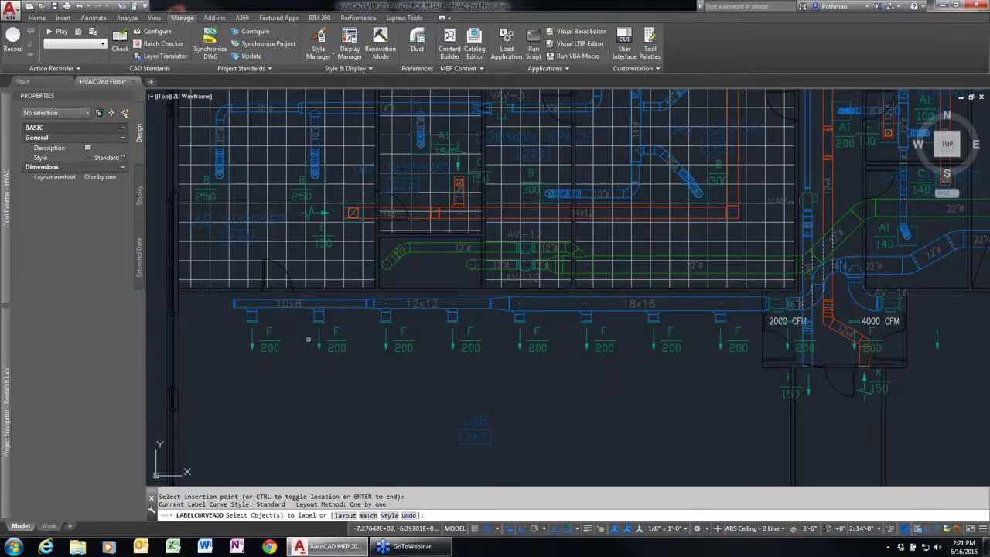
{"action": "key", "text": "Return"}
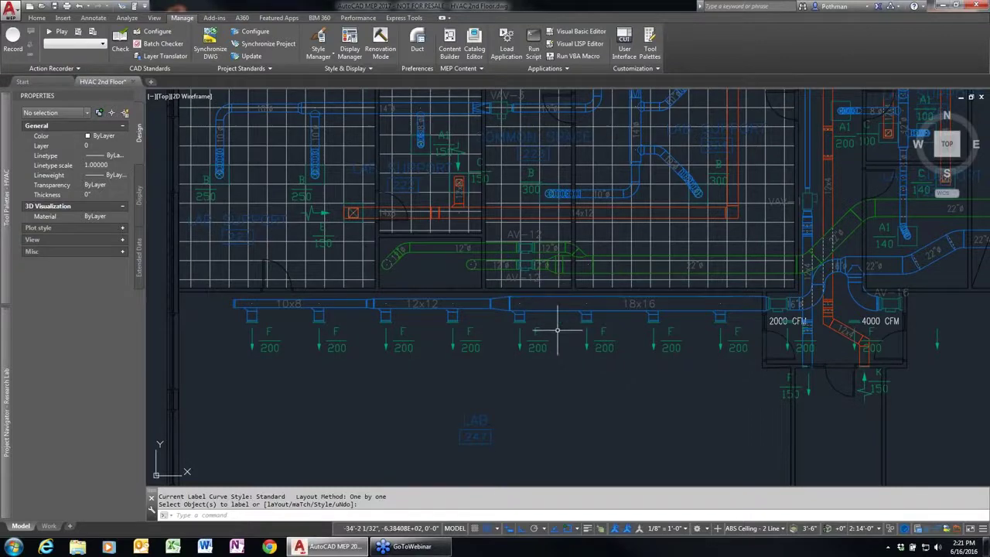
{"action": "scroll", "coordinate": [643, 326], "scroll_direction": "up", "scroll_amount": 4}
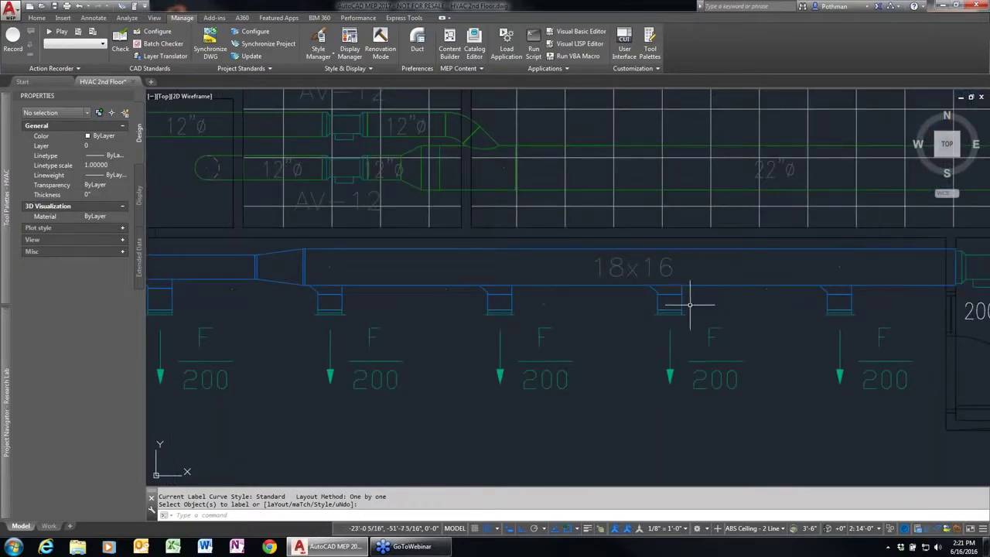
{"action": "key", "text": "Escape"}
{"action": "left_click", "coordinate": [314, 291]}
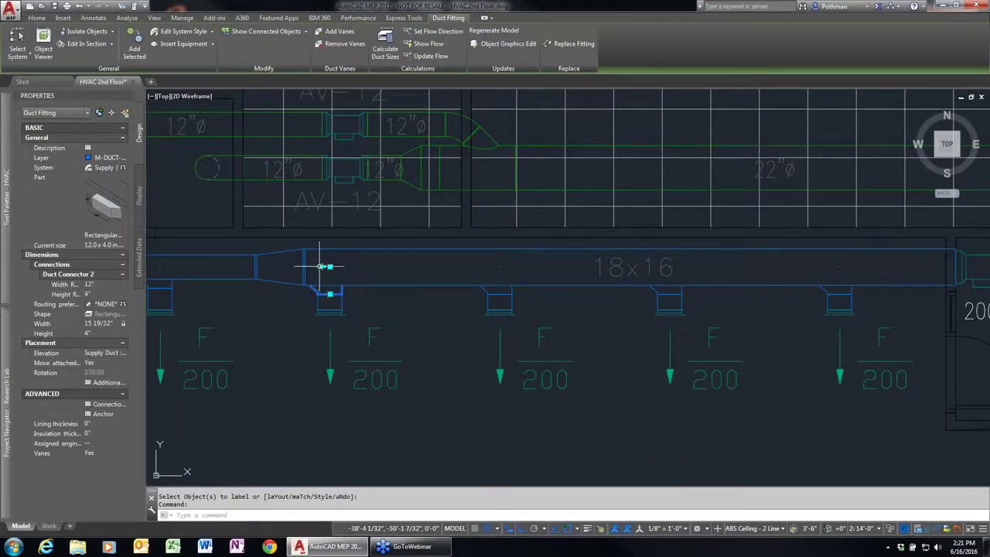
{"action": "left_click", "coordinate": [486, 290]}
{"action": "left_click", "coordinate": [493, 267]}
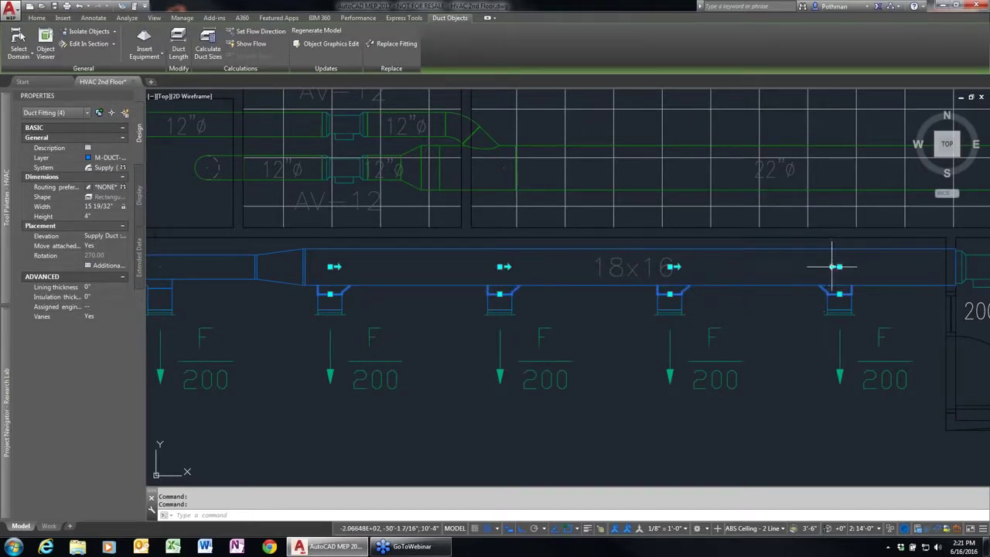
{"action": "key", "text": "Escape"}
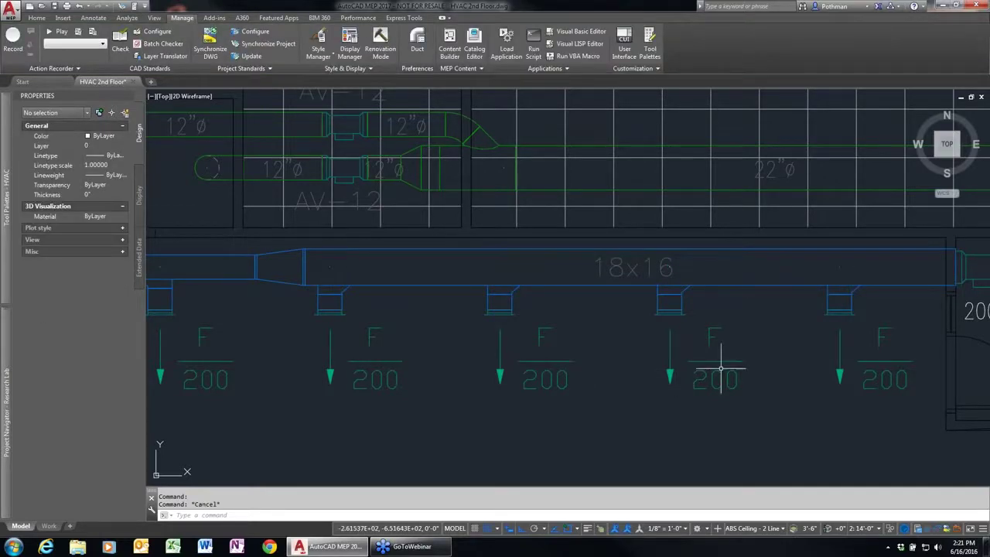
{"action": "scroll", "coordinate": [871, 336], "scroll_direction": "down", "scroll_amount": 4}
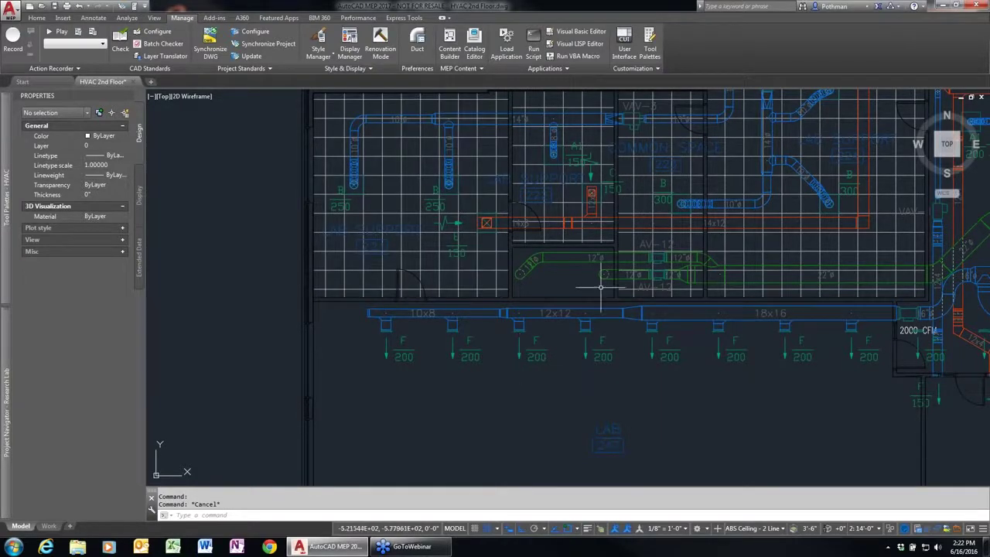
- Close HVAC 2nd Floor discarding changes, then open HVAC Penthouse from Project Navigator
{"action": "middle_click_drag", "start_coordinate": [817, 248], "coordinate": [787, 256]}
{"action": "scroll", "coordinate": [756, 276], "scroll_direction": "up", "scroll_amount": 1}
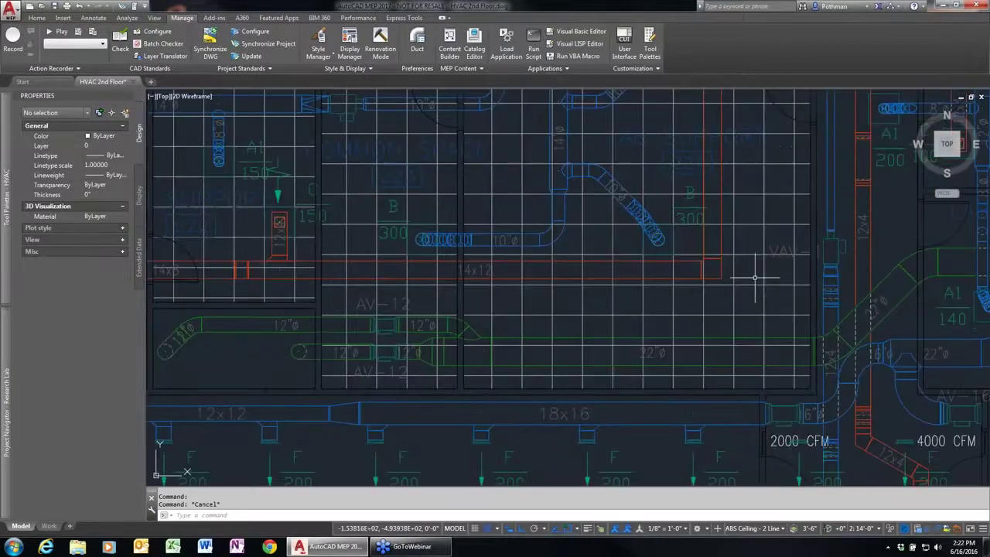
{"action": "scroll", "coordinate": [683, 366], "scroll_direction": "down", "scroll_amount": 3}
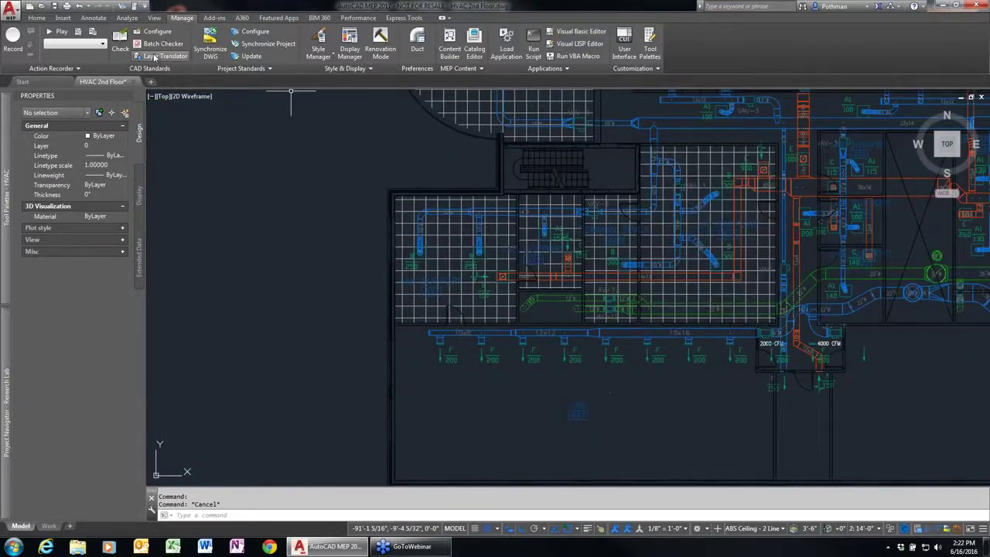
{"action": "left_click", "coordinate": [133, 81]}
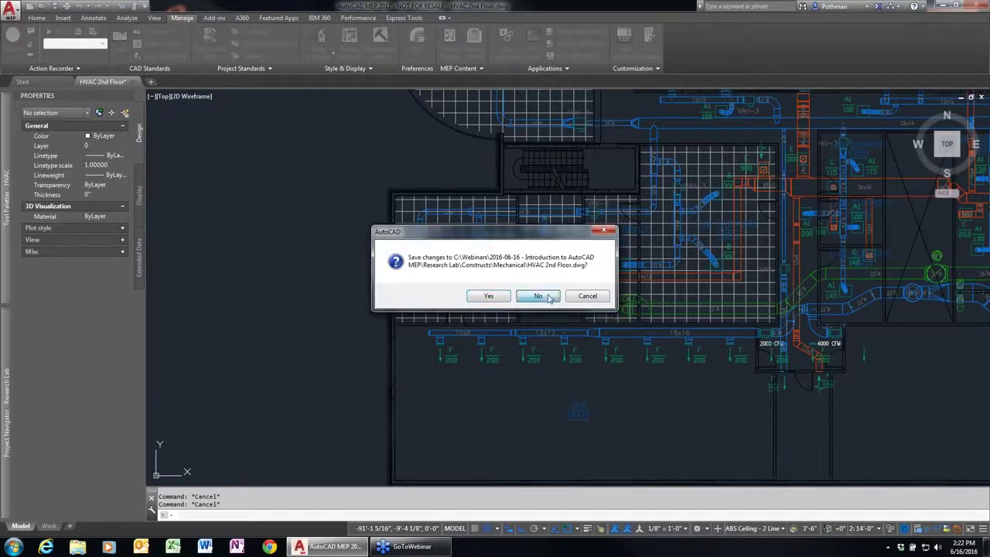
{"action": "left_click", "coordinate": [548, 295]}
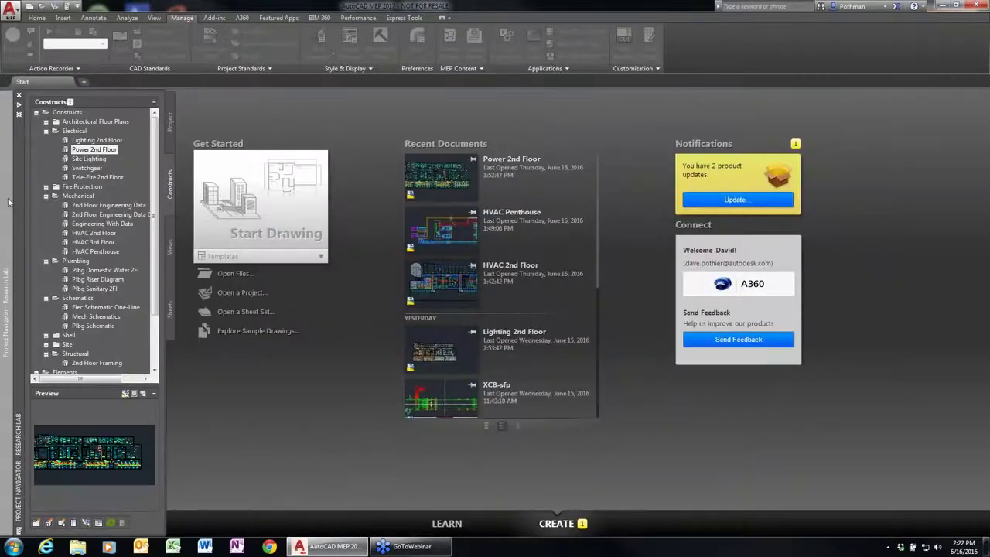
{"action": "double_click", "coordinate": [86, 253]}
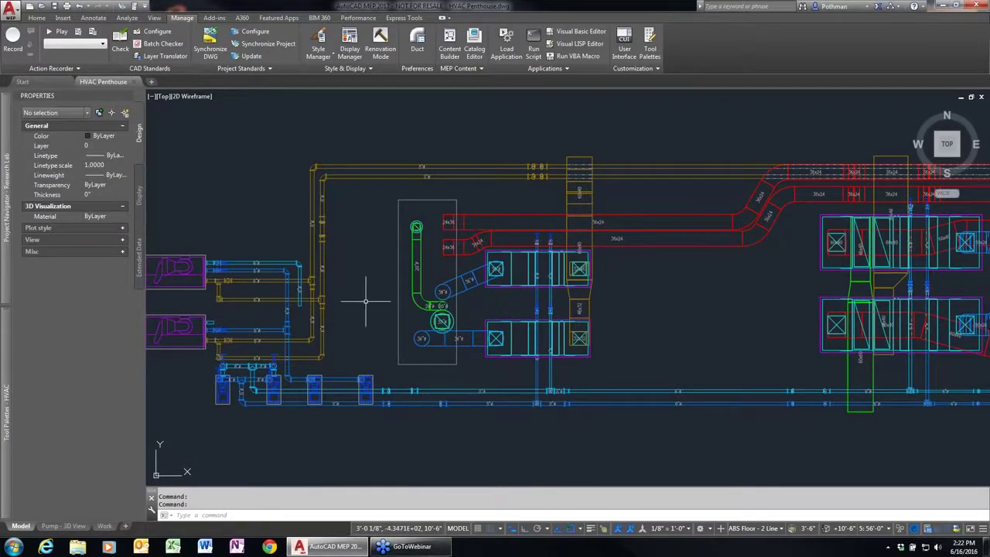
- Pan and zoom around the HVAC Penthouse plan, then bring up the workspace list from the status bar
{"action": "middle_click_drag", "start_coordinate": [364, 299], "coordinate": [528, 278]}
{"action": "scroll", "coordinate": [518, 288], "scroll_direction": "down", "scroll_amount": 2}
{"action": "scroll", "coordinate": [513, 287], "scroll_direction": "up", "scroll_amount": 2}
{"action": "scroll", "coordinate": [515, 294], "scroll_direction": "down", "scroll_amount": 2}
{"action": "scroll", "coordinate": [515, 295], "scroll_direction": "up", "scroll_amount": 2}
{"action": "scroll", "coordinate": [514, 295], "scroll_direction": "up", "scroll_amount": 2}
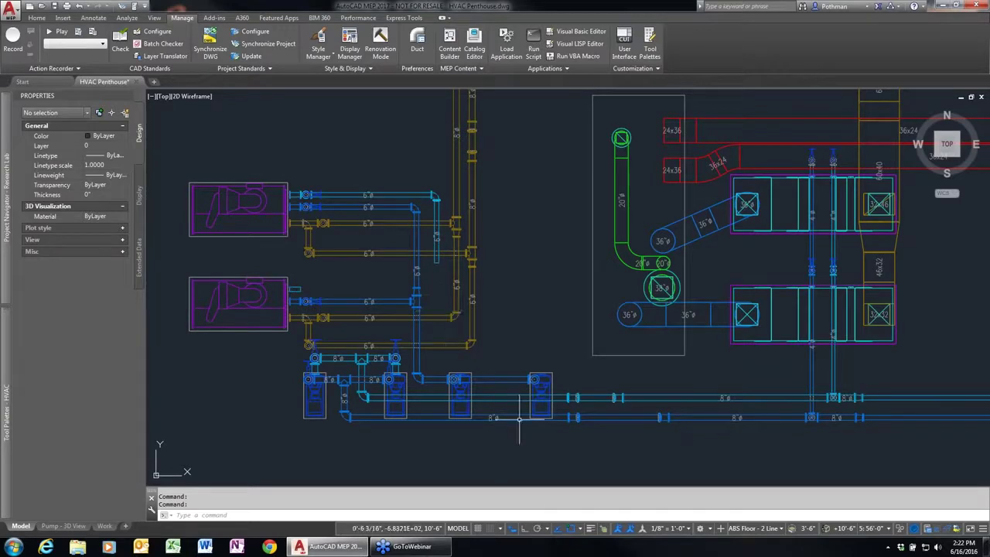
{"action": "scroll", "coordinate": [513, 434], "scroll_direction": "up", "scroll_amount": 2}
{"action": "scroll", "coordinate": [570, 436], "scroll_direction": "down", "scroll_amount": 1}
{"action": "scroll", "coordinate": [647, 436], "scroll_direction": "down", "scroll_amount": 1}
{"action": "scroll", "coordinate": [652, 437], "scroll_direction": "down", "scroll_amount": 1}
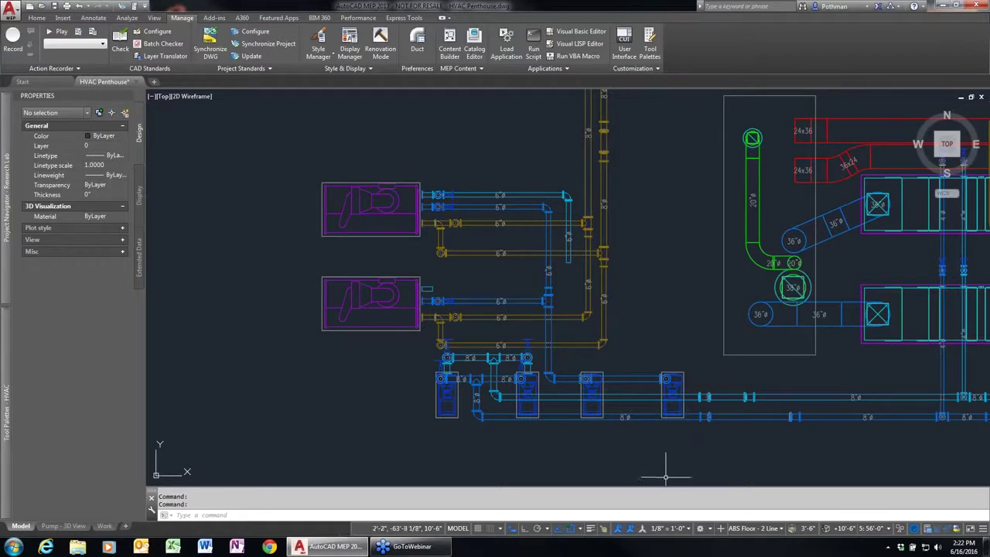
{"action": "left_click", "coordinate": [710, 530]}
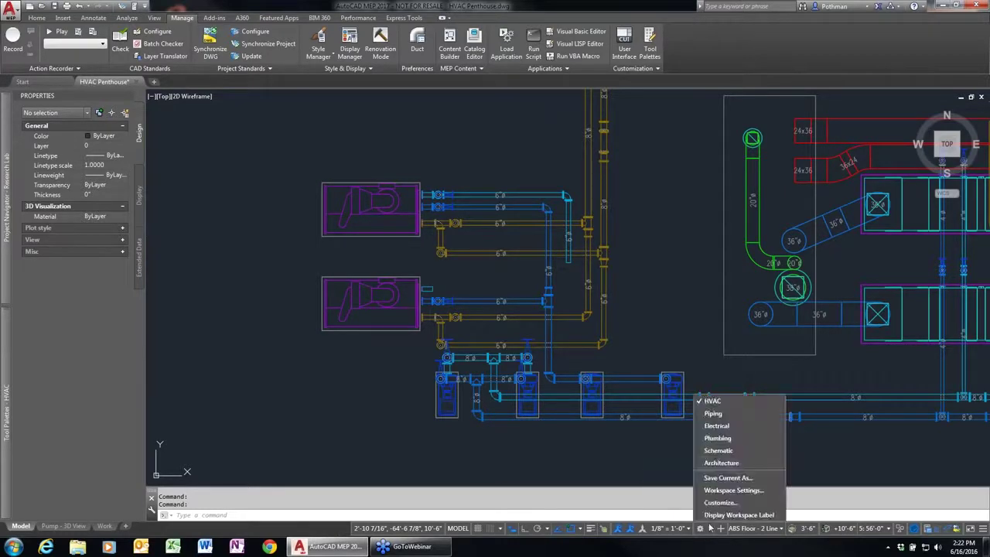
- Switch to the Piping workspace and pick the Undefined pipe tool from the Piping palette
{"action": "left_click", "coordinate": [713, 414]}
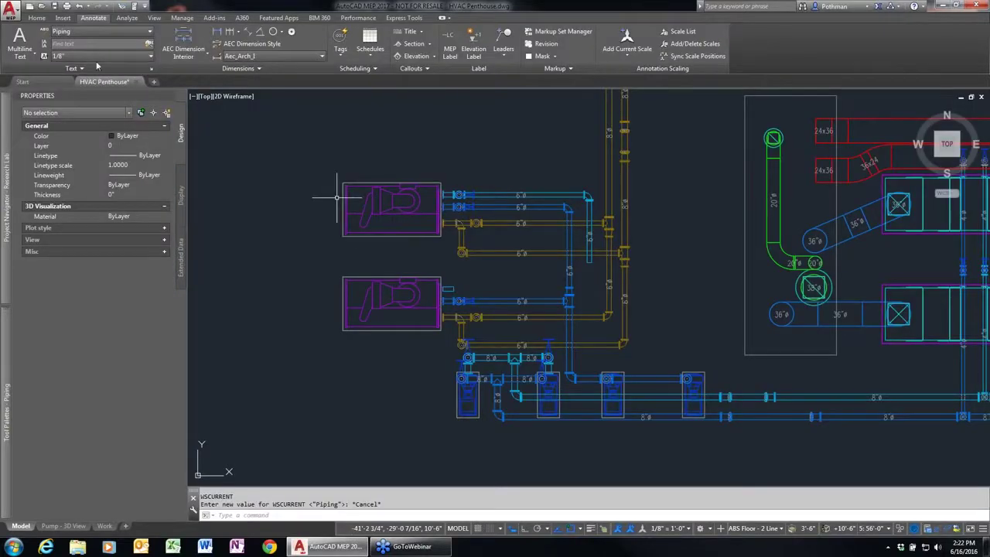
{"action": "left_click", "coordinate": [37, 18]}
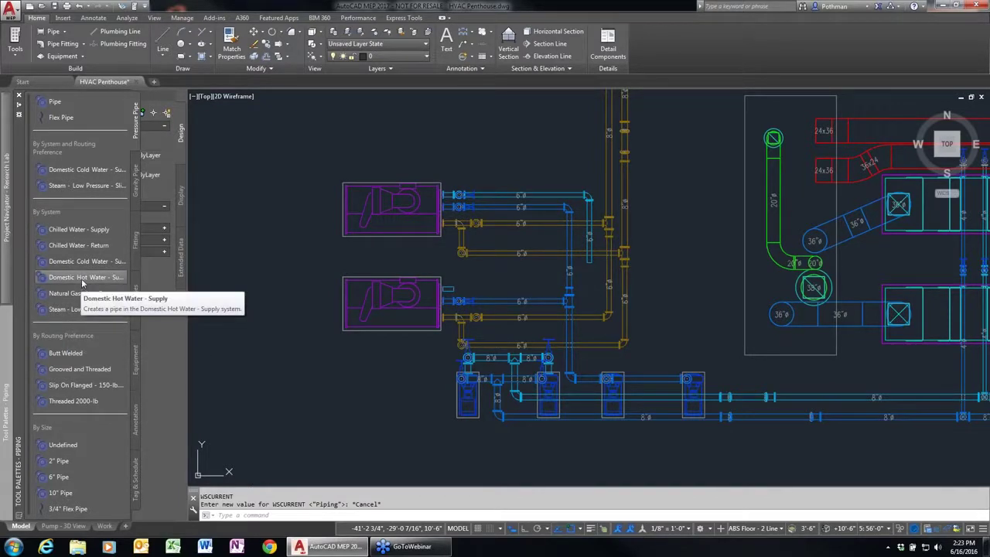
{"action": "left_click_drag", "start_coordinate": [77, 246], "coordinate": [79, 268]}
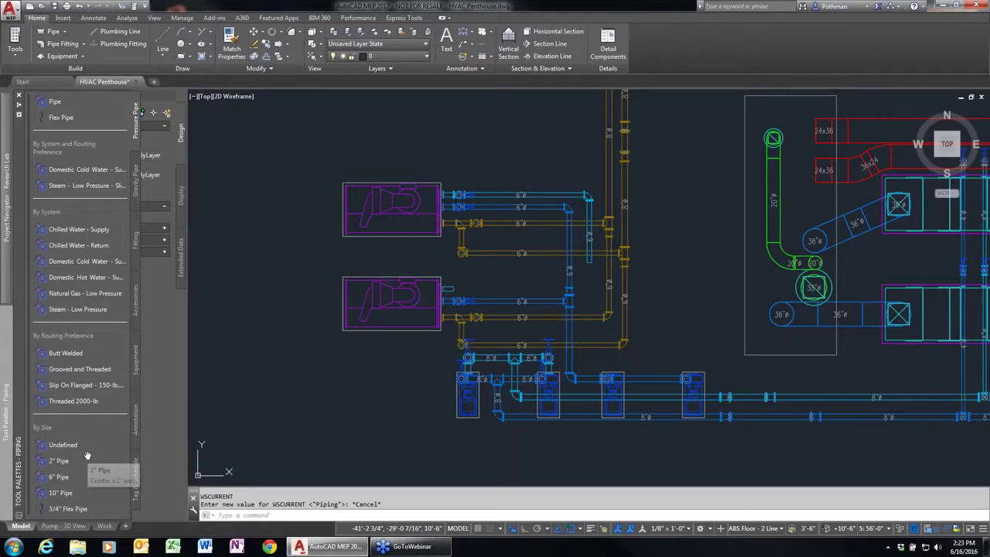
{"action": "left_click", "coordinate": [122, 447]}
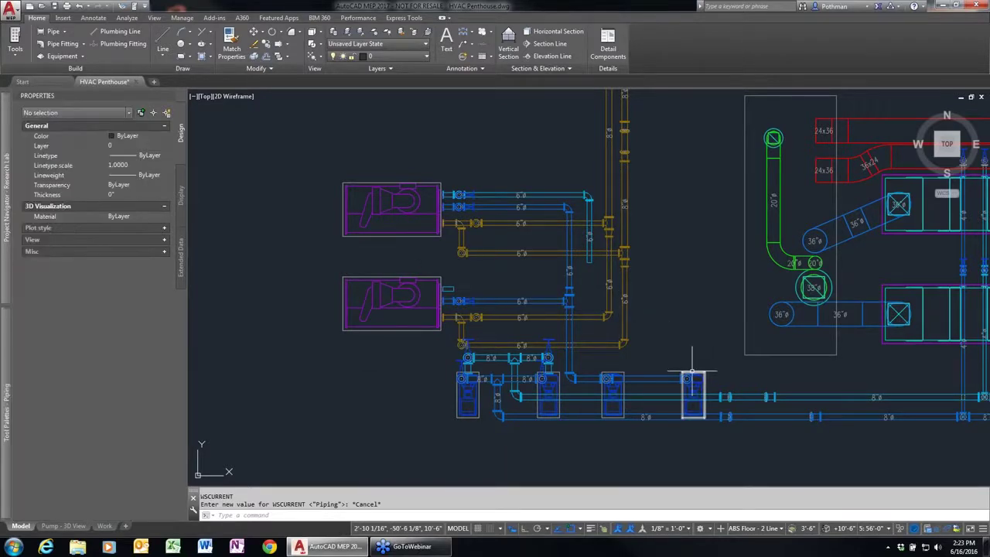
{"action": "middle_click_drag", "start_coordinate": [687, 376], "coordinate": [632, 289]}
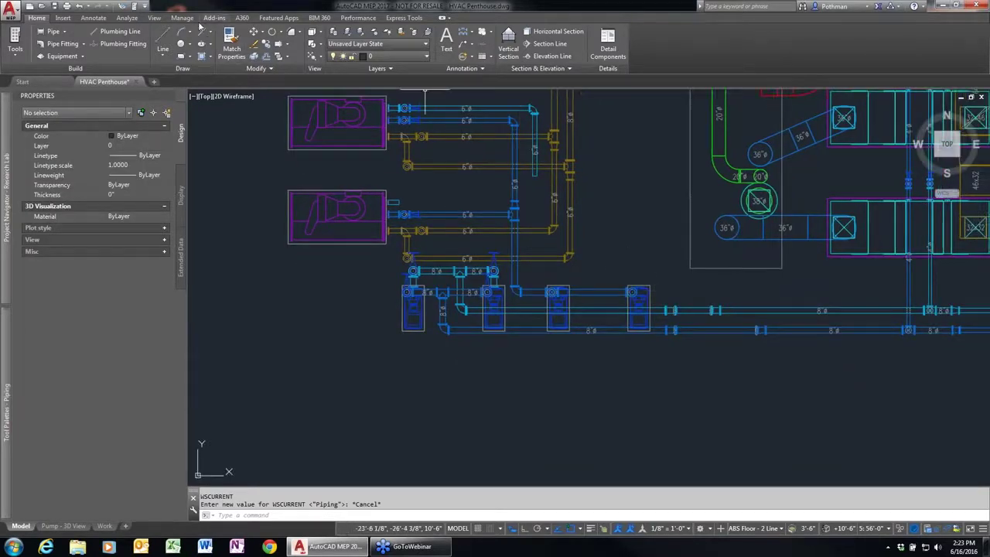
{"action": "left_click", "coordinate": [181, 18]}
{"action": "left_click", "coordinate": [317, 54]}
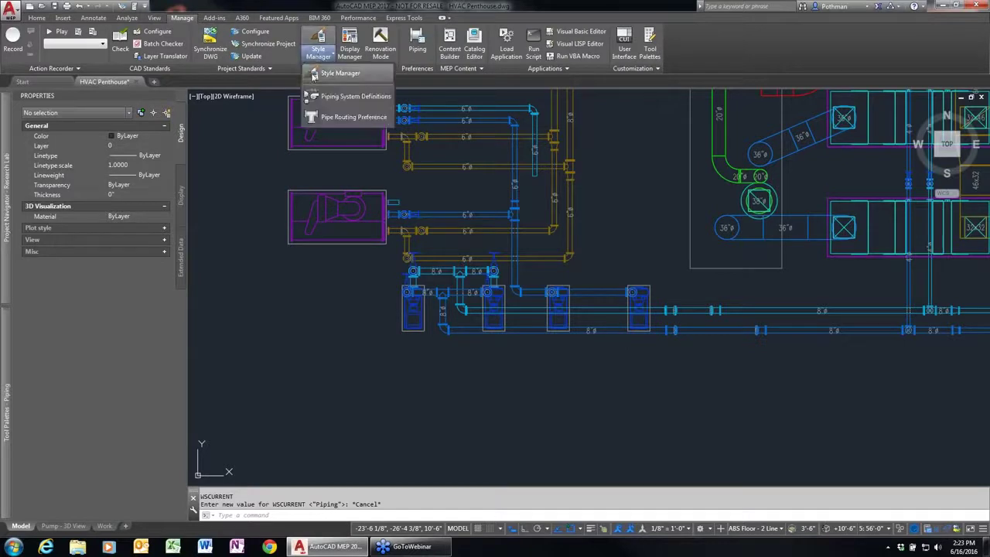
{"action": "left_click", "coordinate": [335, 118]}
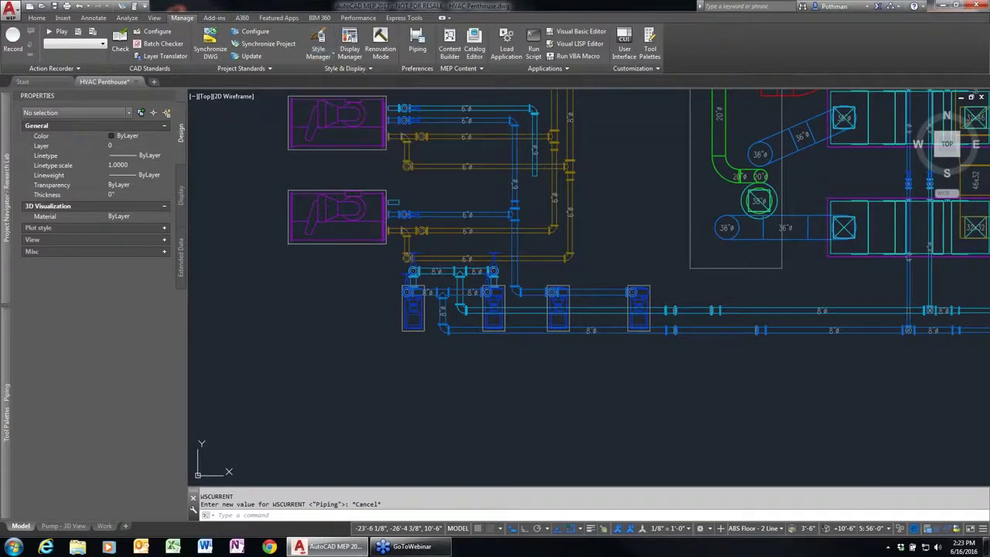
{"action": "left_click", "coordinate": [300, 139]}
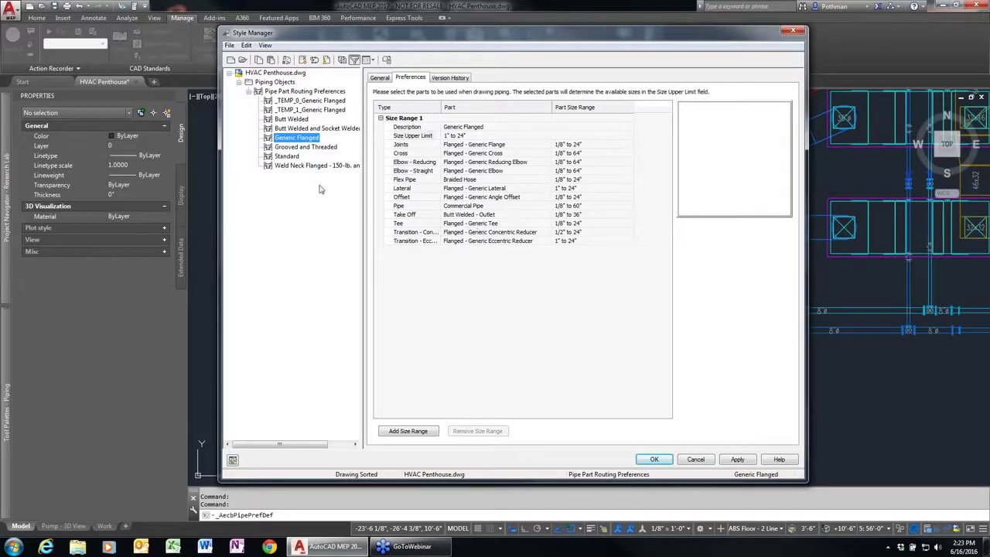
{"action": "left_click", "coordinate": [299, 149]}
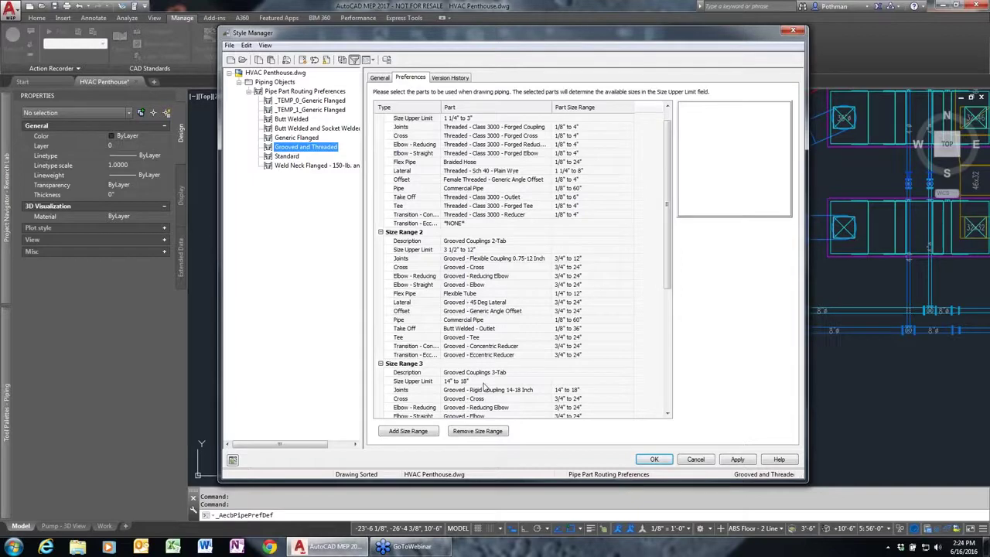
{"action": "left_click_drag", "start_coordinate": [668, 235], "coordinate": [667, 338]}
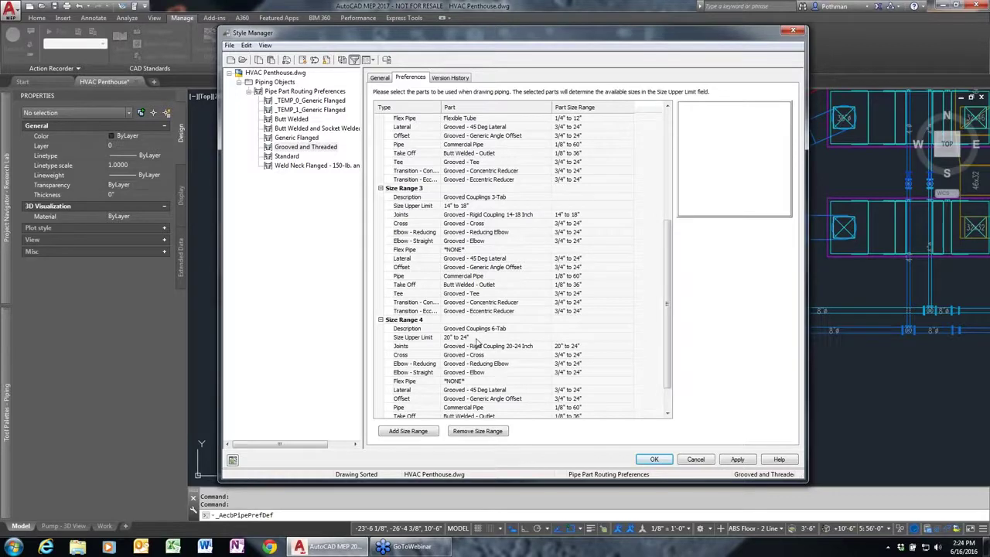
{"action": "left_click", "coordinate": [695, 459]}
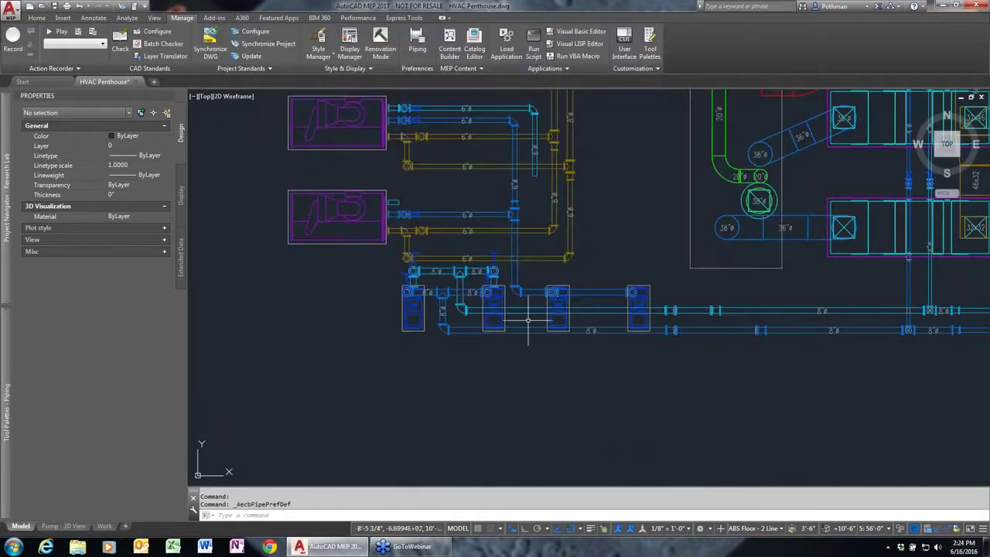
- Start a new pipe on the Home tab with the Grooved and Threaded routing preference
{"action": "left_click", "coordinate": [37, 18]}
{"action": "left_click", "coordinate": [50, 33]}
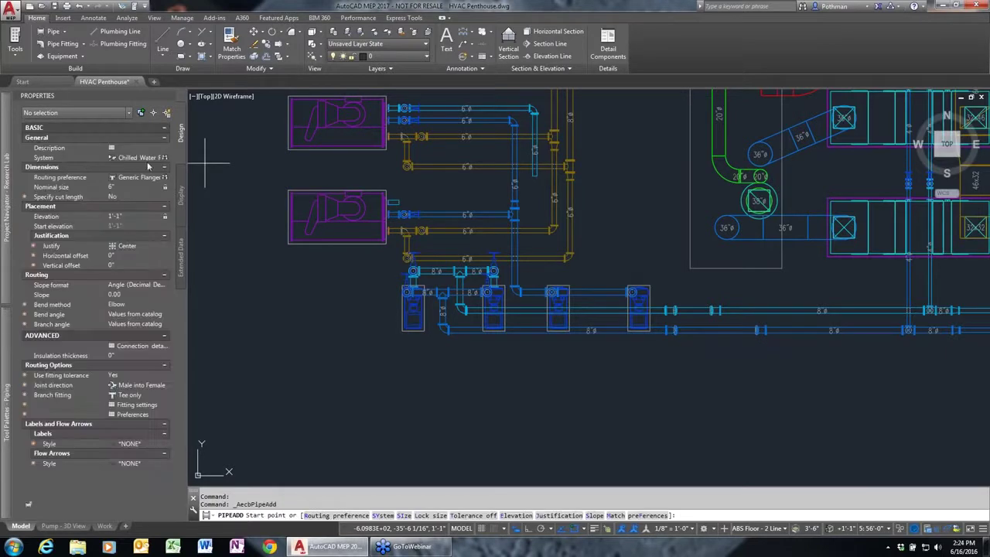
{"action": "left_click", "coordinate": [135, 177]}
{"action": "left_click", "coordinate": [157, 177]}
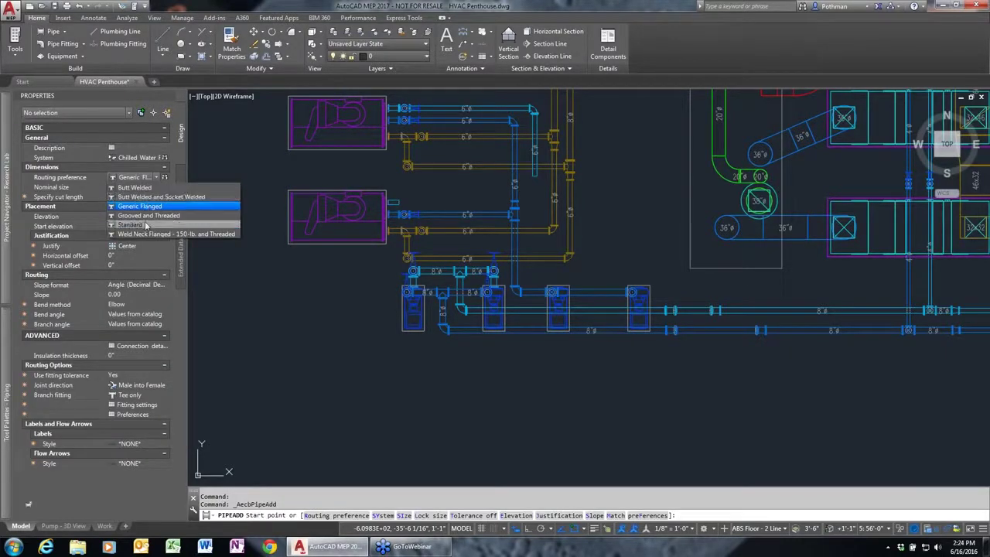
{"action": "left_click", "coordinate": [151, 215]}
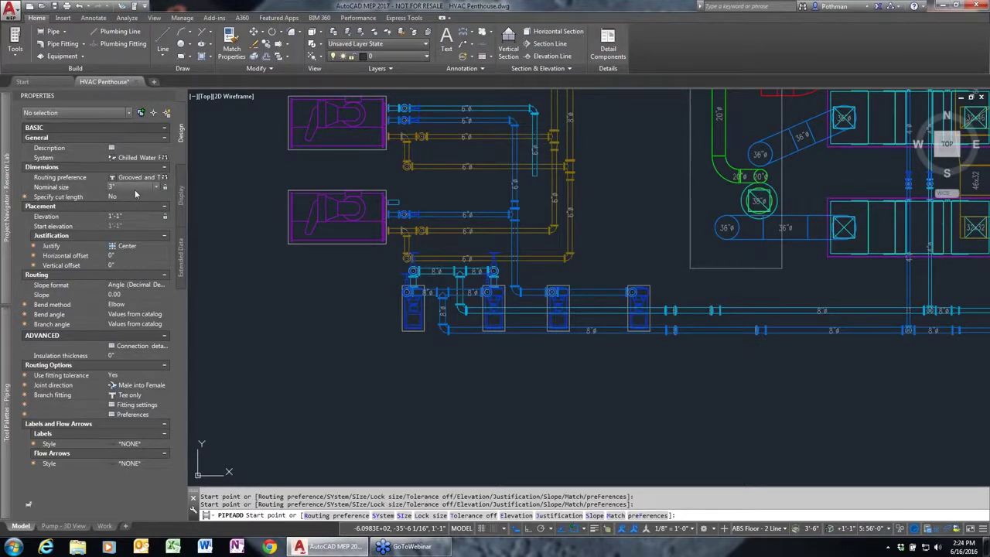
- Route the first 3" segments right, down through an elbow, and right again
{"action": "left_click", "coordinate": [386, 304]}
{"action": "left_click", "coordinate": [592, 304]}
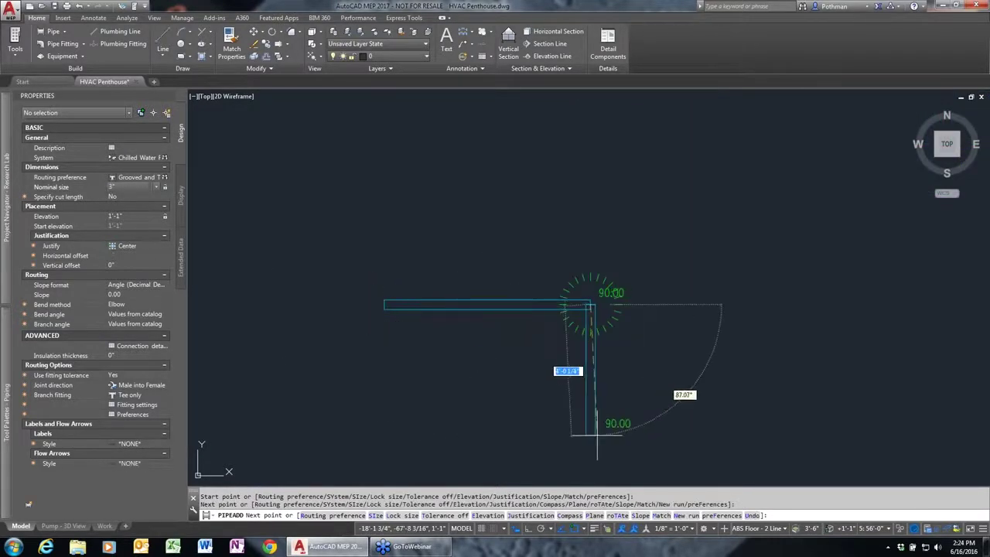
{"action": "left_click", "coordinate": [589, 436]}
{"action": "left_click", "coordinate": [744, 435]}
- Increase the nominal size to 4", finish the run right, up, left and up, then window-select its 19 pieces
{"action": "left_click", "coordinate": [159, 188]}
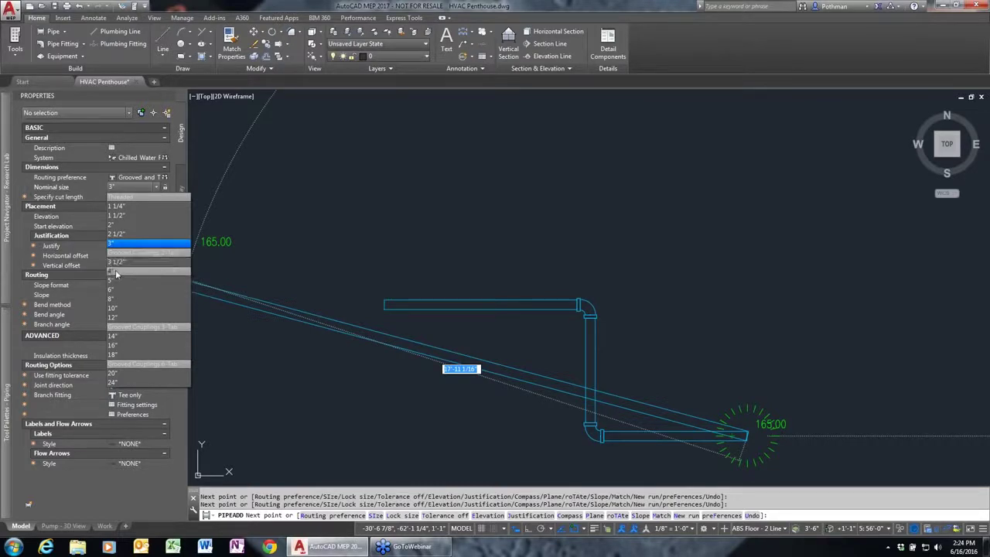
{"action": "left_click", "coordinate": [133, 266]}
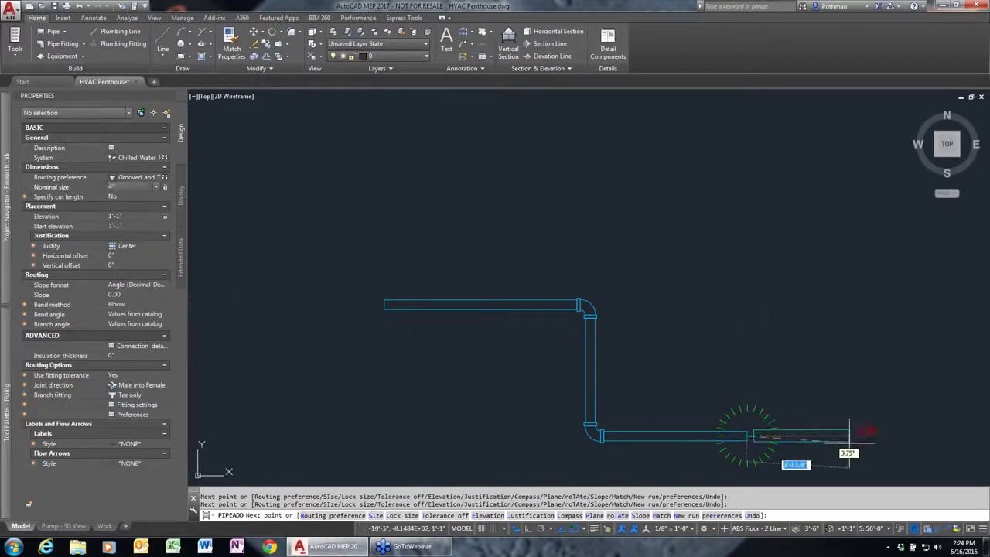
{"action": "left_click", "coordinate": [853, 435]}
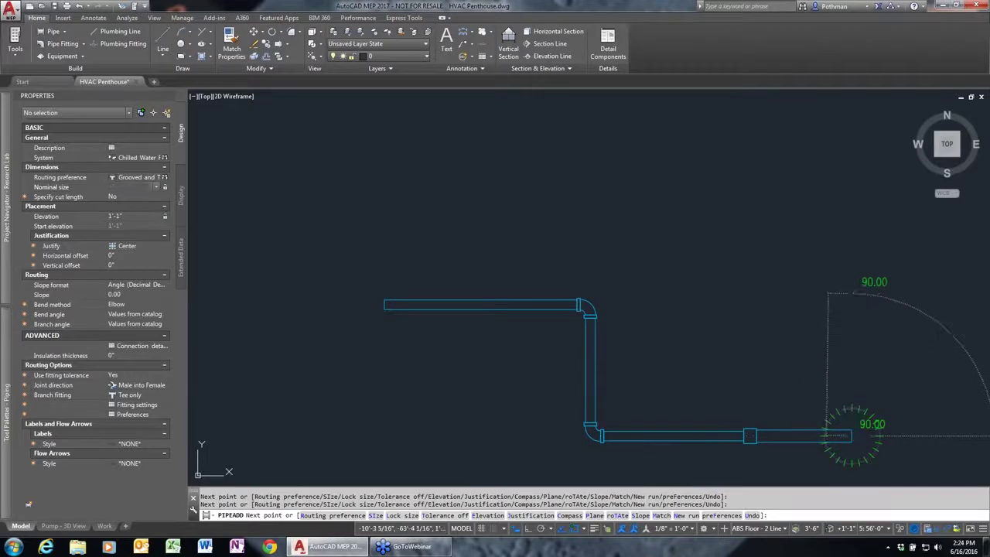
{"action": "left_click", "coordinate": [851, 293]}
{"action": "left_click", "coordinate": [742, 292]}
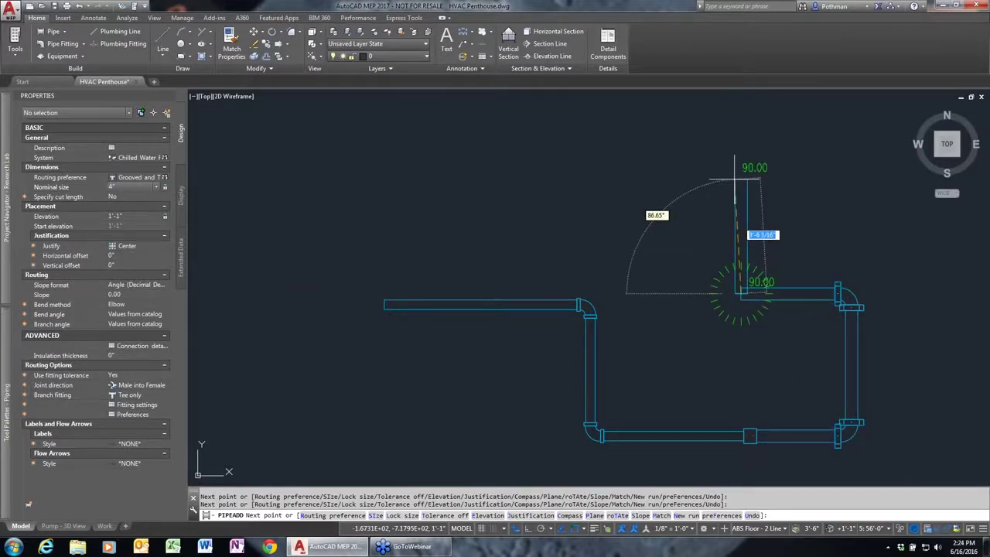
{"action": "left_click", "coordinate": [741, 182]}
{"action": "key", "text": "Return"}
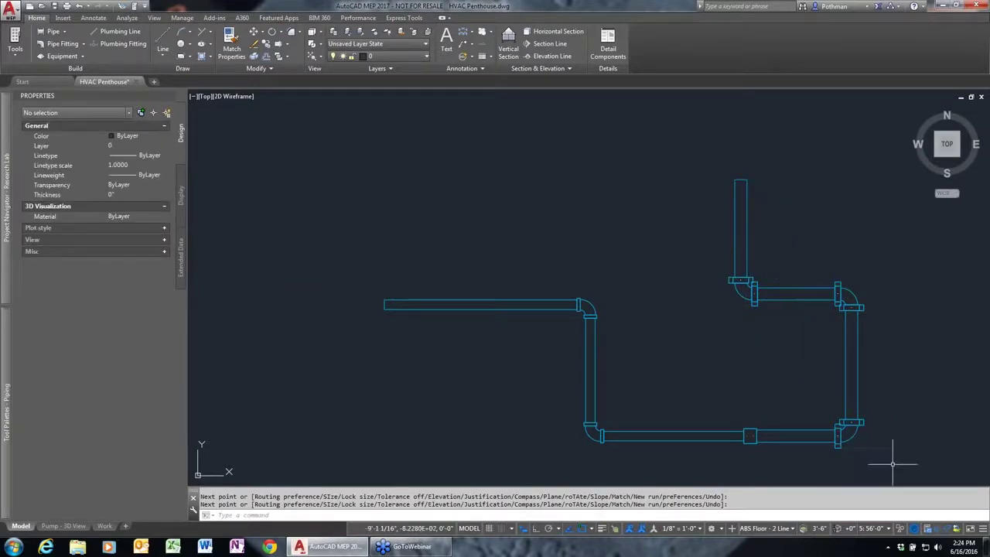
{"action": "left_click", "coordinate": [896, 466]}
{"action": "left_click", "coordinate": [424, 214]}
{"action": "right_click", "coordinate": [469, 216]}
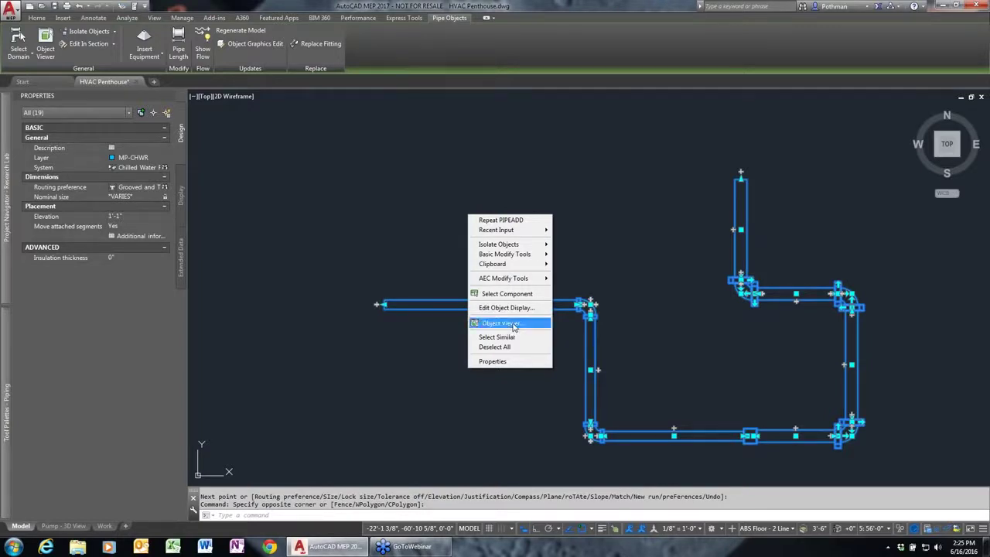
{"action": "left_click", "coordinate": [514, 325]}
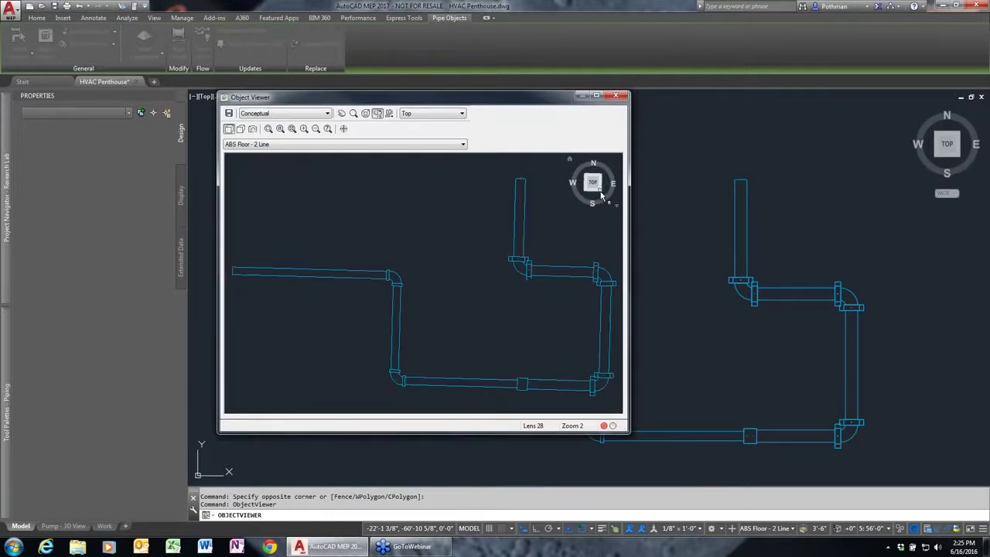
{"action": "left_click", "coordinate": [601, 193]}
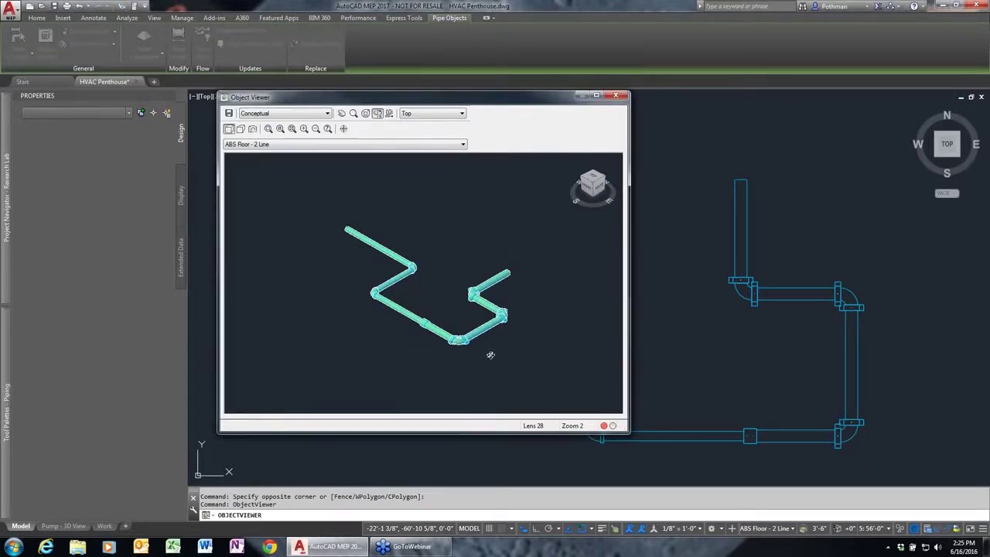
{"action": "scroll", "coordinate": [489, 354], "scroll_direction": "up", "scroll_amount": 5}
{"action": "left_click_drag", "start_coordinate": [484, 352], "coordinate": [431, 250]}
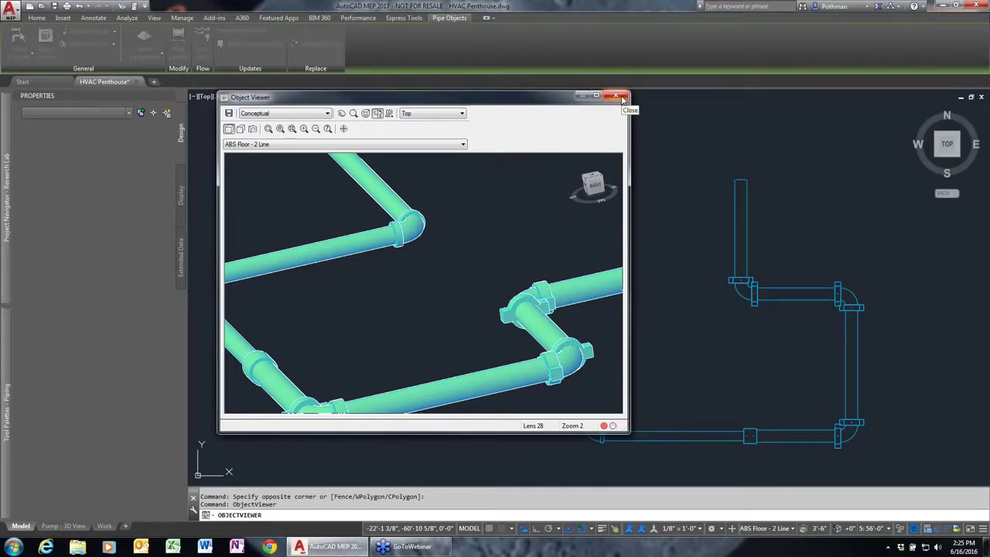
{"action": "left_click", "coordinate": [617, 97]}
{"action": "scroll", "coordinate": [643, 270], "scroll_direction": "down", "scroll_amount": 2}
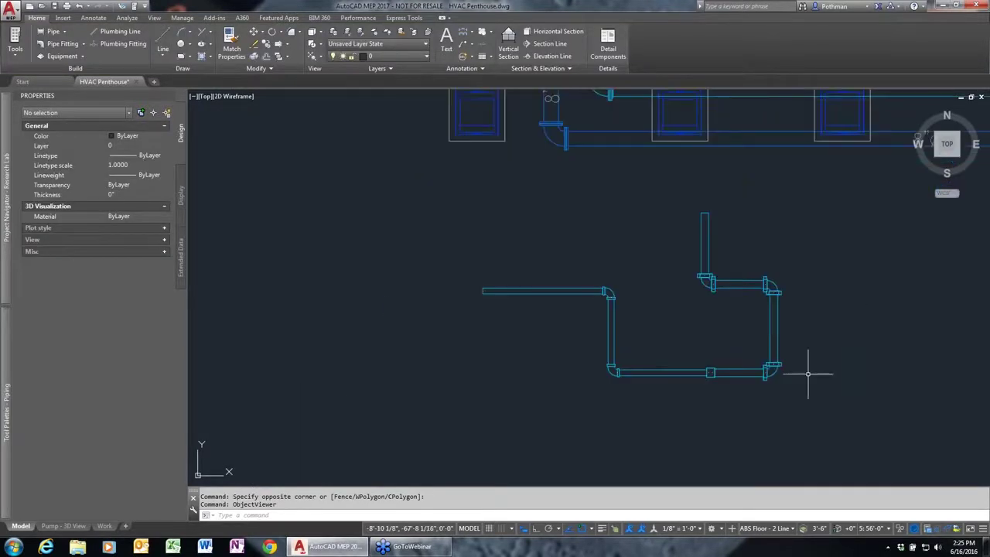
- Window-select the sample pipes and fittings and delete them
{"action": "left_click", "coordinate": [831, 394]}
{"action": "left_click", "coordinate": [519, 225]}
{"action": "key", "text": "Delete"}
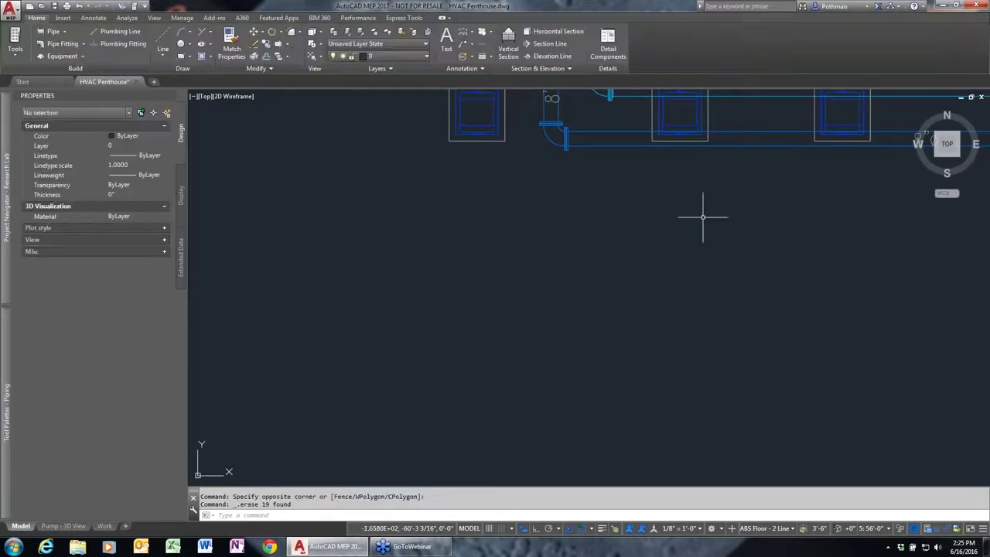
- Pan back to the pumps and existing piping, then select the rightmost pump
{"action": "middle_click_drag", "start_coordinate": [670, 236], "coordinate": [491, 433]}
{"action": "scroll", "coordinate": [518, 404], "scroll_direction": "down", "scroll_amount": 2}
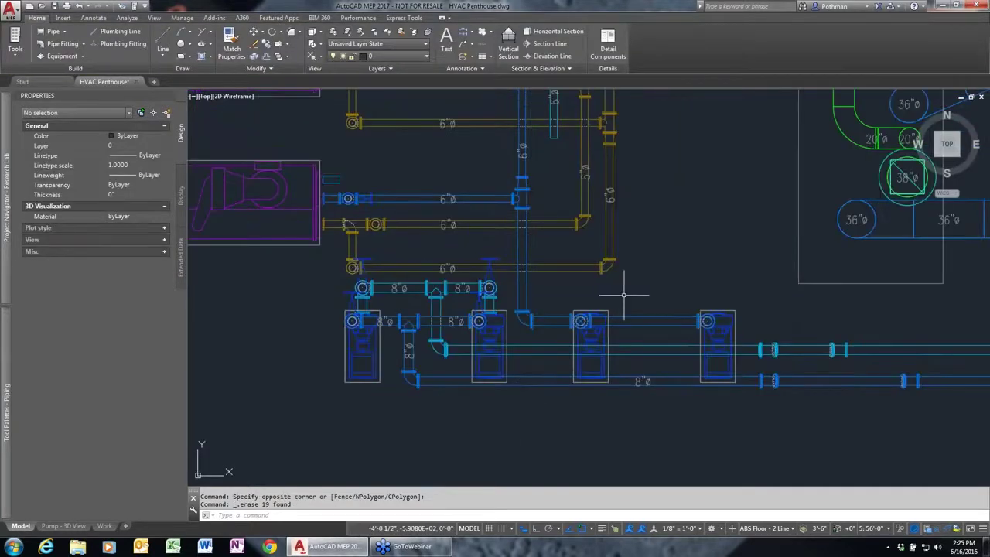
{"action": "middle_click_drag", "start_coordinate": [625, 287], "coordinate": [612, 328]}
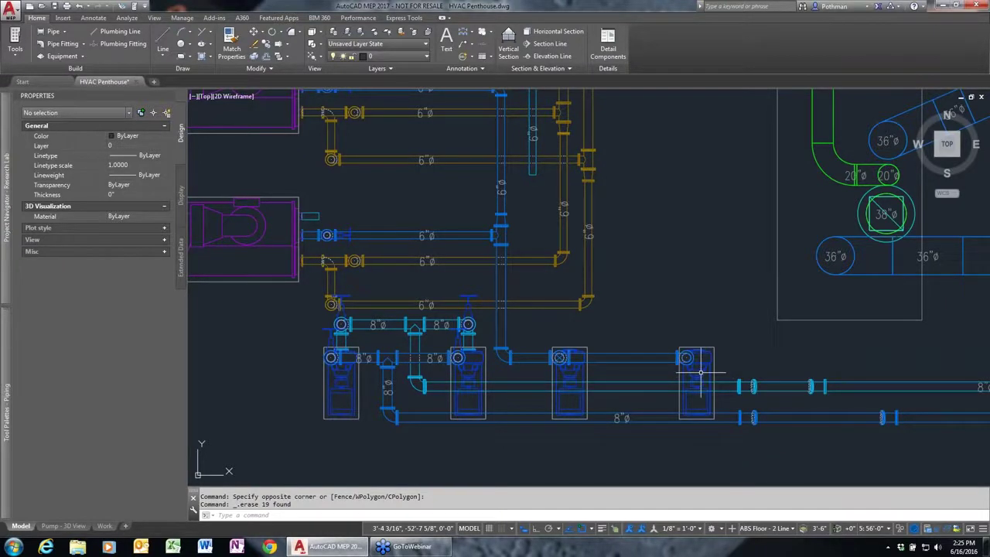
{"action": "left_click", "coordinate": [701, 373]}
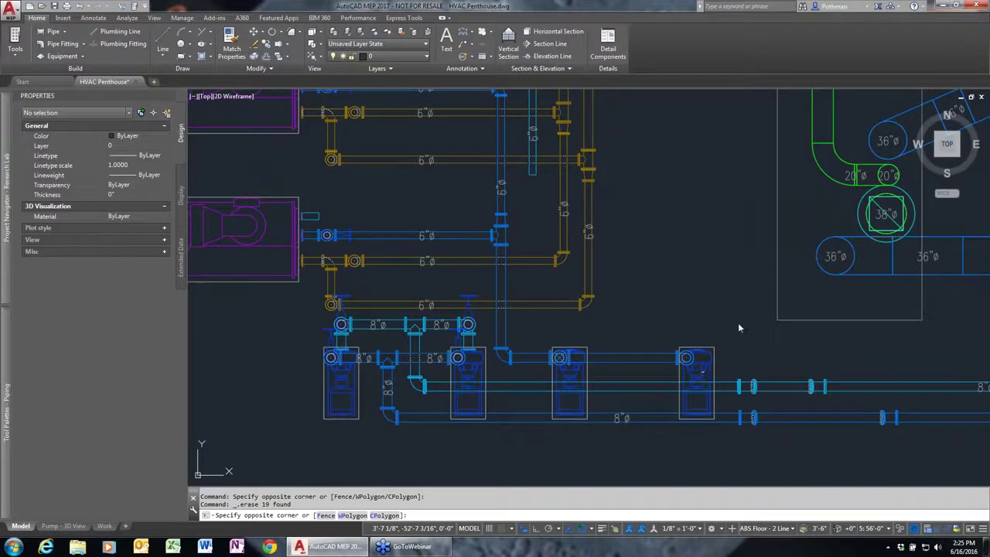
{"action": "key", "text": "Escape"}
{"action": "key", "text": "Escape"}
{"action": "left_click", "coordinate": [712, 360]}
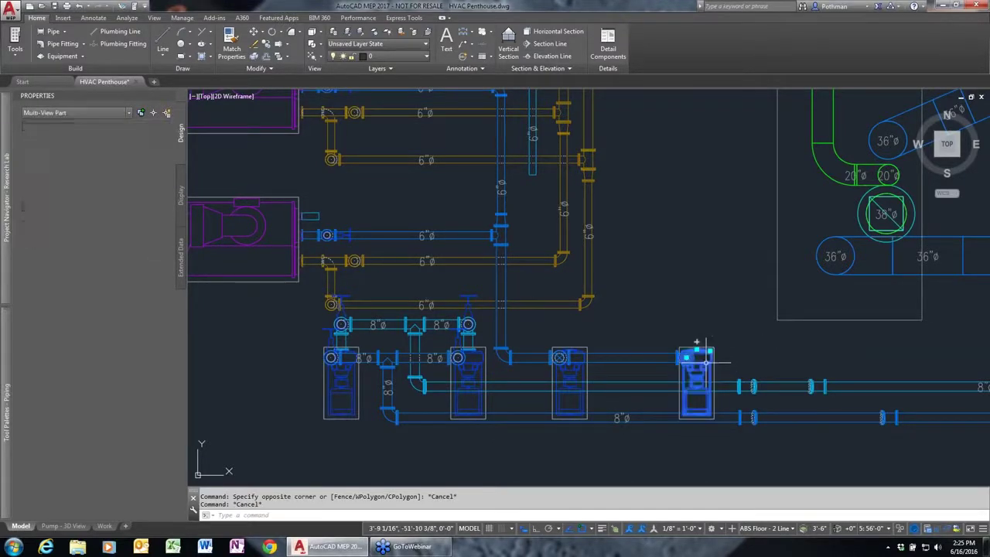
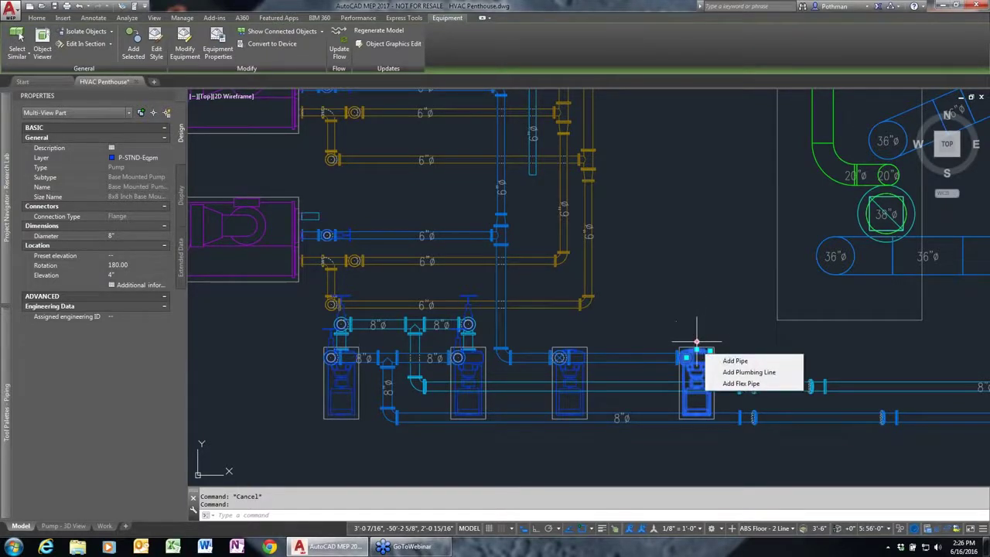
- Route a Generic Flanged 8" pipe from the right pump's connector to the neighbouring pump
{"action": "left_click", "coordinate": [696, 341]}
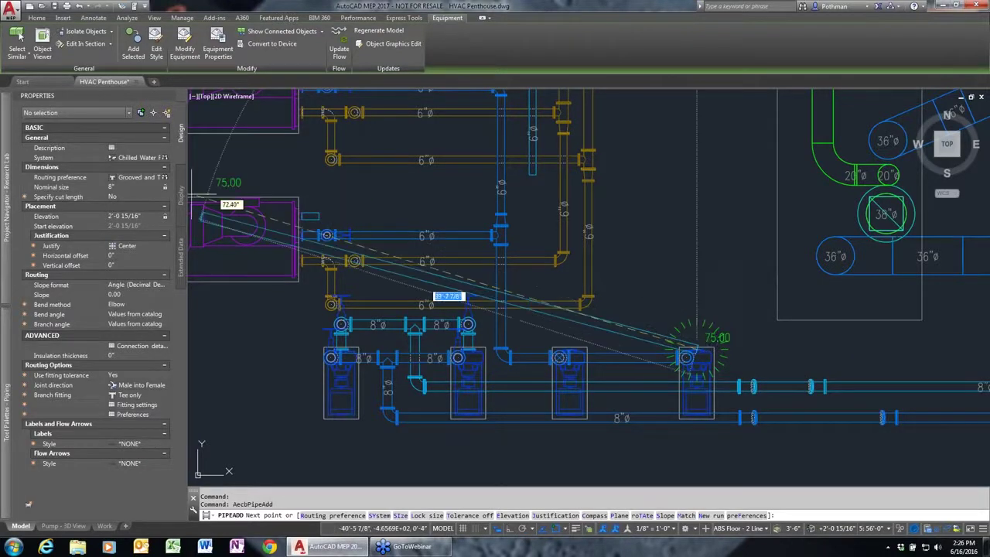
{"action": "left_click", "coordinate": [156, 178]}
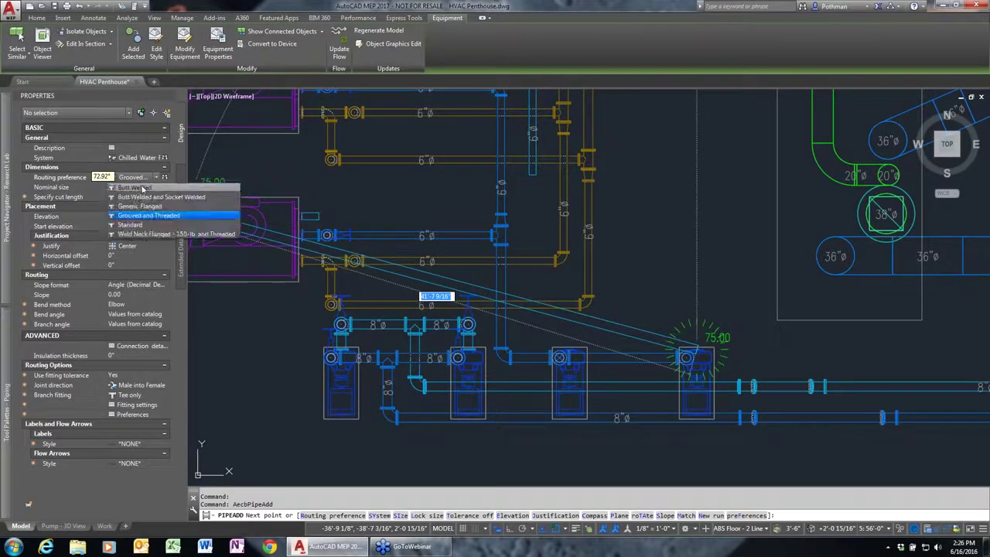
{"action": "left_click", "coordinate": [194, 213]}
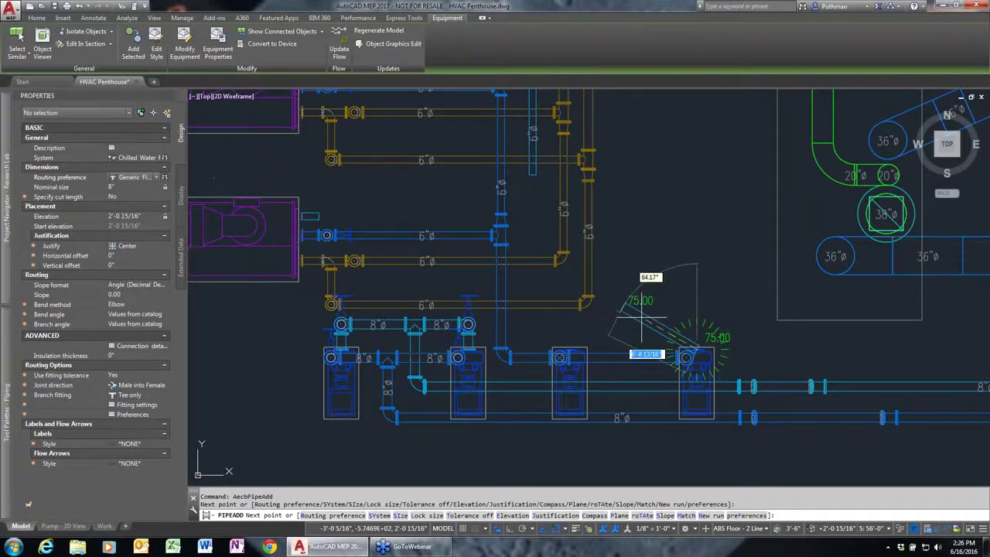
{"action": "left_click", "coordinate": [696, 319]}
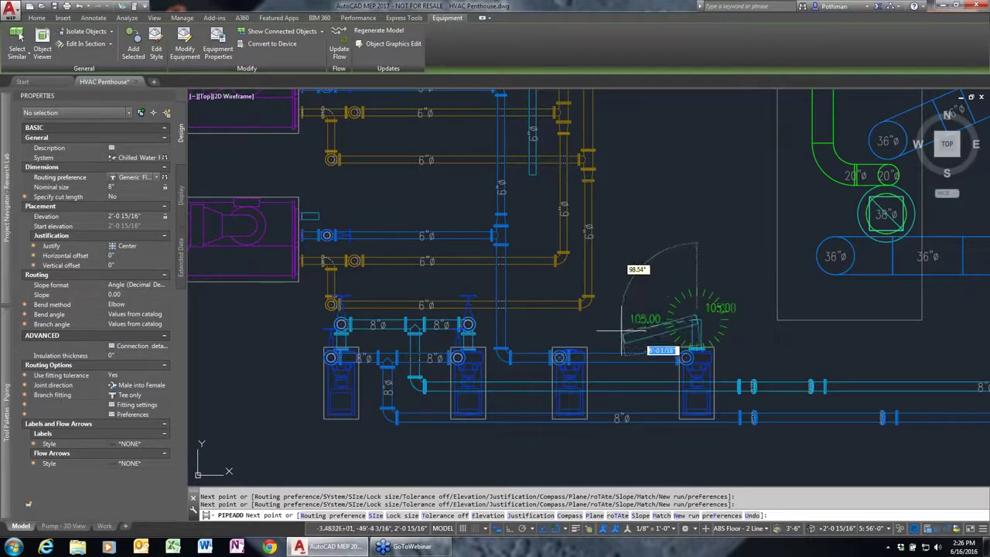
{"action": "key", "text": "F3"}
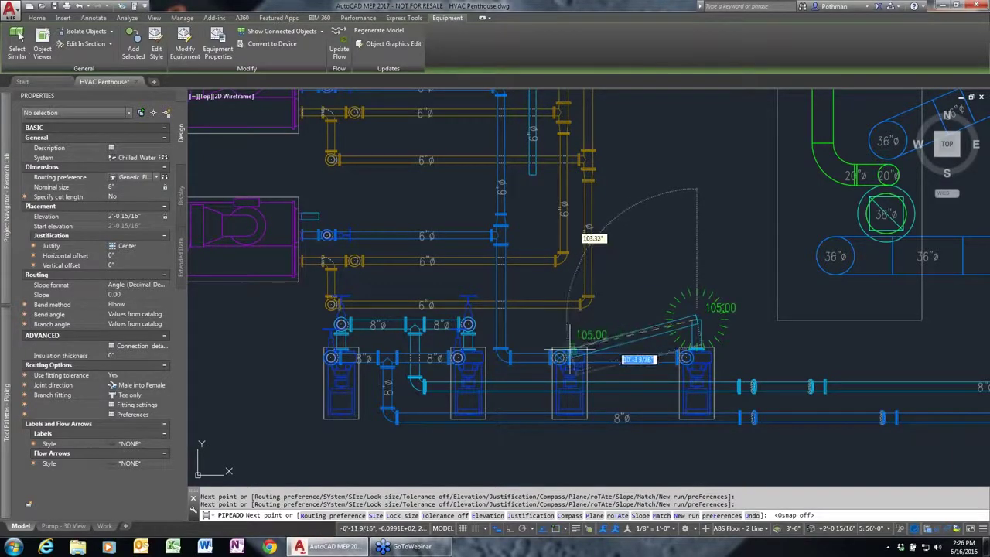
{"action": "left_click", "coordinate": [570, 334]}
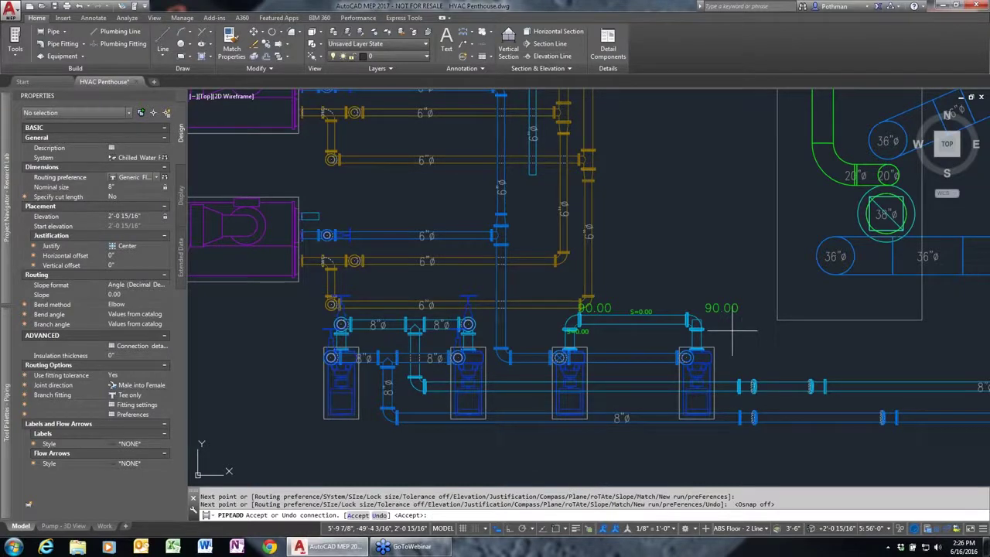
{"action": "key", "text": "Return"}
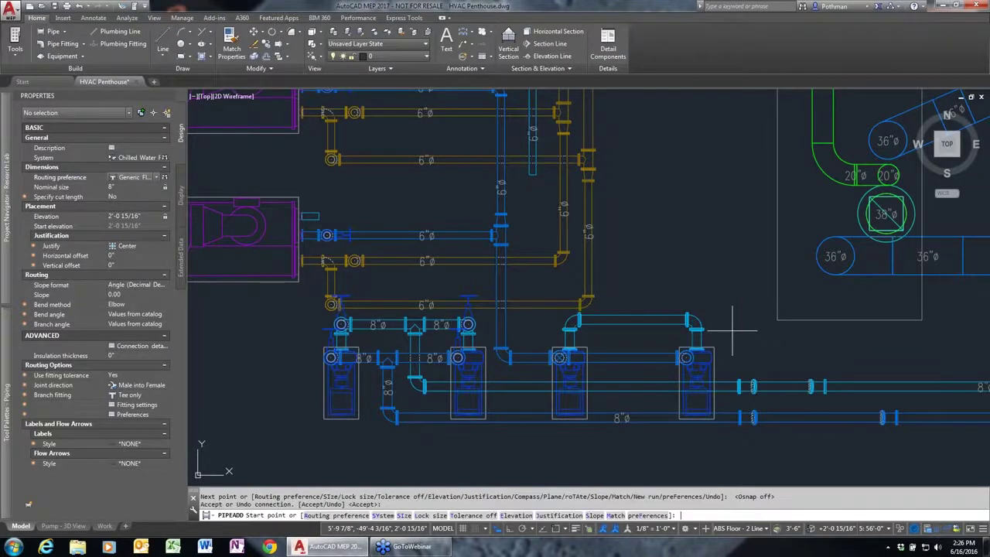
- Zoom in on the pipe between the elbows, try moving it, then cancel
{"action": "key", "text": "Escape"}
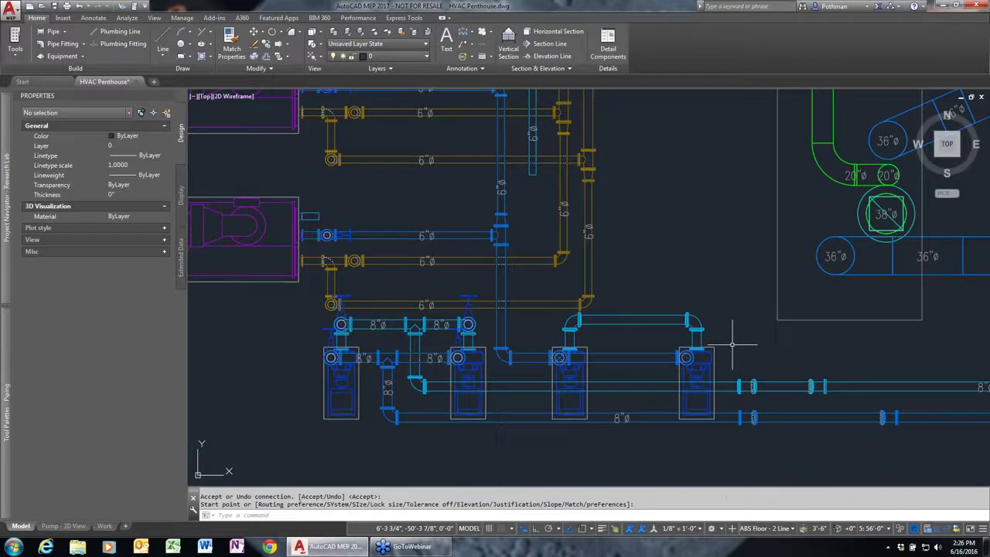
{"action": "scroll", "coordinate": [704, 335], "scroll_direction": "up", "scroll_amount": 3}
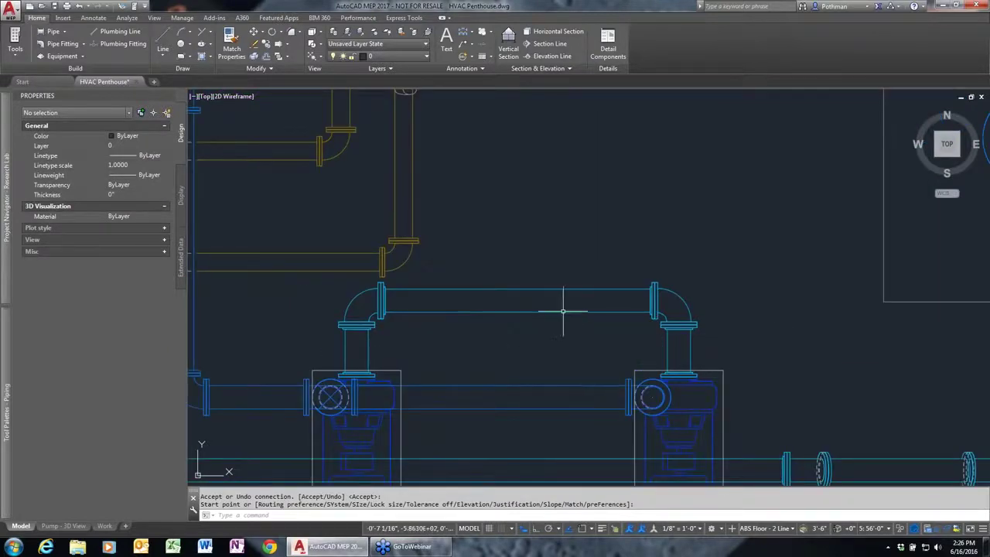
{"action": "left_click", "coordinate": [525, 300]}
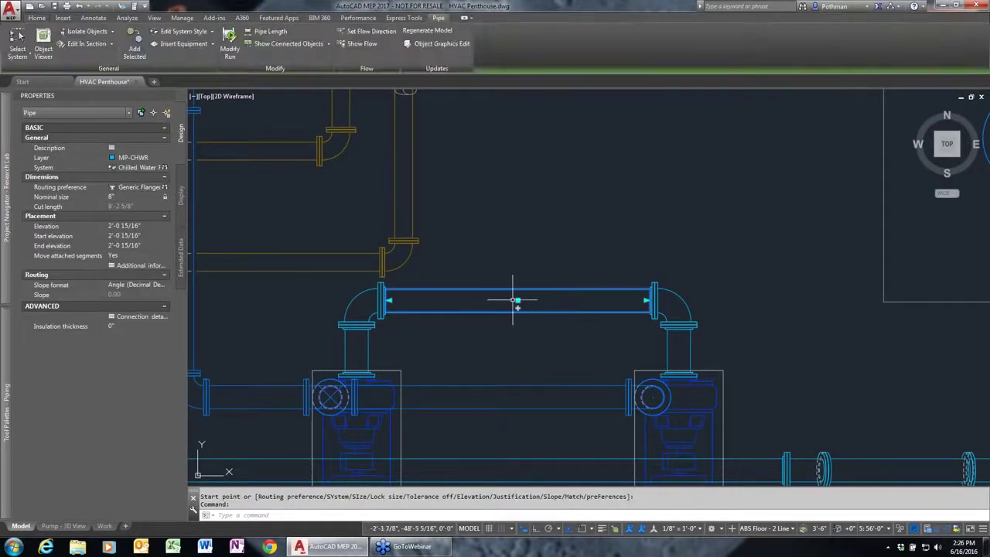
{"action": "left_click", "coordinate": [518, 301]}
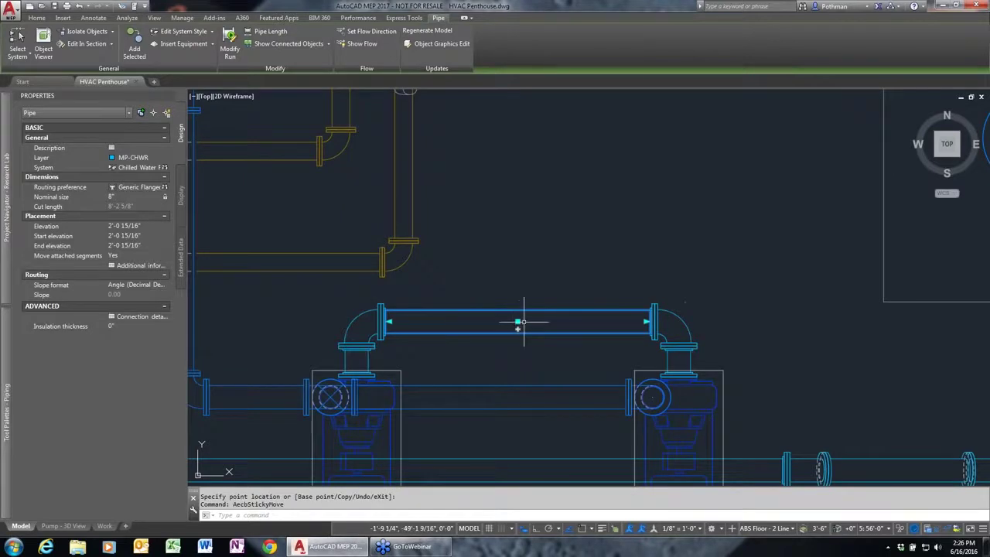
{"action": "left_click", "coordinate": [517, 299]}
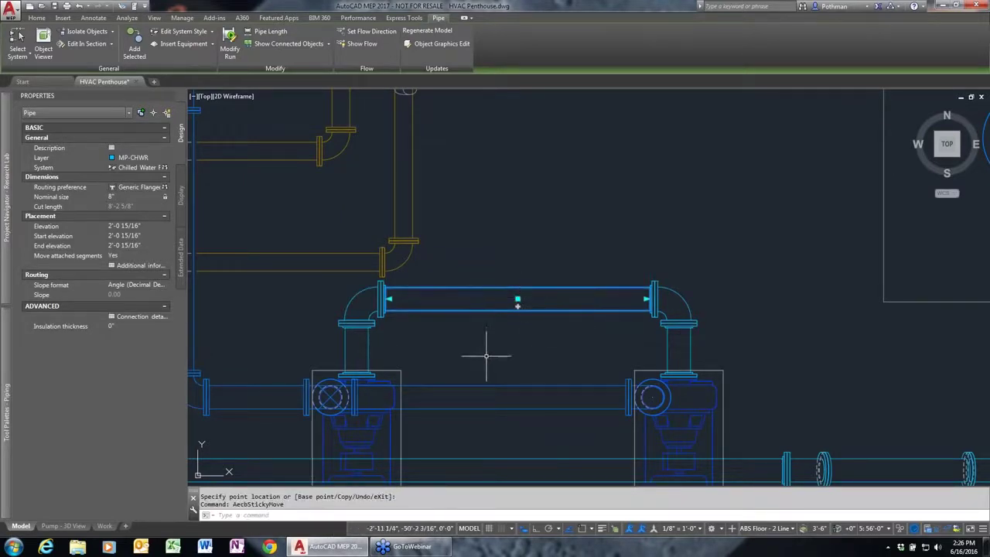
{"action": "key", "text": "Escape"}
- Reselect the upper bridging pipe and start a branch from its midpoint grip
{"action": "middle_click_drag", "start_coordinate": [488, 354], "coordinate": [551, 238]}
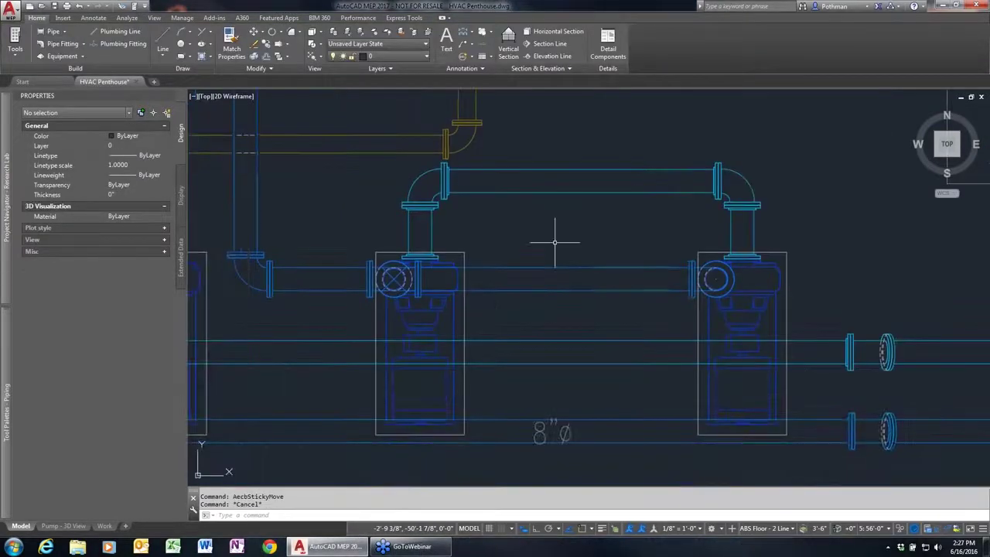
{"action": "left_click", "coordinate": [600, 192]}
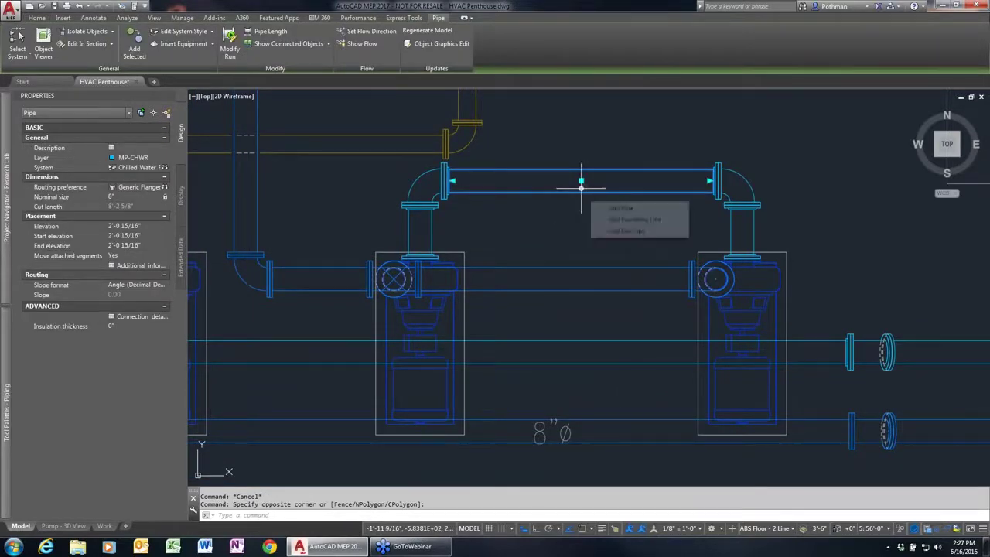
{"action": "left_click", "coordinate": [581, 188]}
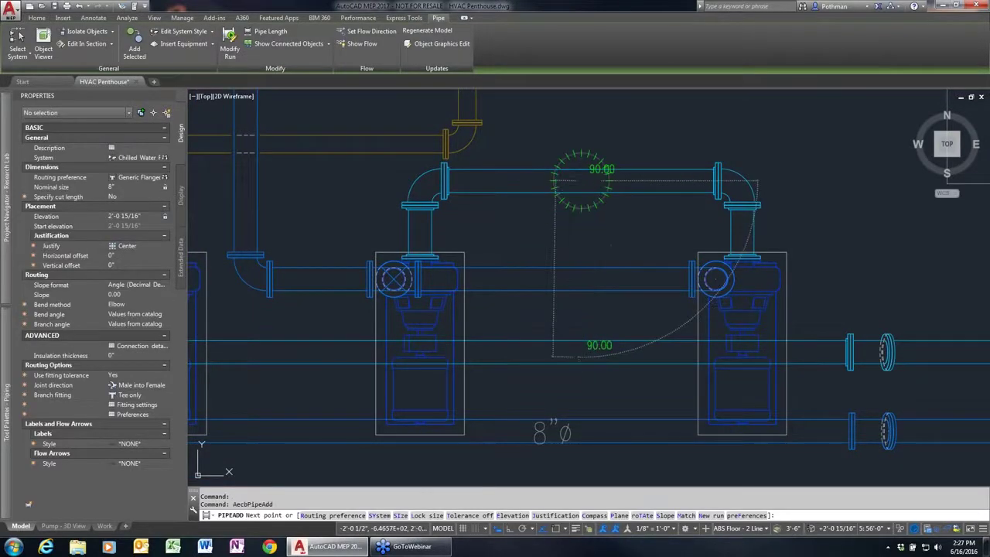
- Tee a vertical branch down to the lower pipe, cycling connection solutions before accepting one
{"action": "left_click", "coordinate": [578, 354]}
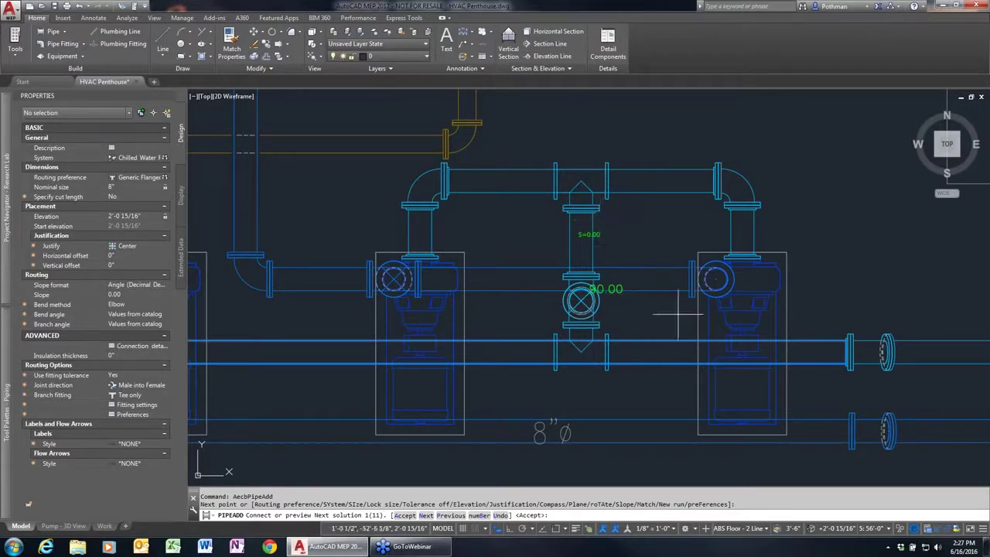
{"action": "type", "text": "n"}
{"action": "key", "text": "Return"}
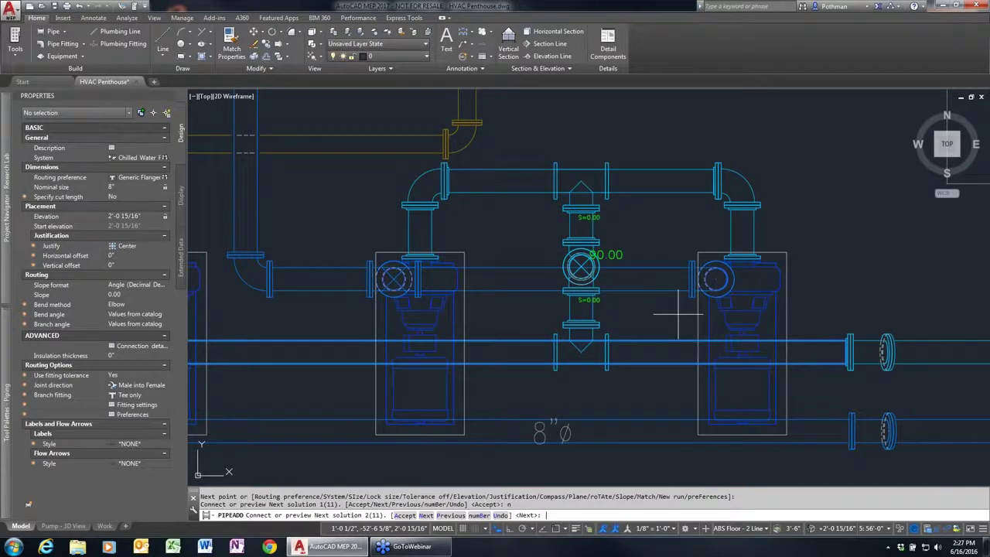
{"action": "key", "text": "Return"}
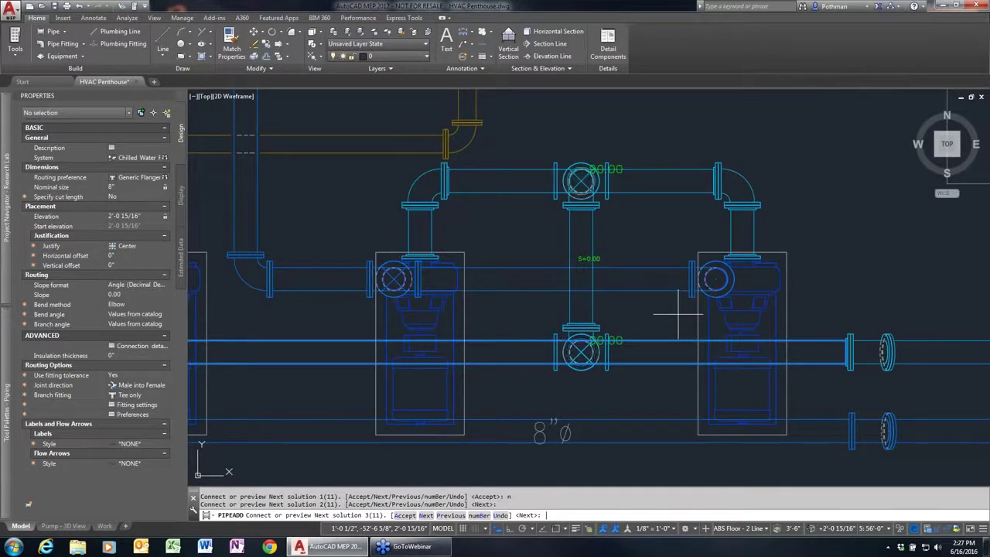
{"action": "key", "text": "Return"}
{"action": "key", "text": "Return"}
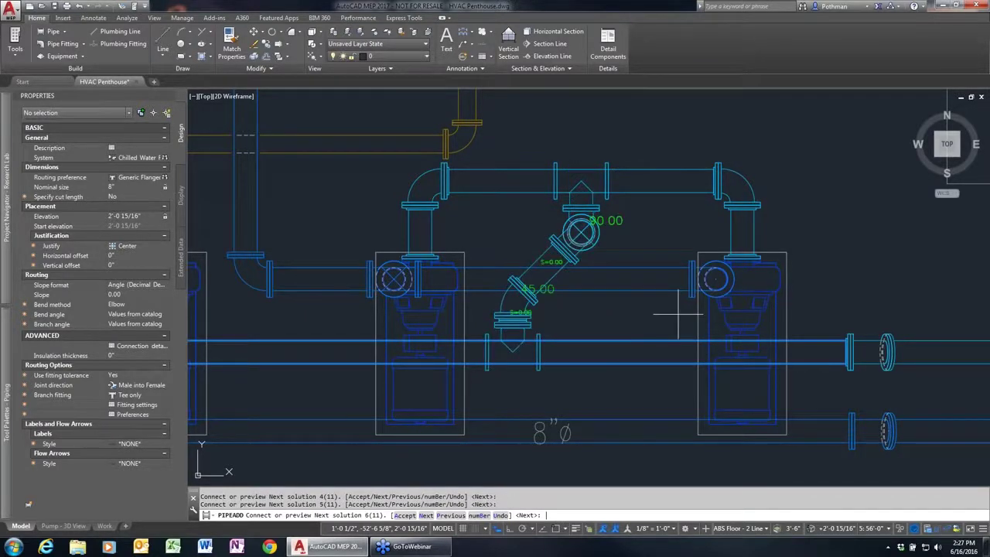
{"action": "key", "text": "Return"}
{"action": "key", "text": "Return"}
{"action": "key", "text": "Return"}
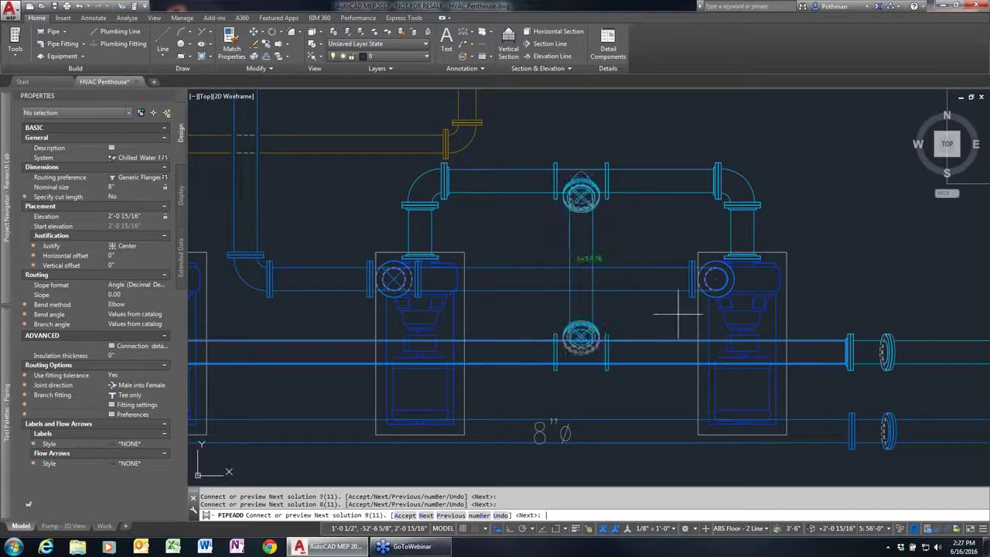
{"action": "key", "text": "Return"}
{"action": "key", "text": "Return"}
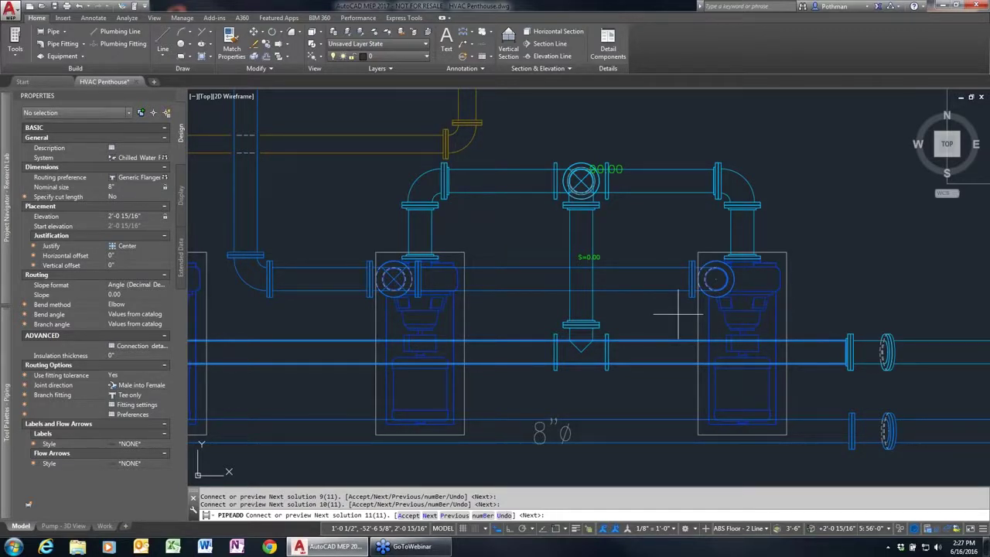
{"action": "type", "text": "a"}
{"action": "key", "text": "Return"}
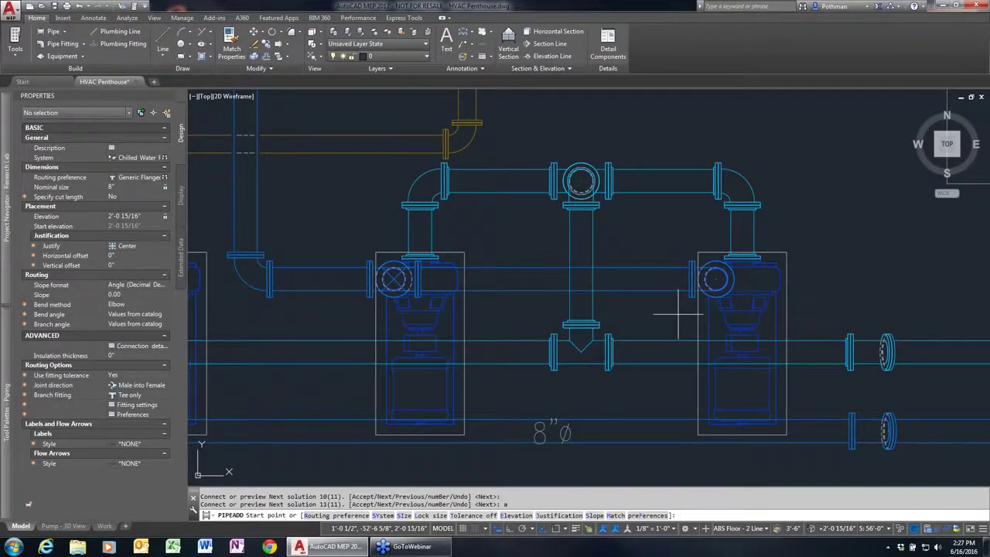
{"action": "key", "text": "Return"}
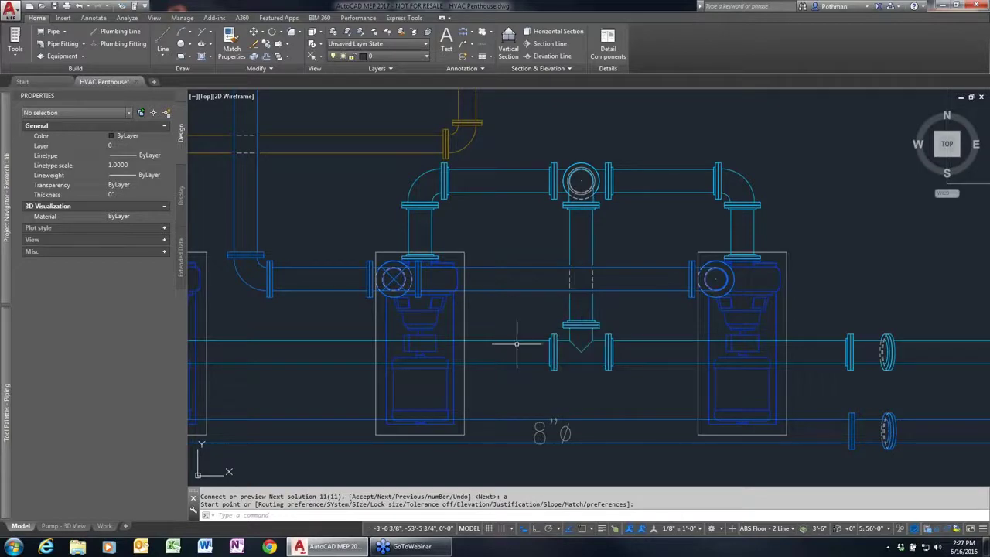
- Extend the vertical pipe from its open end down to the lower header
{"action": "scroll", "coordinate": [282, 301], "scroll_direction": "down", "scroll_amount": 3}
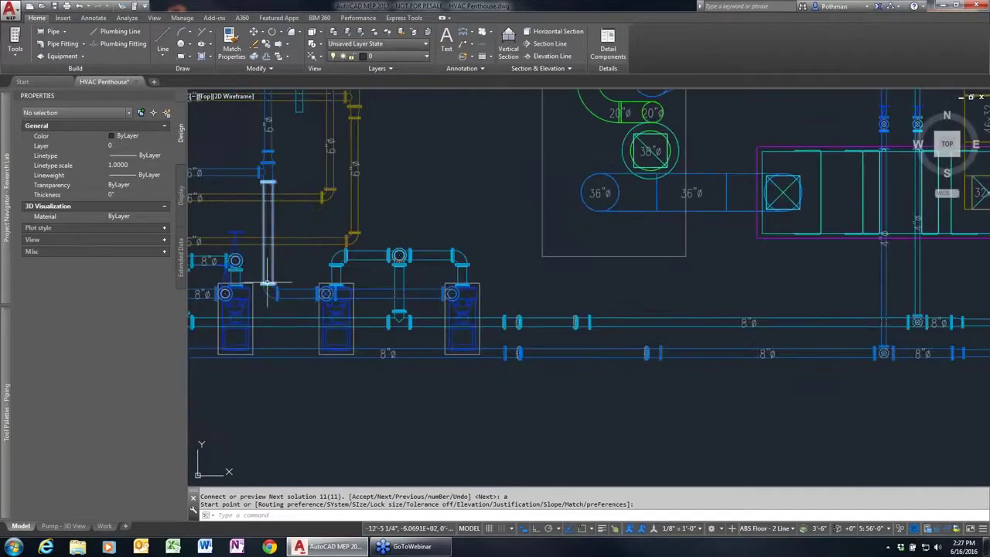
{"action": "middle_click_drag", "start_coordinate": [266, 283], "coordinate": [508, 348]}
{"action": "left_click", "coordinate": [549, 194]}
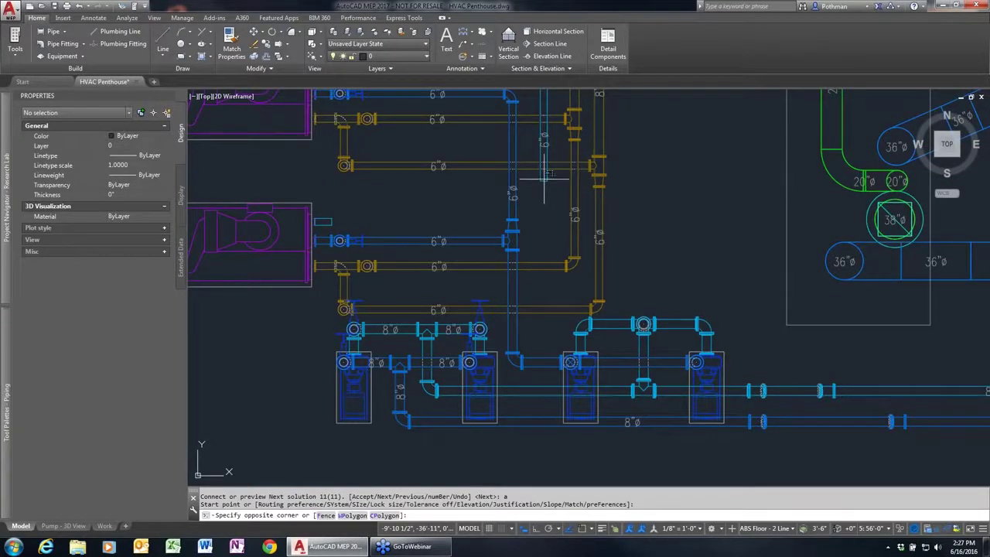
{"action": "left_click", "coordinate": [539, 189]}
{"action": "left_click", "coordinate": [544, 184]}
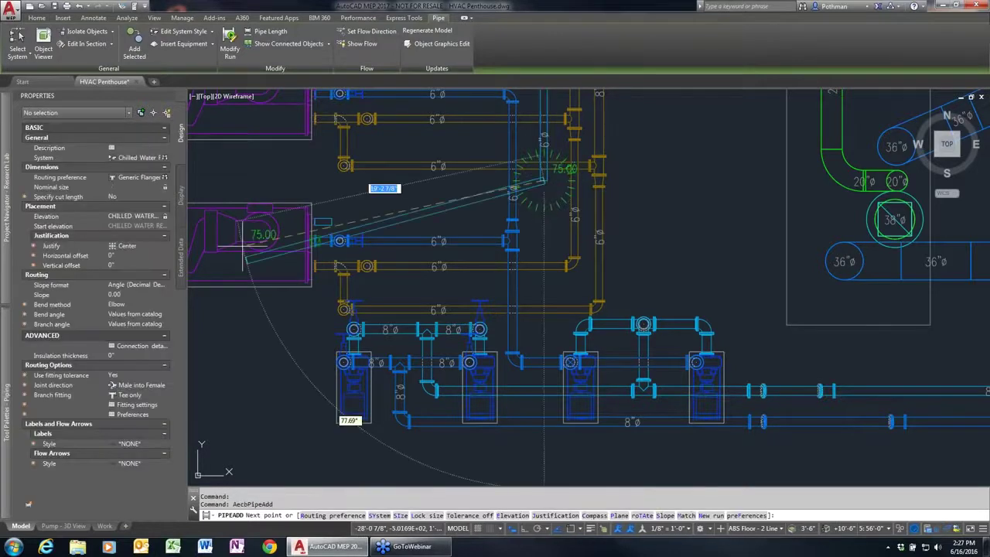
{"action": "left_click", "coordinate": [129, 188]}
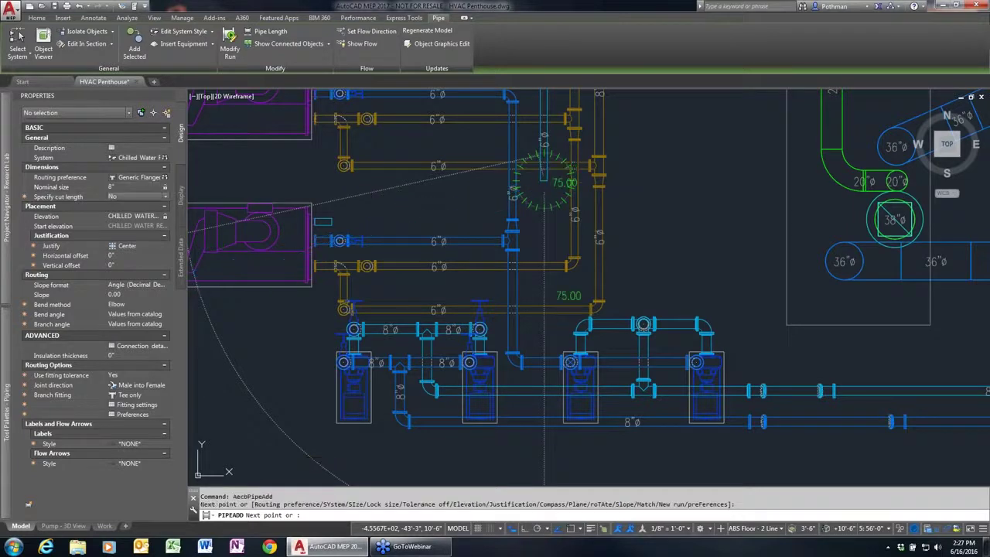
{"action": "left_click", "coordinate": [548, 310]}
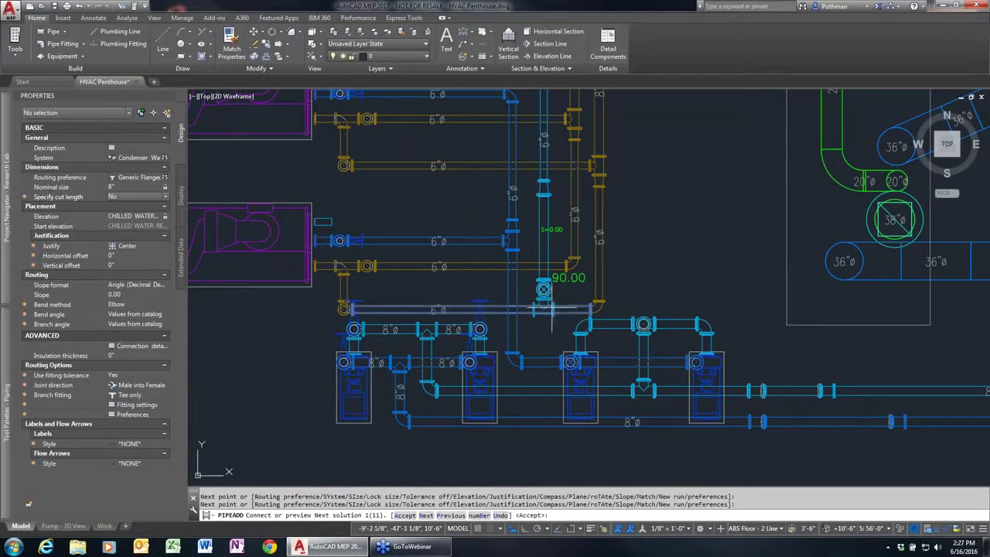
{"action": "left_click", "coordinate": [543, 400]}
{"action": "key", "text": "Return"}
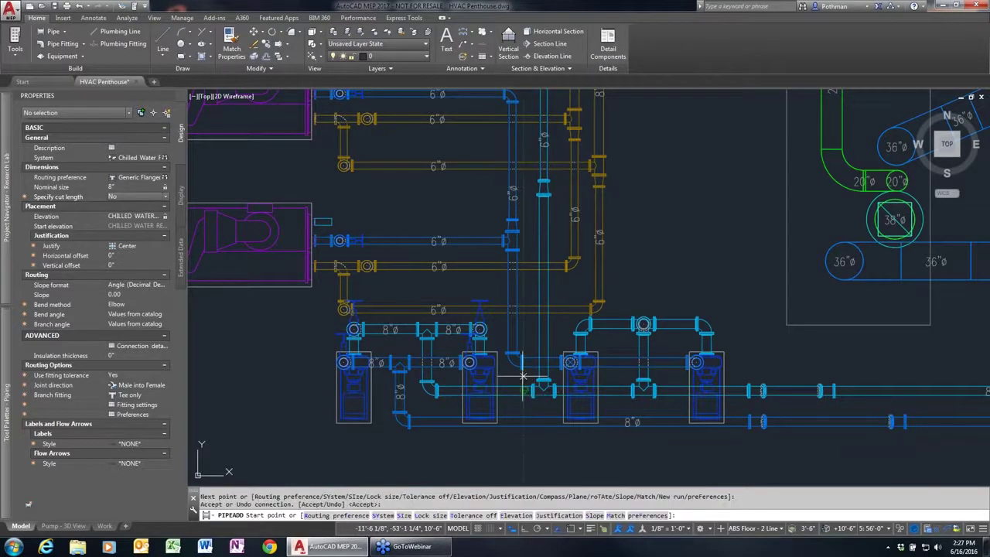
- Run a 6" pipe from the left equipment connector to the vertical pipe, using an alternate solution
{"action": "left_click", "coordinate": [329, 222]}
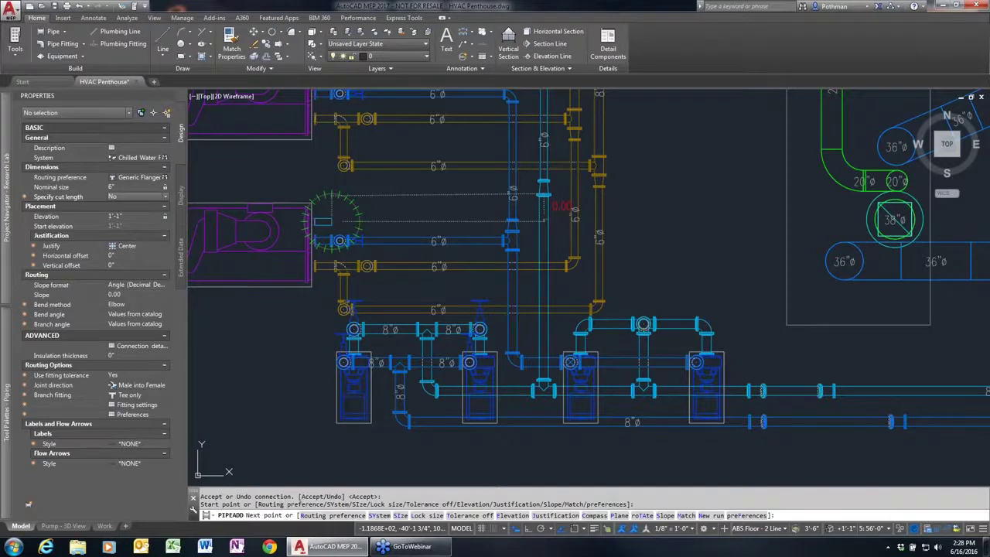
{"action": "left_click", "coordinate": [544, 220]}
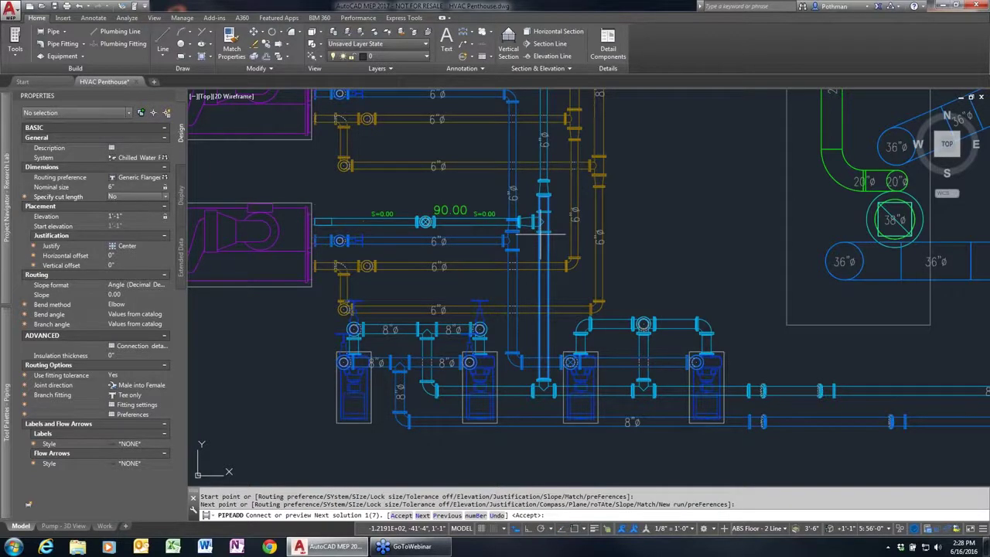
{"action": "type", "text": "p"}
{"action": "key", "text": "Return"}
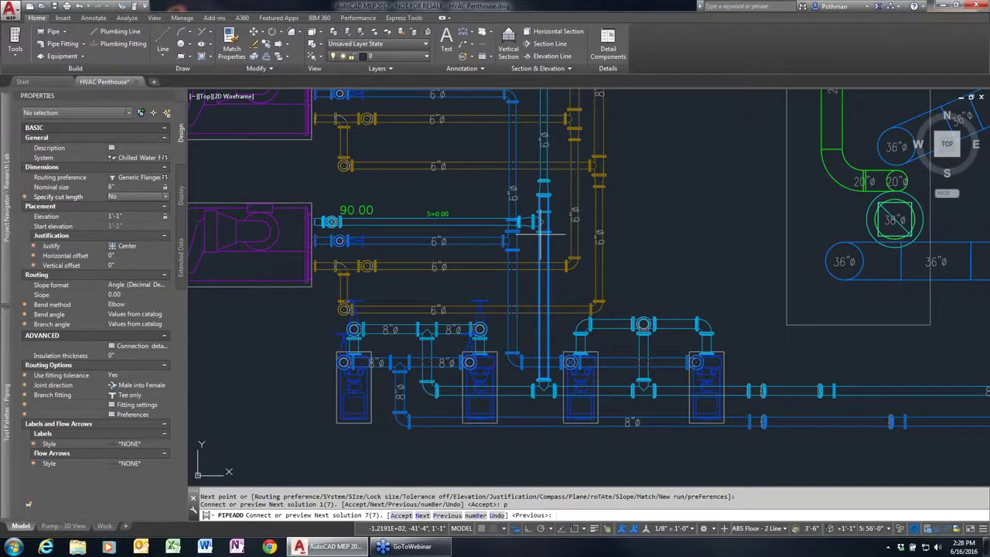
{"action": "key", "text": "Return"}
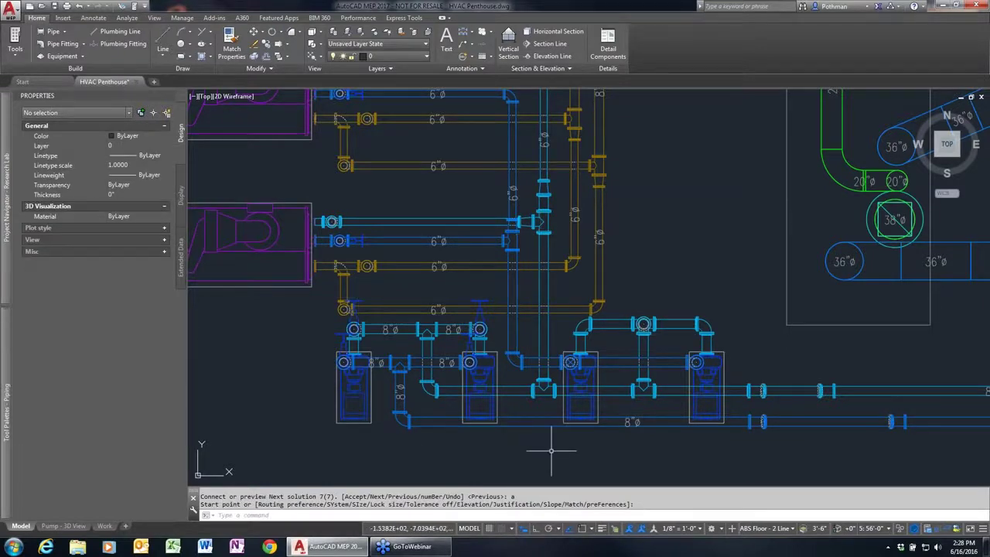
{"action": "scroll", "coordinate": [394, 408], "scroll_direction": "down", "scroll_amount": 2}
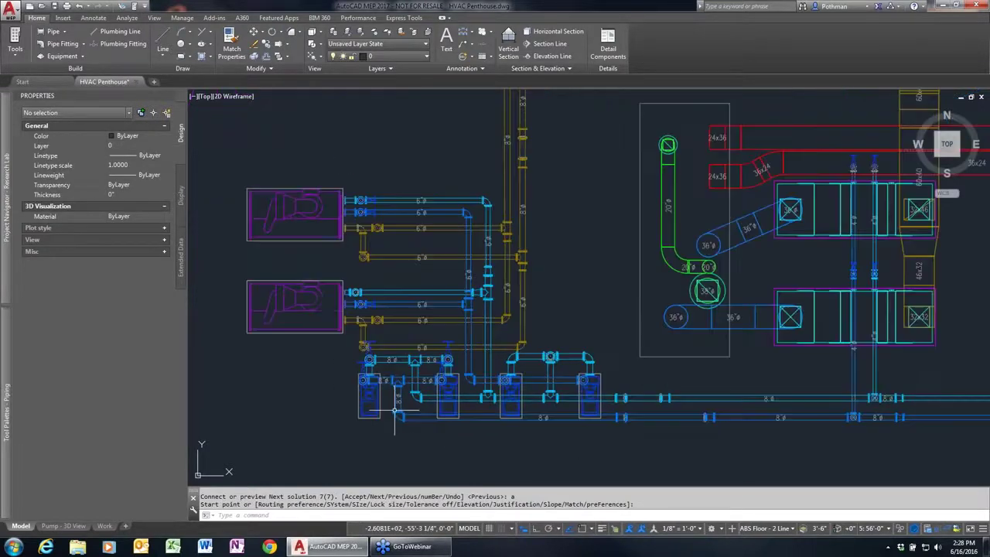
{"action": "left_click", "coordinate": [223, 155]}
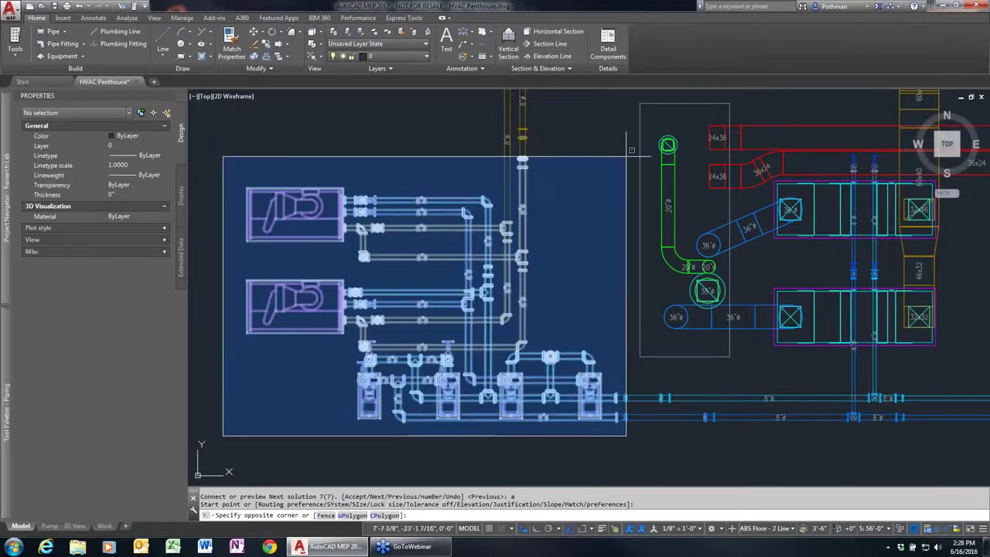
{"action": "left_click", "coordinate": [617, 435]}
{"action": "right_click", "coordinate": [596, 270]}
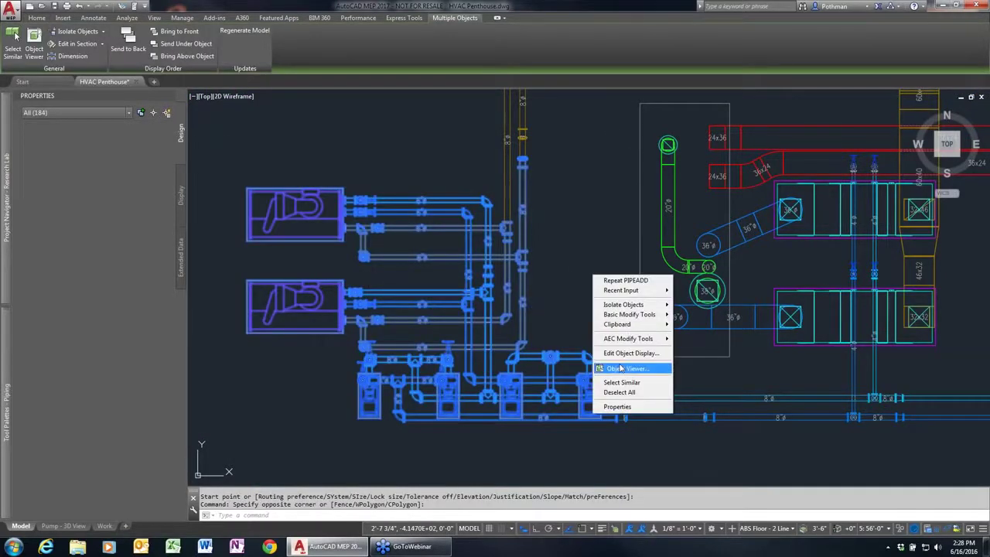
{"action": "left_click", "coordinate": [630, 369]}
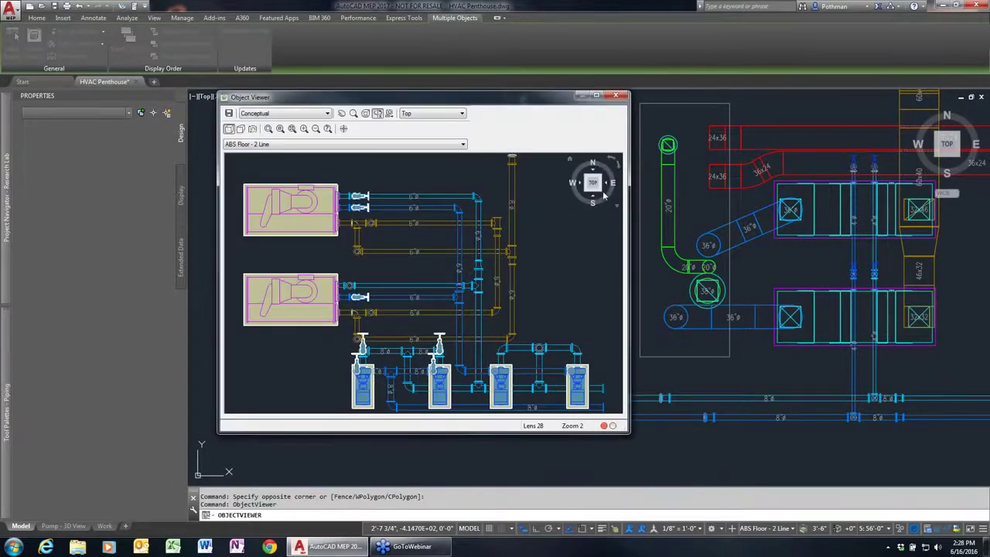
{"action": "left_click", "coordinate": [601, 191]}
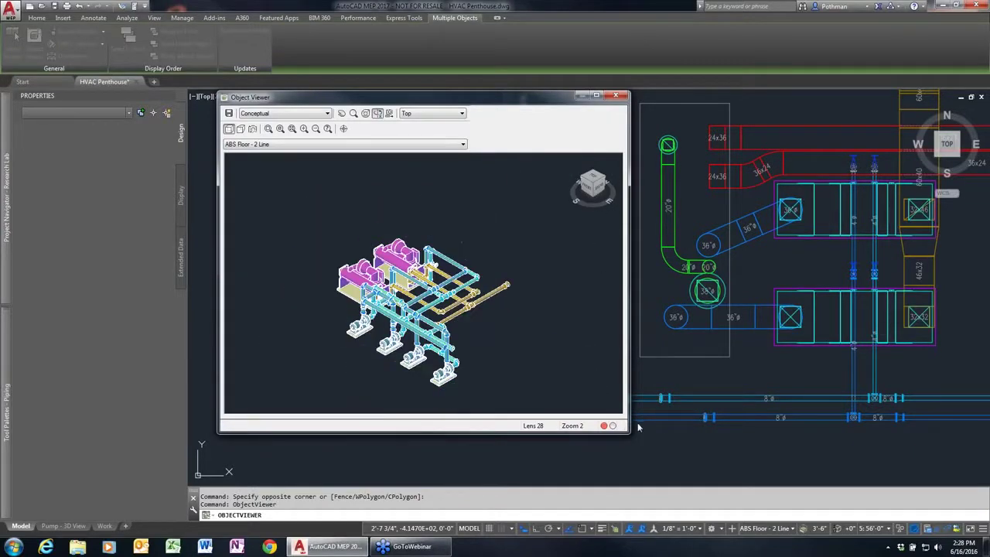
{"action": "left_click_drag", "start_coordinate": [631, 434], "coordinate": [897, 478]}
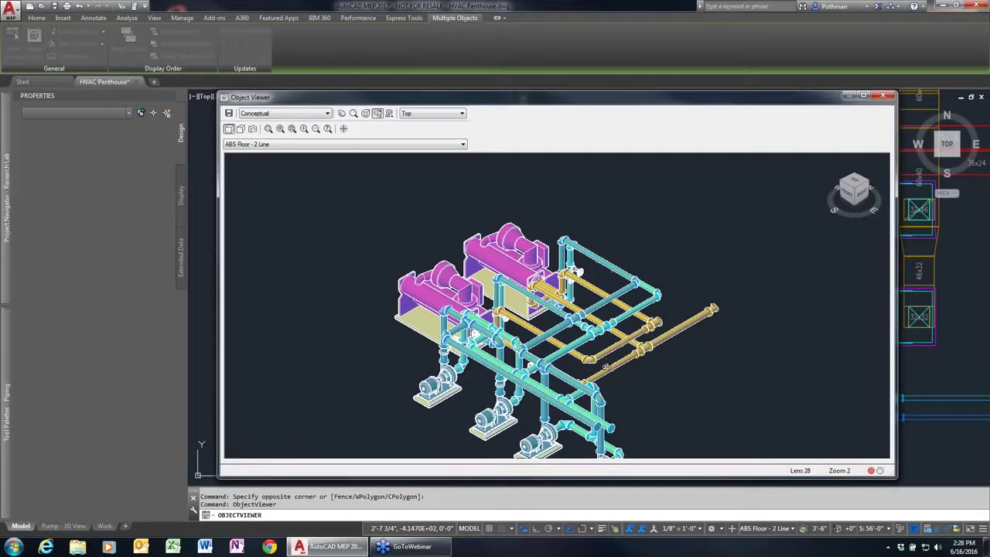
{"action": "mouse_move", "coordinate": [605, 363]}
{"action": "left_mouse_down"}
{"action": "mouse_move", "coordinate": [734, 334]}
{"action": "mouse_move", "coordinate": [610, 379]}
{"action": "mouse_move", "coordinate": [672, 359]}
{"action": "mouse_move", "coordinate": [681, 334]}
{"action": "left_mouse_up"}
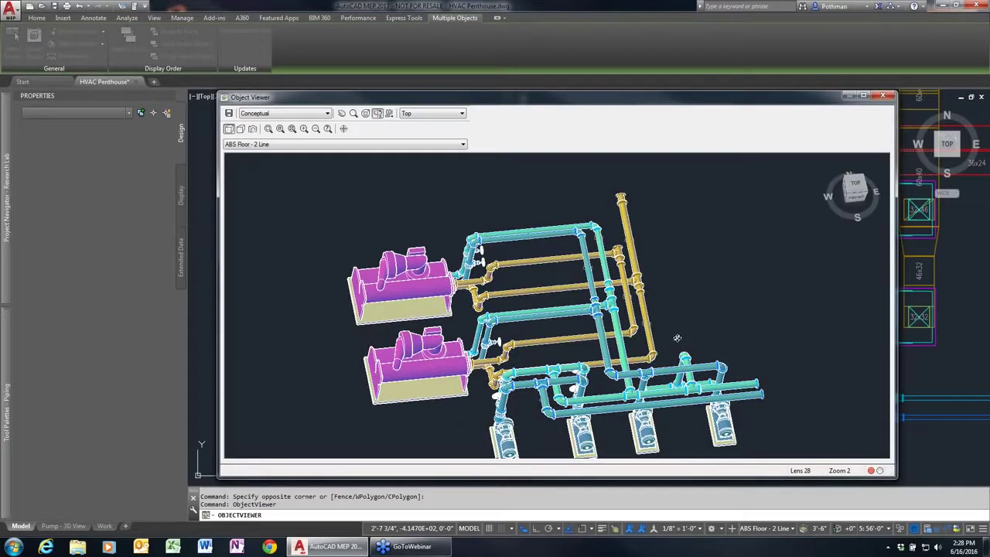
{"action": "left_click", "coordinate": [883, 97]}
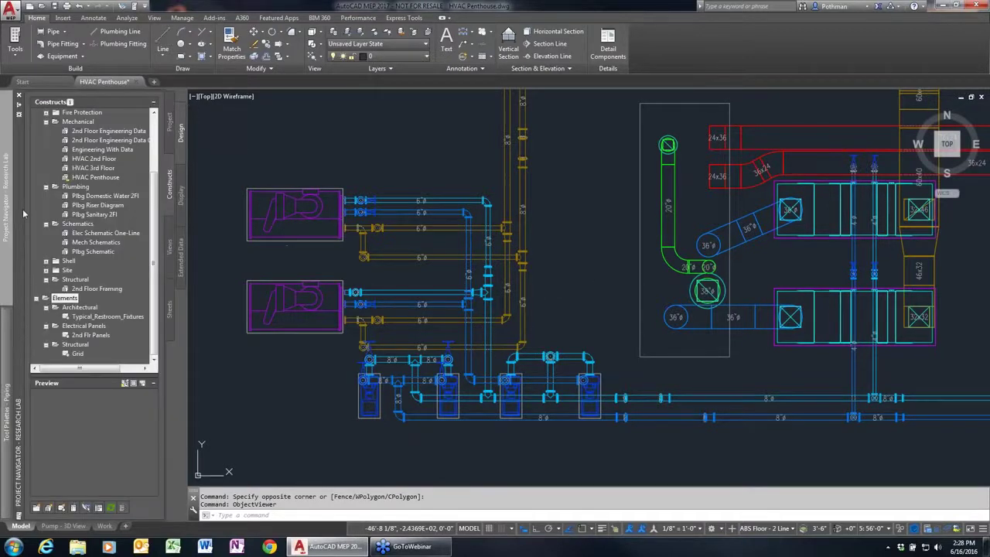
- Select the Plbg Domestic Water 2Fl construct under Plumbing in Project Navigator
{"action": "left_click", "coordinate": [91, 196]}
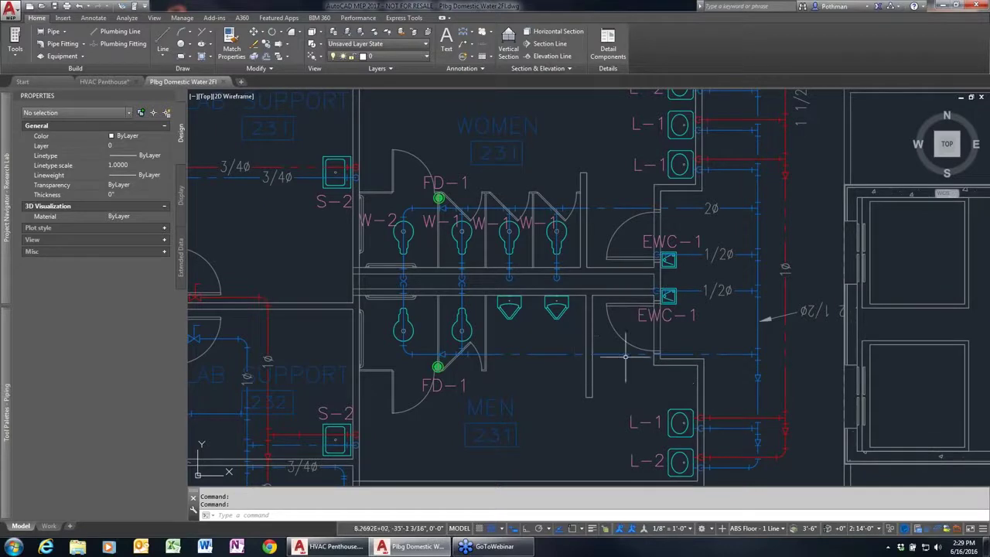
- Start a new plumbing line matching the dashed line, beginning on that existing line
{"action": "left_click", "coordinate": [619, 354]}
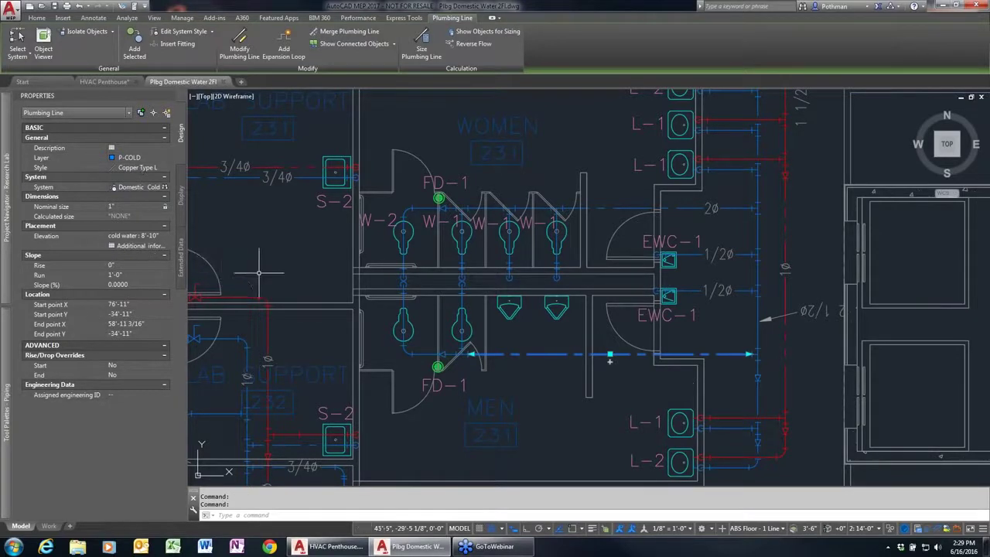
{"action": "key", "text": "Escape"}
{"action": "scroll", "coordinate": [511, 371], "scroll_direction": "up", "scroll_amount": 2}
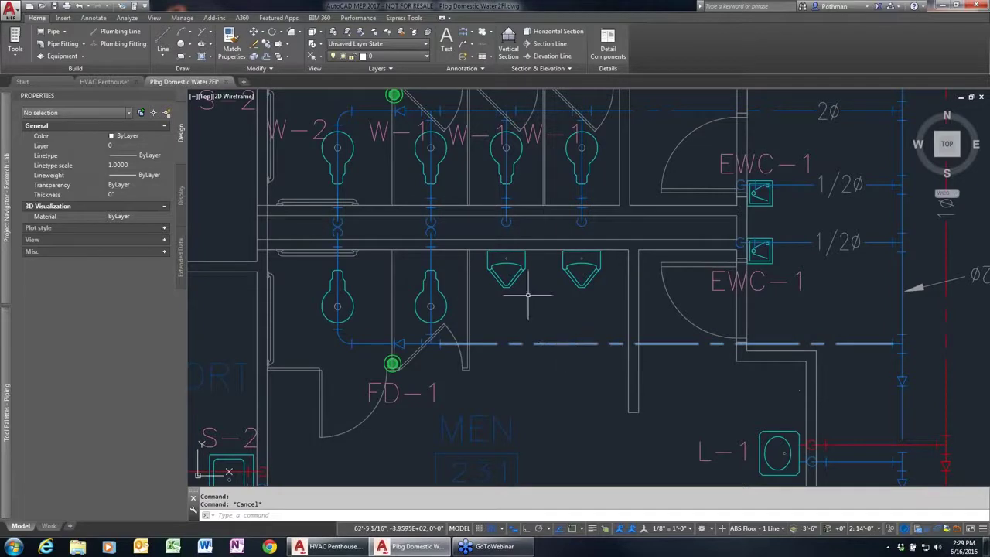
{"action": "left_click", "coordinate": [534, 343]}
{"action": "right_click", "coordinate": [551, 344]}
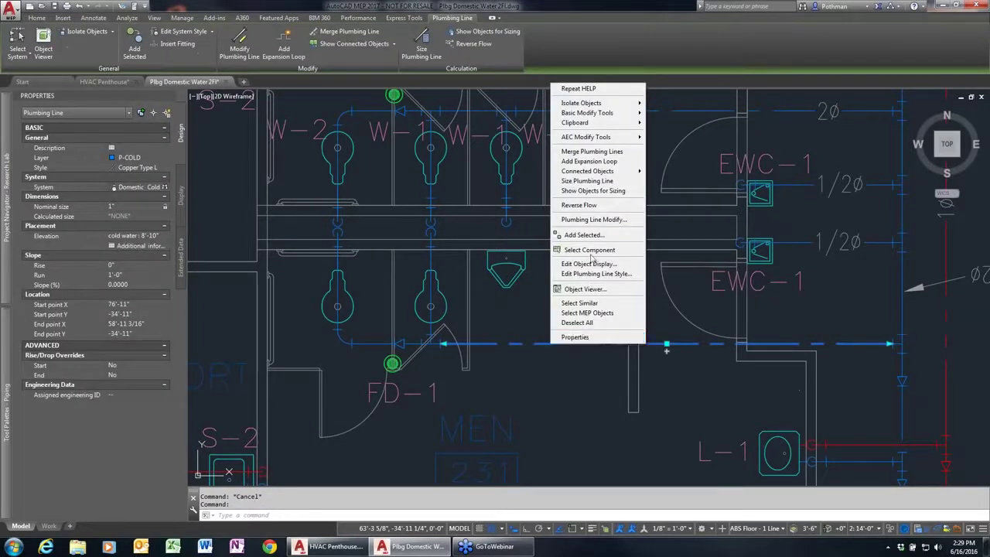
{"action": "left_click", "coordinate": [584, 234]}
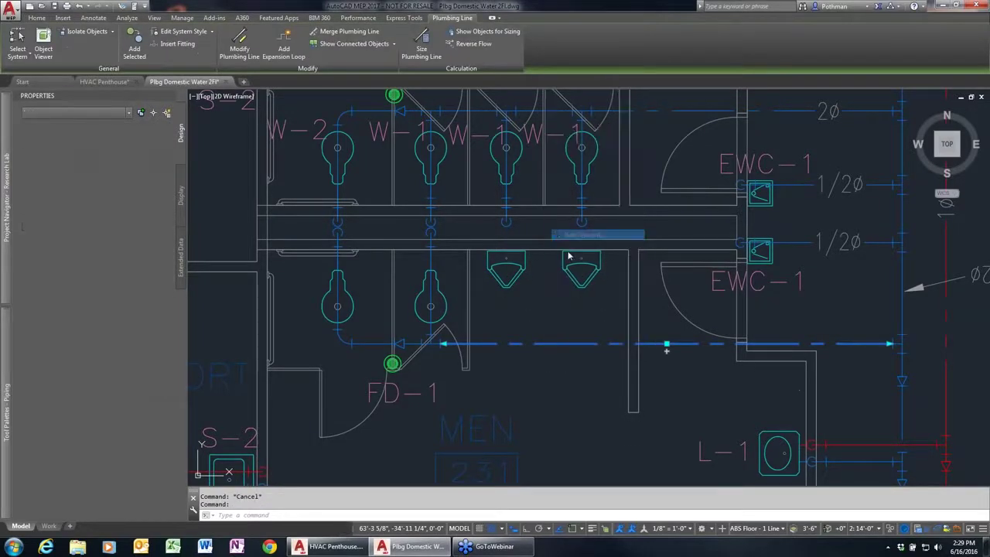
{"action": "left_click", "coordinate": [505, 343]}
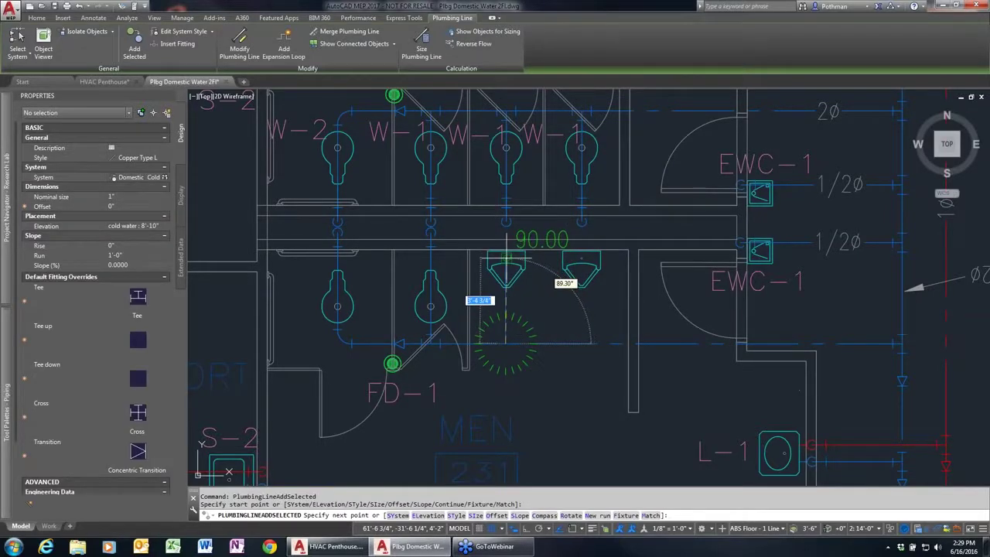
- Connect the line to the urinal's Cold Water connector, adding a riser for the elevation difference
{"action": "left_click", "coordinate": [507, 264]}
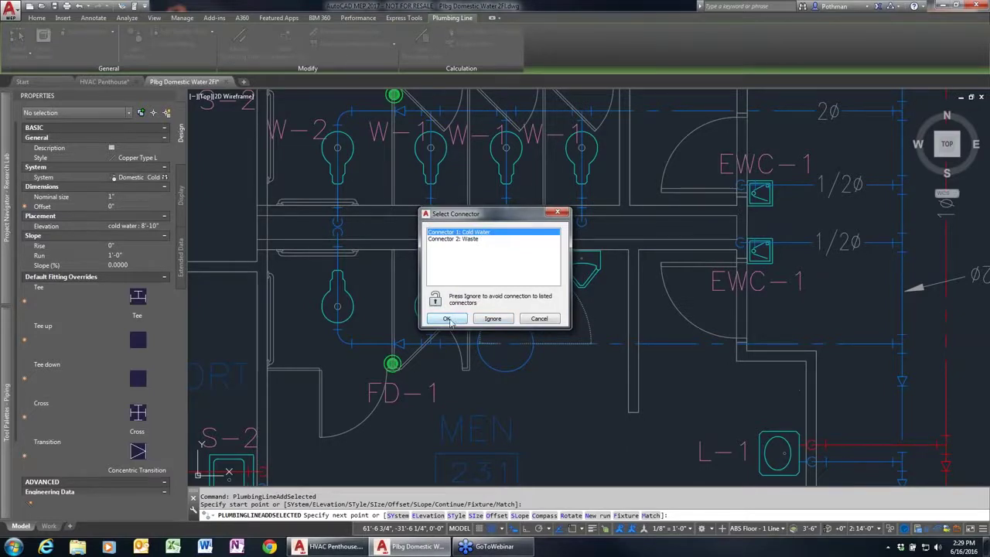
{"action": "left_click", "coordinate": [473, 240]}
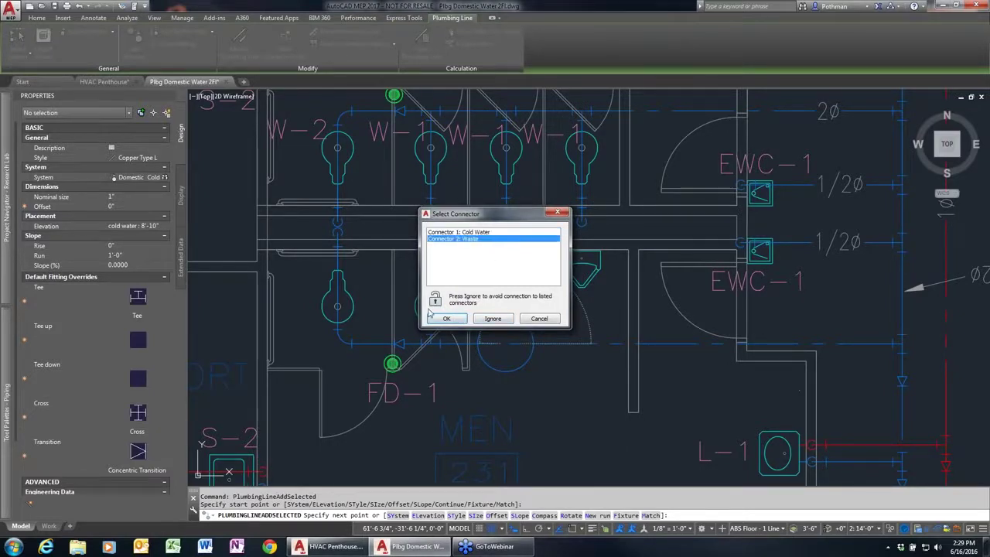
{"action": "left_click", "coordinate": [468, 233]}
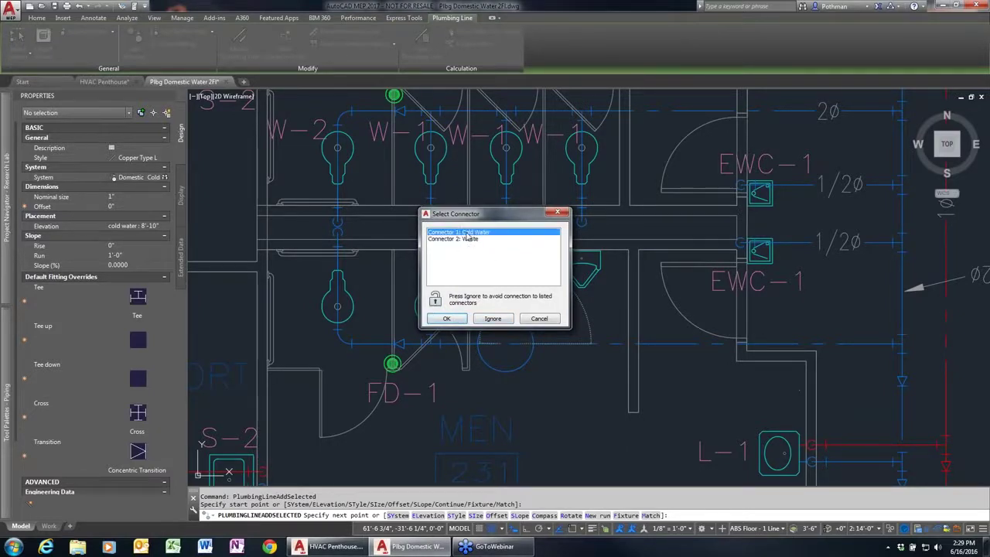
{"action": "left_click", "coordinate": [453, 325]}
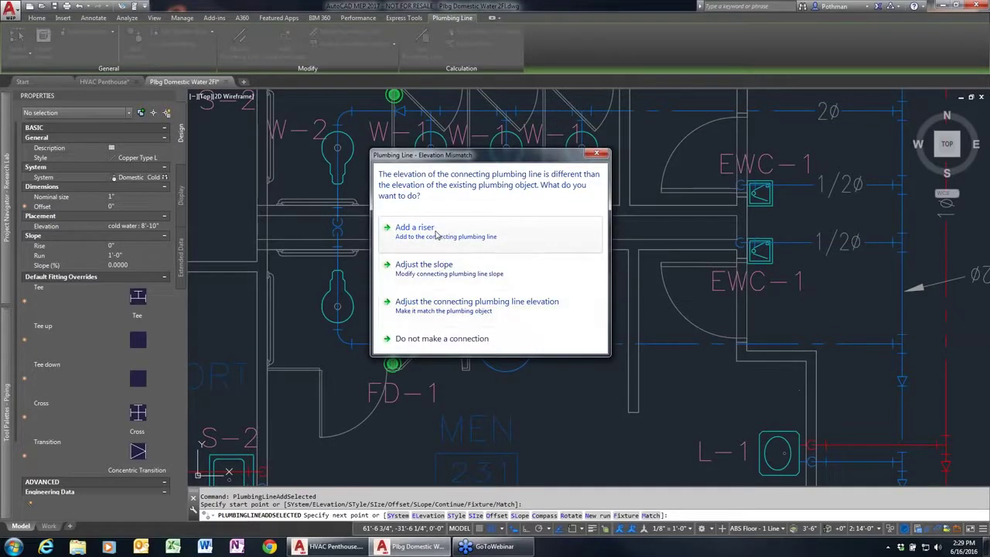
{"action": "left_click", "coordinate": [426, 232]}
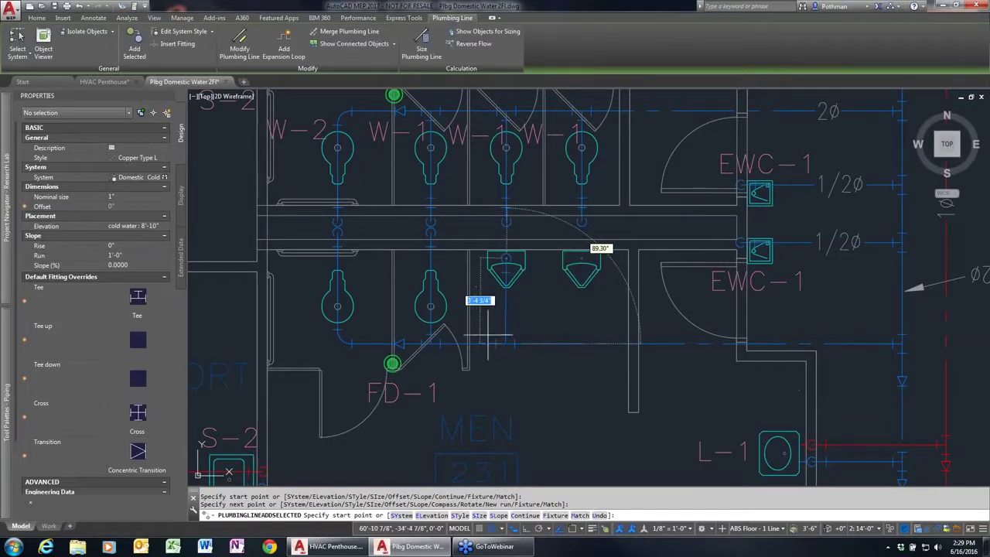
{"action": "key", "text": "Return"}
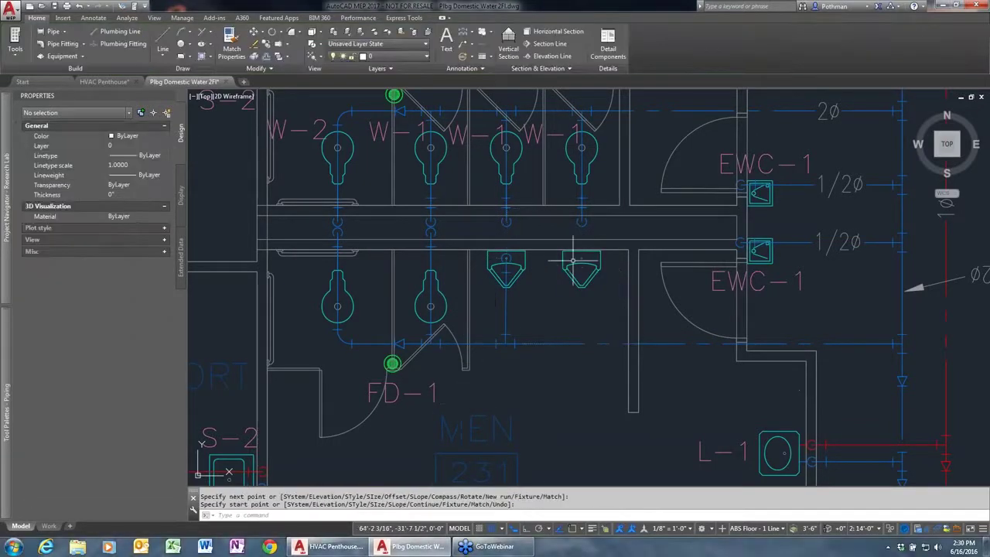
- Try routing a pipe from the right urinal's connector, cancelling the part substitution and the routing
{"action": "left_click", "coordinate": [581, 263]}
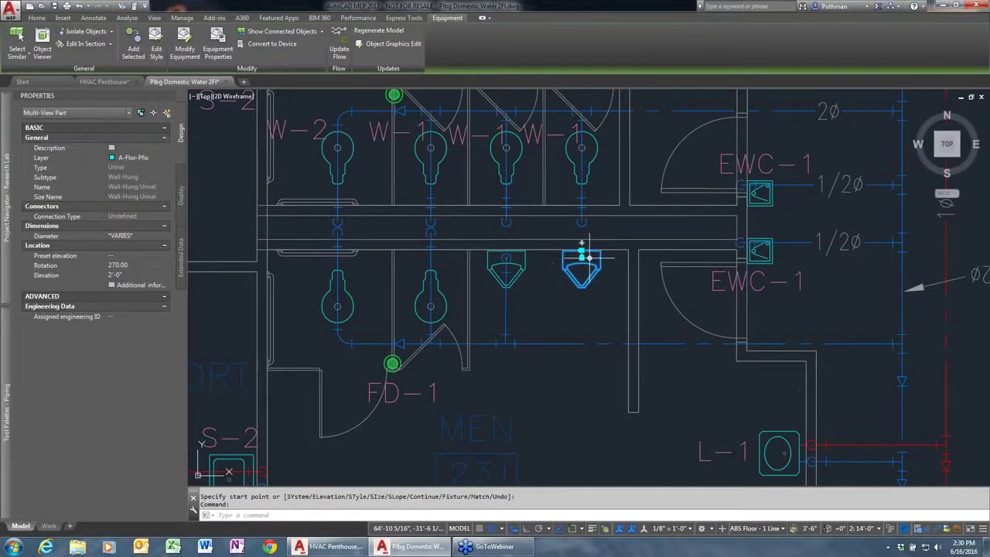
{"action": "left_click", "coordinate": [580, 249]}
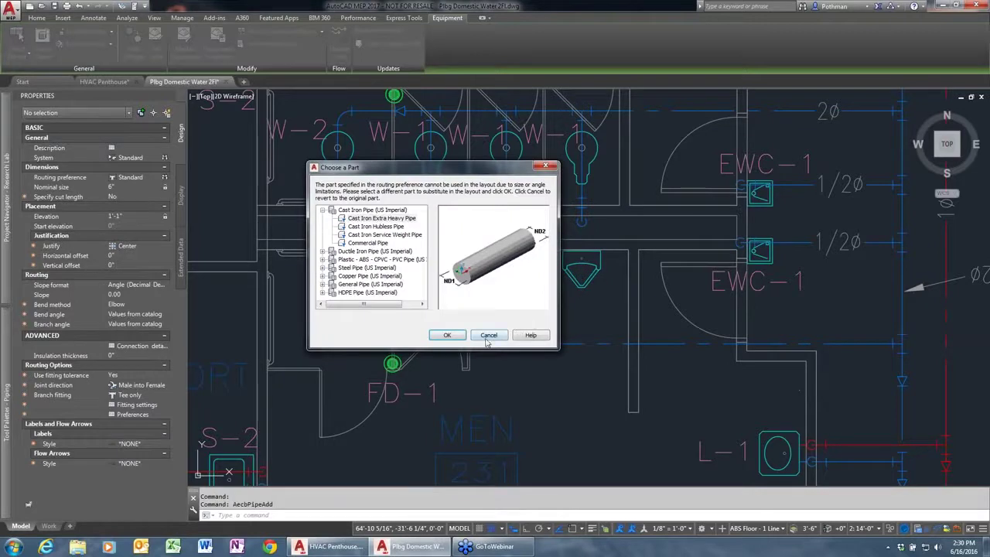
{"action": "left_click", "coordinate": [452, 338]}
{"action": "left_click", "coordinate": [460, 338]}
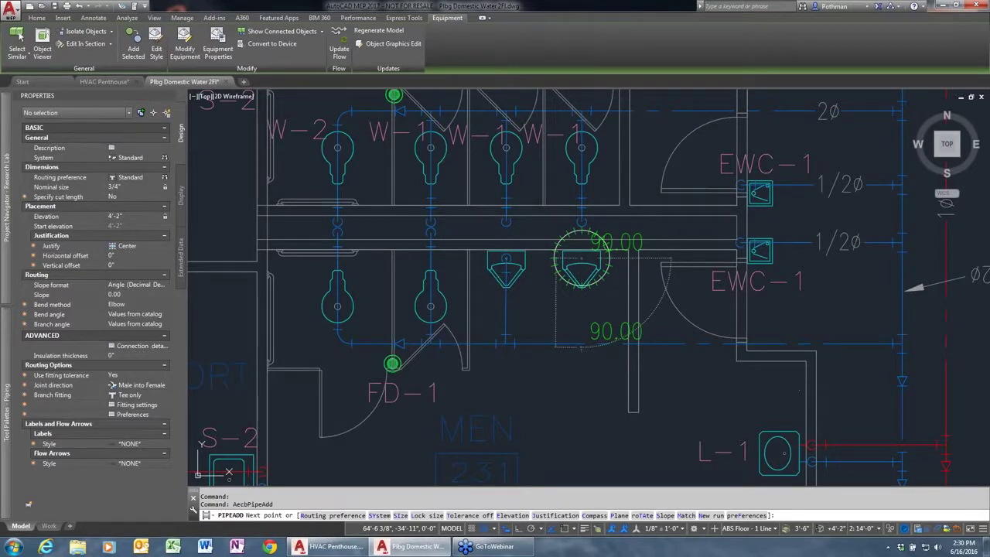
{"action": "left_click", "coordinate": [581, 261]}
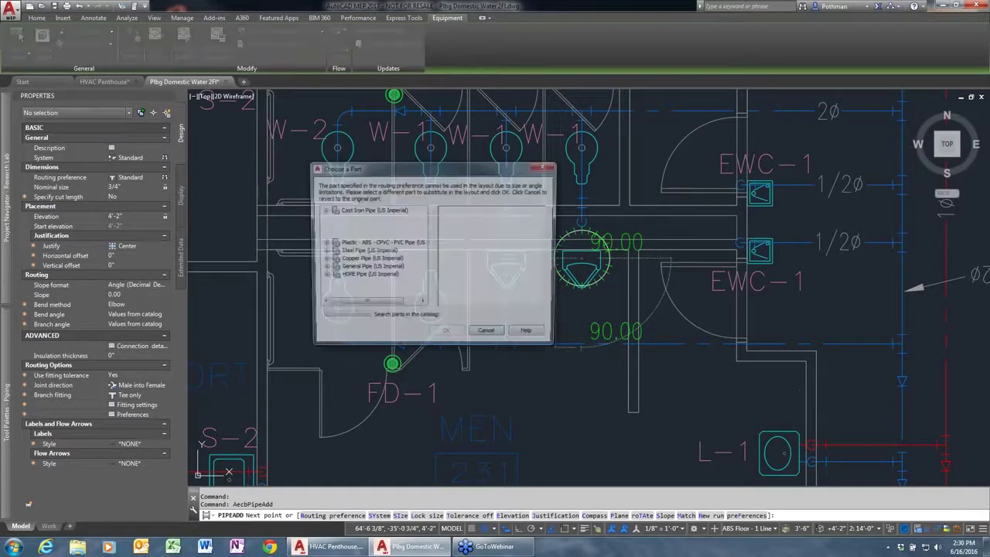
{"action": "left_click", "coordinate": [490, 335]}
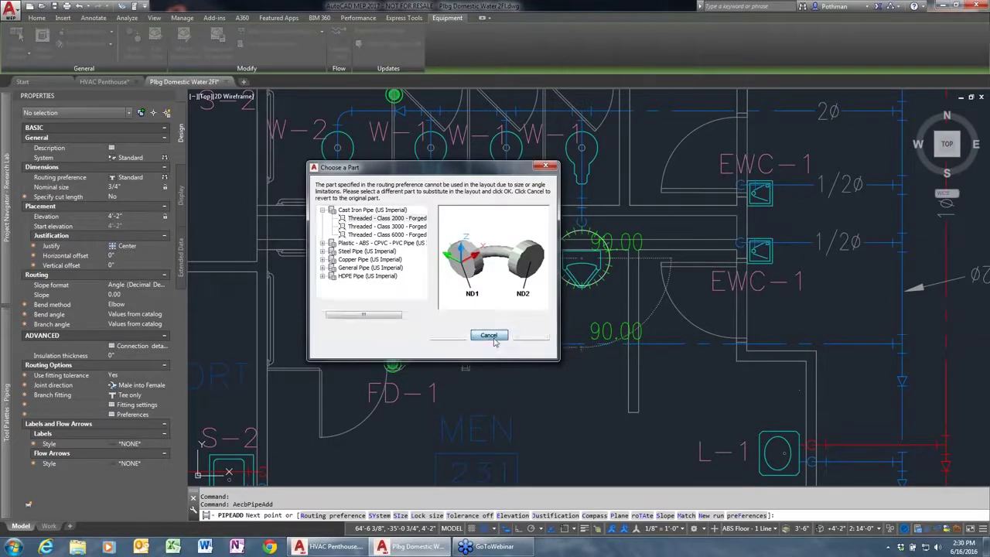
{"action": "key", "text": "Escape"}
{"action": "key", "text": "Escape"}
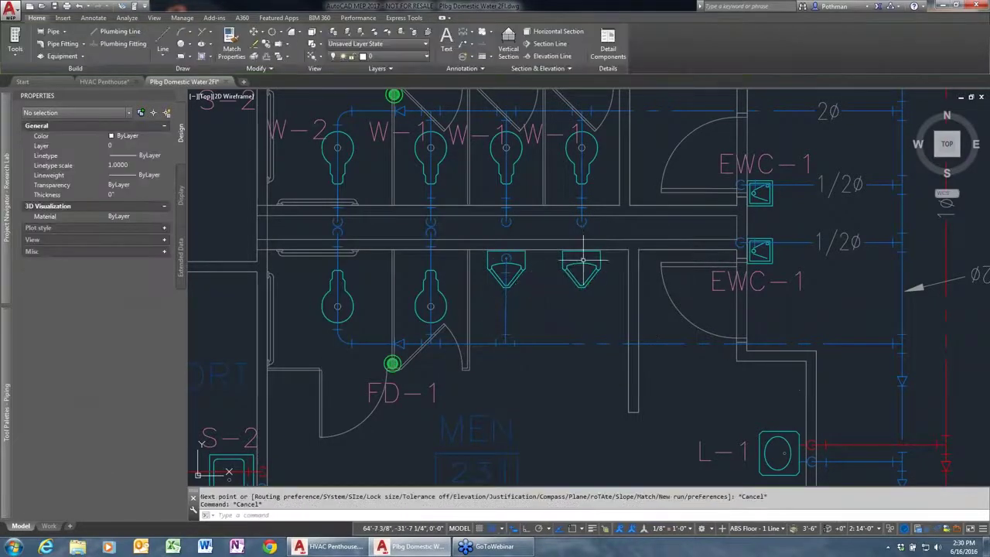
- Draw a second cold water line from the main pipe to the right urinal's Cold Water connector
{"action": "left_click", "coordinate": [570, 343]}
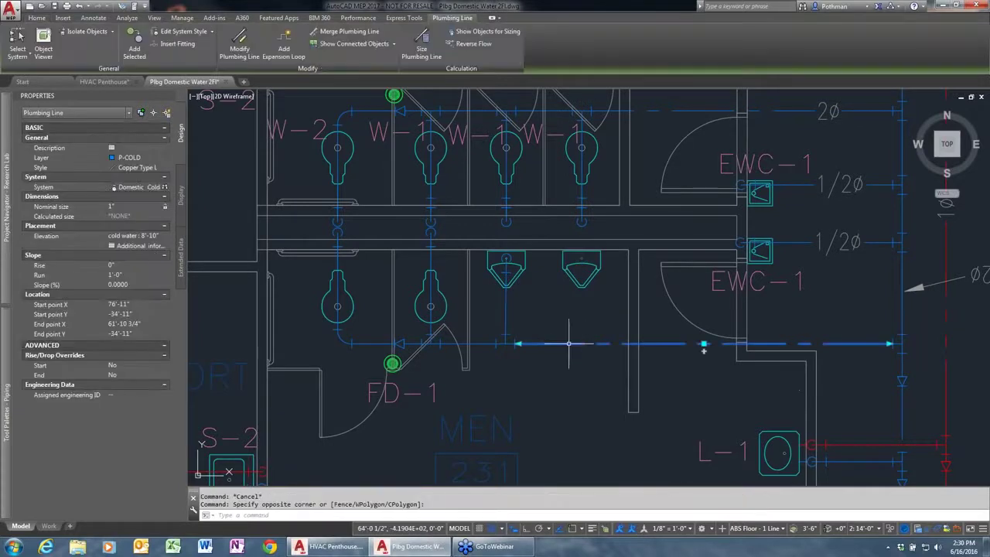
{"action": "right_click", "coordinate": [570, 344]}
{"action": "left_click", "coordinate": [617, 233]}
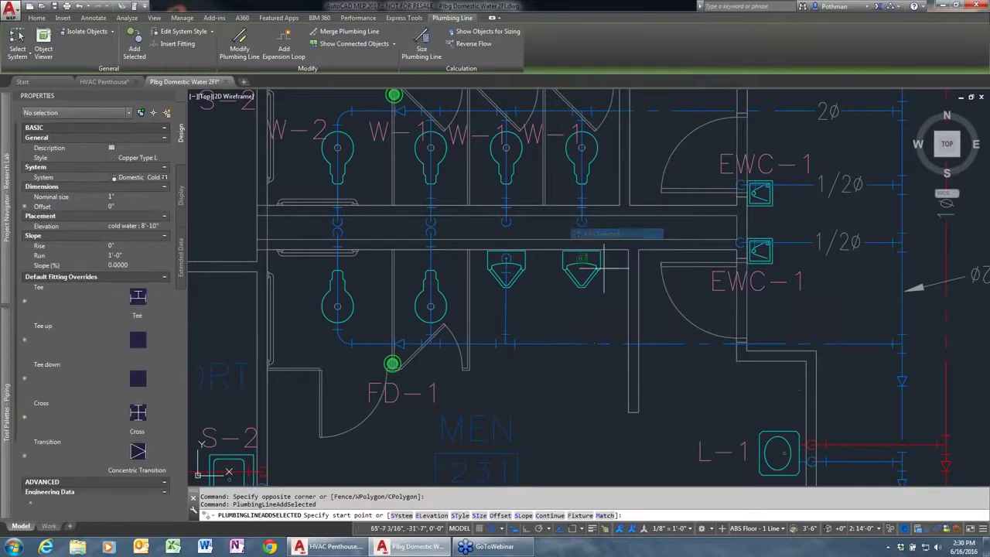
{"action": "left_click", "coordinate": [579, 343]}
{"action": "left_click", "coordinate": [581, 260]}
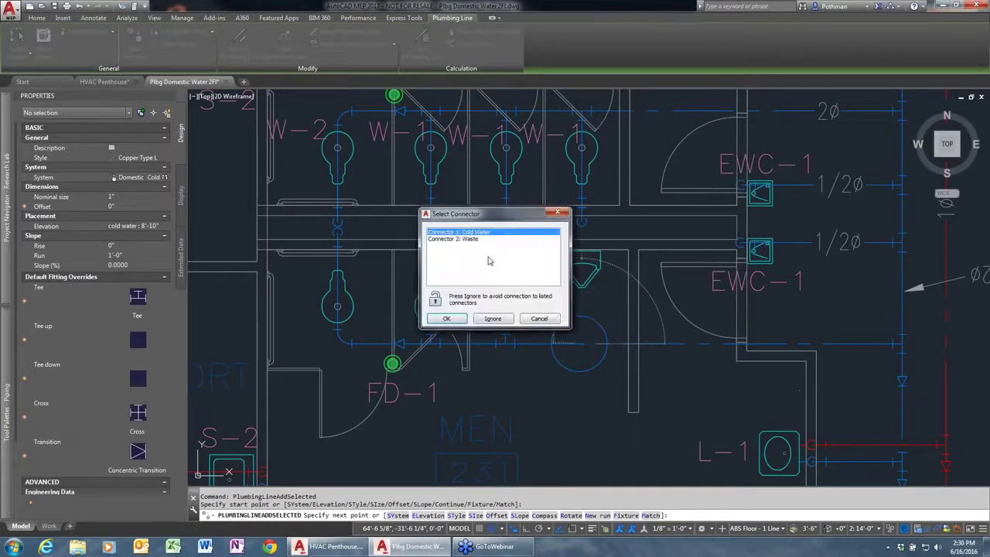
{"action": "left_click", "coordinate": [447, 317]}
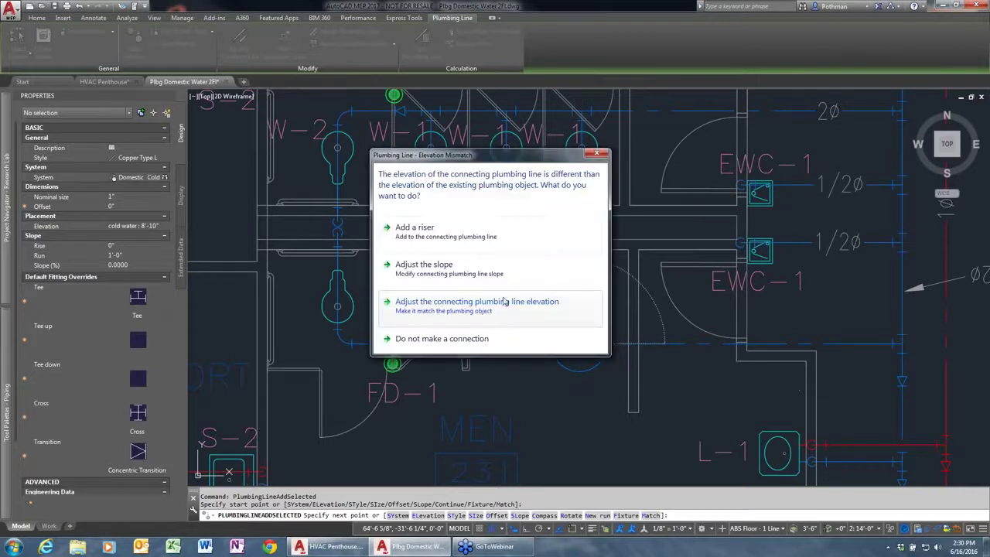
{"action": "left_click", "coordinate": [445, 239]}
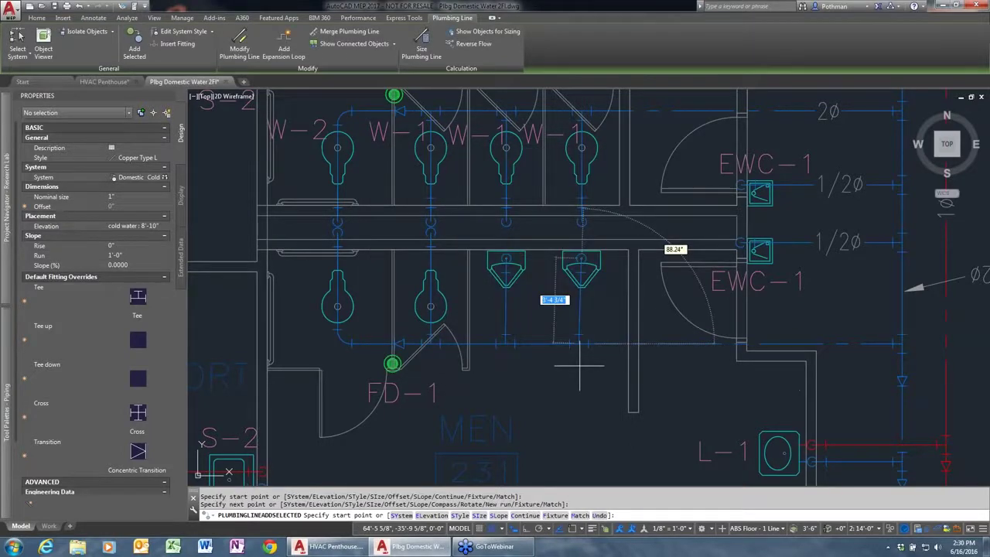
{"action": "key", "text": "Return"}
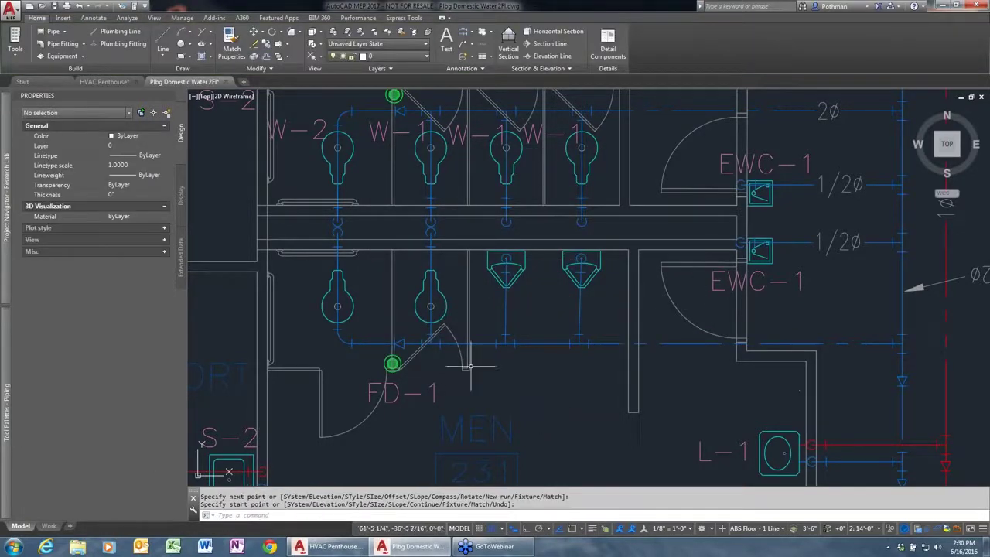
- Add W-2 tags to the two lower water closets, matching the existing W-2 tag
{"action": "left_click", "coordinate": [297, 132]}
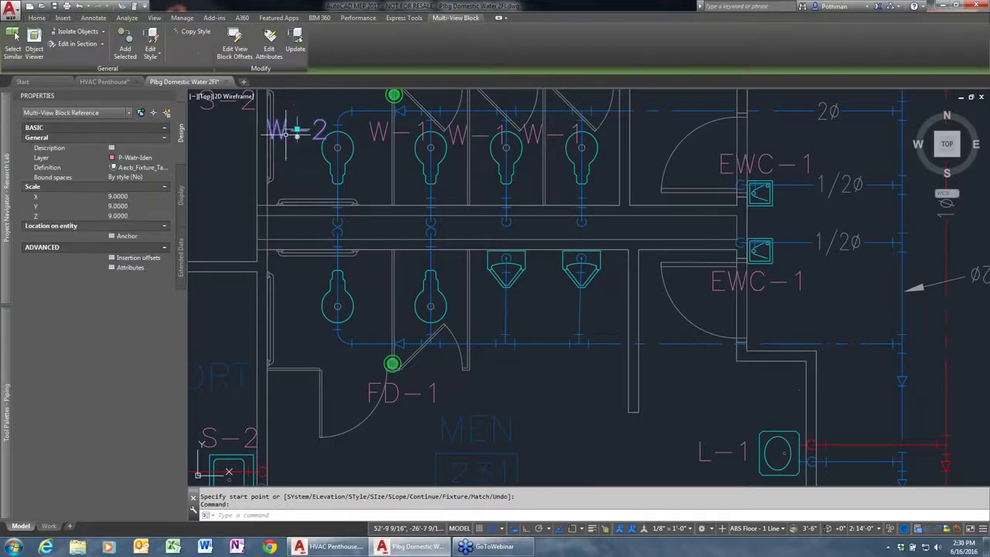
{"action": "right_click", "coordinate": [297, 132]}
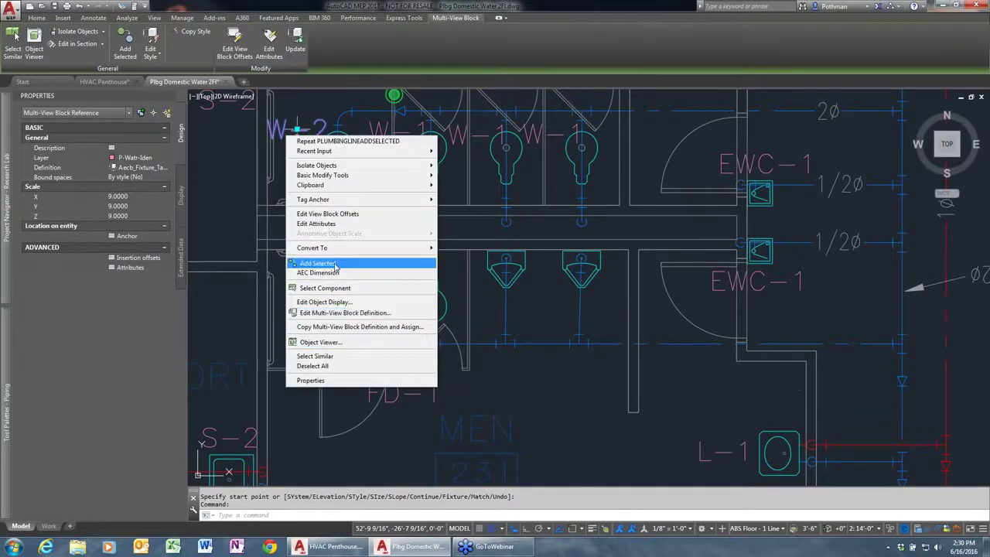
{"action": "left_click", "coordinate": [335, 264]}
{"action": "left_click", "coordinate": [352, 306]}
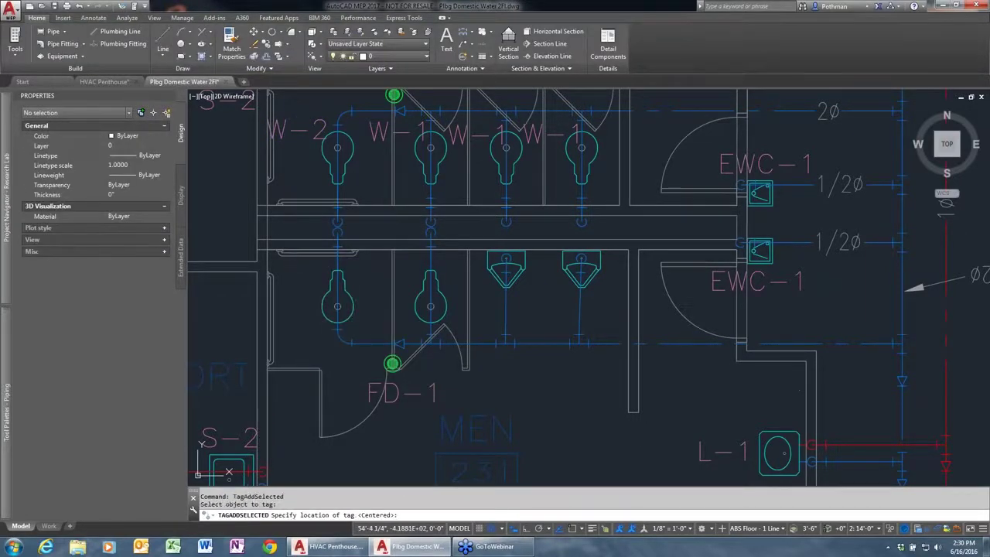
{"action": "left_click", "coordinate": [500, 332]}
{"action": "left_click", "coordinate": [582, 327]}
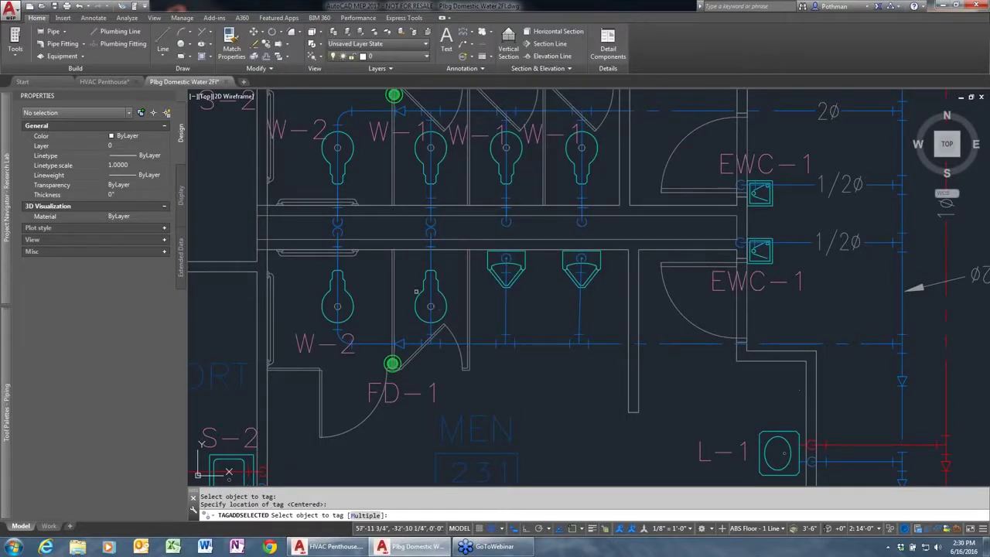
{"action": "left_click", "coordinate": [422, 369]}
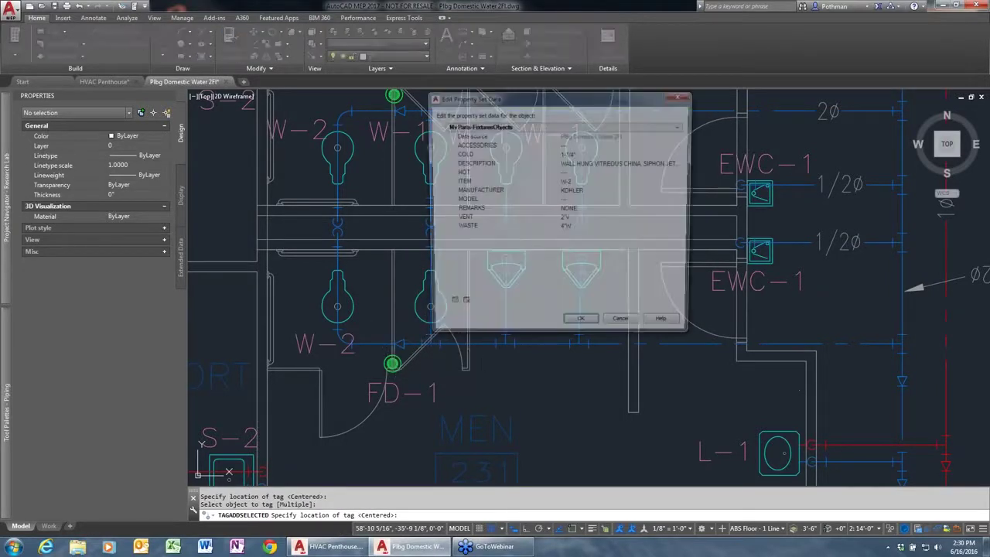
{"action": "left_click", "coordinate": [584, 328]}
- Tag both urinals U-1 below each fixture, then select the right urinal
{"action": "left_click", "coordinate": [523, 285]}
{"action": "left_click", "coordinate": [502, 310]}
{"action": "left_click", "coordinate": [582, 327]}
{"action": "left_click", "coordinate": [580, 271]}
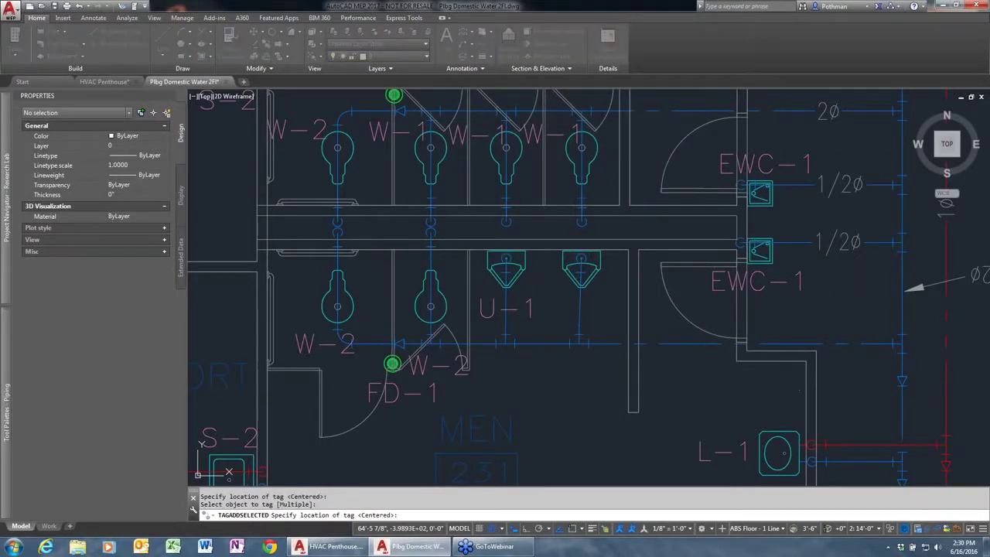
{"action": "left_click", "coordinate": [581, 306]}
{"action": "left_click", "coordinate": [580, 325]}
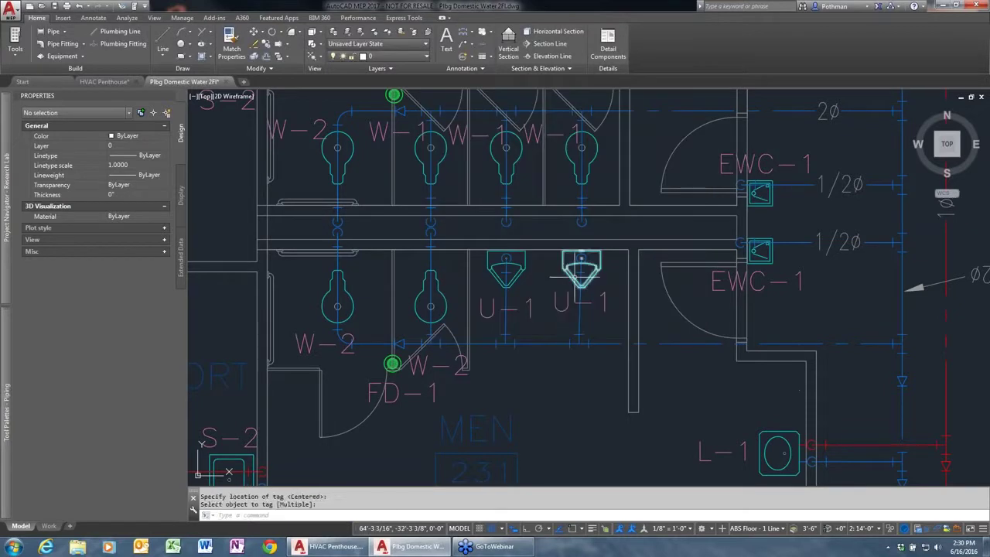
{"action": "key", "text": "Return"}
{"action": "left_click", "coordinate": [580, 270]}
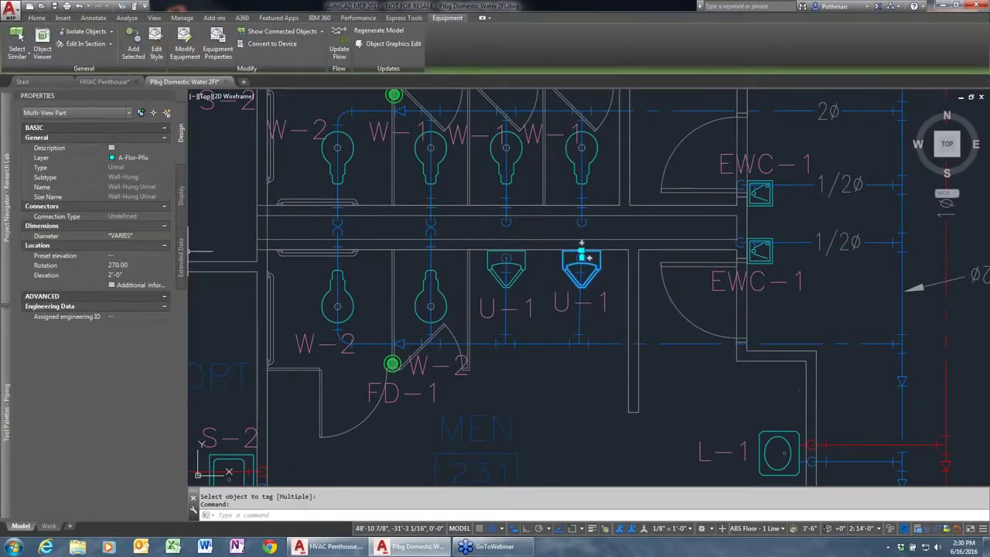
- Review the right urinal's Extended Data property sets, then zoom out to the whole floor plan
{"action": "left_click", "coordinate": [181, 255]}
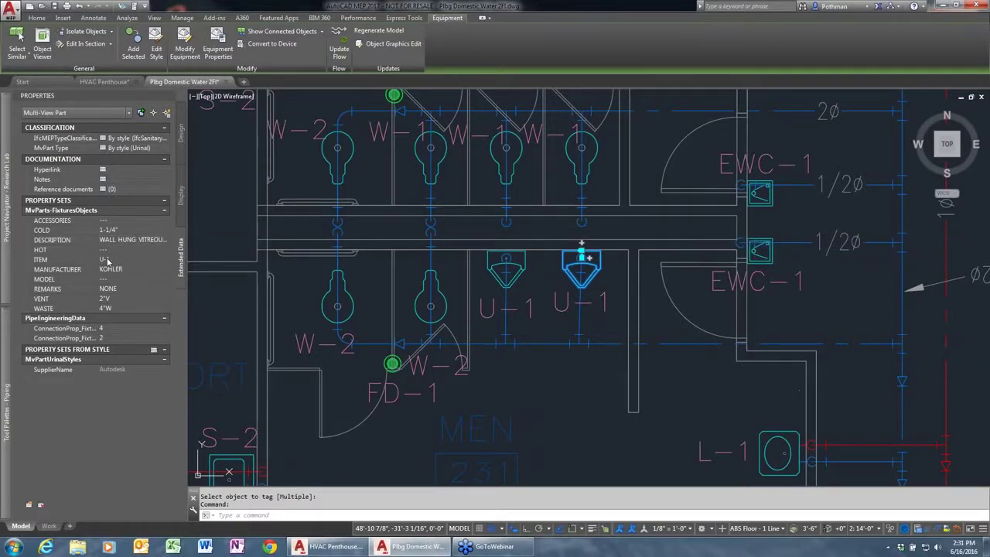
{"action": "key", "text": "Escape"}
{"action": "scroll", "coordinate": [619, 286], "scroll_direction": "down", "scroll_amount": 5}
{"action": "scroll", "coordinate": [615, 255], "scroll_direction": "down", "scroll_amount": 2}
{"action": "scroll", "coordinate": [610, 220], "scroll_direction": "down", "scroll_amount": 2}
{"action": "scroll", "coordinate": [557, 247], "scroll_direction": "down", "scroll_amount": 1}
{"action": "scroll", "coordinate": [503, 267], "scroll_direction": "down", "scroll_amount": 1}
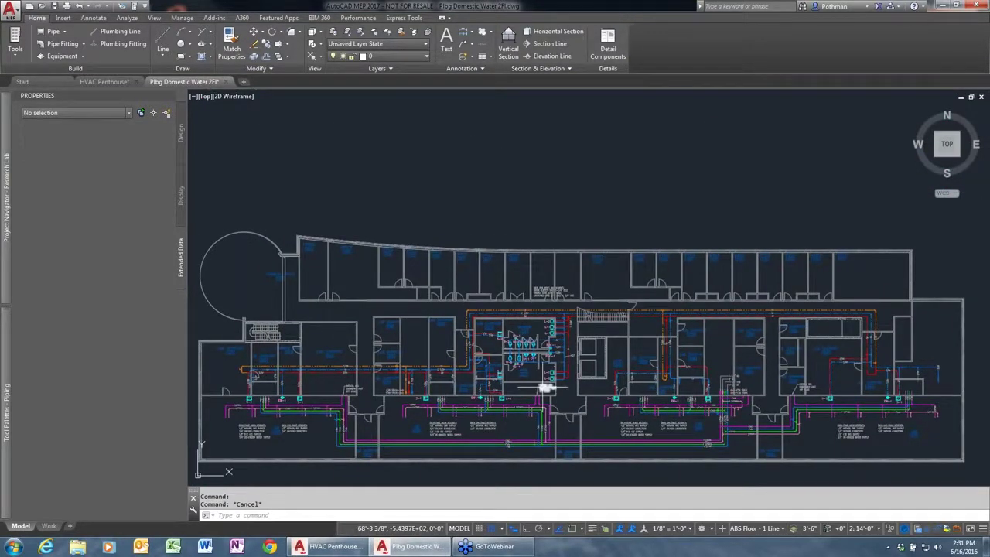
- Switch to the Plumbing workspace and place an all-objects Plumbing Fixture and Equipment Schedule above the 2F plan
{"action": "left_click", "coordinate": [712, 531]}
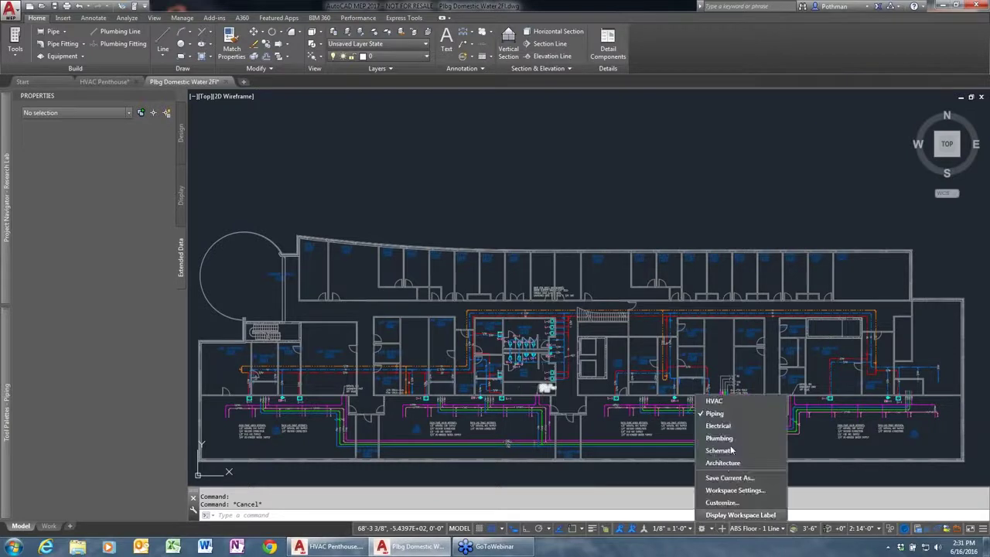
{"action": "left_click", "coordinate": [719, 436]}
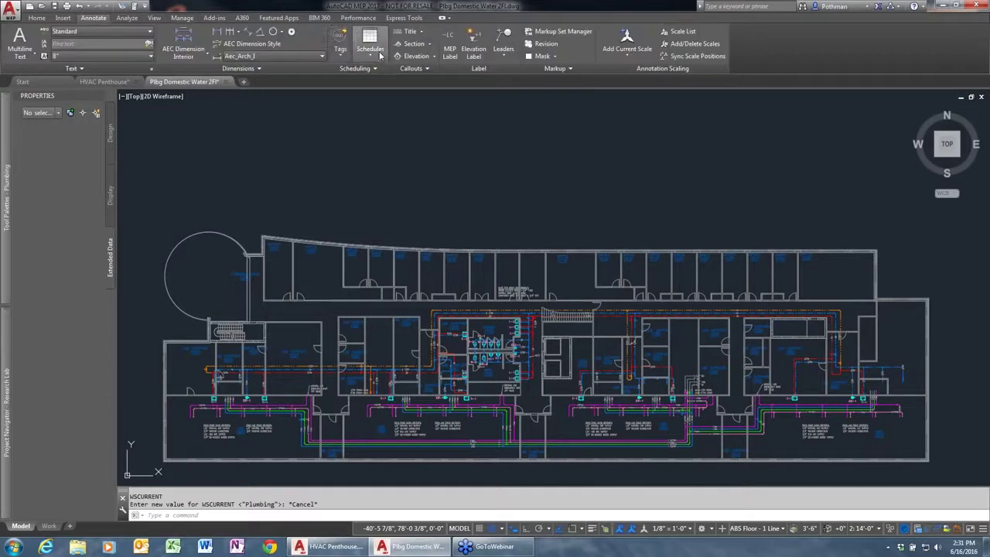
{"action": "left_click", "coordinate": [375, 68]}
{"action": "left_click", "coordinate": [387, 75]}
{"action": "type", "text": "all"}
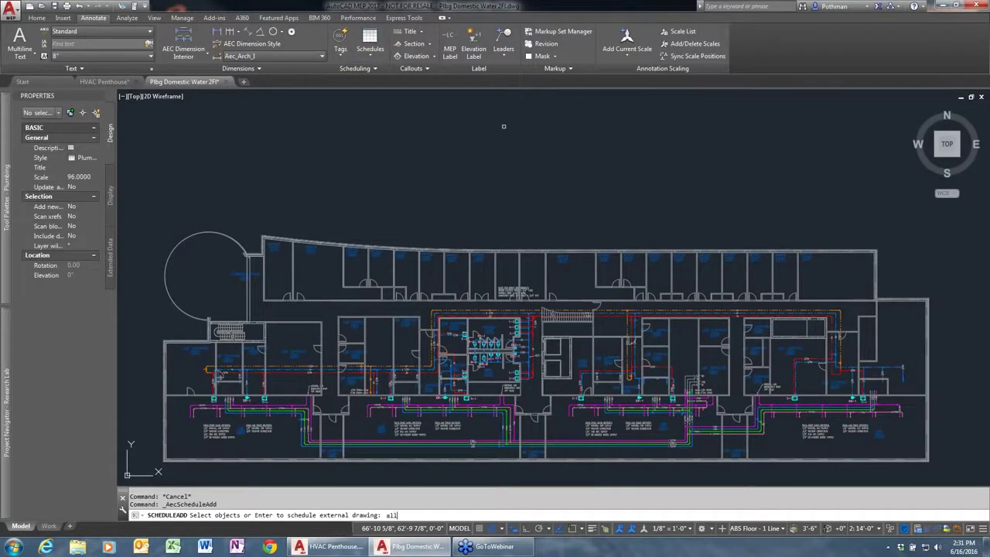
{"action": "key", "text": "Return"}
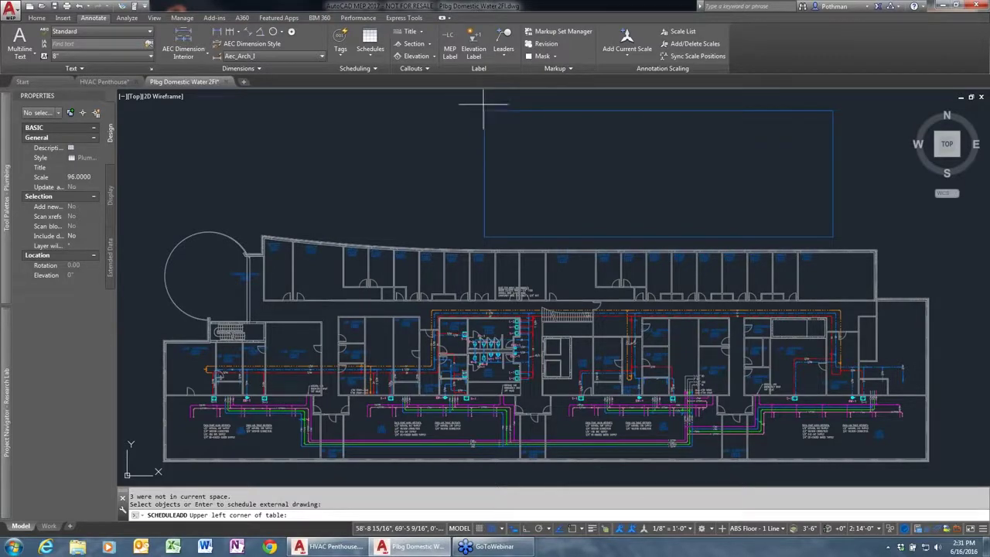
{"action": "left_click", "coordinate": [480, 109]}
{"action": "key", "text": "Return"}
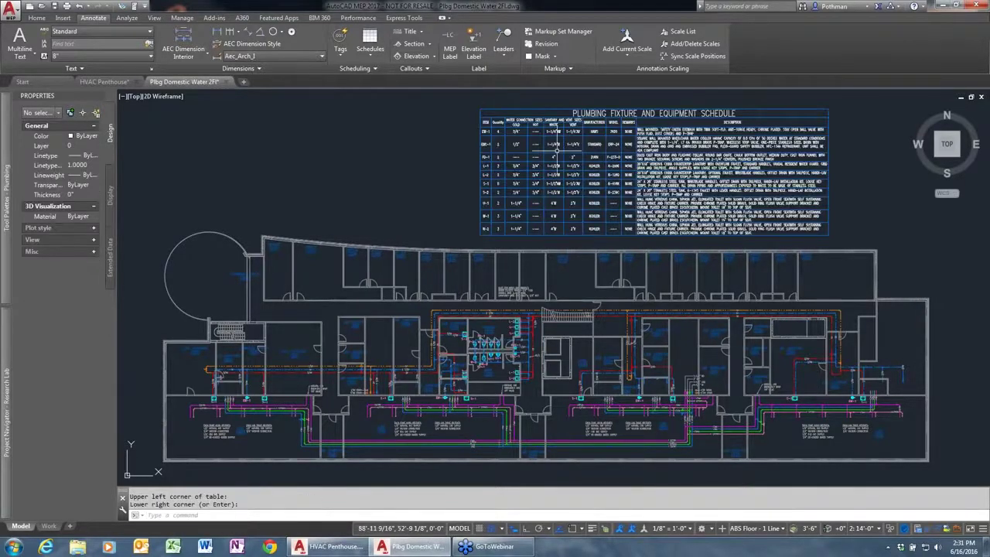
- Pan over the schedule to confirm it lists 2 U-1 urinals and 3 W-2 closets
{"action": "scroll", "coordinate": [573, 180], "scroll_direction": "up", "scroll_amount": 5}
{"action": "middle_click_drag", "start_coordinate": [572, 180], "coordinate": [355, 304]}
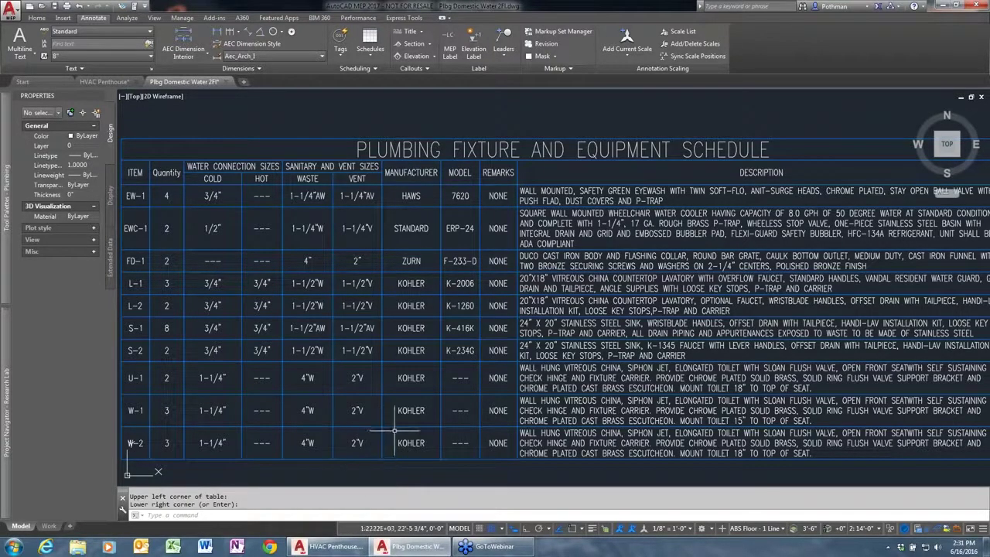
{"action": "middle_click_drag", "start_coordinate": [294, 440], "coordinate": [423, 408]}
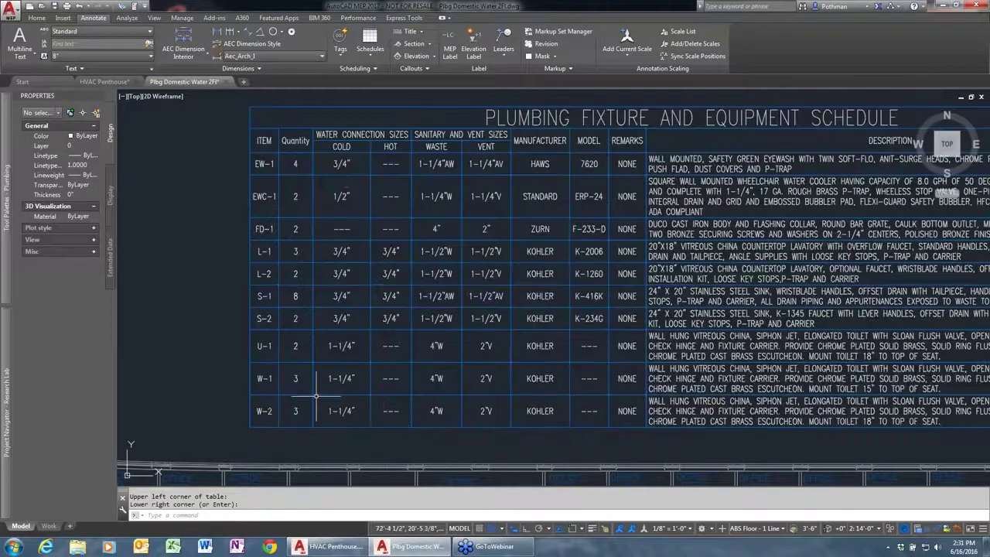
{"action": "left_click", "coordinate": [225, 81]}
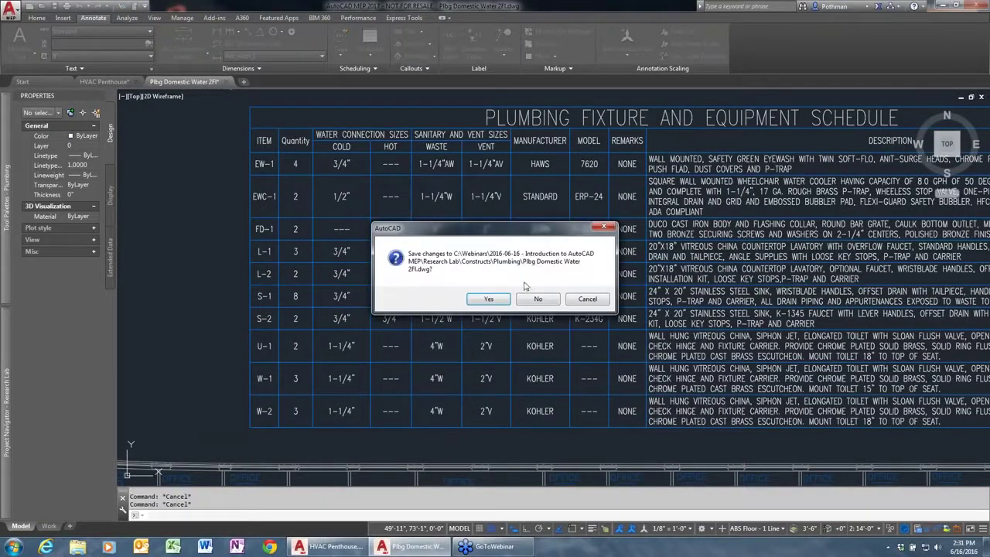
{"action": "left_click", "coordinate": [536, 299]}
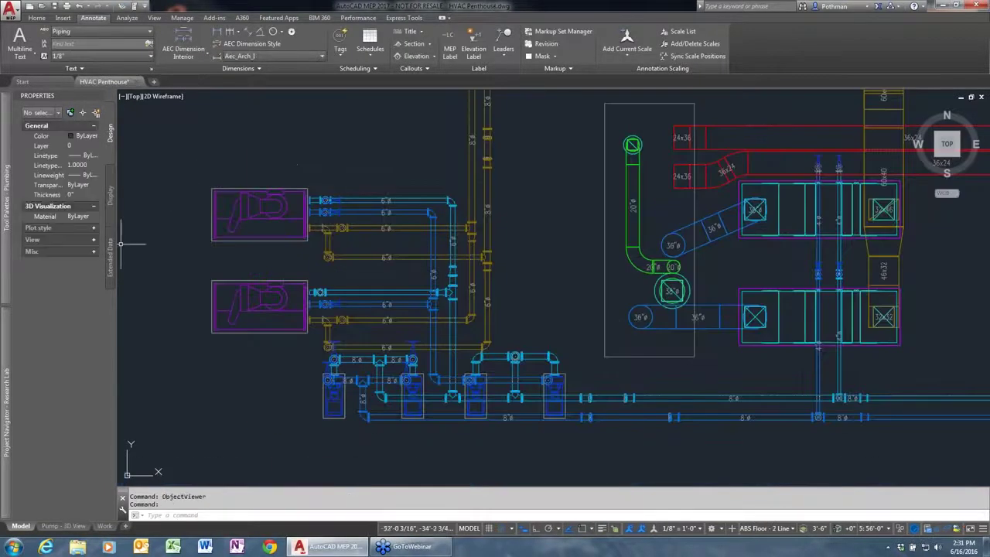
{"action": "mouse_move", "coordinate": [7, 410]}
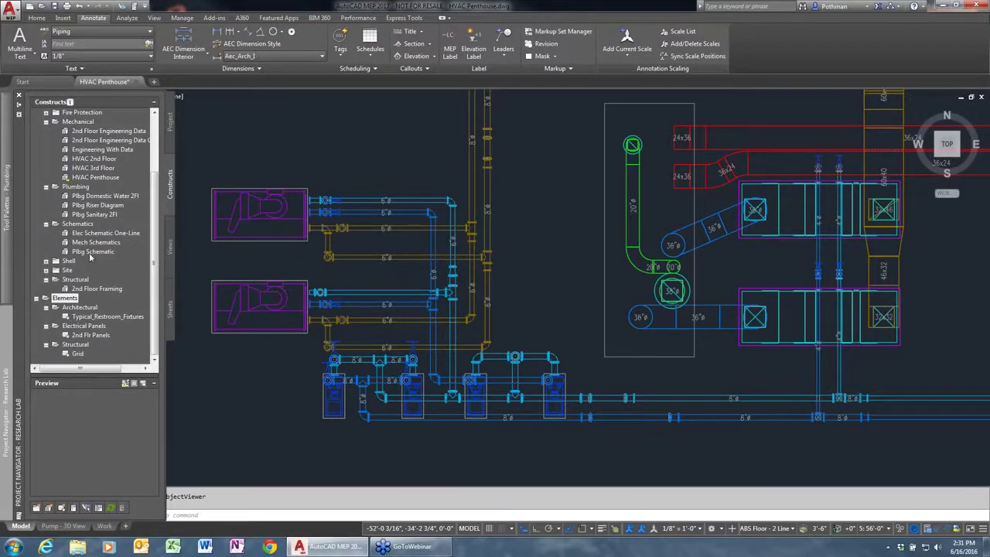
{"action": "double_click", "coordinate": [99, 206]}
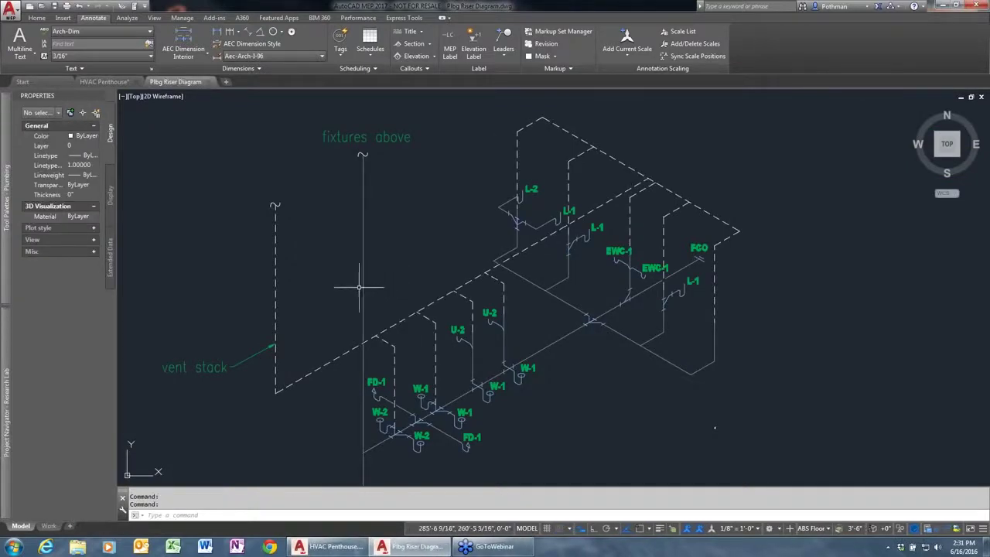
{"action": "middle_click_drag", "start_coordinate": [457, 375], "coordinate": [494, 357]}
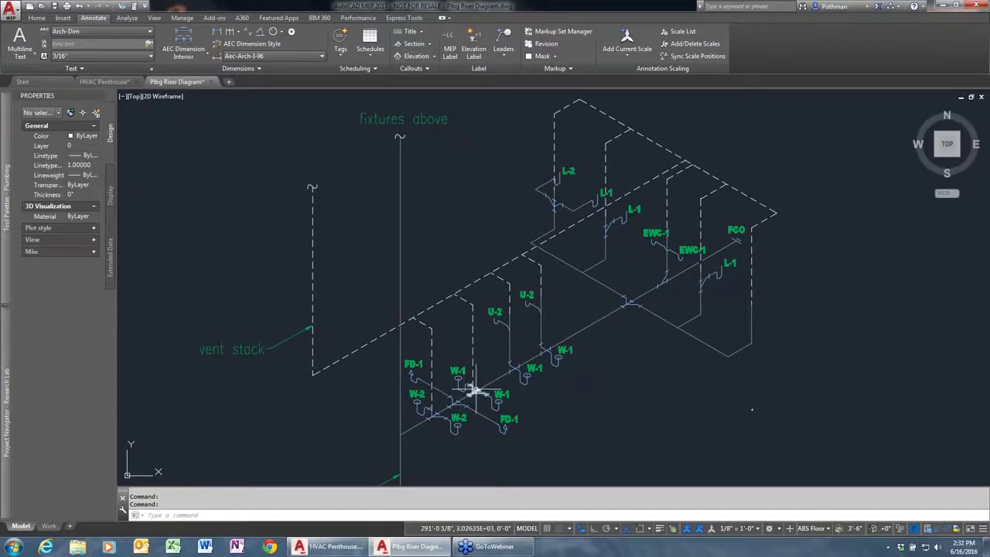
{"action": "scroll", "coordinate": [523, 350], "scroll_direction": "up", "scroll_amount": 2}
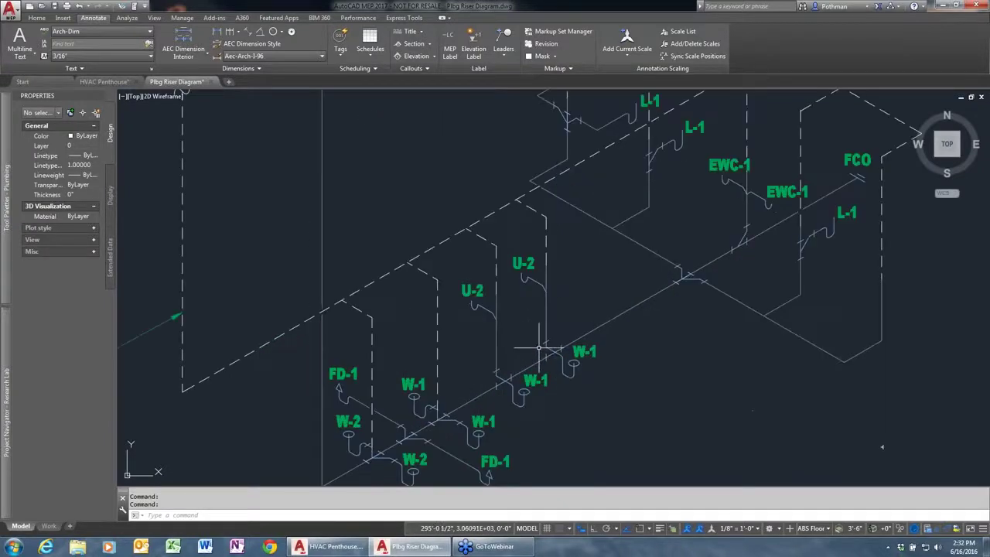
- Add another double lateral fitting on the left vertical stack at the default 270 rotation
{"action": "left_click", "coordinate": [691, 279]}
{"action": "right_click", "coordinate": [685, 297]}
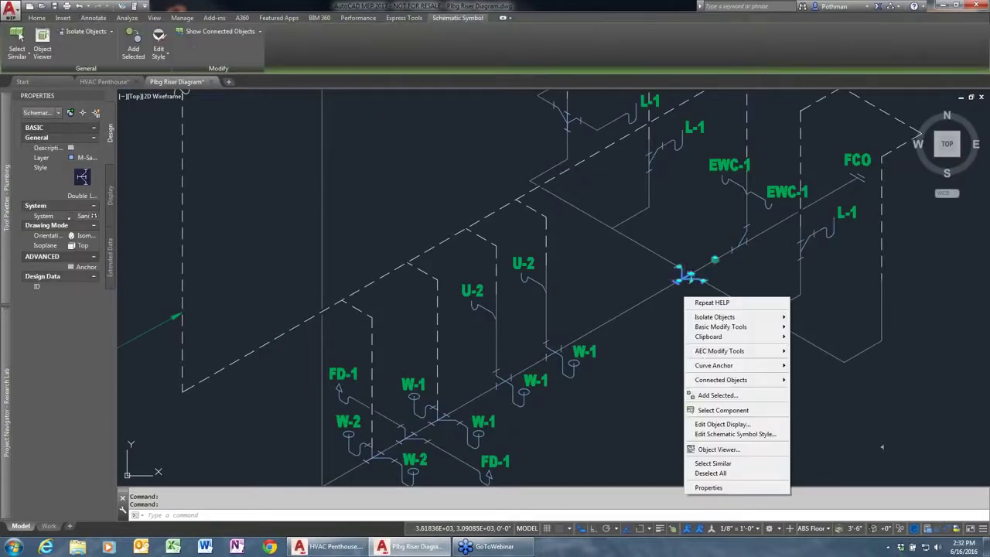
{"action": "left_click", "coordinate": [721, 396]}
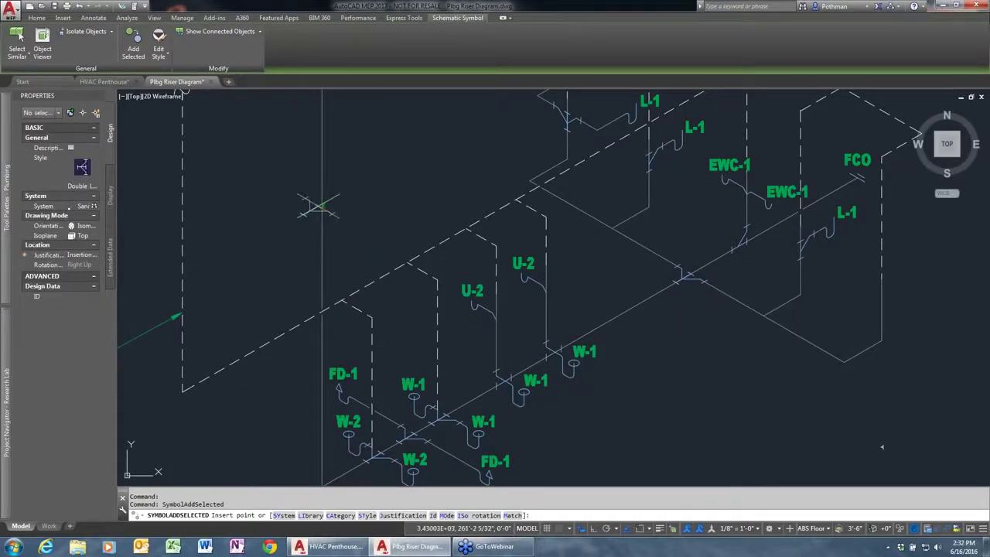
{"action": "left_click", "coordinate": [315, 206]}
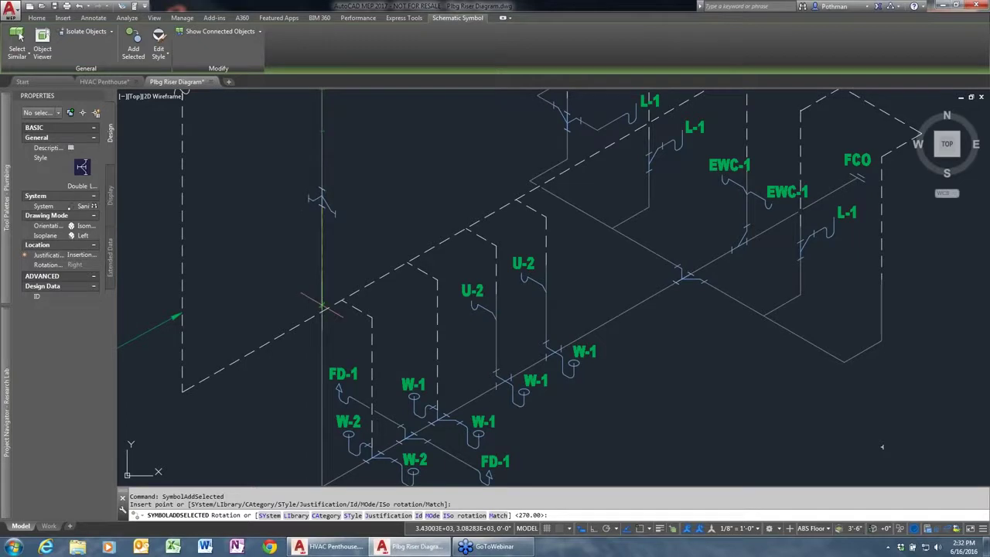
{"action": "key", "text": "Return"}
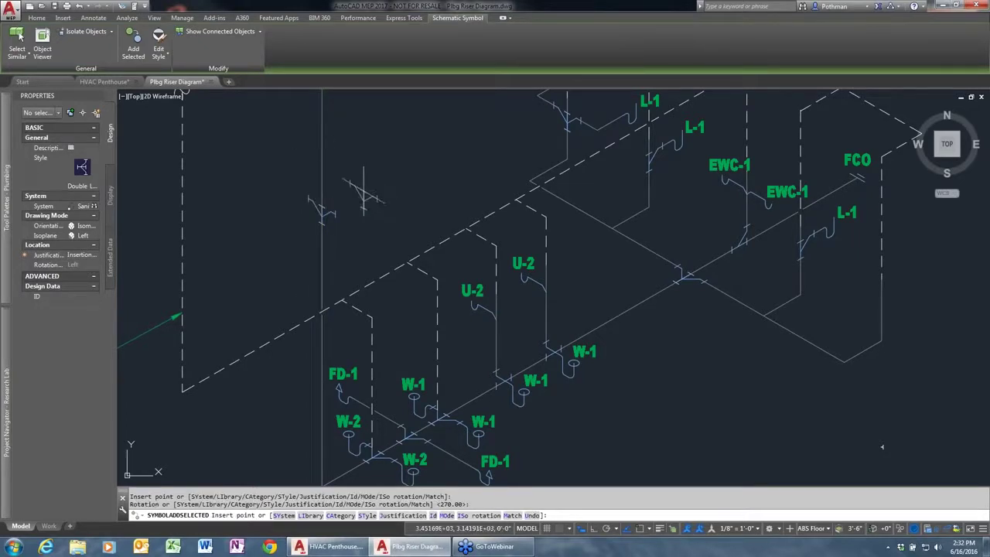
{"action": "key", "text": "Return"}
- Change the new fitting's isoplane to Right
{"action": "left_click", "coordinate": [321, 209]}
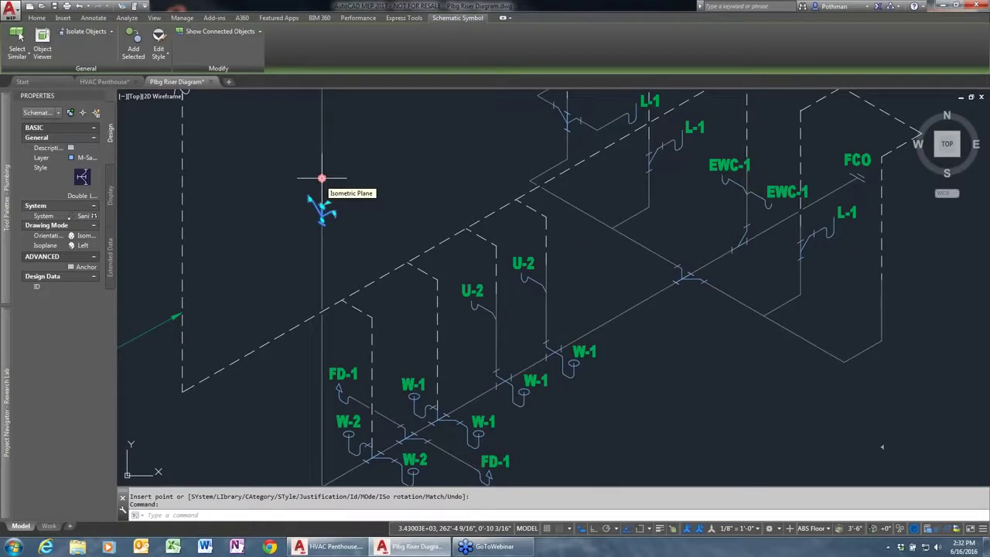
{"action": "left_click", "coordinate": [321, 180]}
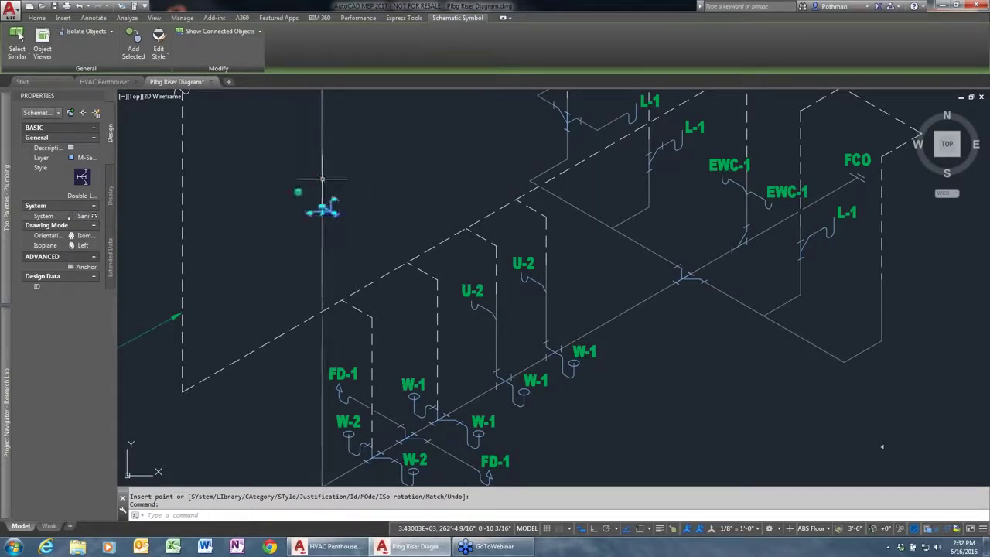
{"action": "left_click", "coordinate": [298, 192]}
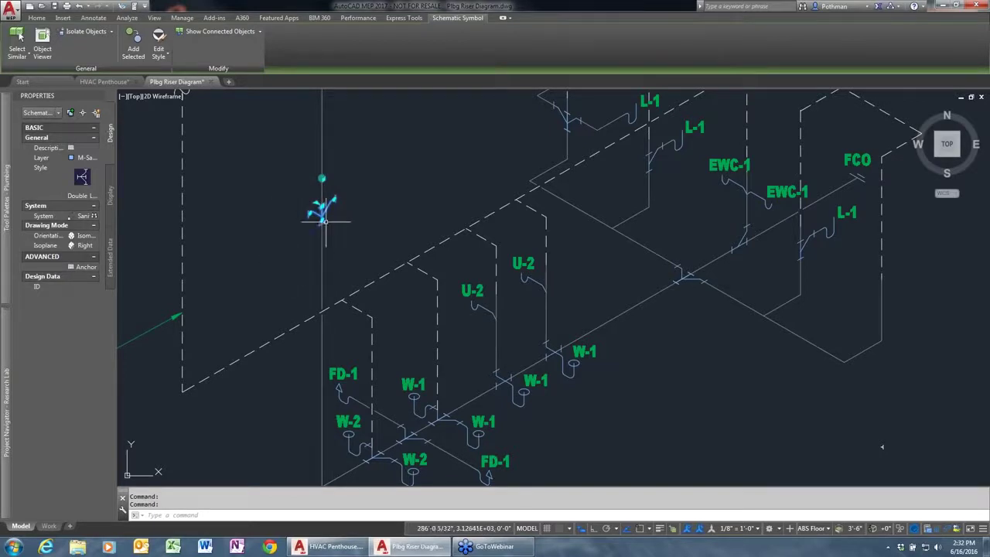
{"action": "key", "text": "Escape"}
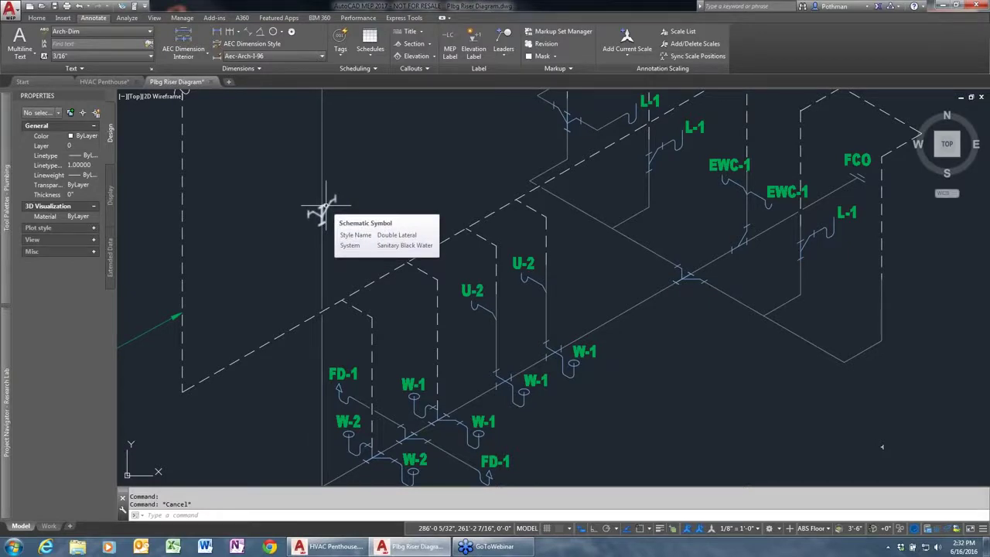
- Start an isometric pipe from the new double lateral, then cancel and delete the stray sloped line
{"action": "left_click", "coordinate": [322, 166]}
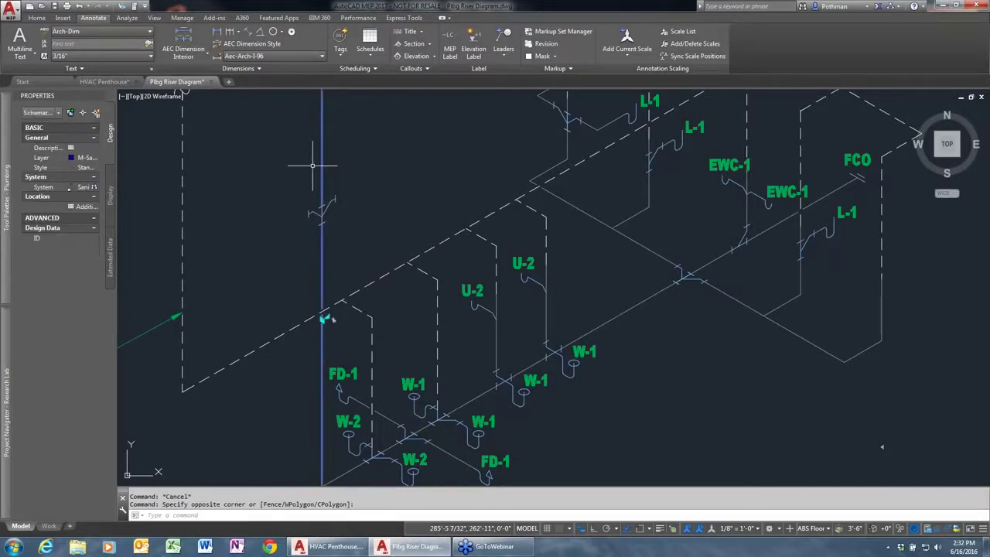
{"action": "right_click", "coordinate": [314, 163]}
{"action": "left_click", "coordinate": [368, 258]}
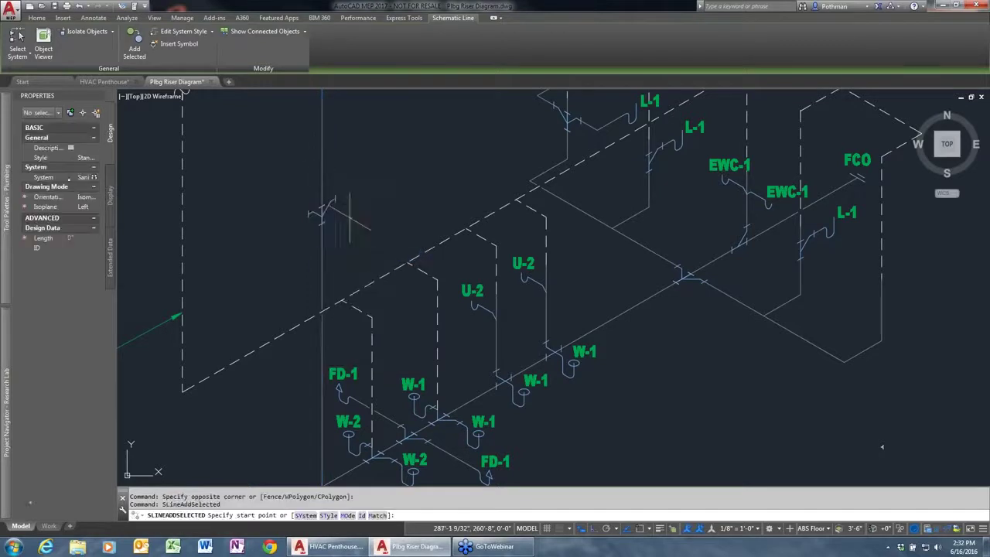
{"action": "left_click", "coordinate": [325, 211]}
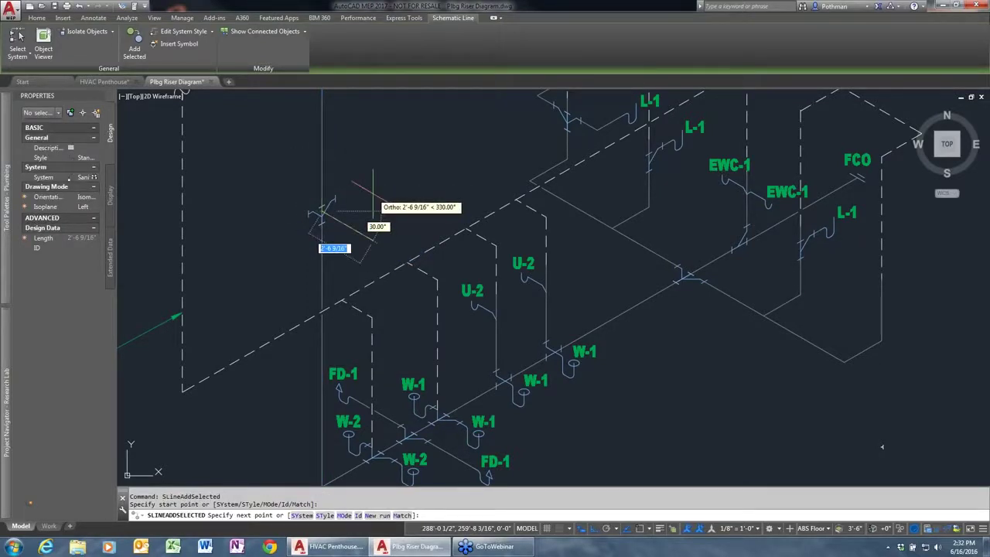
{"action": "type", "text": "mo"}
{"action": "key", "text": "Return"}
{"action": "key", "text": "Return"}
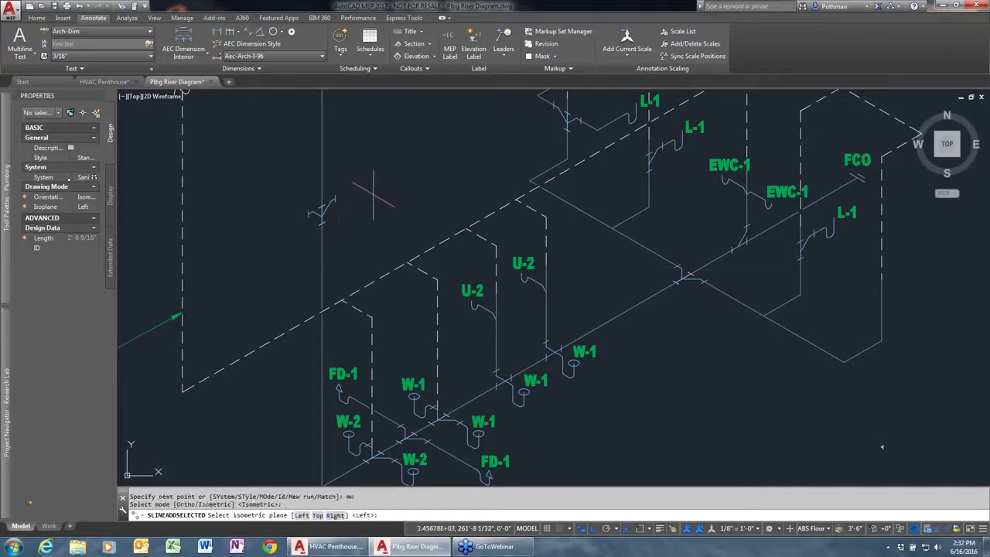
{"action": "type", "text": "t"}
{"action": "key", "text": "Return"}
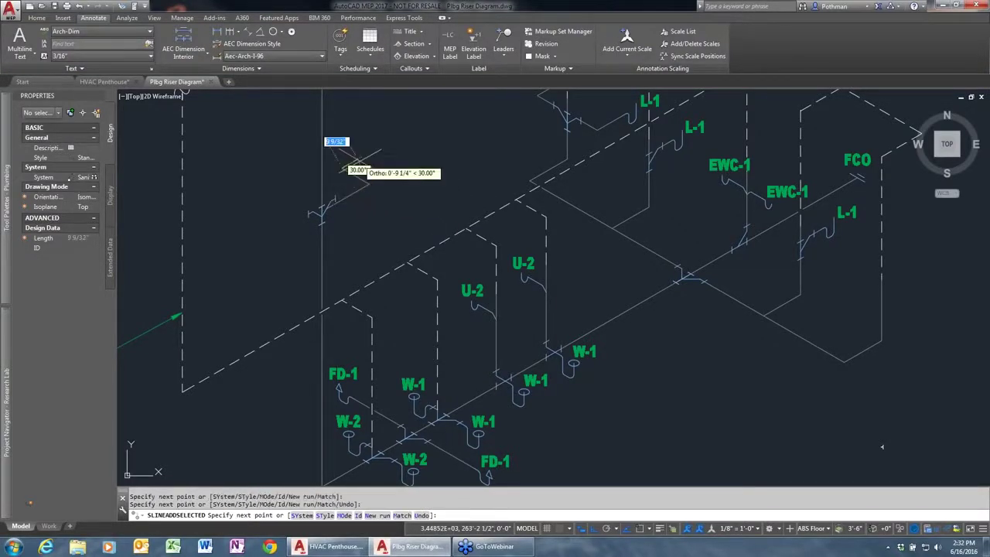
{"action": "key", "text": "Escape"}
{"action": "left_click", "coordinate": [352, 179]}
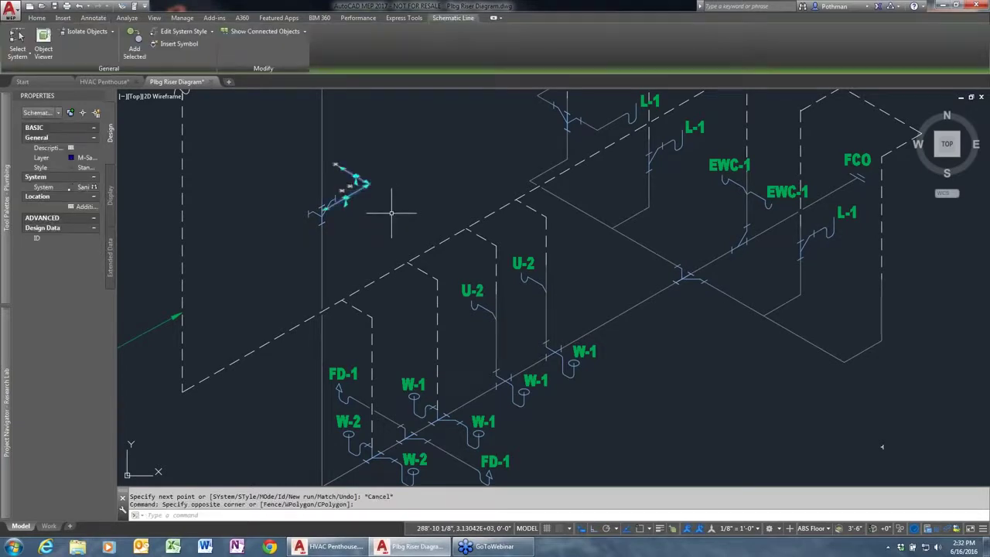
{"action": "key", "text": "Delete"}
- Draw the first sanitary branch from the double lateral in Isometric mode on the Top plane
{"action": "left_click", "coordinate": [355, 170]}
{"action": "left_click", "coordinate": [317, 175]}
{"action": "right_click", "coordinate": [328, 176]}
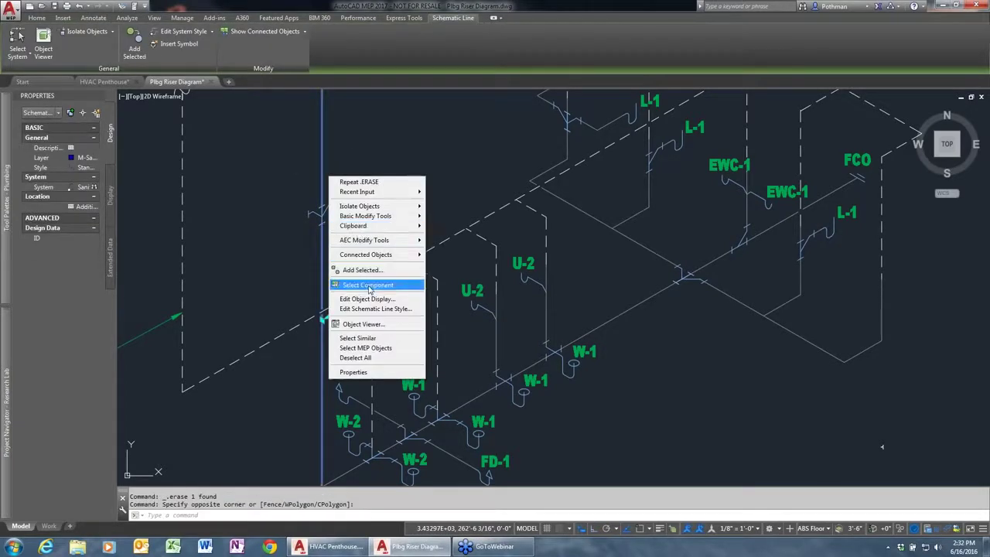
{"action": "left_click", "coordinate": [364, 268]}
{"action": "left_click", "coordinate": [323, 209]}
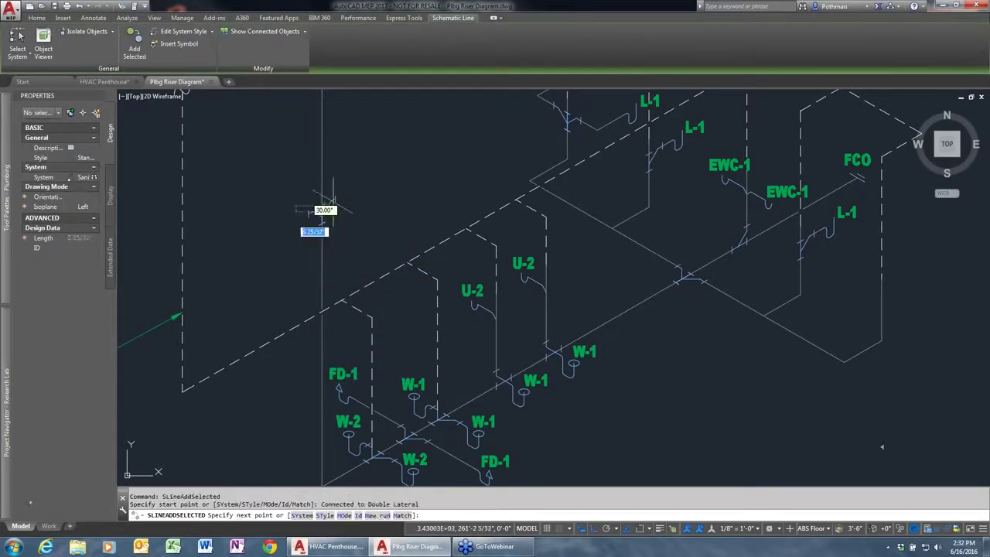
{"action": "type", "text": "mo"}
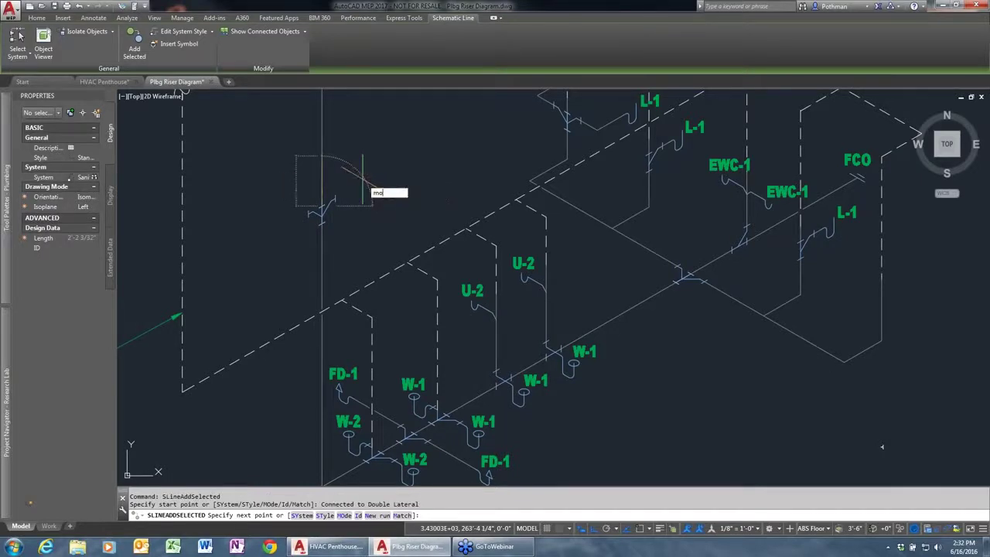
{"action": "key", "text": "Return"}
{"action": "key", "text": "Return"}
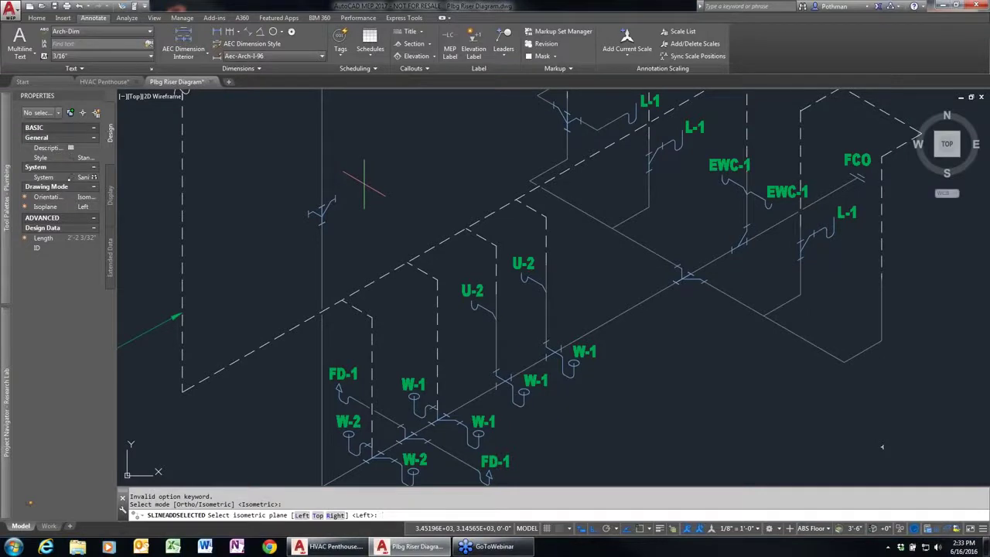
{"action": "key", "text": "Return"}
{"action": "type", "text": "t"}
{"action": "key", "text": "Return"}
{"action": "left_click", "coordinate": [360, 166]}
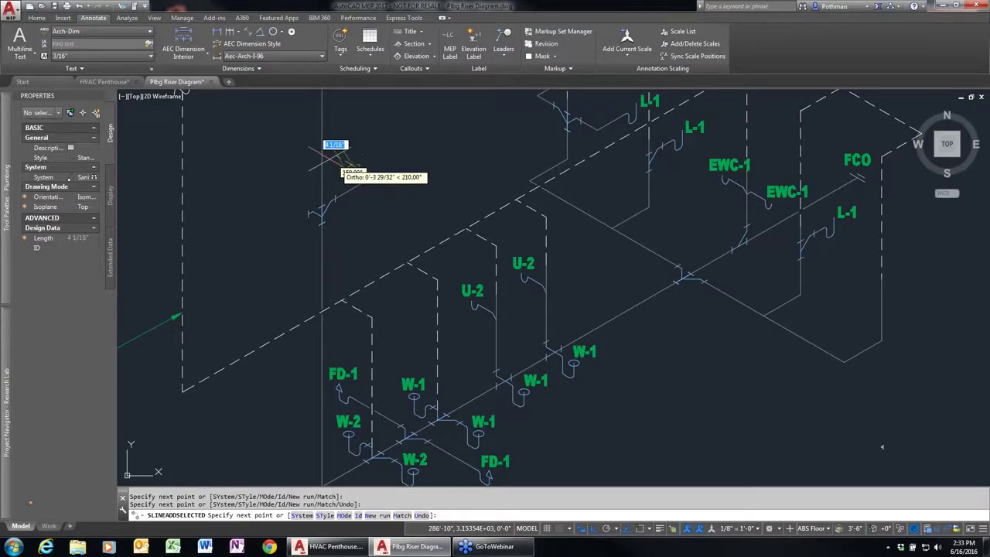
{"action": "key", "text": "Return"}
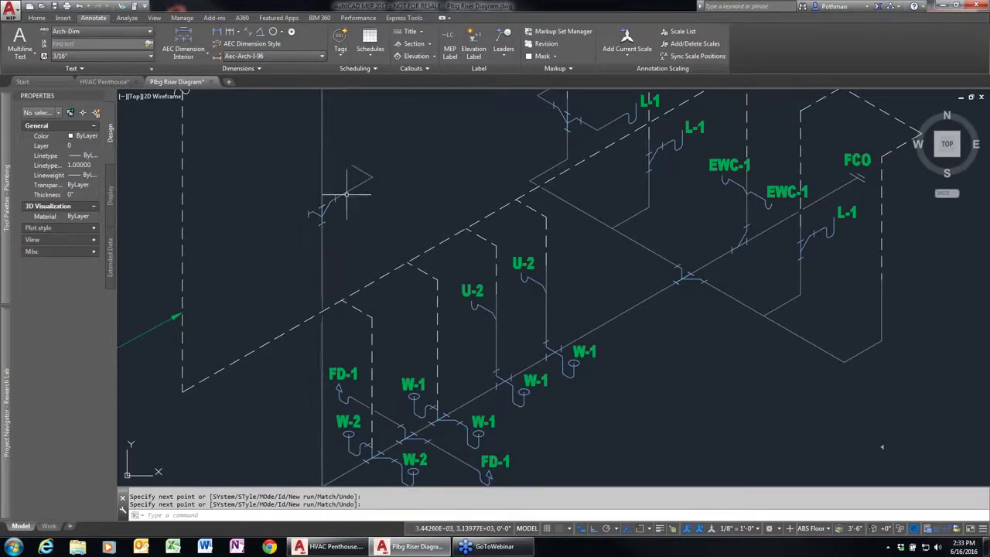
- Draw a second matching branch from the double lateral running to the left
{"action": "left_click", "coordinate": [347, 195]}
{"action": "right_click", "coordinate": [350, 197]}
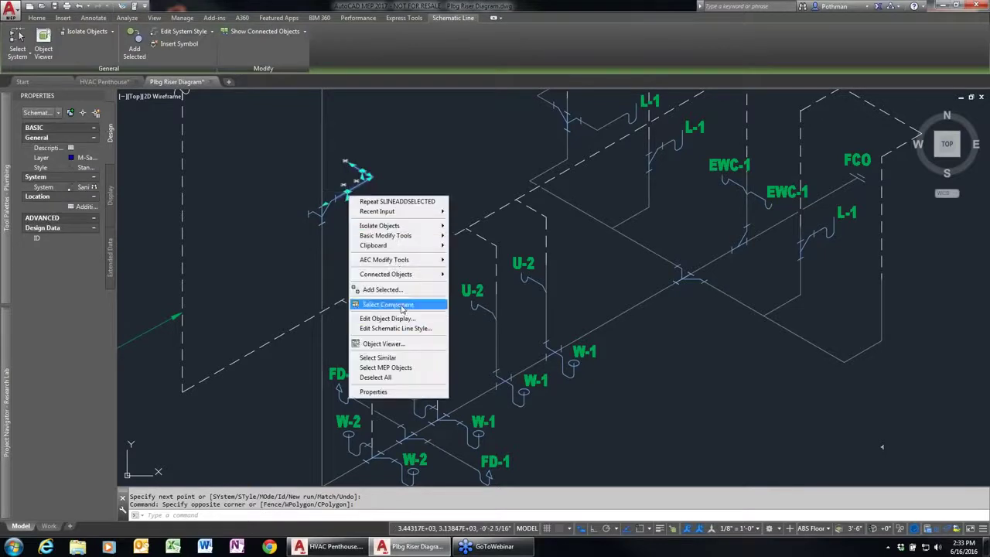
{"action": "left_click", "coordinate": [383, 290]}
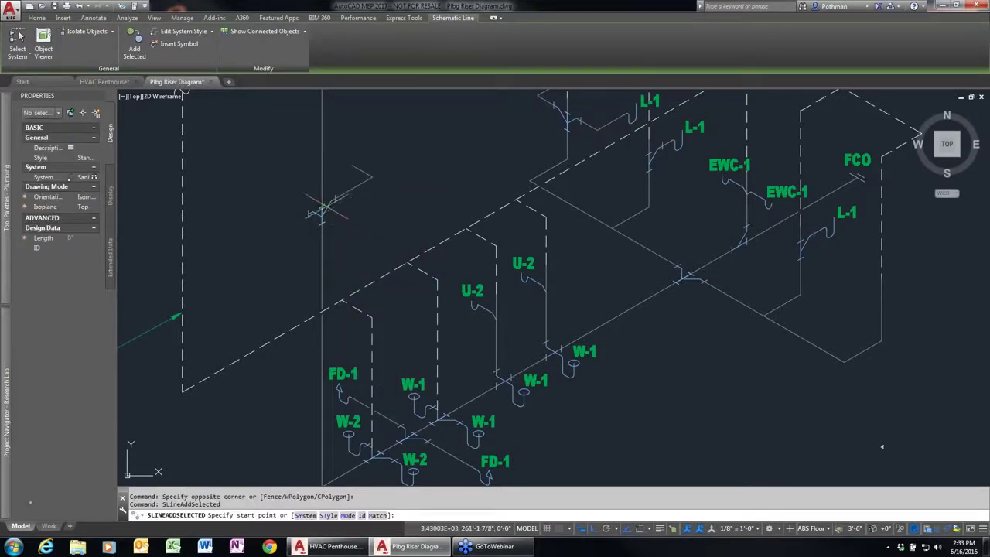
{"action": "left_click", "coordinate": [322, 207]}
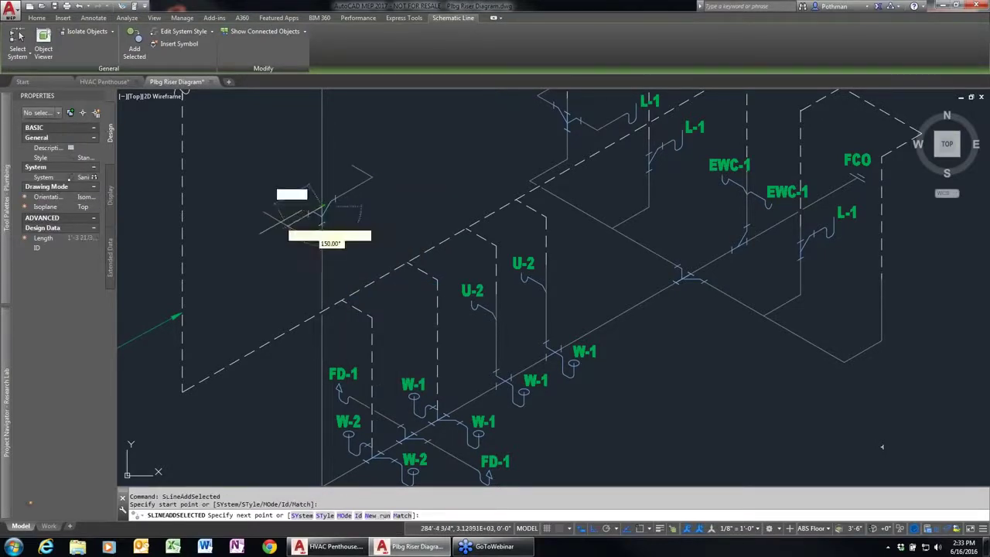
{"action": "left_click", "coordinate": [250, 213]}
{"action": "key", "text": "Return"}
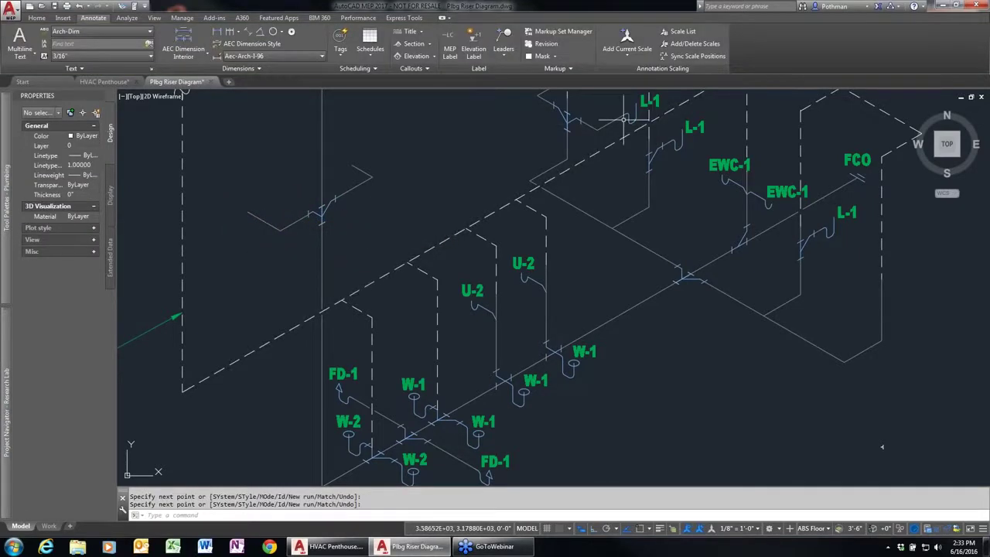
- Place two L-1 style trap symbols, rotated to fit, at the upper and lower branch ends
{"action": "left_click", "coordinate": [632, 117]}
{"action": "right_click", "coordinate": [625, 127]}
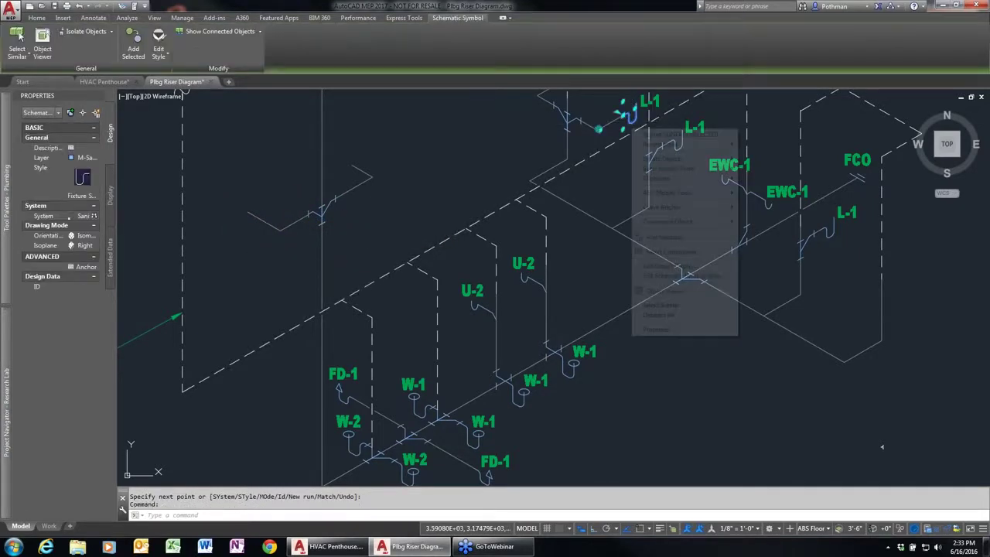
{"action": "left_click", "coordinate": [685, 237]}
{"action": "left_click", "coordinate": [343, 164]}
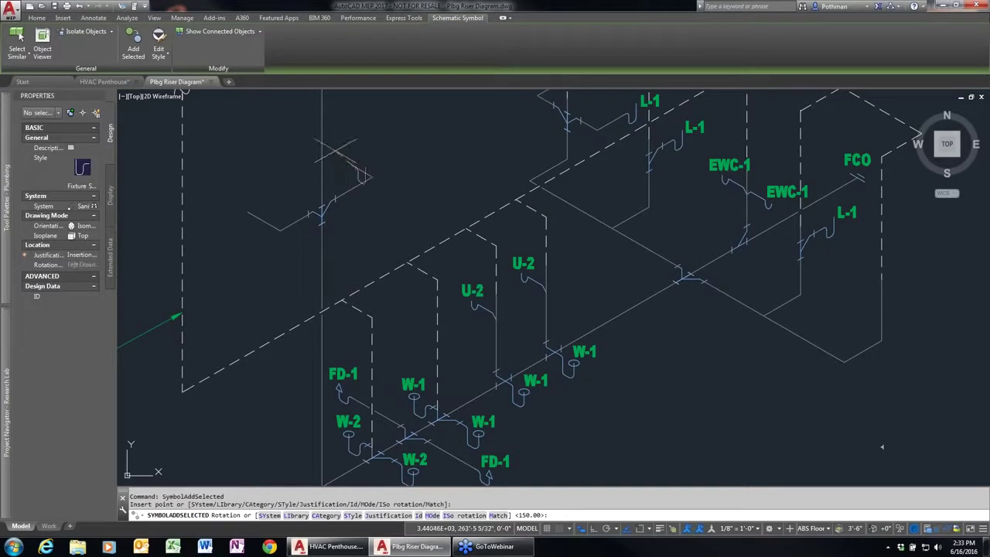
{"action": "left_click", "coordinate": [460, 226]}
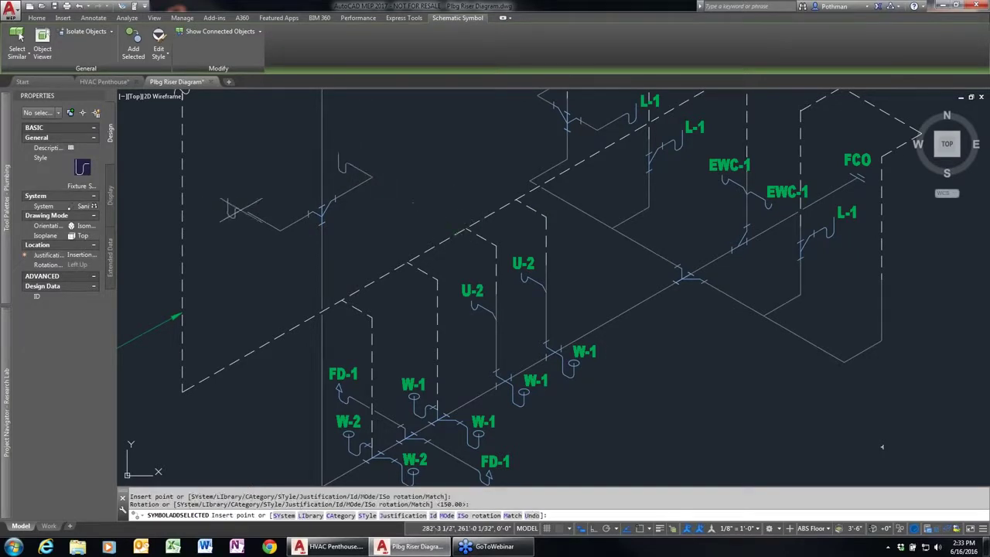
{"action": "left_click", "coordinate": [263, 221]}
{"action": "left_click", "coordinate": [302, 267]}
{"action": "key", "text": "Return"}
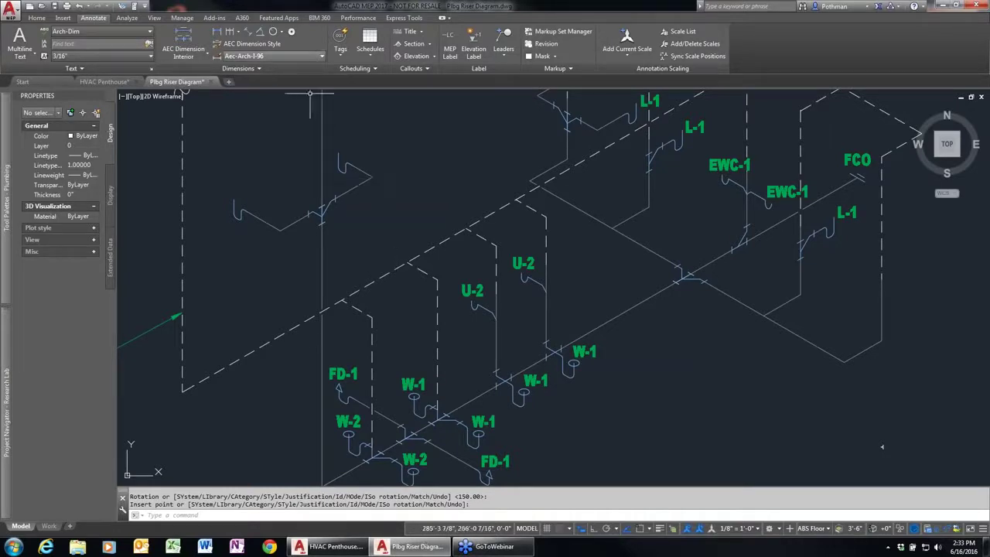
- Discard changes to Plbg Riser Diagram, then open Mech Schematics and zoom to pumps P-1 through P-6
{"action": "left_click", "coordinate": [208, 81]}
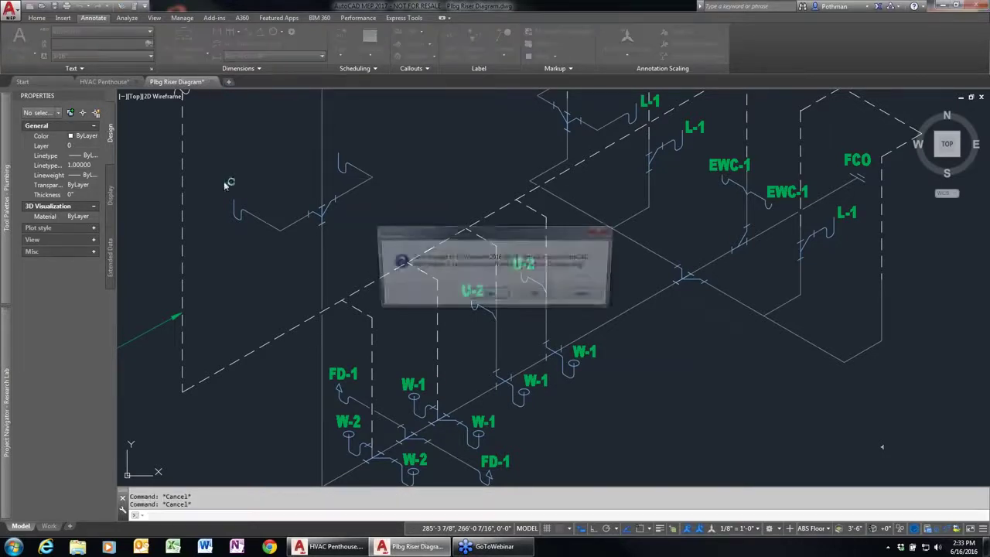
{"action": "left_click", "coordinate": [539, 296]}
{"action": "mouse_move", "coordinate": [6, 418]}
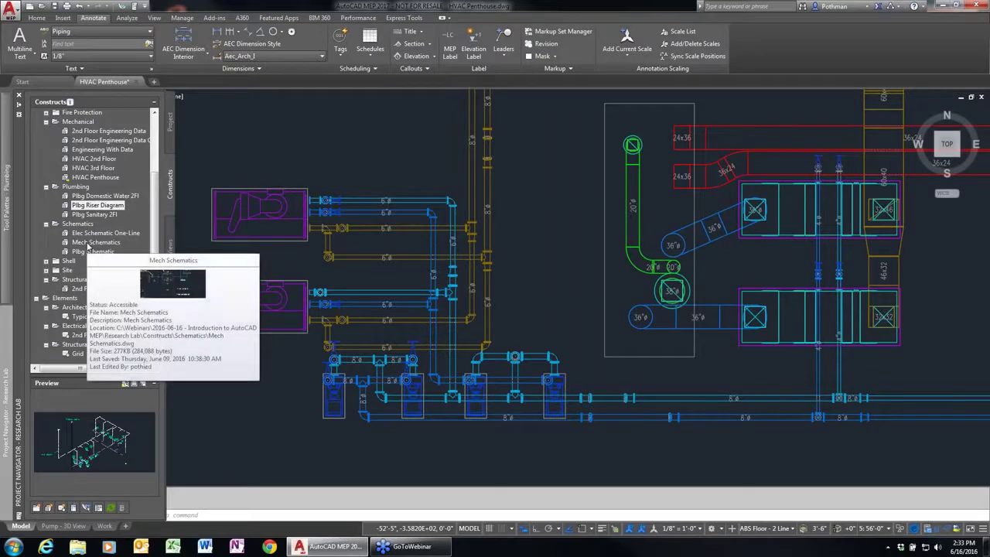
{"action": "double_click", "coordinate": [85, 243]}
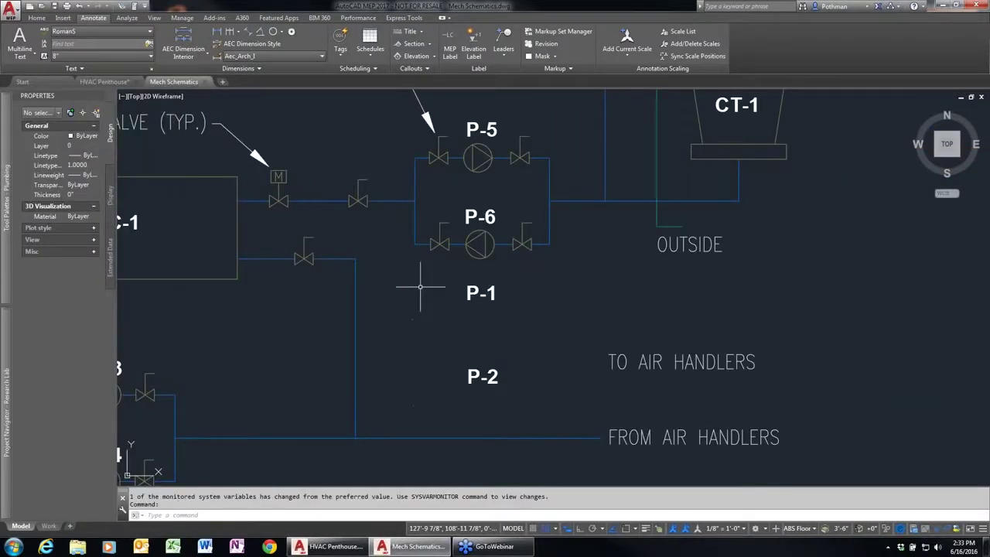
{"action": "scroll", "coordinate": [409, 283], "scroll_direction": "down", "scroll_amount": 3}
{"action": "scroll", "coordinate": [361, 272], "scroll_direction": "up", "scroll_amount": 2}
{"action": "scroll", "coordinate": [361, 272], "scroll_direction": "up", "scroll_amount": 3}
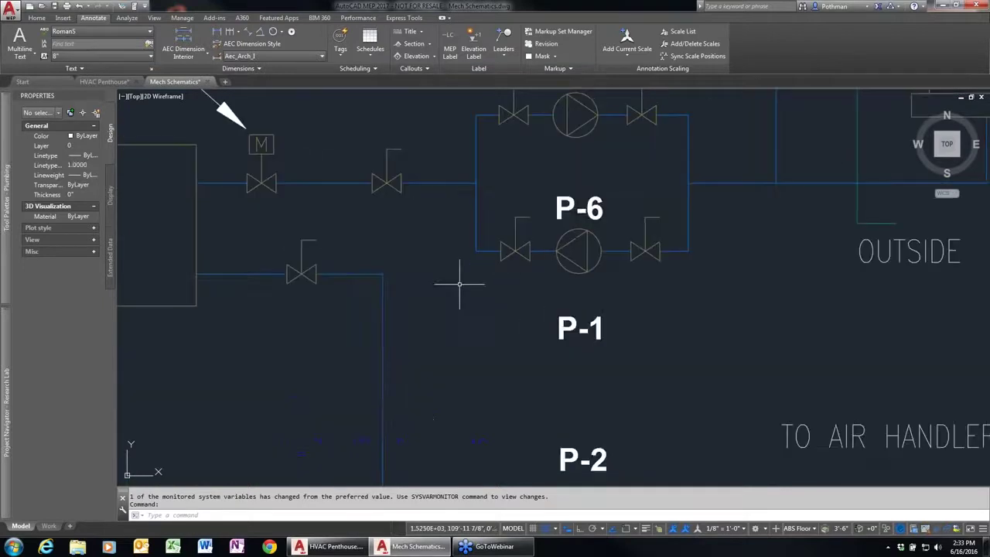
{"action": "scroll", "coordinate": [516, 312], "scroll_direction": "down", "scroll_amount": 3}
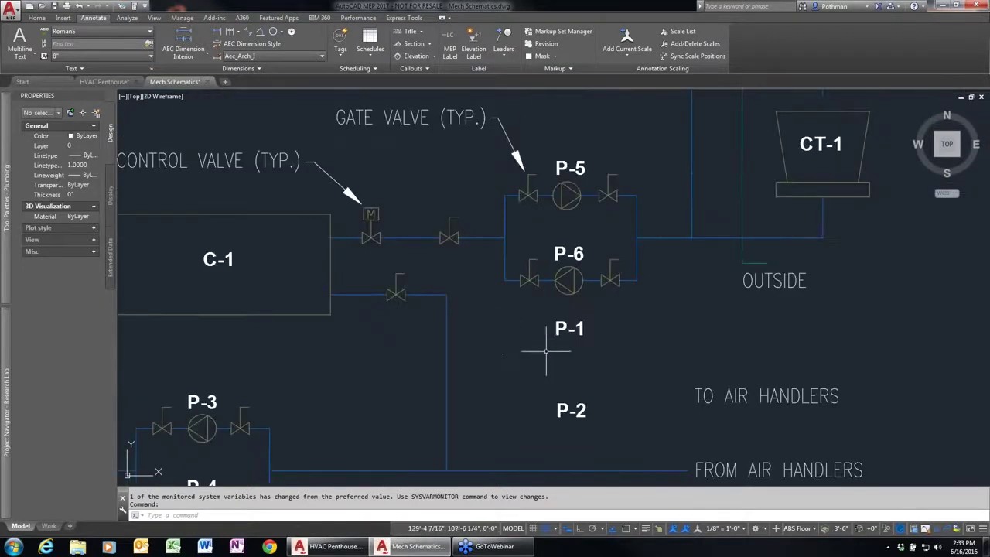
- Draw the upper pipe run from the vertical line over P-1 toward TO AIR HANDLERS
{"action": "middle_click_drag", "start_coordinate": [541, 347], "coordinate": [608, 199]}
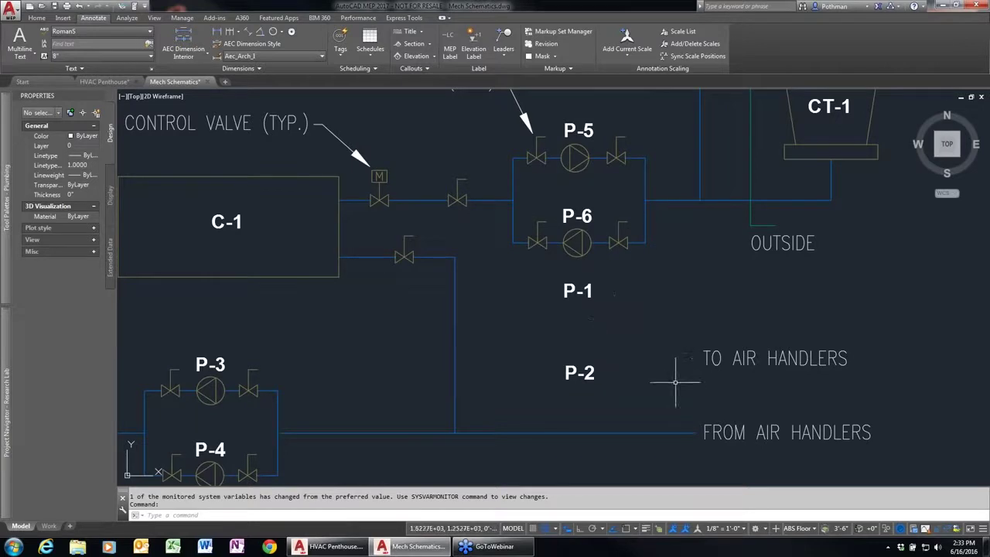
{"action": "left_click", "coordinate": [455, 328]}
{"action": "right_click", "coordinate": [464, 331]}
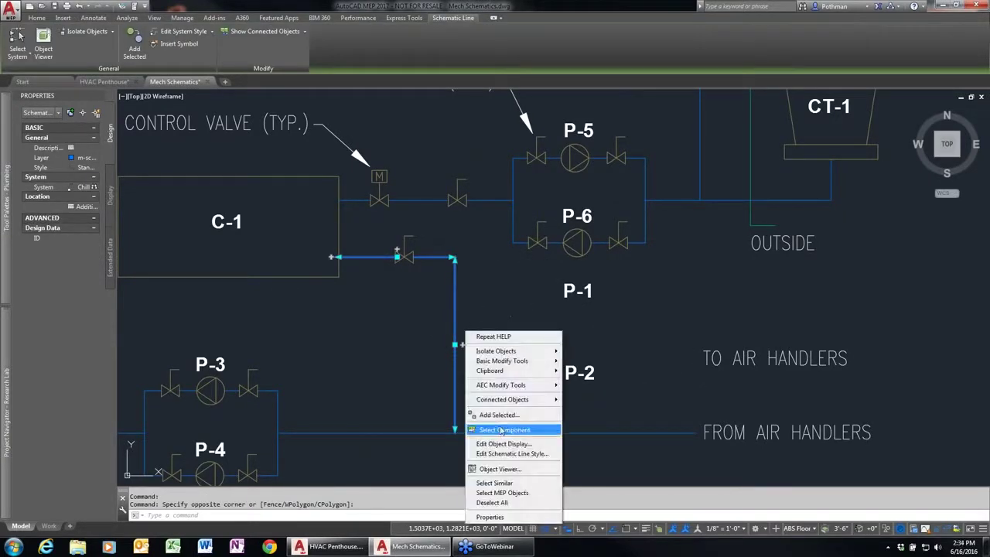
{"action": "left_click", "coordinate": [499, 414]}
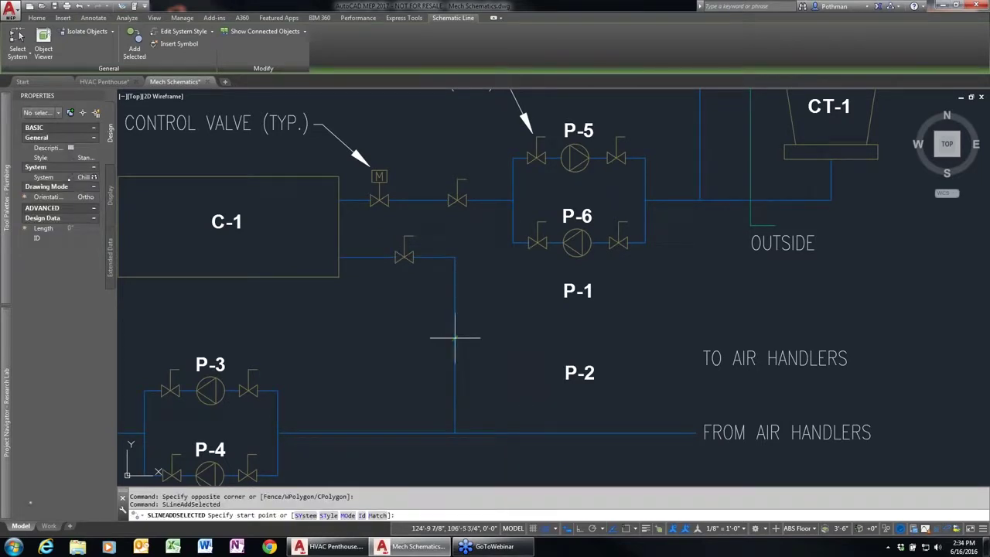
{"action": "left_click", "coordinate": [455, 337]}
{"action": "left_click", "coordinate": [518, 338]}
{"action": "left_click", "coordinate": [518, 294]}
{"action": "left_click", "coordinate": [655, 294]}
{"action": "left_click", "coordinate": [655, 335]}
{"action": "left_click", "coordinate": [719, 335]}
{"action": "key", "text": "Return"}
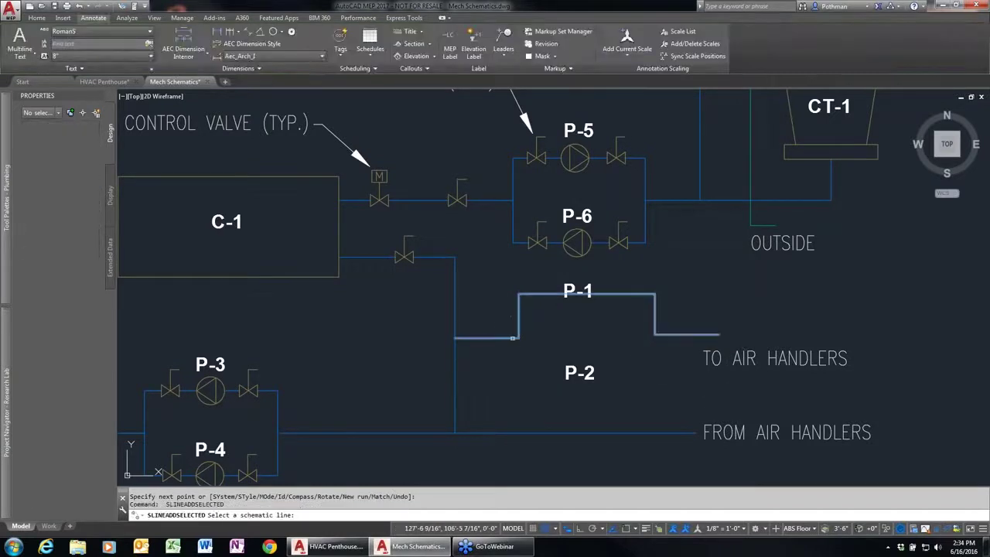
- Draw the lower branch beneath P-2, reconnecting it to the upper run
{"action": "left_click", "coordinate": [512, 338]}
{"action": "left_click", "coordinate": [515, 343]}
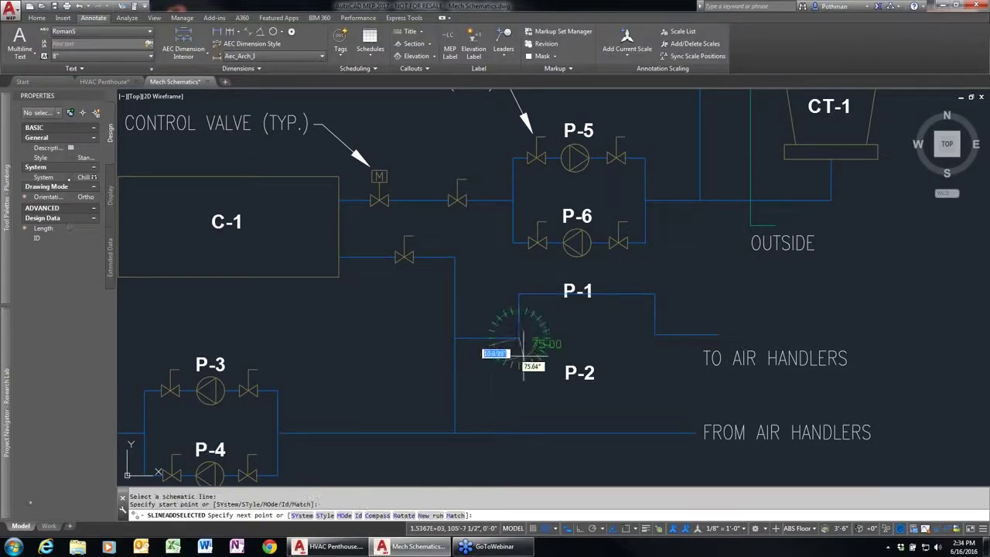
{"action": "left_click", "coordinate": [655, 383]}
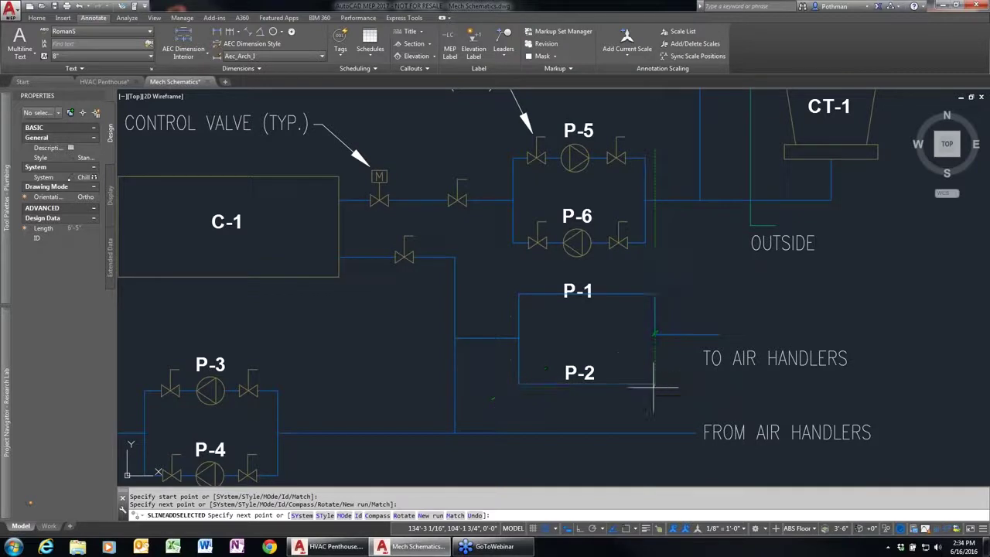
{"action": "left_click", "coordinate": [656, 334]}
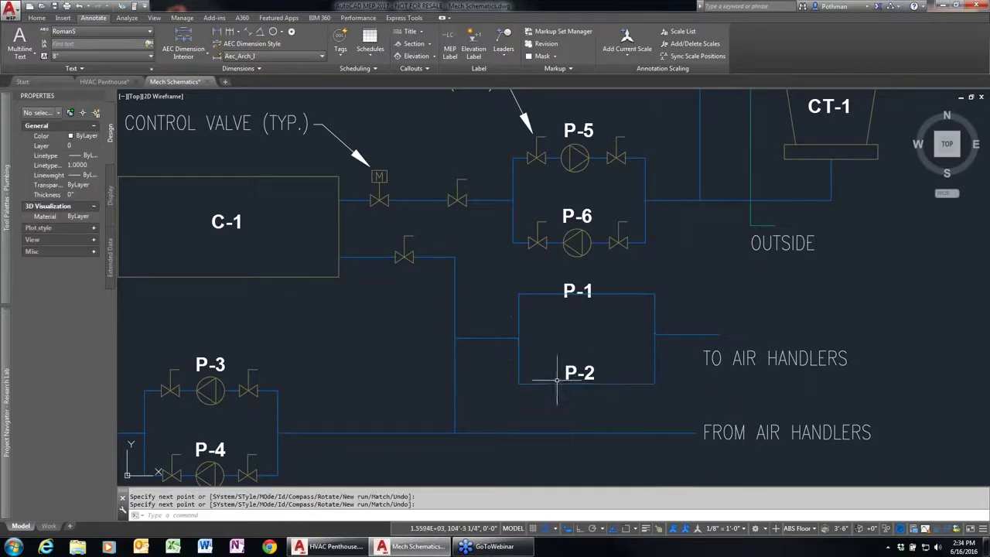
- Place pumps matching P-5 at the P-1 and P-2 positions
{"action": "left_click", "coordinate": [584, 157]}
{"action": "right_click", "coordinate": [573, 159]}
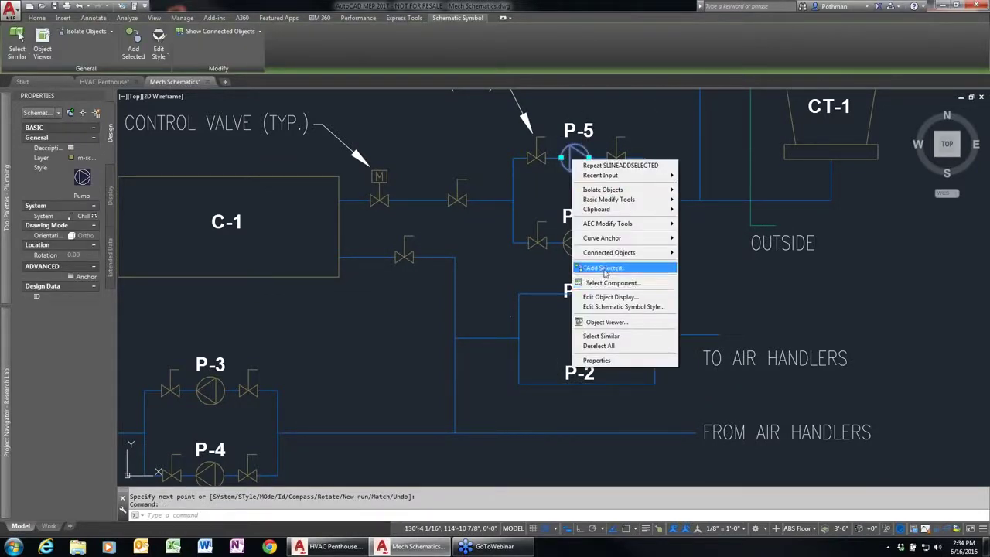
{"action": "left_click", "coordinate": [595, 287]}
{"action": "left_click", "coordinate": [582, 292]}
{"action": "key", "text": "Return"}
{"action": "left_click", "coordinate": [586, 387]}
{"action": "left_click", "coordinate": [507, 393]}
{"action": "key", "text": "Escape"}
- Add P-5-style gate valves left and right of P-1 and left of P-2
{"action": "left_click", "coordinate": [534, 157]}
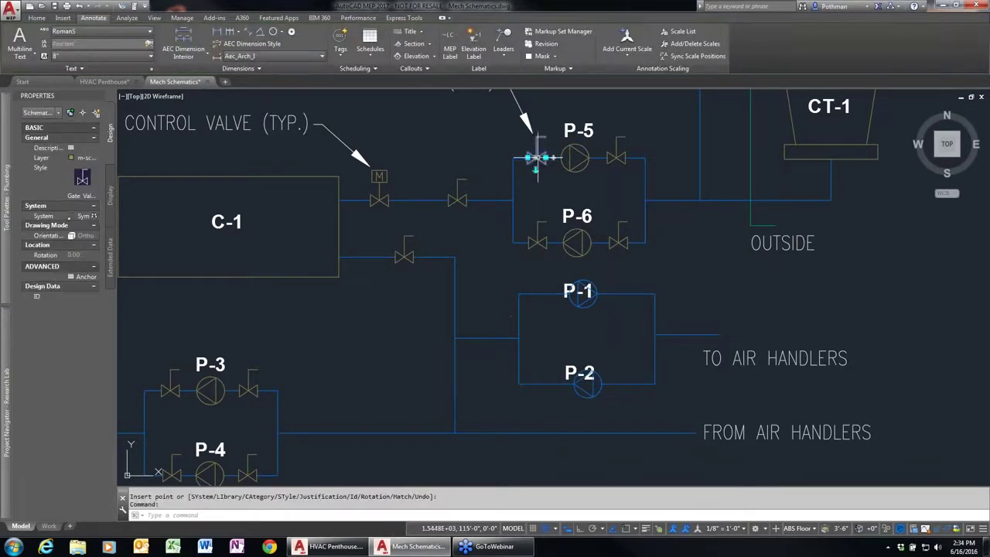
{"action": "right_click", "coordinate": [537, 160]}
{"action": "left_click", "coordinate": [572, 275]}
{"action": "left_click", "coordinate": [544, 292]}
{"action": "key", "text": "Return"}
{"action": "left_click", "coordinate": [627, 294]}
{"action": "key", "text": "Return"}
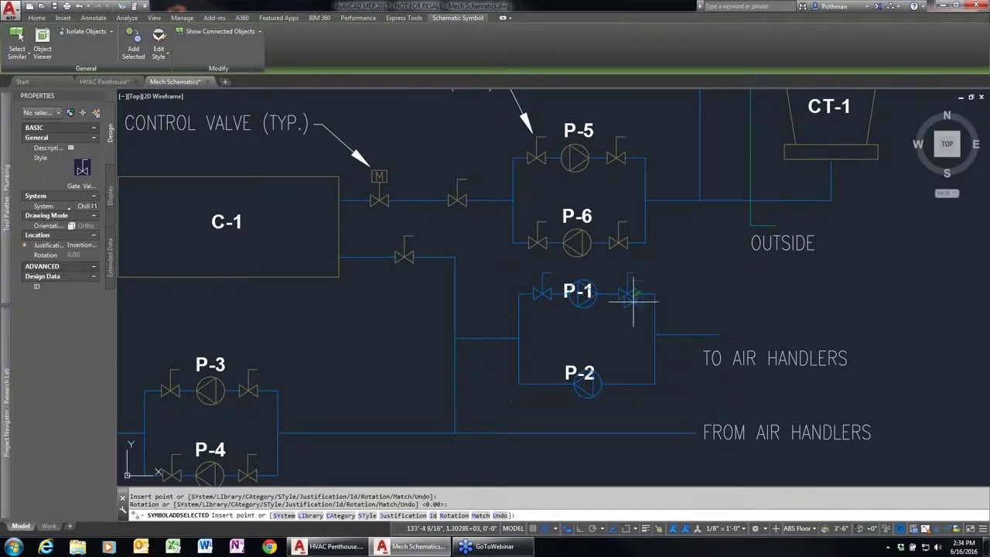
{"action": "left_click", "coordinate": [540, 383]}
{"action": "key", "text": "Return"}
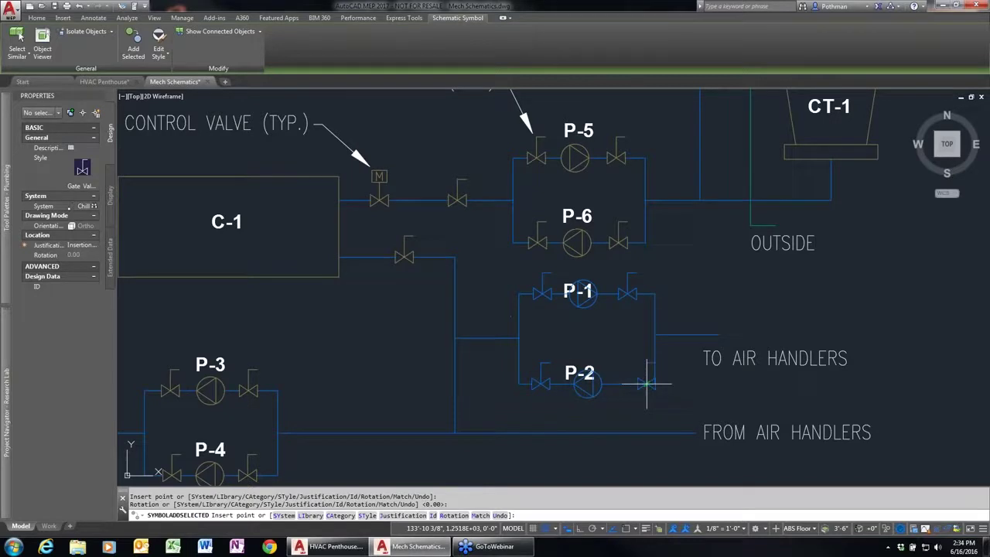
{"action": "key", "text": "Escape"}
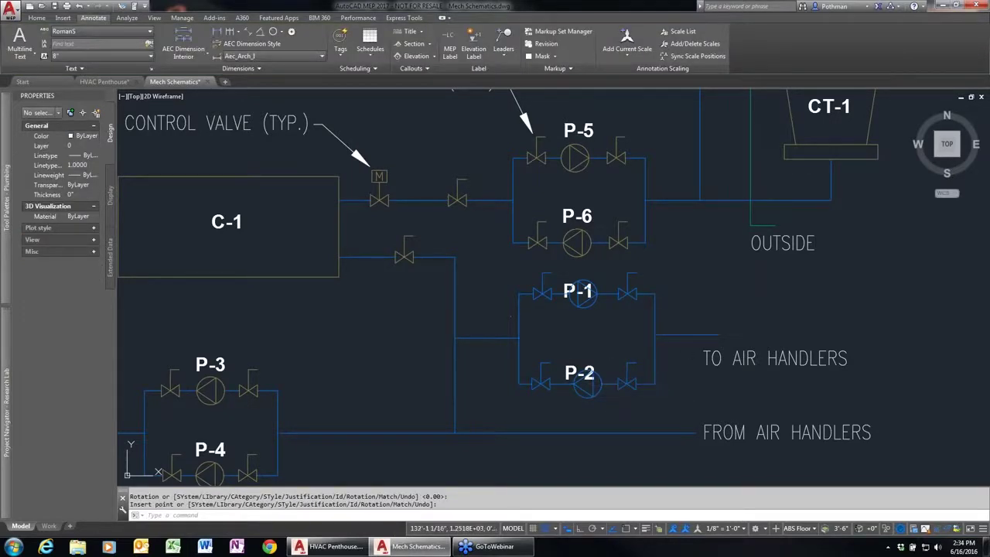
{"action": "left_click", "coordinate": [628, 384]}
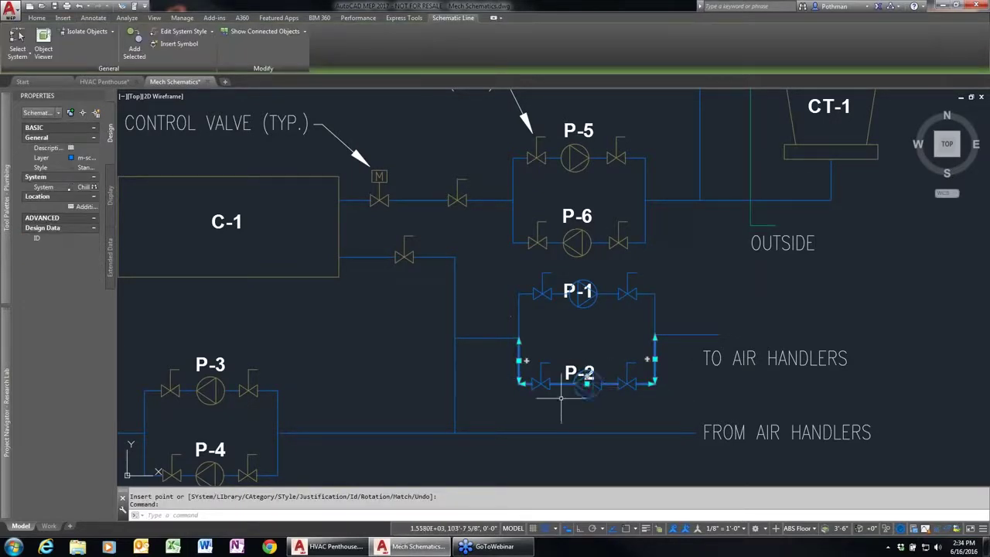
- Try moving the P-2 branch lower, then undo and cancel the move
{"action": "left_click", "coordinate": [587, 383]}
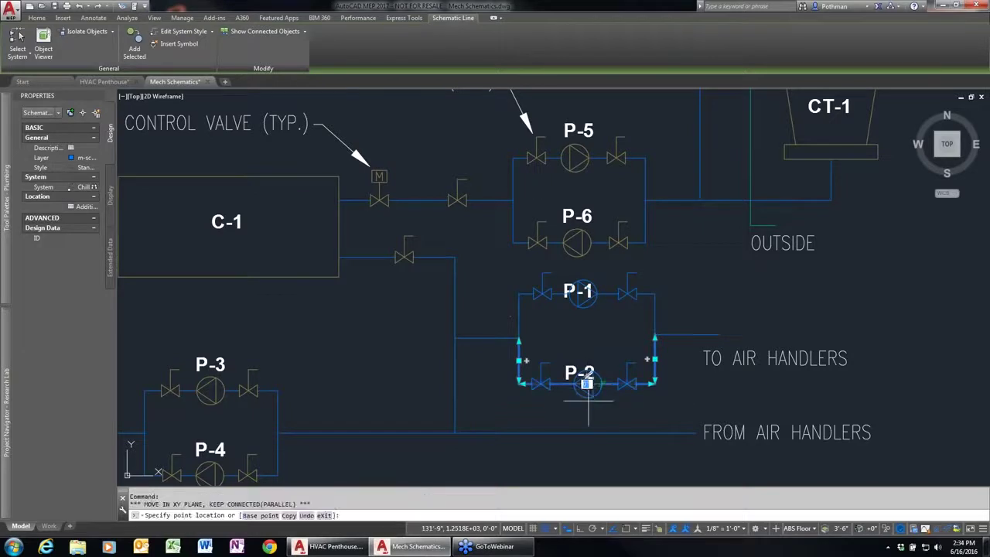
{"action": "left_click", "coordinate": [587, 404]}
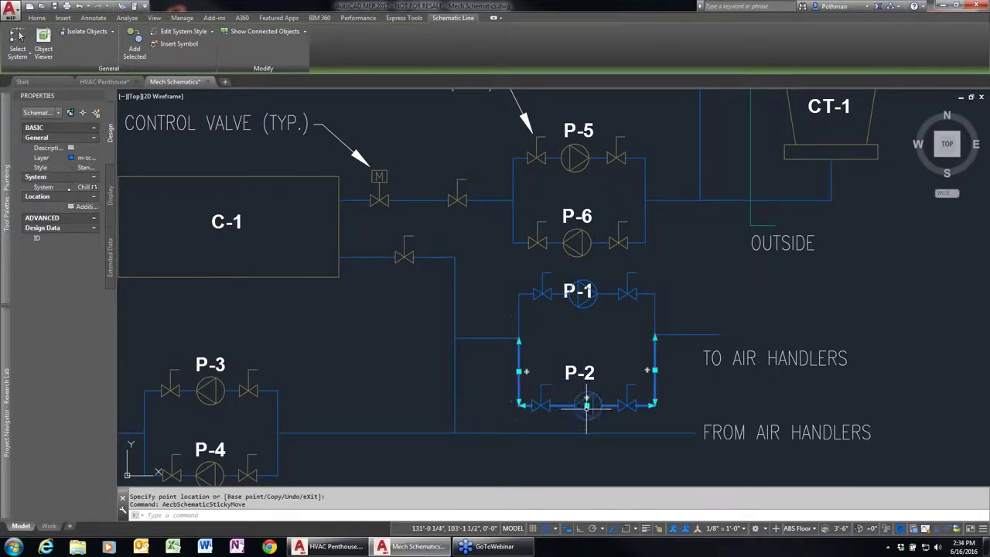
{"action": "key", "text": "ctrl+z"}
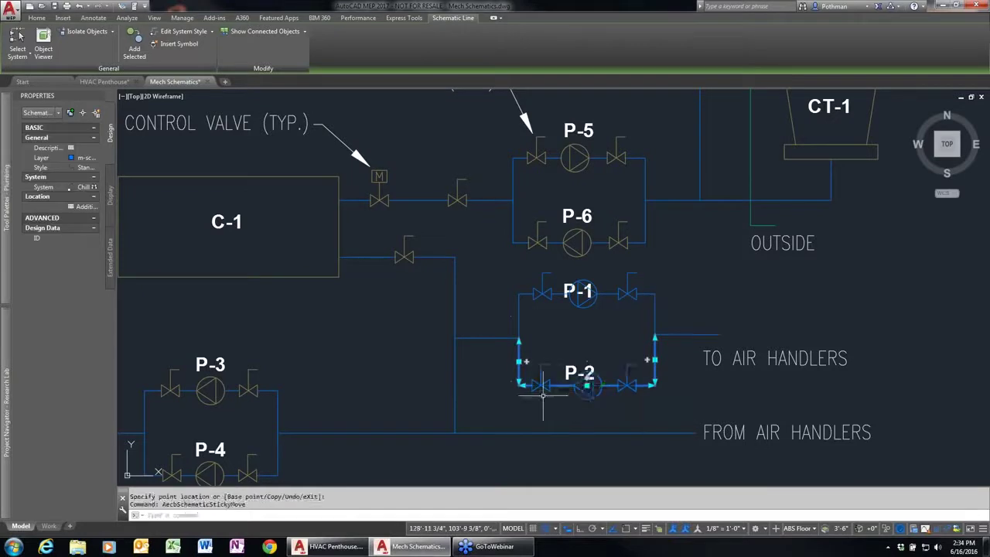
{"action": "key", "text": "Escape"}
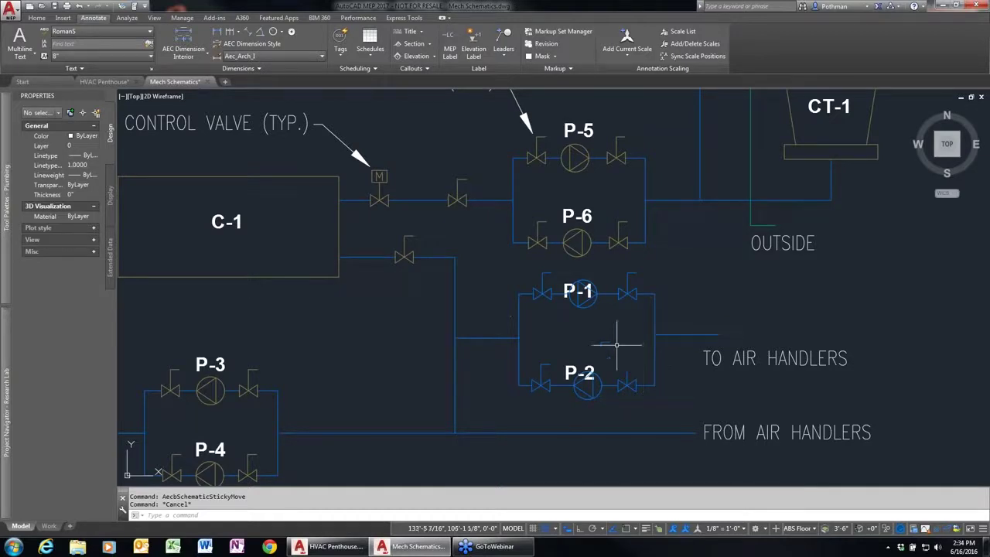
- Zoom out to the whole layout and close Mech Schematics without saving
{"action": "scroll", "coordinate": [345, 377], "scroll_direction": "down", "scroll_amount": 2}
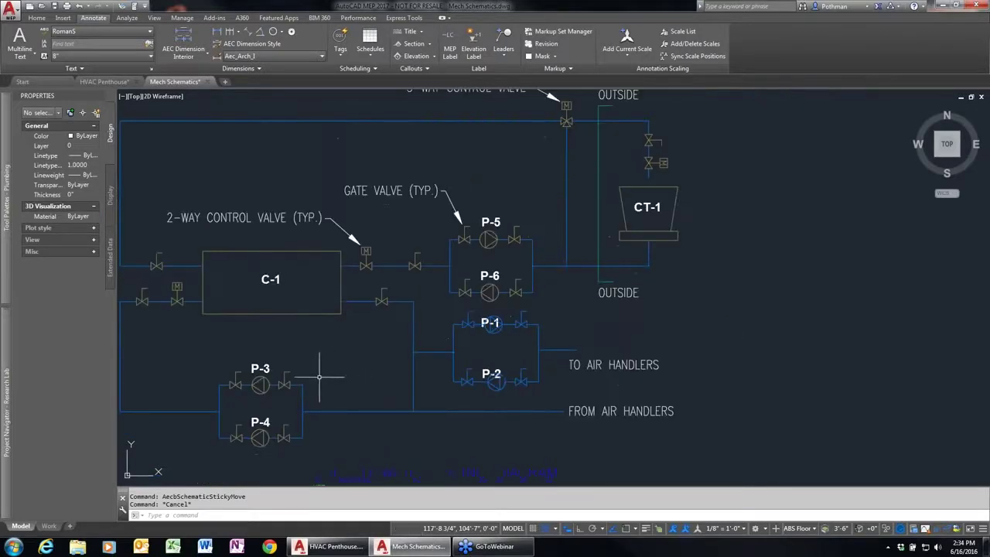
{"action": "middle_click_drag", "start_coordinate": [318, 376], "coordinate": [417, 375]}
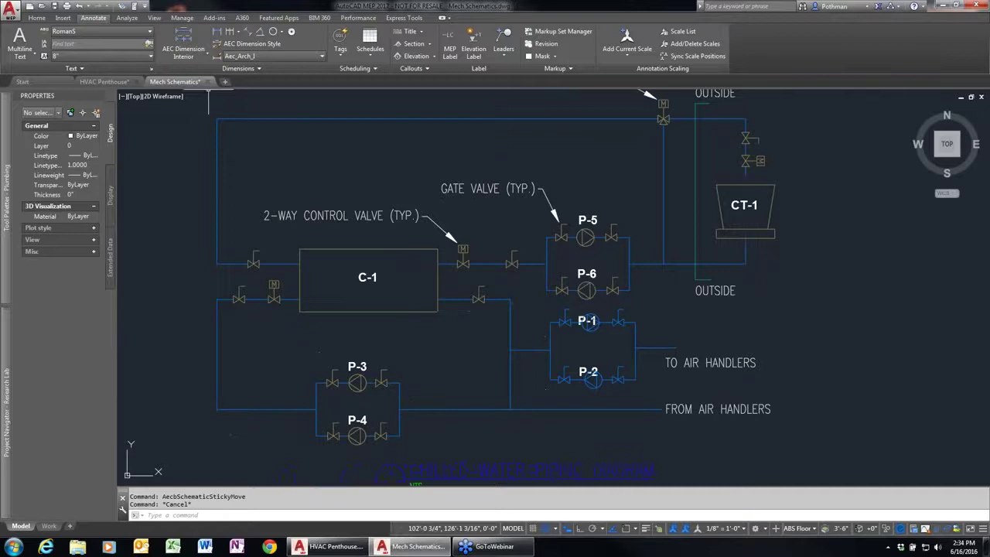
{"action": "left_click", "coordinate": [207, 82]}
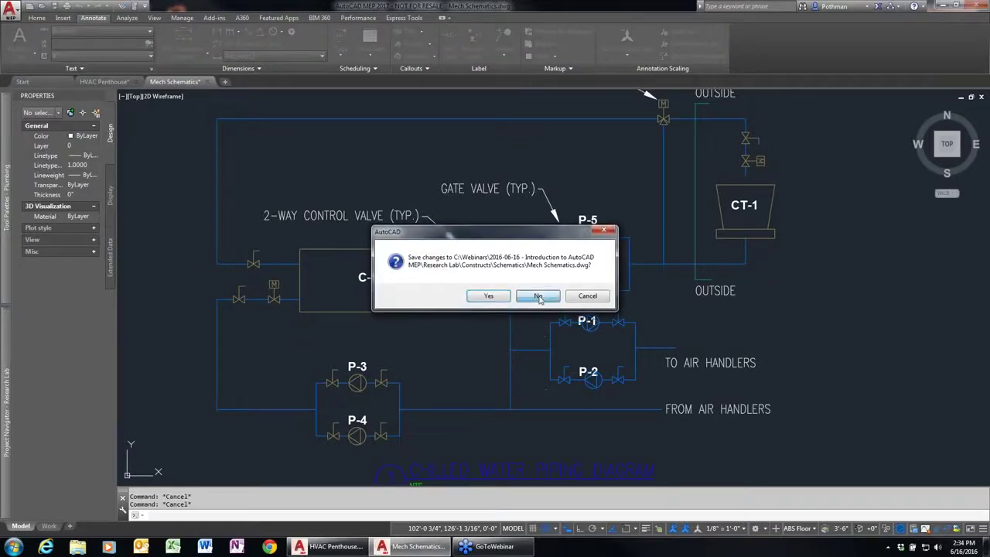
{"action": "left_click", "coordinate": [539, 297]}
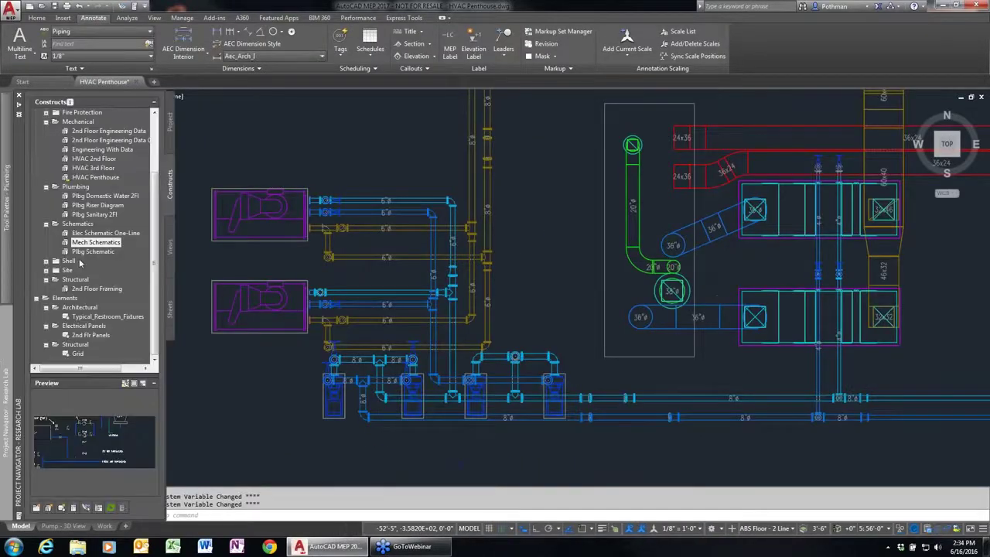
- Open Plbg Schematic and review the Standard schematic line style's arc-hop crossing settings
{"action": "double_click", "coordinate": [91, 253]}
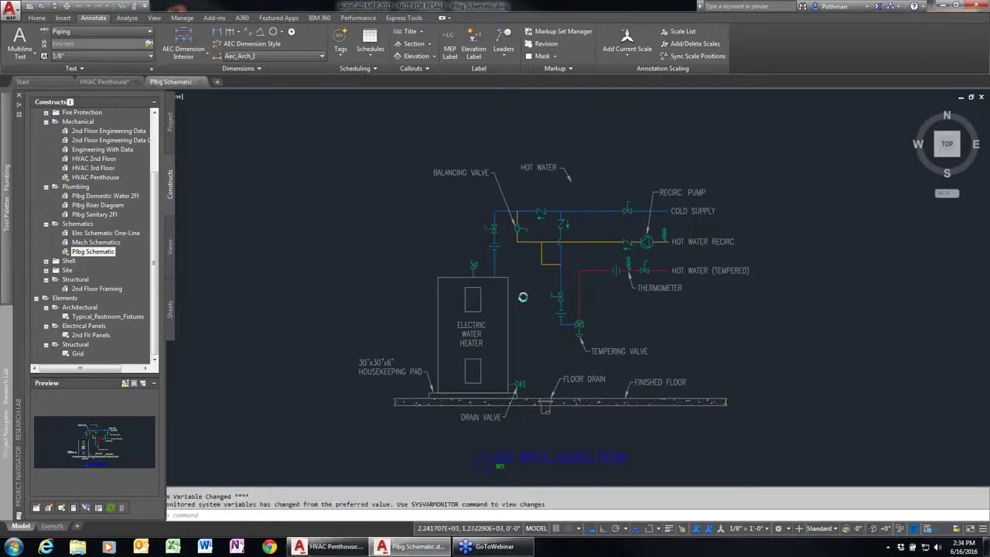
{"action": "scroll", "coordinate": [522, 240], "scroll_direction": "up", "scroll_amount": 6}
{"action": "left_click", "coordinate": [697, 147]}
{"action": "left_click", "coordinate": [688, 152]}
{"action": "right_click", "coordinate": [689, 155]}
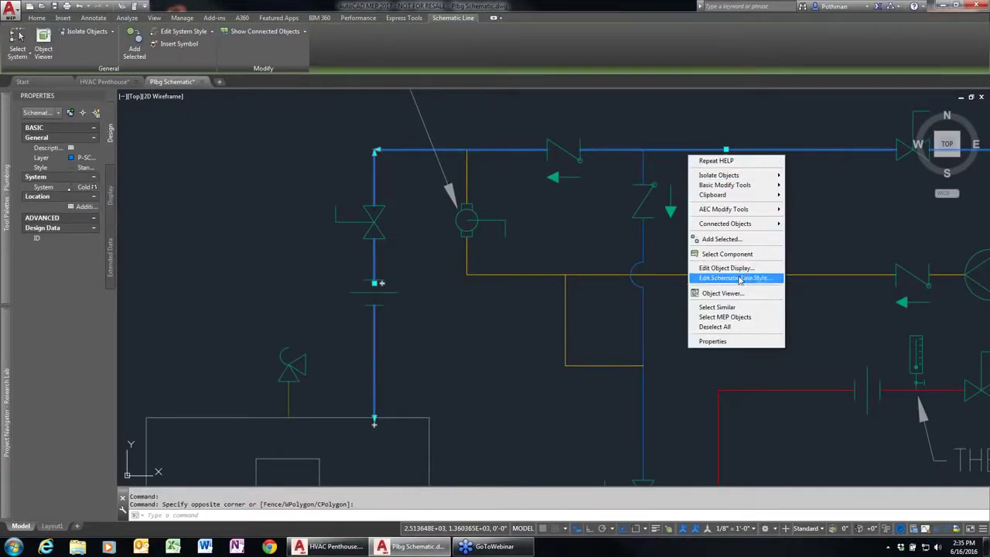
{"action": "left_click", "coordinate": [734, 278]}
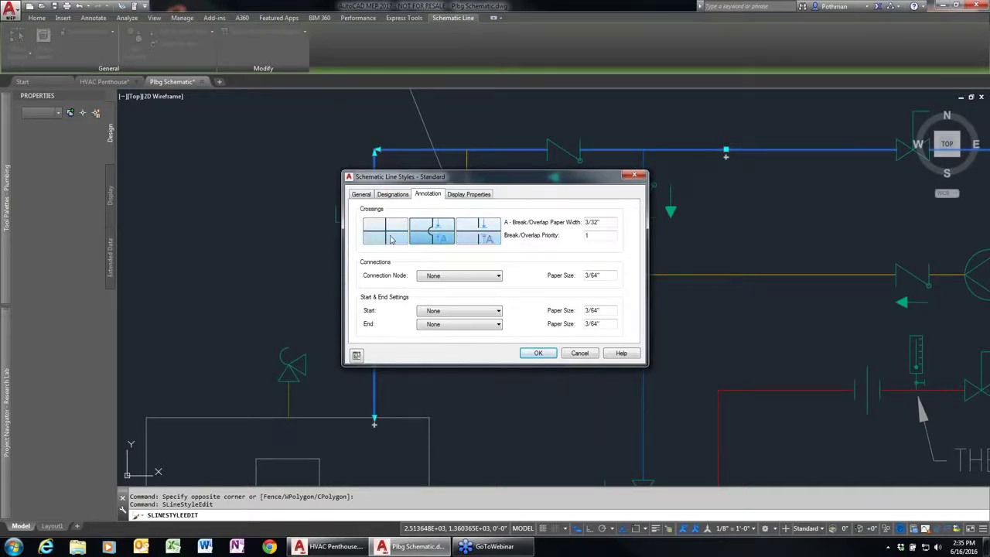
{"action": "left_click", "coordinate": [579, 352]}
{"action": "scroll", "coordinate": [503, 341], "scroll_direction": "up", "scroll_amount": 5}
{"action": "scroll", "coordinate": [407, 365], "scroll_direction": "down", "scroll_amount": 3}
{"action": "scroll", "coordinate": [407, 393], "scroll_direction": "down", "scroll_amount": 2}
{"action": "middle_click_drag", "start_coordinate": [379, 270], "coordinate": [360, 244]}
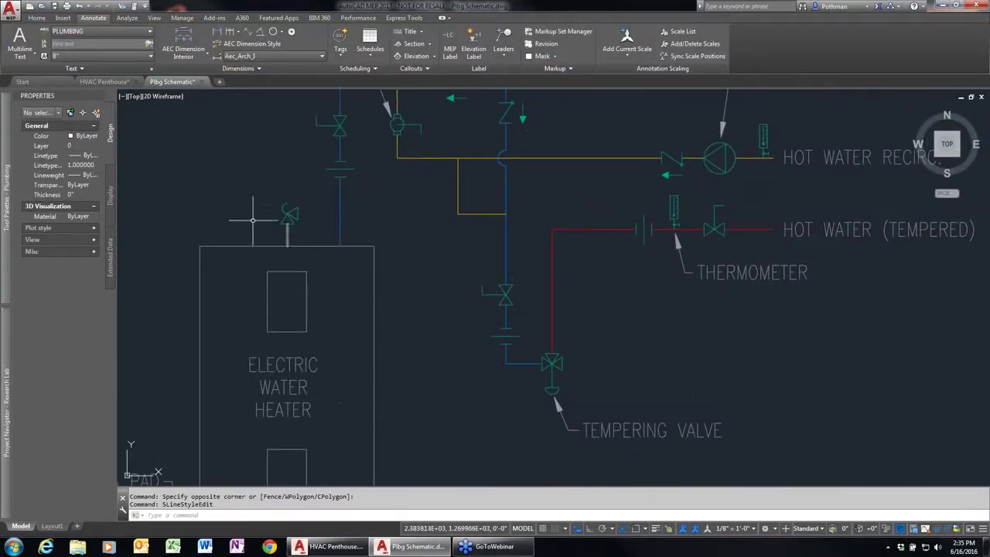
- Add a schematic line matching the heater's line, starting at the pressure relief valve
{"action": "left_click", "coordinate": [310, 217]}
{"action": "left_click", "coordinate": [264, 235]}
{"action": "right_click", "coordinate": [265, 235]}
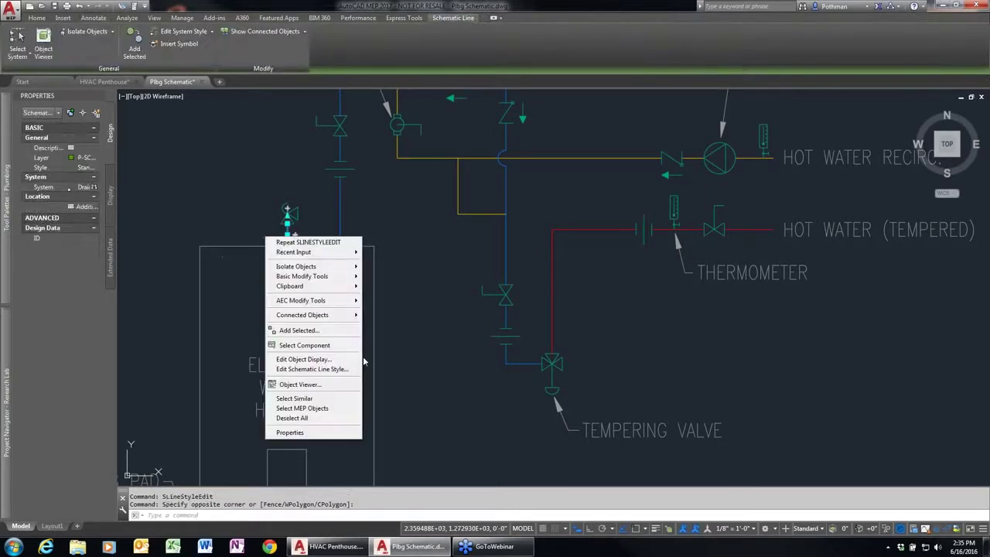
{"action": "left_click", "coordinate": [312, 328]}
{"action": "left_click", "coordinate": [297, 212]}
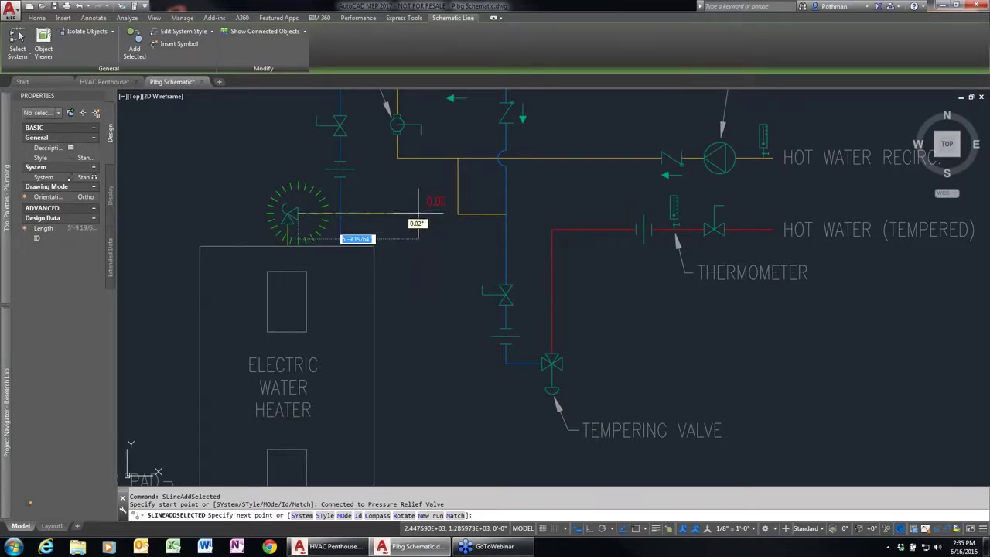
{"action": "left_click", "coordinate": [418, 212]}
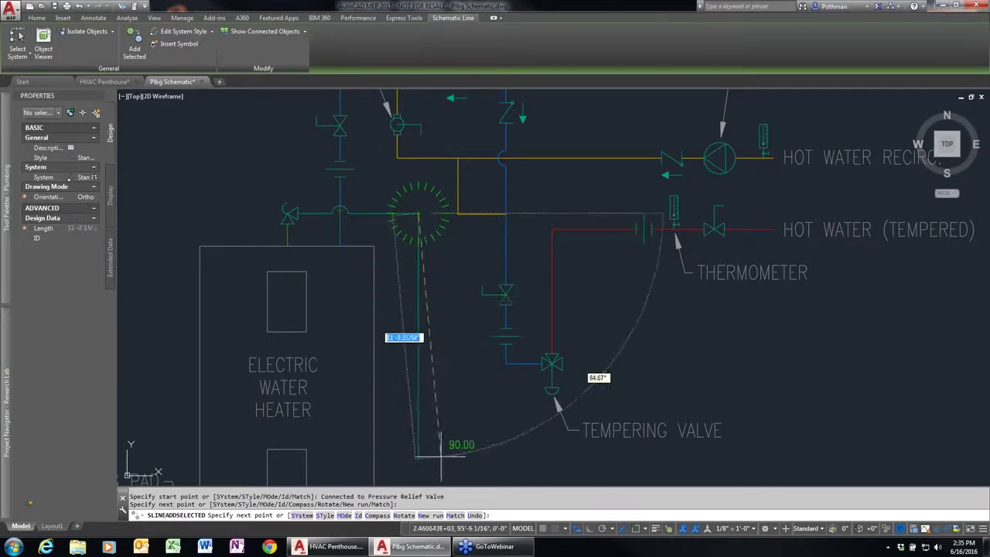
- Route the line with a corner below the heater and end it at the floor drain
{"action": "middle_click_drag", "start_coordinate": [431, 461], "coordinate": [425, 258]}
{"action": "scroll", "coordinate": [421, 260], "scroll_direction": "up", "scroll_amount": 2}
{"action": "left_click", "coordinate": [389, 271]}
{"action": "left_click", "coordinate": [466, 271]}
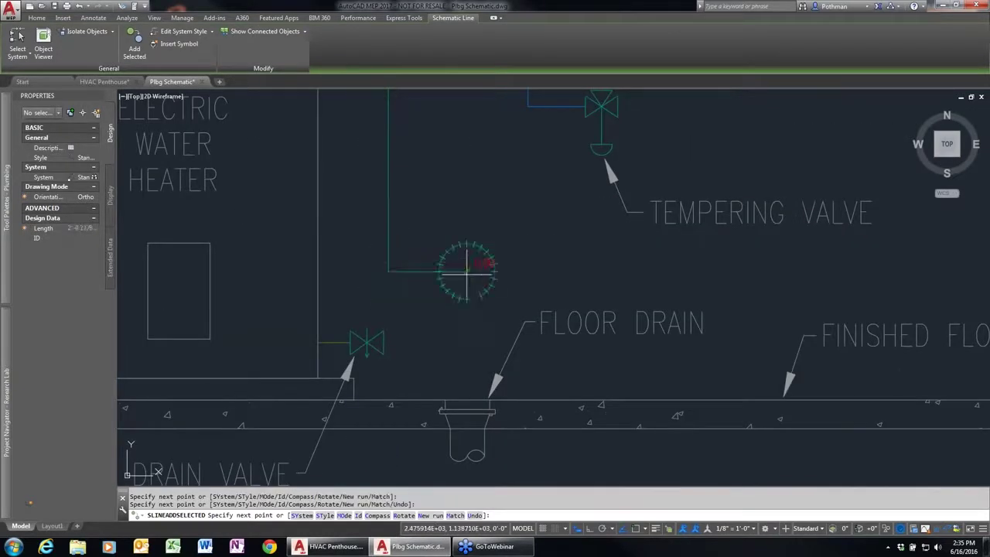
{"action": "left_click", "coordinate": [465, 387]}
- Check the new schematic line, clear the selection, and close the plumbing schematic
{"action": "scroll", "coordinate": [497, 231], "scroll_direction": "down", "scroll_amount": 4}
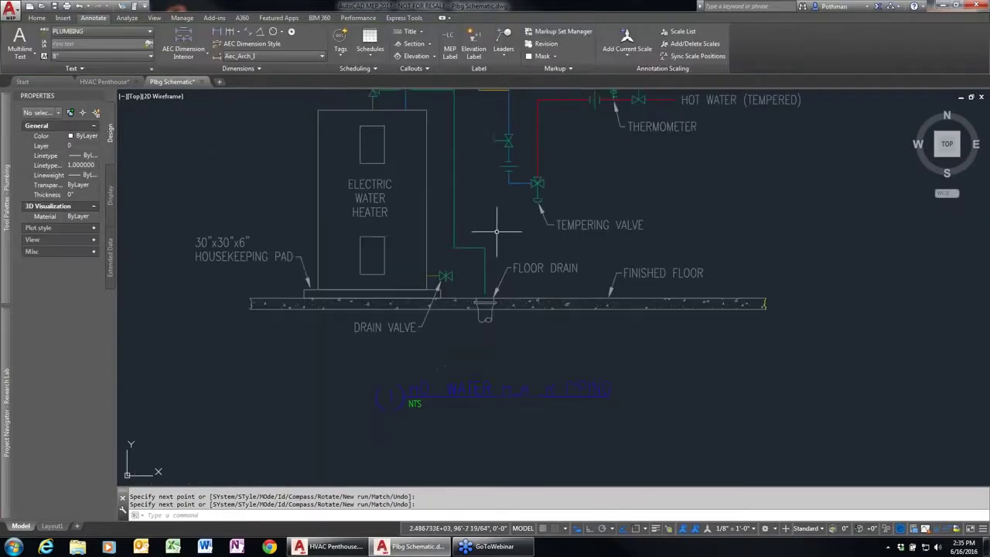
{"action": "middle_click_drag", "start_coordinate": [512, 184], "coordinate": [454, 325]}
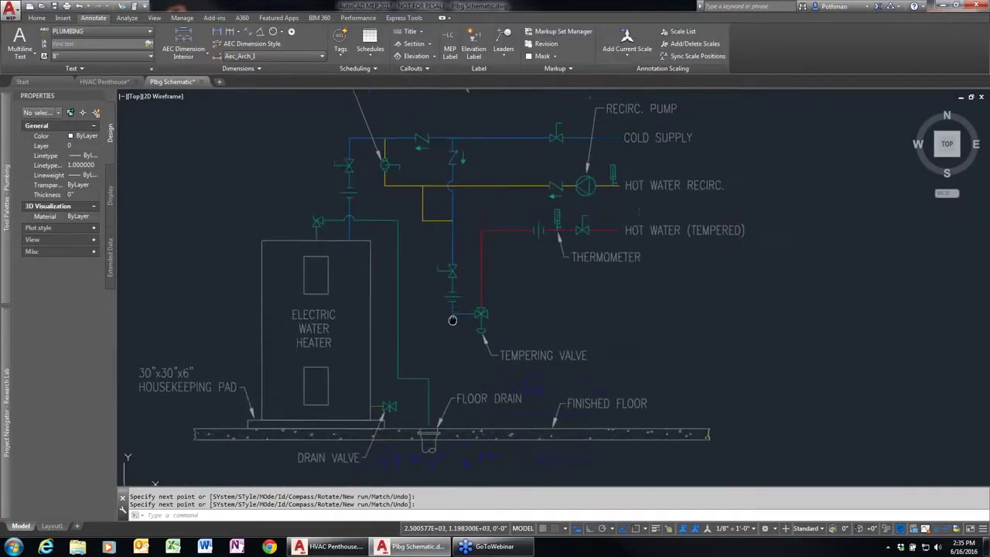
{"action": "left_click", "coordinate": [370, 230]}
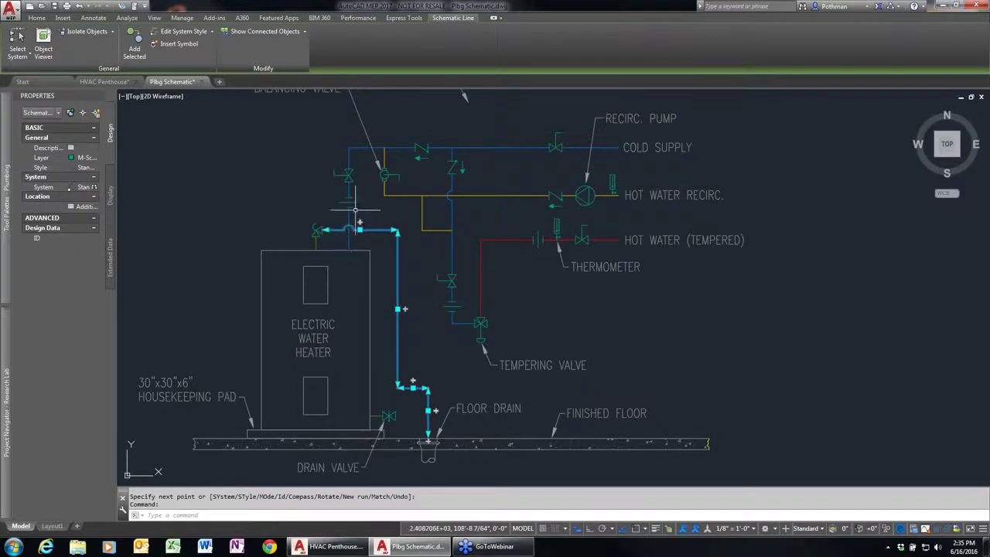
{"action": "key", "text": "Escape"}
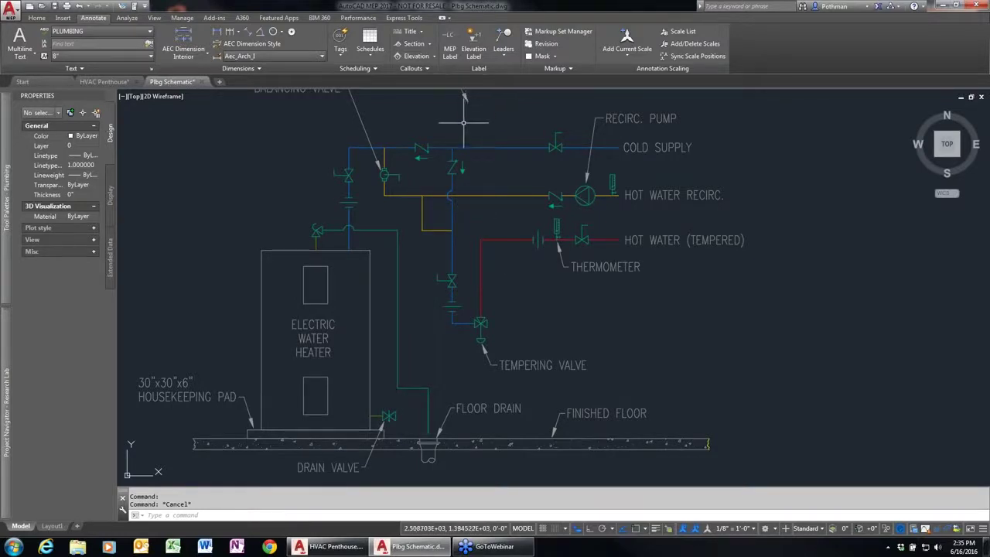
{"action": "left_click", "coordinate": [201, 82]}
- Discard the schematic changes and open the Lighting 2nd Floor construct
{"action": "left_click", "coordinate": [536, 296]}
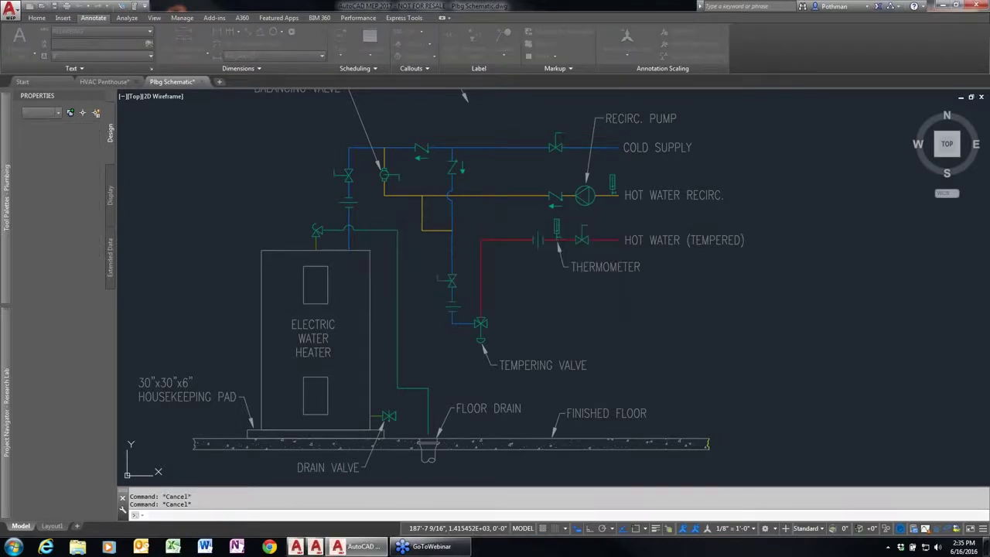
{"action": "mouse_move", "coordinate": [6, 418]}
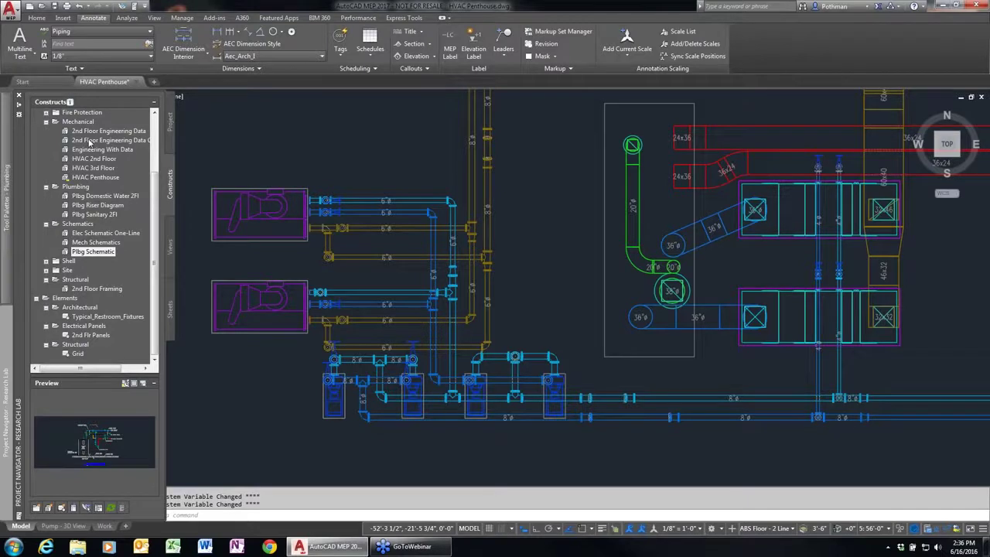
{"action": "left_click", "coordinate": [151, 115]}
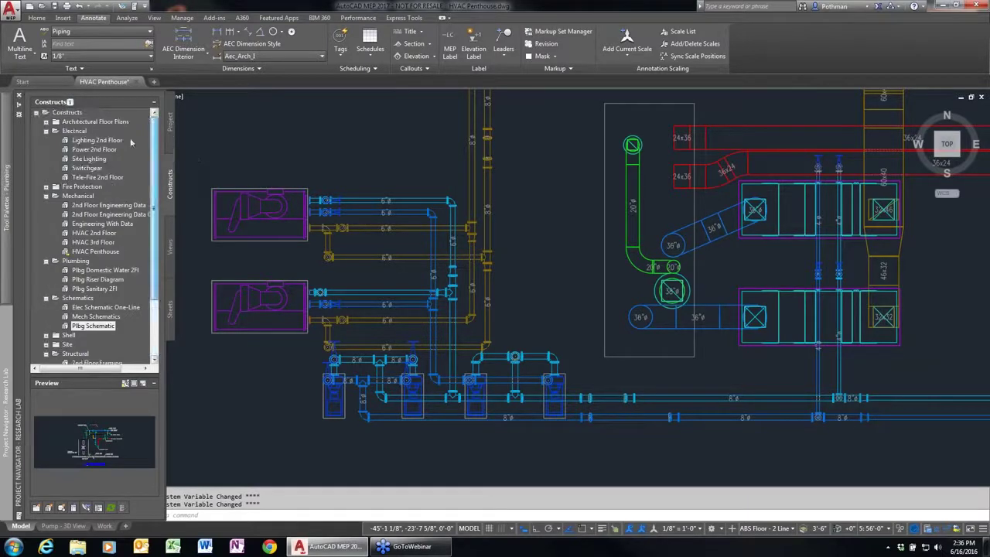
{"action": "double_click", "coordinate": [101, 141]}
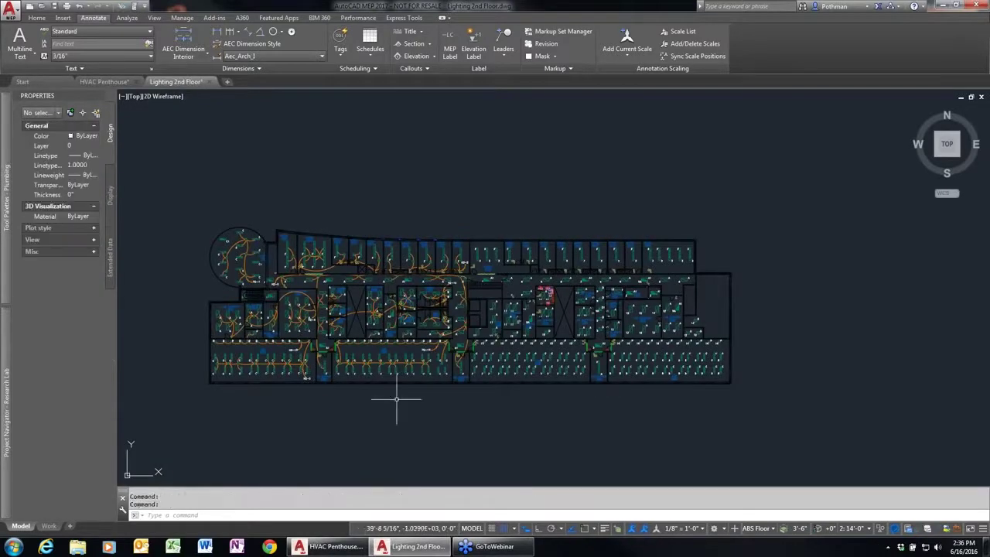
- Zoom in on the rows of light fixtures and select a Type C fixture
{"action": "middle_click_drag", "start_coordinate": [451, 395], "coordinate": [487, 379]}
{"action": "scroll", "coordinate": [487, 378], "scroll_direction": "up", "scroll_amount": 3}
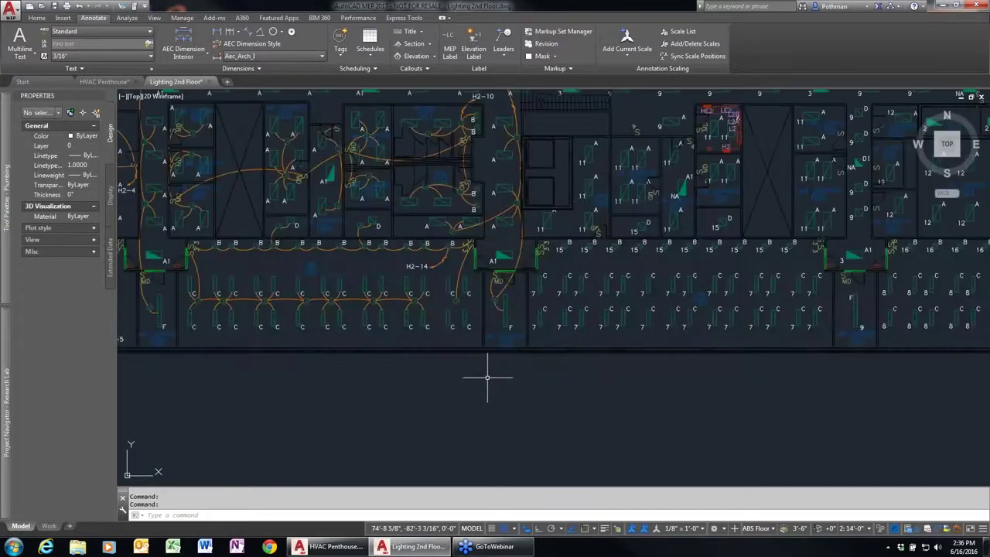
{"action": "mouse_move", "coordinate": [513, 358]}
{"action": "middle_mouse_down"}
{"action": "mouse_move", "coordinate": [548, 426]}
{"action": "mouse_move", "coordinate": [530, 459]}
{"action": "middle_mouse_up"}
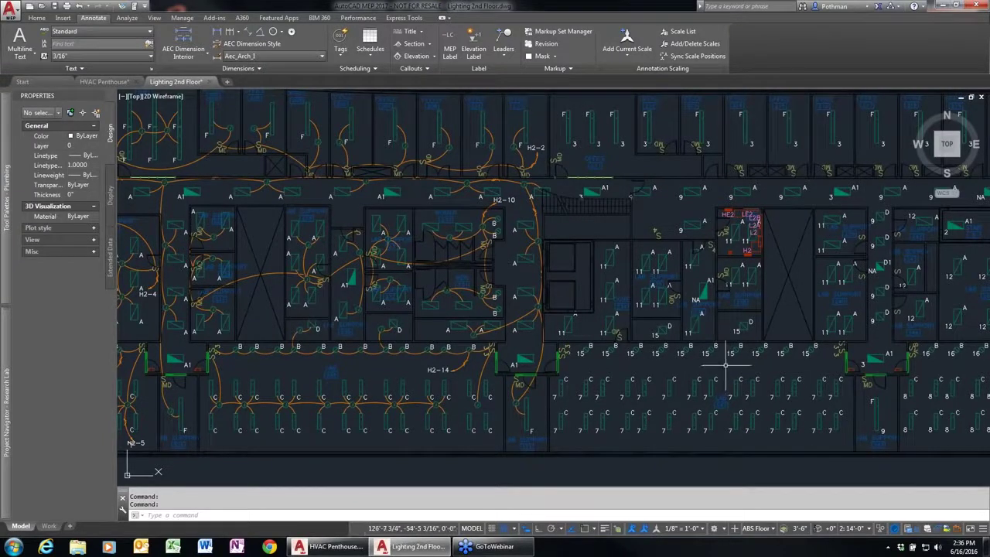
{"action": "scroll", "coordinate": [569, 393], "scroll_direction": "up", "scroll_amount": 2}
{"action": "left_click", "coordinate": [555, 392]}
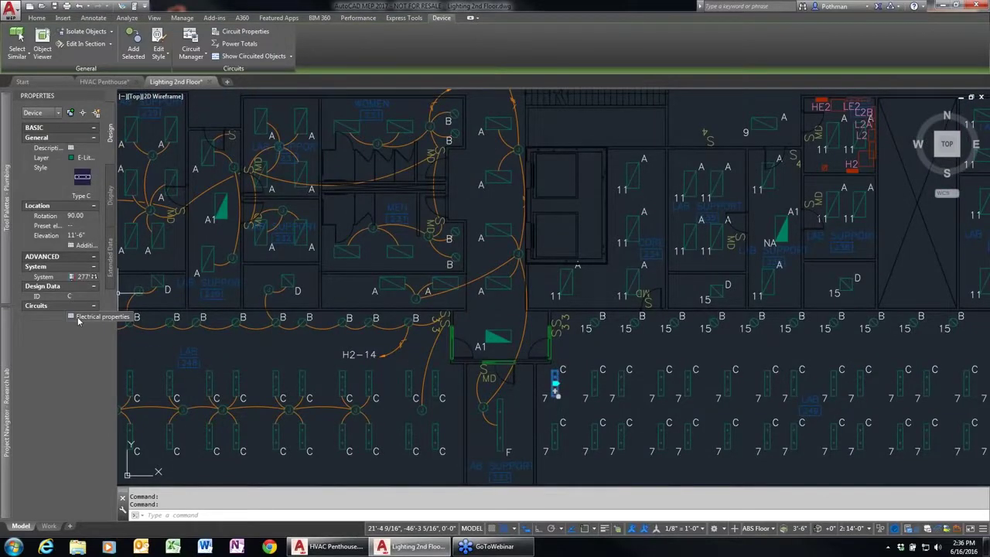
{"action": "left_click", "coordinate": [78, 320]}
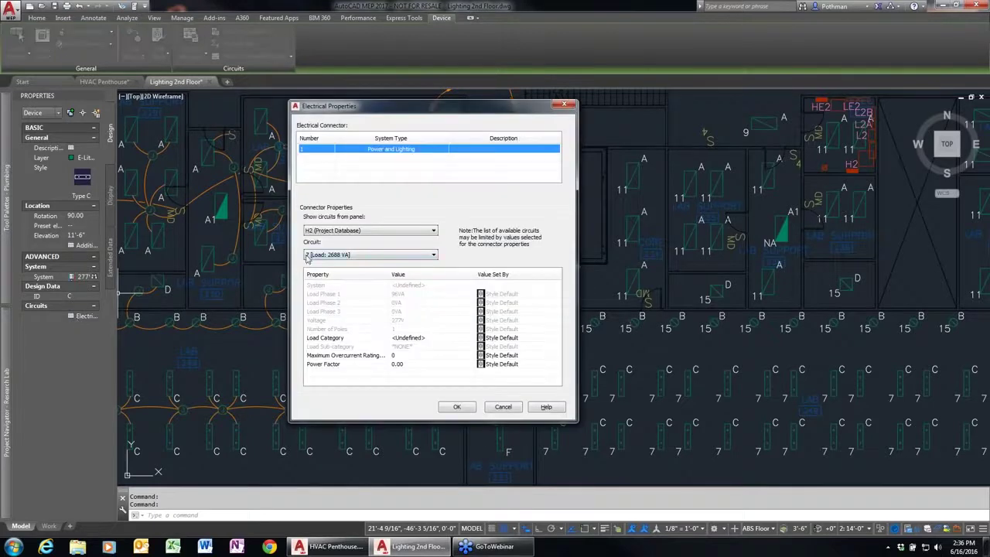
{"action": "left_click", "coordinate": [410, 298]}
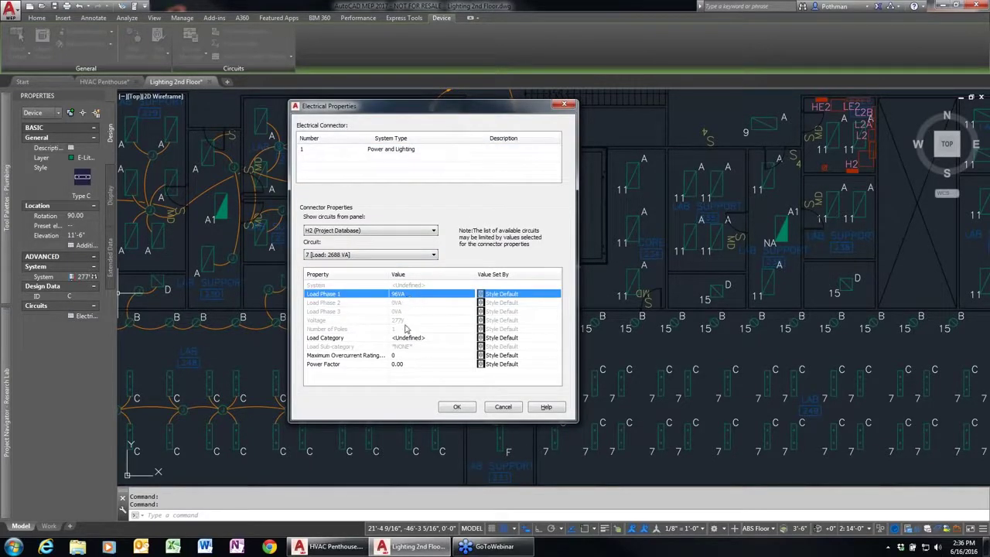
{"action": "left_click", "coordinate": [401, 329]}
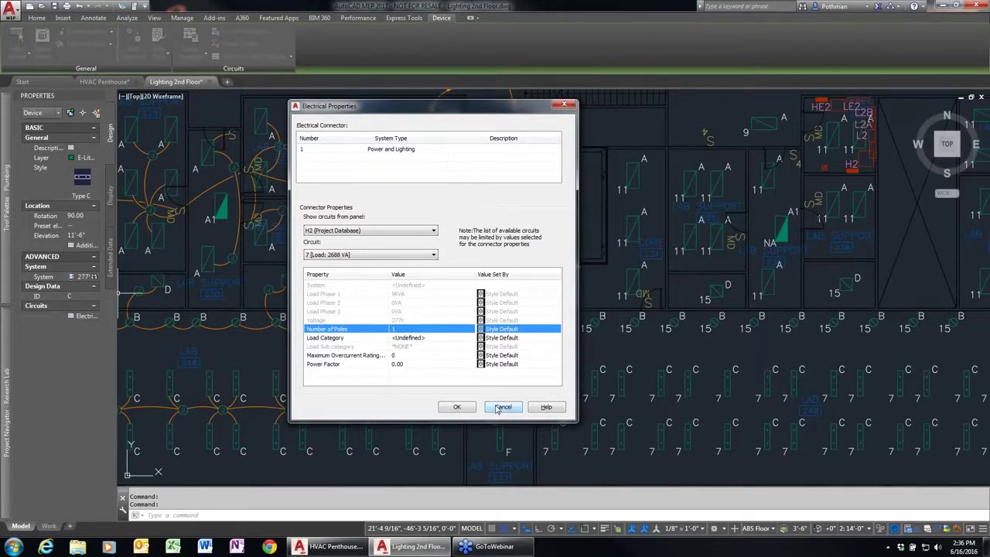
{"action": "left_click", "coordinate": [503, 407]}
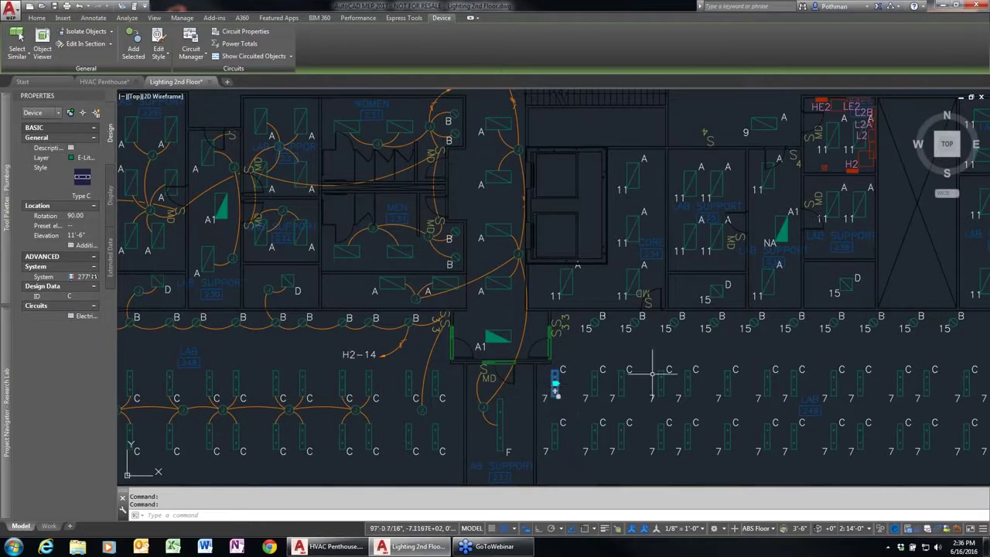
{"action": "left_click", "coordinate": [158, 37]}
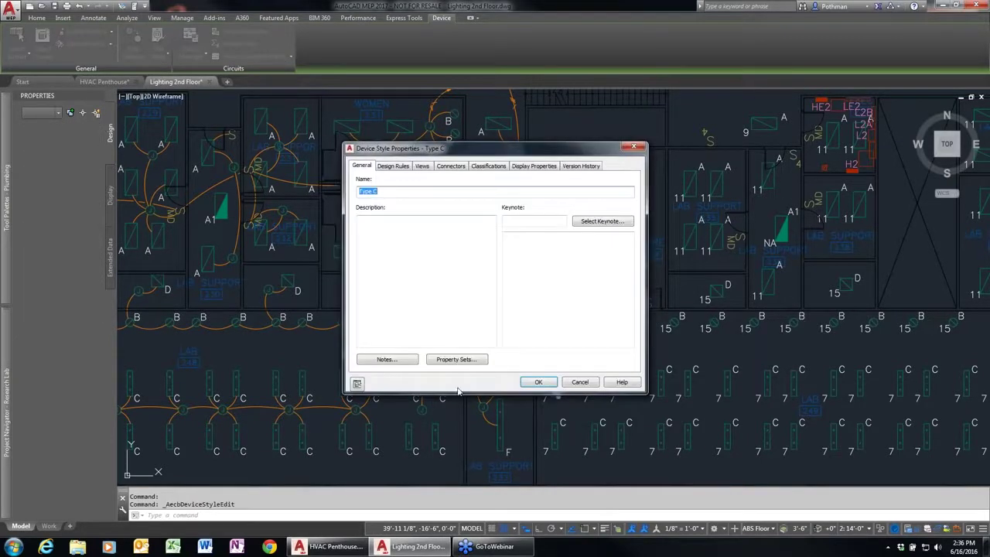
{"action": "left_click", "coordinate": [451, 166]}
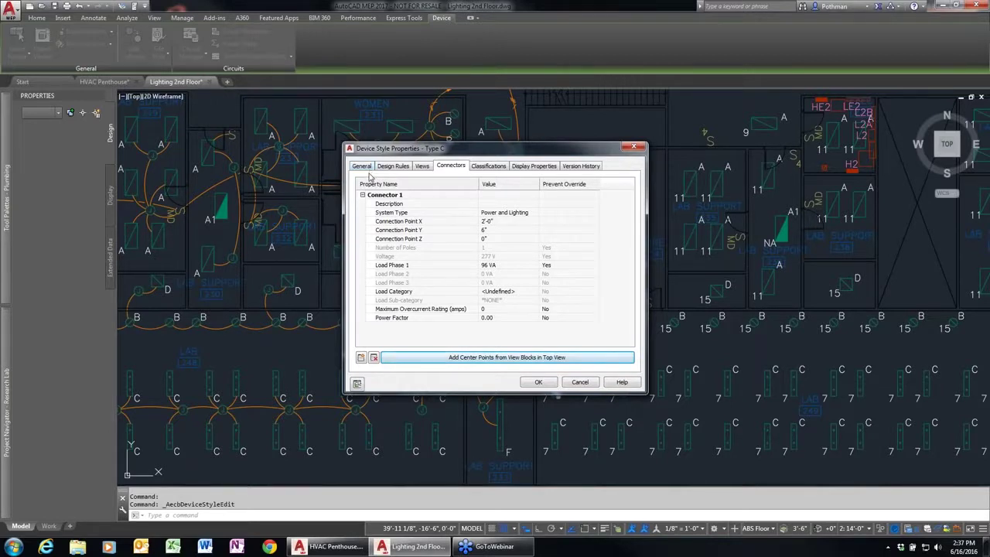
{"action": "left_click", "coordinate": [580, 384]}
{"action": "middle_click_drag", "start_coordinate": [641, 409], "coordinate": [534, 355]}
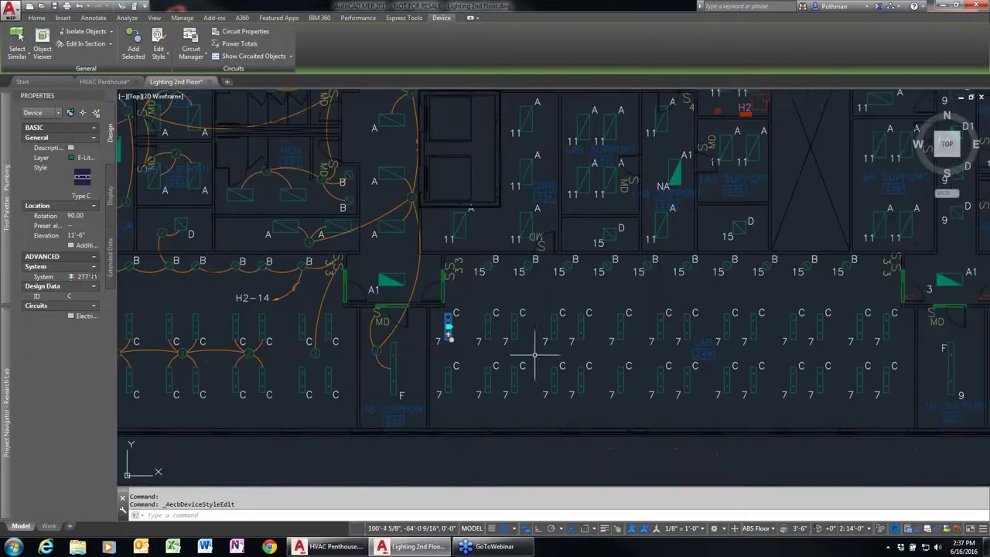
{"action": "left_click", "coordinate": [183, 17]}
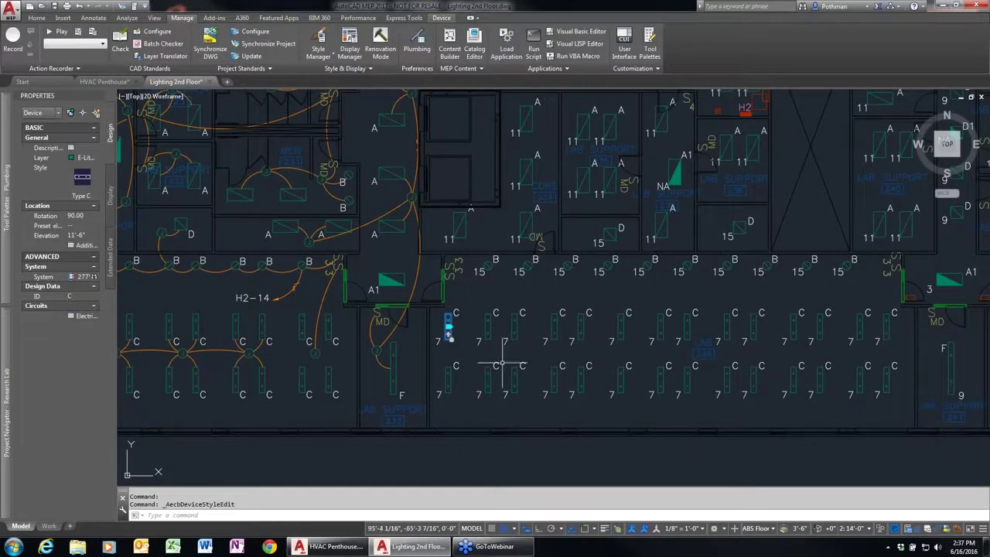
- Switch to the Electrical workspace and open Electrical Preferences
{"action": "key", "text": "Escape"}
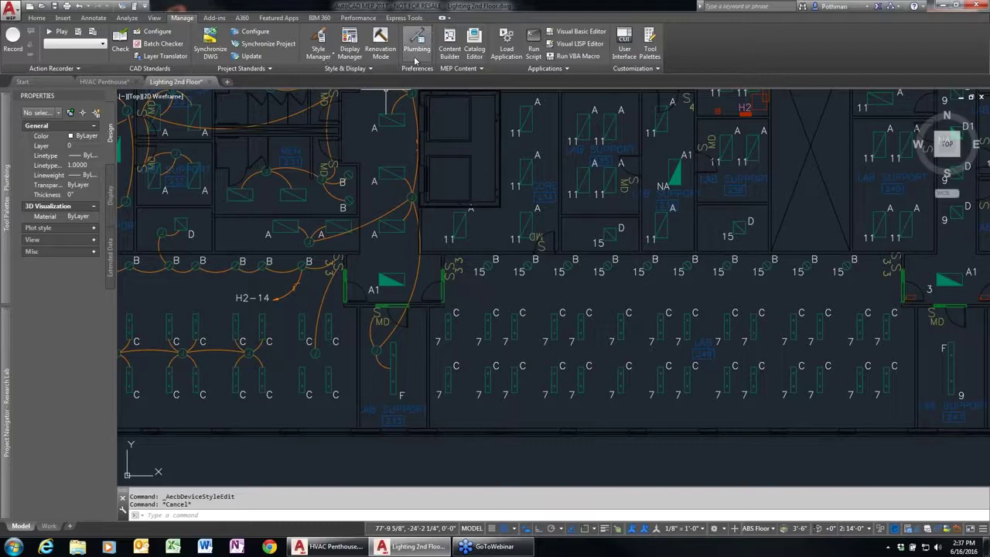
{"action": "left_click", "coordinate": [730, 531]}
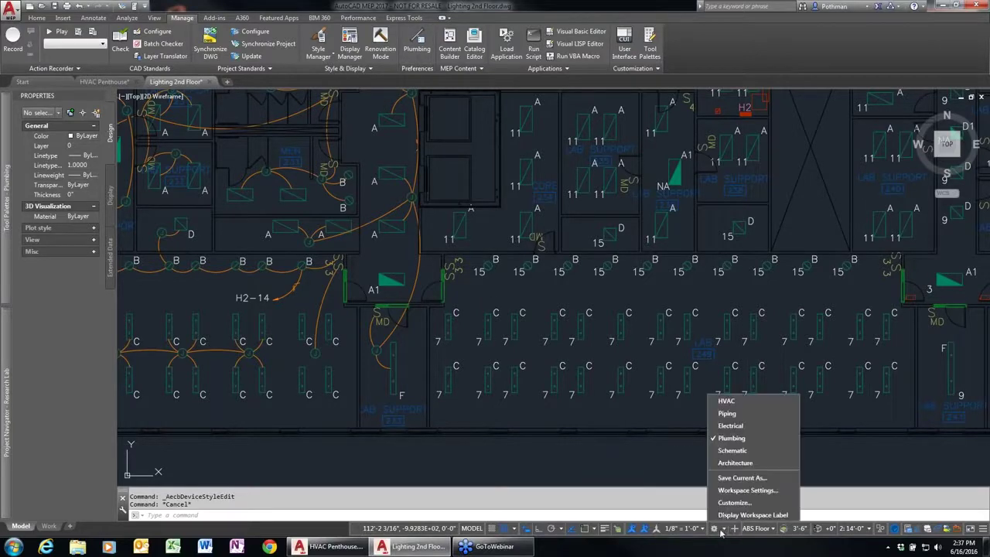
{"action": "left_click", "coordinate": [728, 427]}
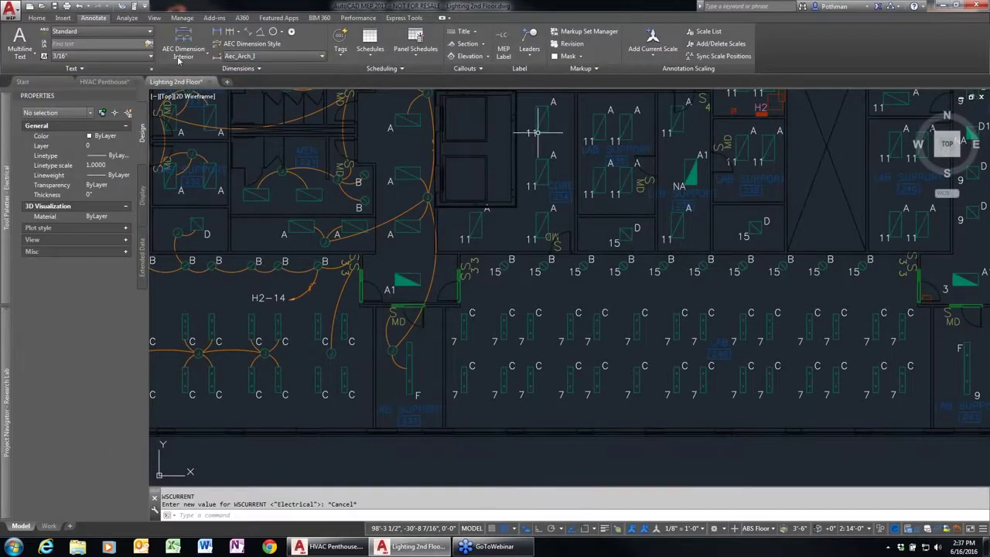
{"action": "left_click", "coordinate": [182, 18]}
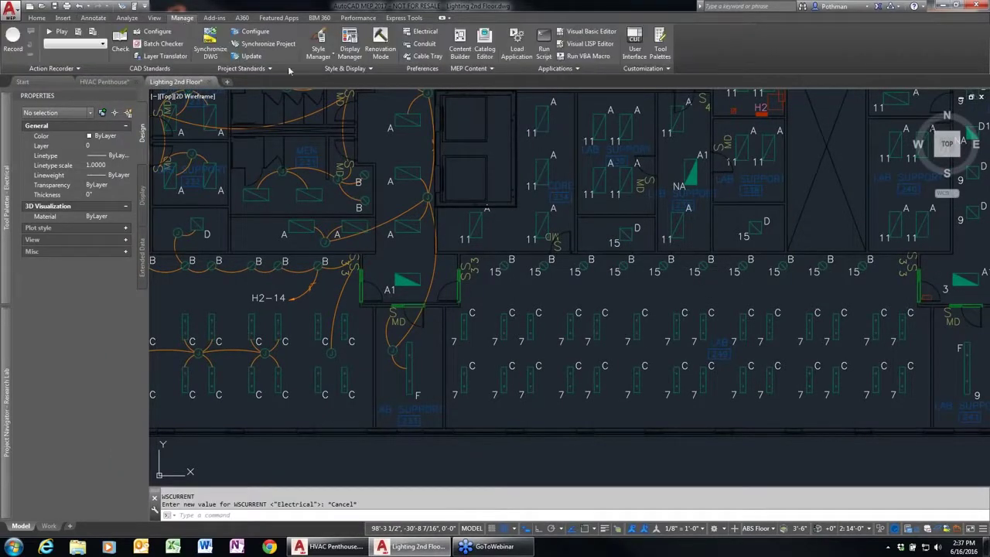
{"action": "left_click", "coordinate": [423, 33]}
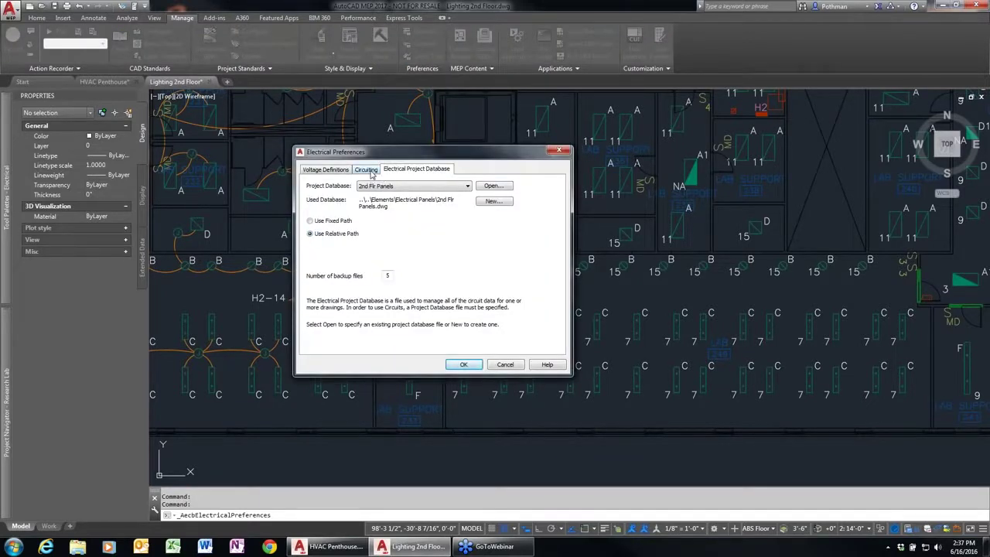
- Review the minimum and maximum values of the 1-Pole 120 voltage range
{"action": "left_click", "coordinate": [344, 171]}
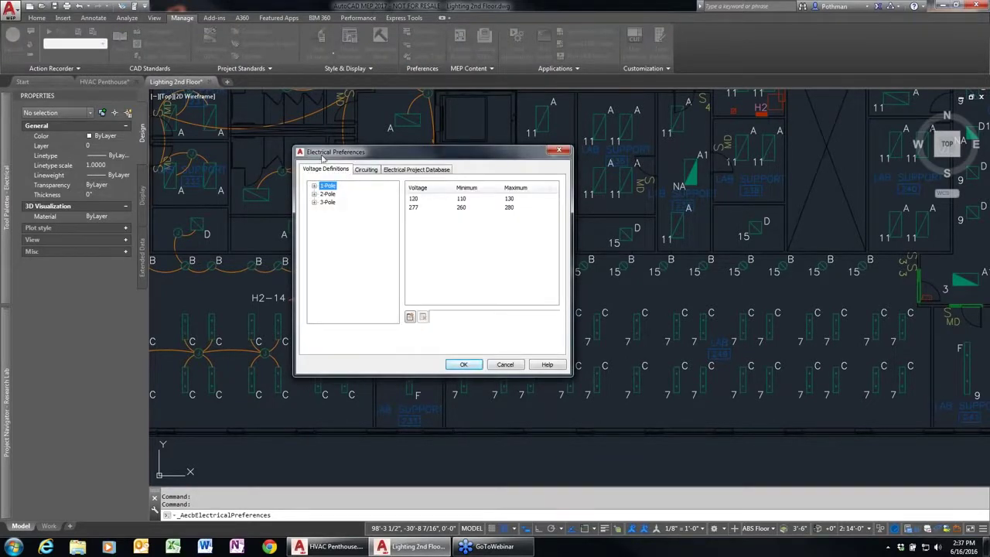
{"action": "left_click", "coordinate": [314, 188]}
{"action": "left_click", "coordinate": [335, 193]}
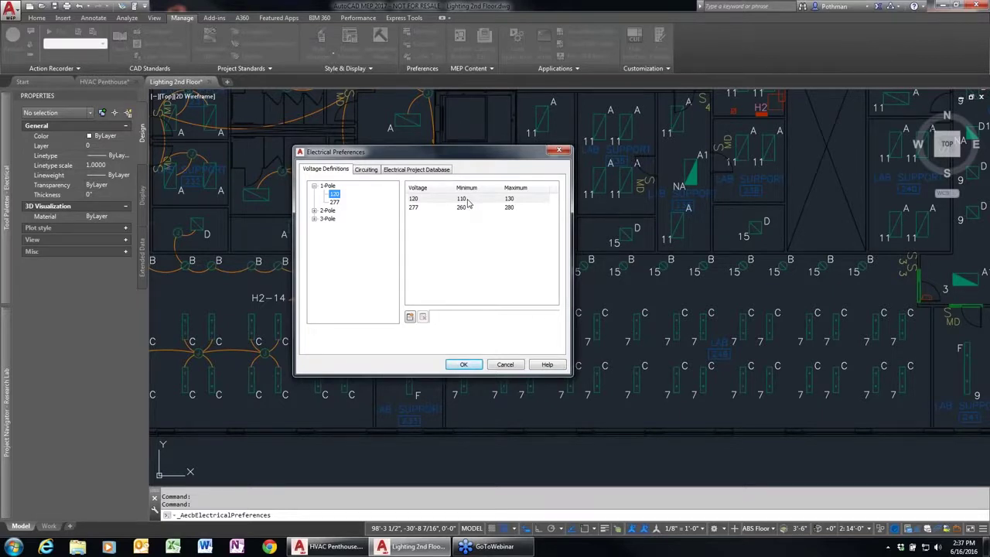
{"action": "double_click", "coordinate": [467, 201]}
{"action": "key", "text": "Tab"}
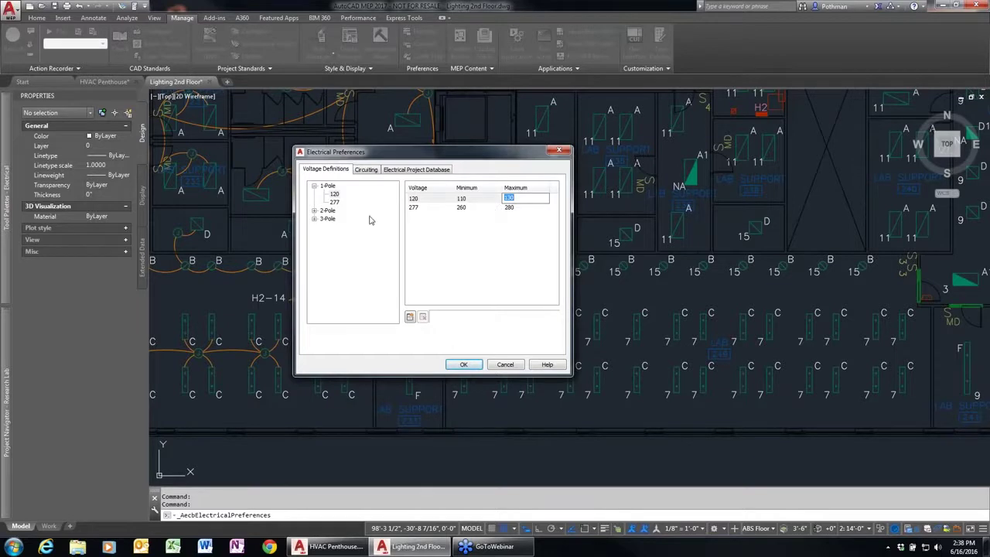
- Check sequential circuit numbering, the overload percentage and the project database, then cancel
{"action": "left_click", "coordinate": [373, 170]}
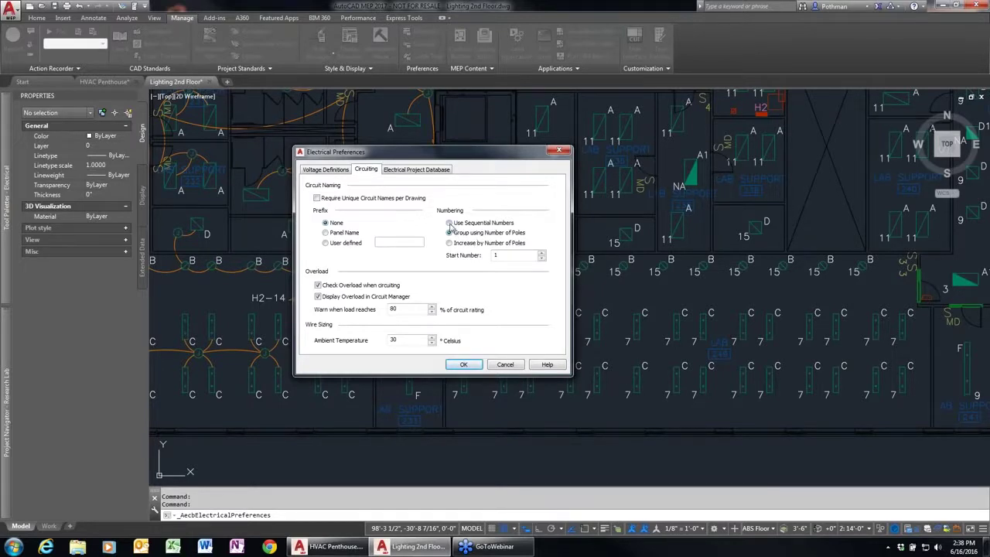
{"action": "left_click", "coordinate": [449, 223]}
{"action": "left_click_drag", "start_coordinate": [402, 307], "coordinate": [378, 307]}
{"action": "left_click", "coordinate": [440, 171]}
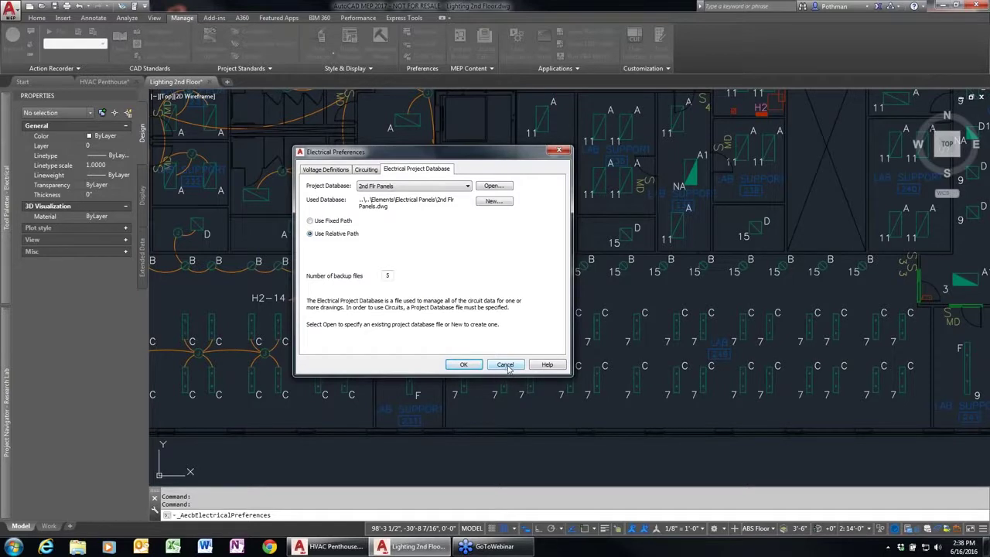
{"action": "left_click", "coordinate": [506, 365]}
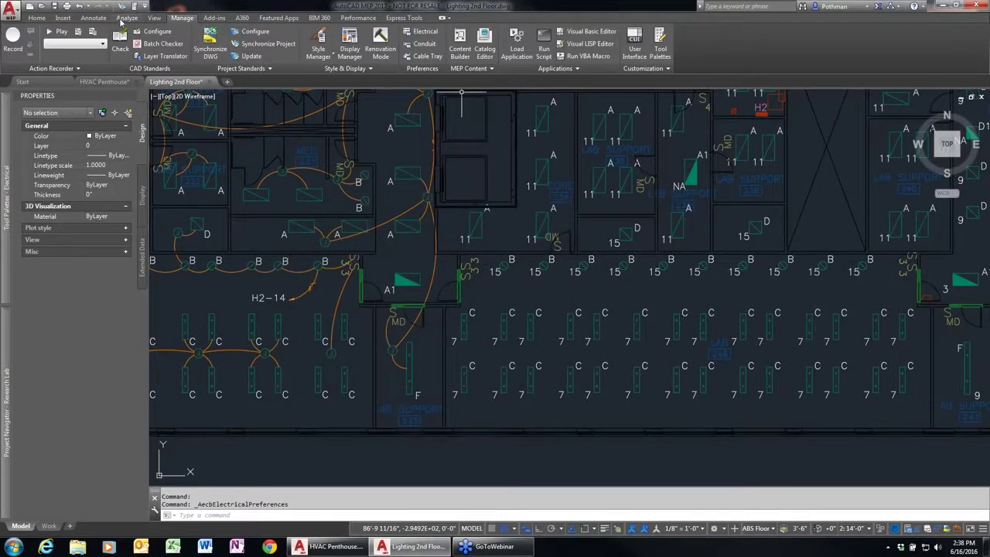
{"action": "left_click", "coordinate": [124, 19]}
{"action": "left_click", "coordinate": [97, 48]}
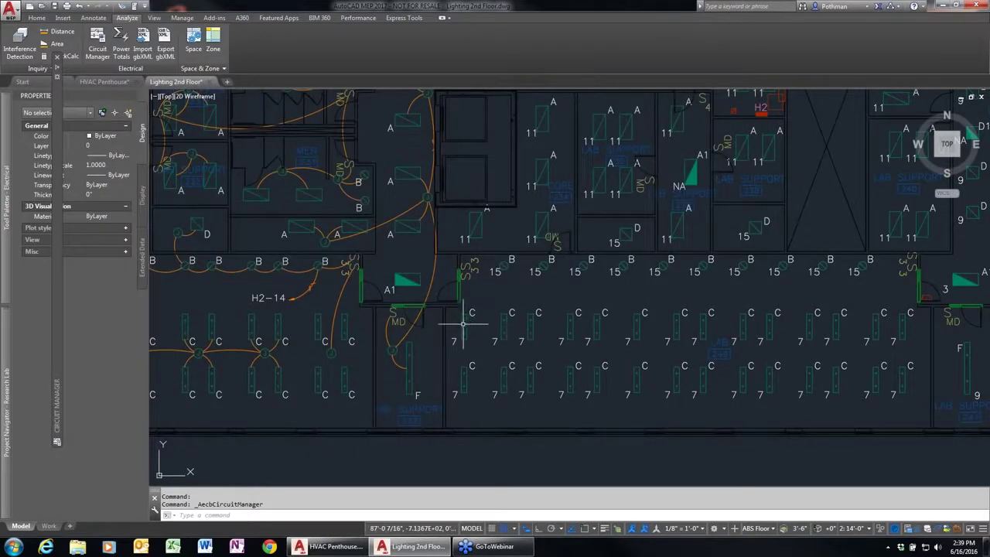
{"action": "left_click", "coordinate": [463, 324]}
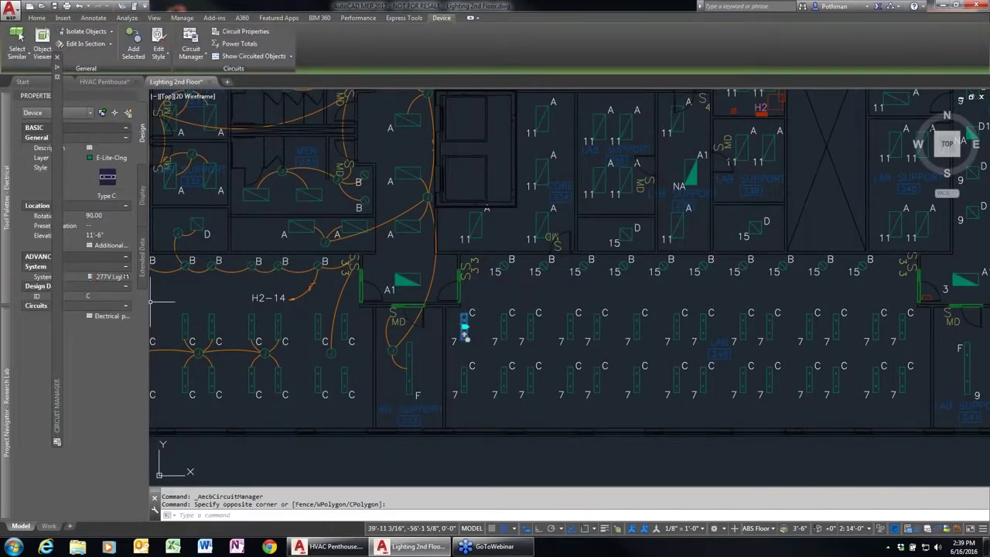
{"action": "left_click", "coordinate": [124, 319]}
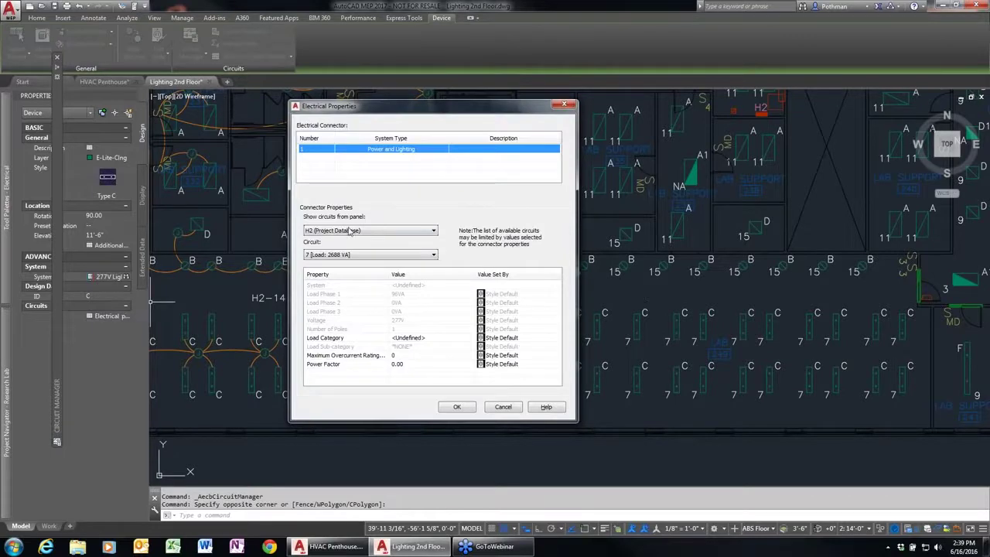
{"action": "left_click", "coordinate": [502, 406]}
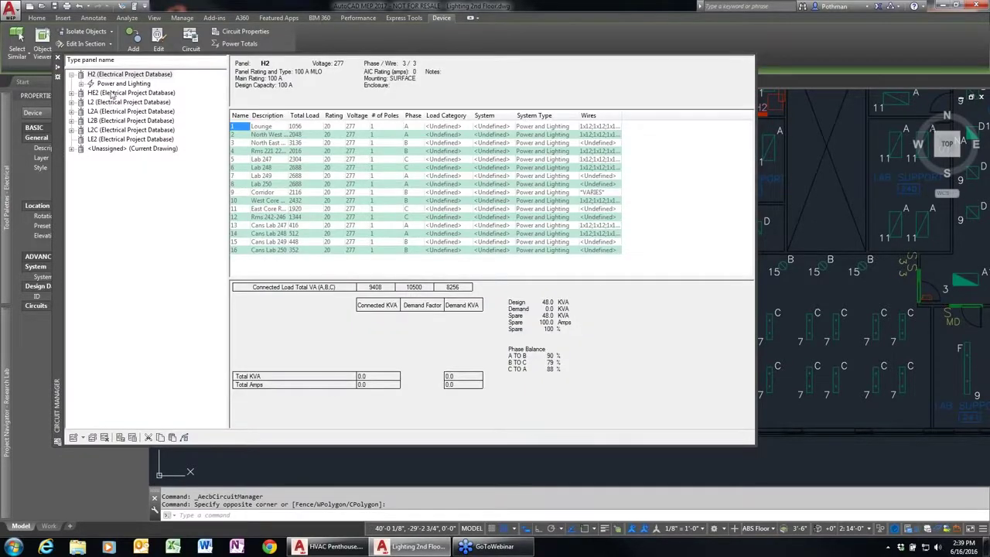
{"action": "left_click", "coordinate": [112, 85]}
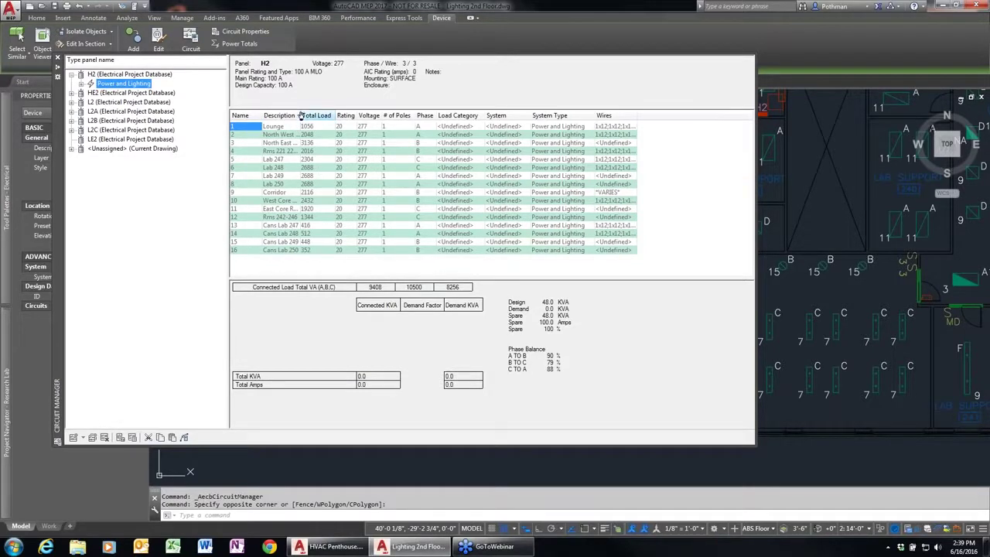
{"action": "left_click_drag", "start_coordinate": [300, 115], "coordinate": [331, 116]}
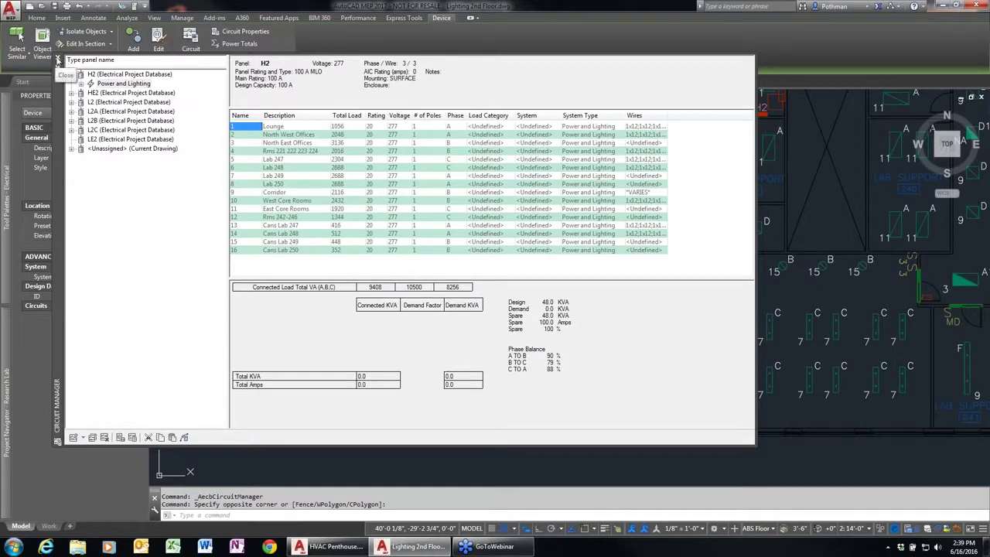
{"action": "left_click", "coordinate": [58, 60]}
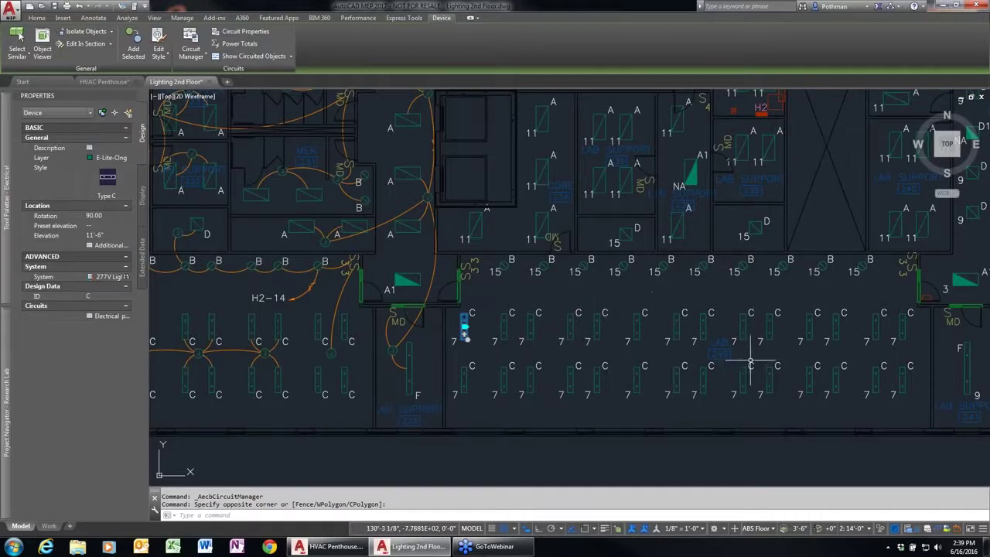
{"action": "scroll", "coordinate": [754, 355], "scroll_direction": "down", "scroll_amount": 2}
{"action": "scroll", "coordinate": [725, 349], "scroll_direction": "down", "scroll_amount": 2}
{"action": "mouse_move", "coordinate": [729, 349]}
{"action": "middle_mouse_down"}
{"action": "mouse_move", "coordinate": [597, 377]}
{"action": "mouse_move", "coordinate": [594, 355]}
{"action": "middle_mouse_up"}
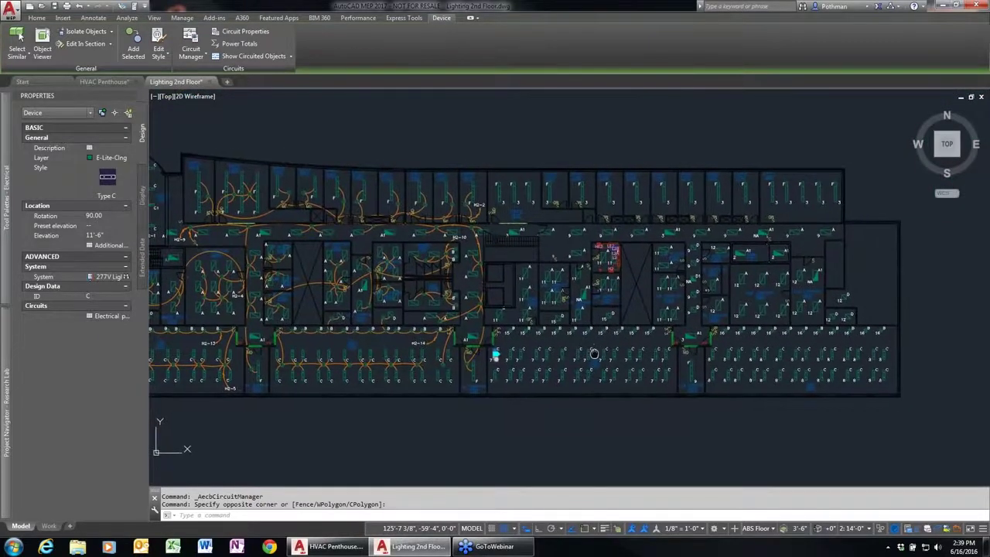
{"action": "scroll", "coordinate": [577, 332], "scroll_direction": "up", "scroll_amount": 5}
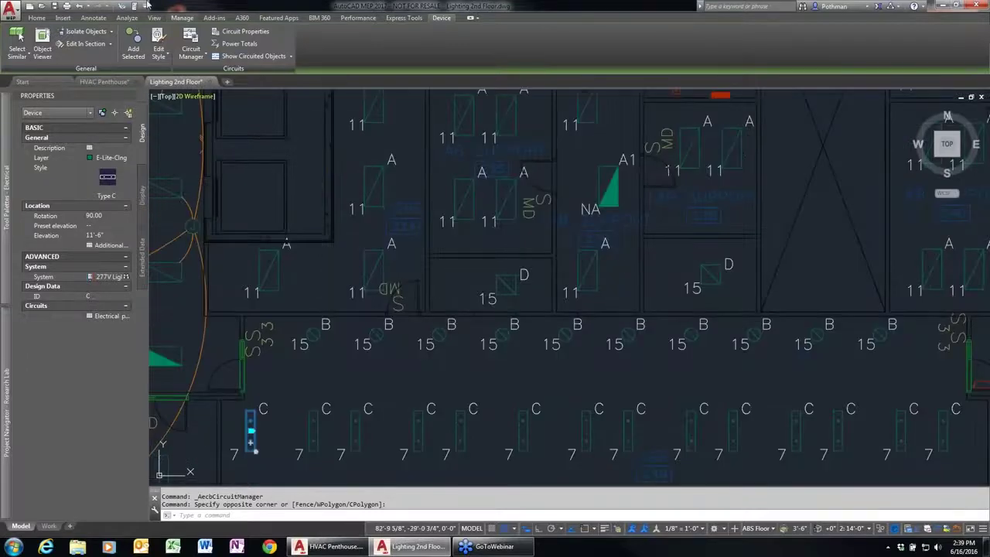
{"action": "left_click", "coordinate": [94, 18]}
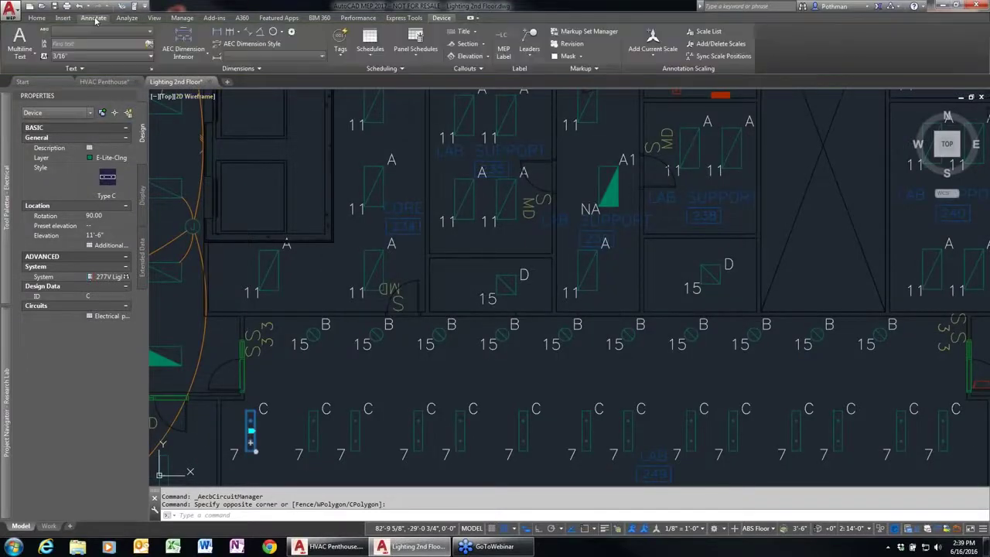
- Start a Device Schedule table using the Lighting Fixture schedule style
{"action": "left_click", "coordinate": [371, 50]}
{"action": "left_click", "coordinate": [393, 73]}
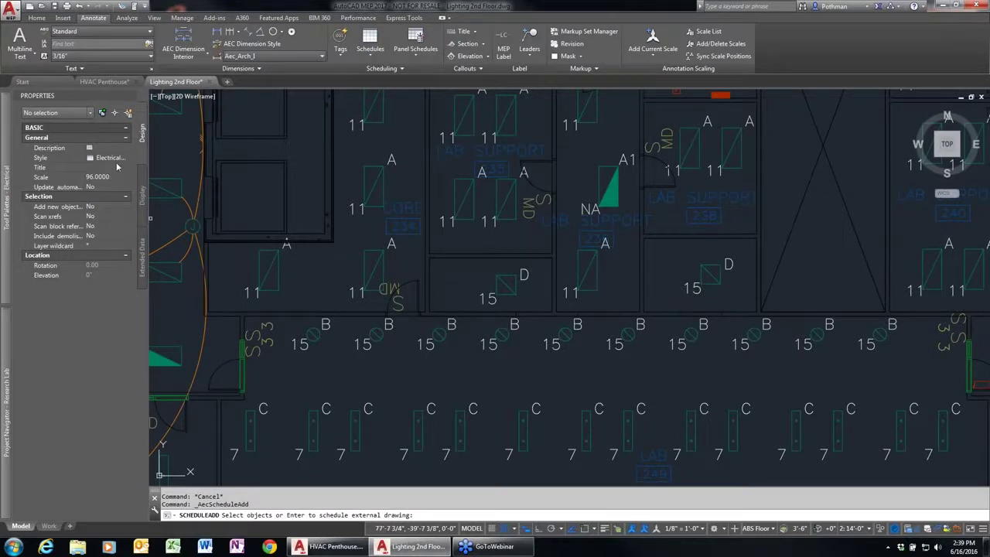
{"action": "left_click", "coordinate": [108, 158]}
{"action": "left_click", "coordinate": [127, 158]}
{"action": "left_click", "coordinate": [127, 196]}
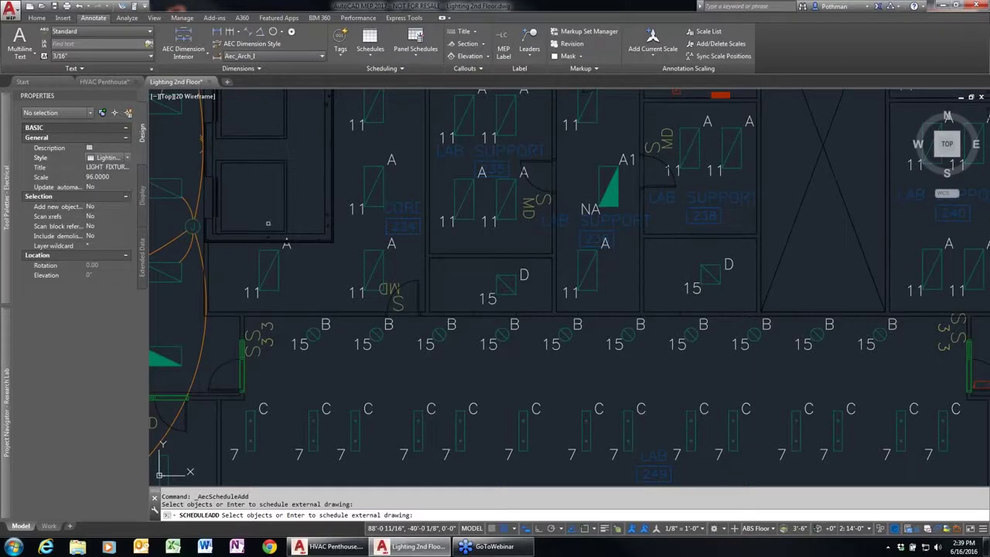
- Schedule all objects and place the table below the lighting floor plan
{"action": "scroll", "coordinate": [315, 224], "scroll_direction": "down", "scroll_amount": 5}
{"action": "scroll", "coordinate": [559, 333], "scroll_direction": "down", "scroll_amount": 3}
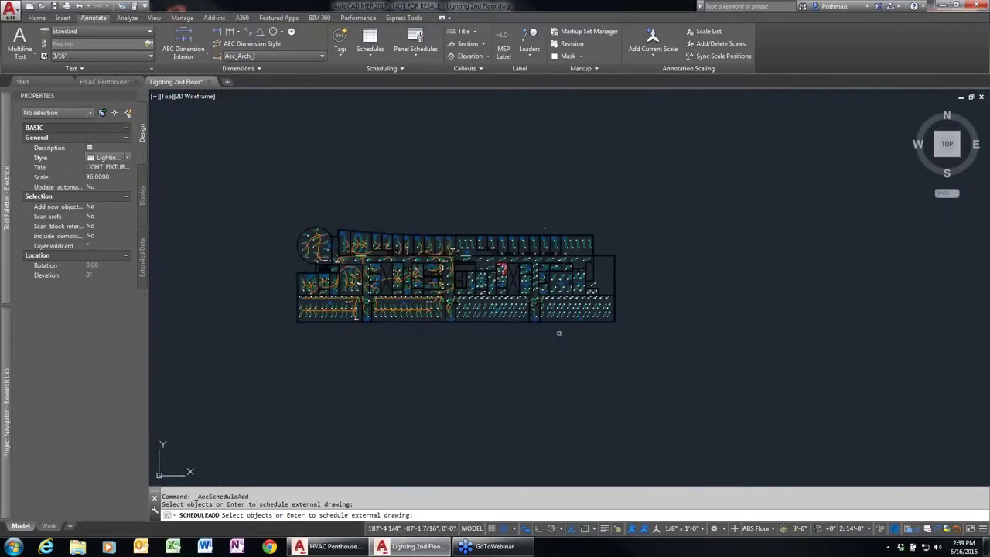
{"action": "type", "text": "all"}
{"action": "key", "text": "Return"}
{"action": "key", "text": "Return"}
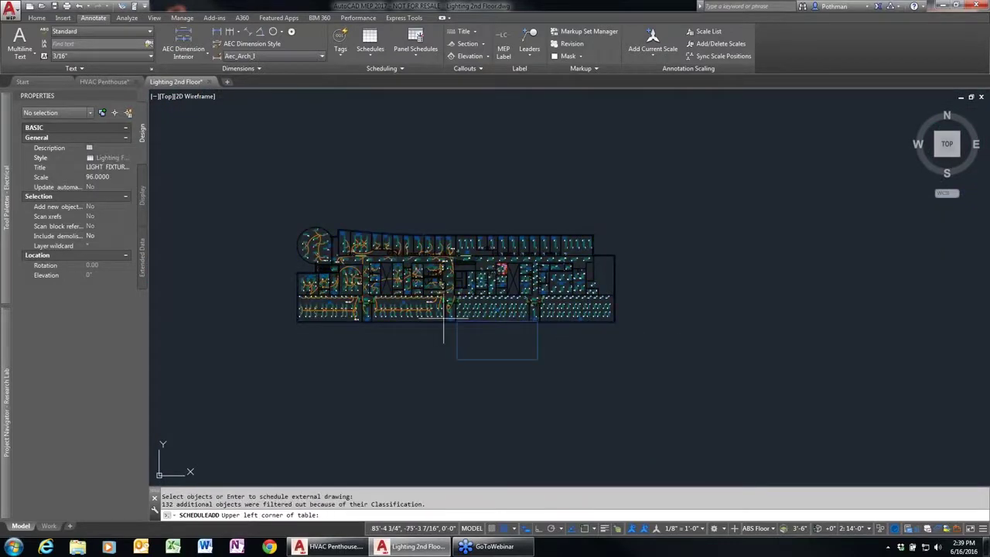
{"action": "left_click", "coordinate": [442, 334]}
{"action": "scroll", "coordinate": [495, 363], "scroll_direction": "up", "scroll_amount": 6}
{"action": "scroll", "coordinate": [485, 378], "scroll_direction": "up", "scroll_amount": 3}
{"action": "scroll", "coordinate": [485, 378], "scroll_direction": "down", "scroll_amount": 5}
{"action": "scroll", "coordinate": [485, 378], "scroll_direction": "down", "scroll_amount": 4}
{"action": "scroll", "coordinate": [560, 349], "scroll_direction": "up", "scroll_amount": 1}
{"action": "scroll", "coordinate": [560, 349], "scroll_direction": "up", "scroll_amount": 2}
{"action": "scroll", "coordinate": [559, 348], "scroll_direction": "down", "scroll_amount": 2}
{"action": "scroll", "coordinate": [511, 309], "scroll_direction": "up", "scroll_amount": 2}
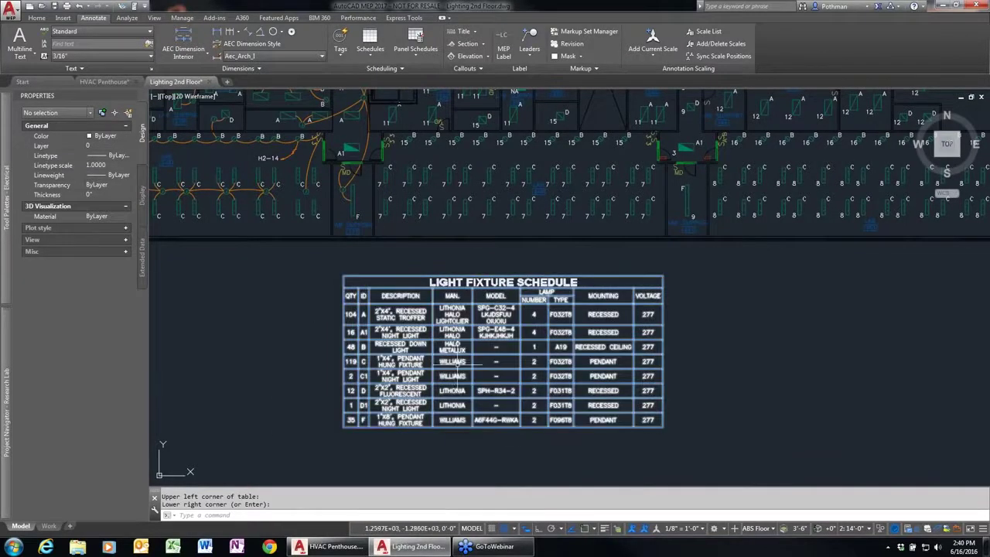
- Cancel a stray circle command and copy the Type C fixtures above the schedule
{"action": "type", "text": "c"}
{"action": "key", "text": "Return"}
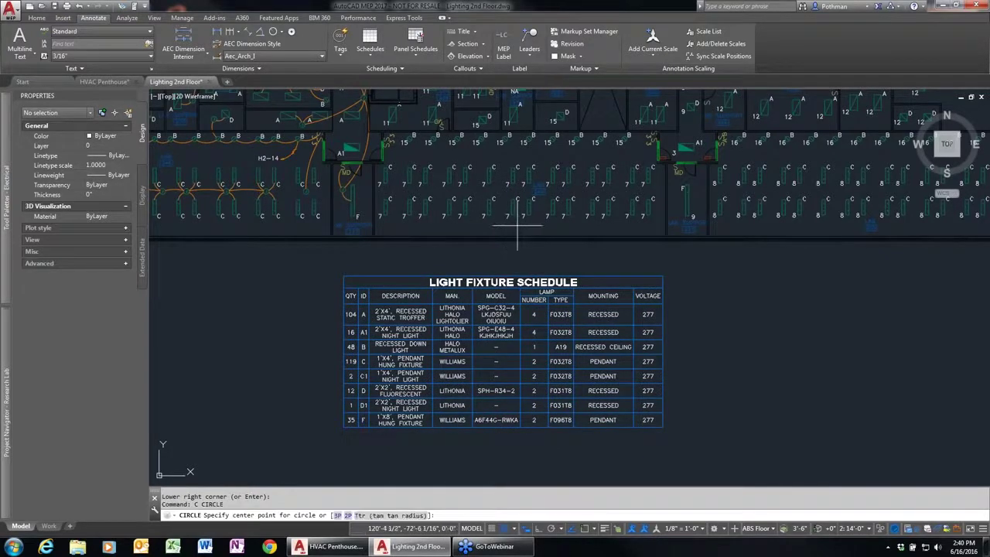
{"action": "key", "text": "Escape"}
{"action": "key", "text": "Escape"}
{"action": "type", "text": "co"}
{"action": "key", "text": "Return"}
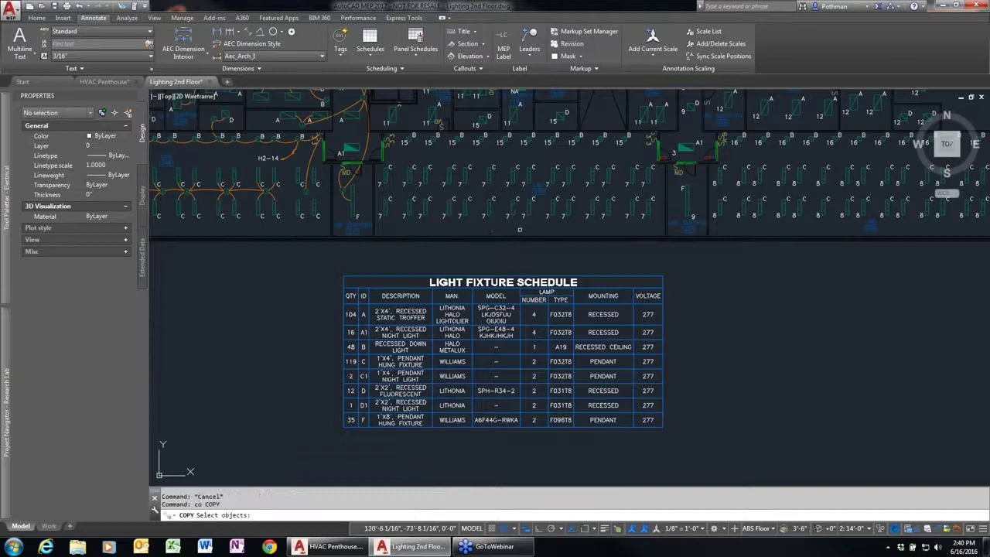
{"action": "left_click", "coordinate": [522, 229]}
{"action": "left_click", "coordinate": [366, 199]}
{"action": "key", "text": "Return"}
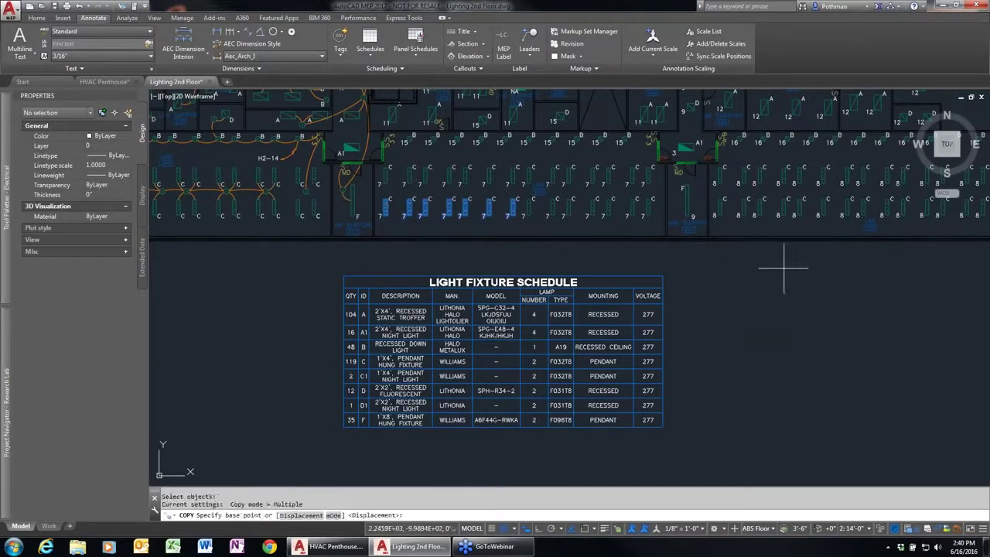
{"action": "left_click", "coordinate": [788, 313]}
{"action": "key", "text": "Return"}
{"action": "key", "text": "Return"}
- Undo the copy and set the schedule to update automatically and add new objects
{"action": "left_click", "coordinate": [387, 363]}
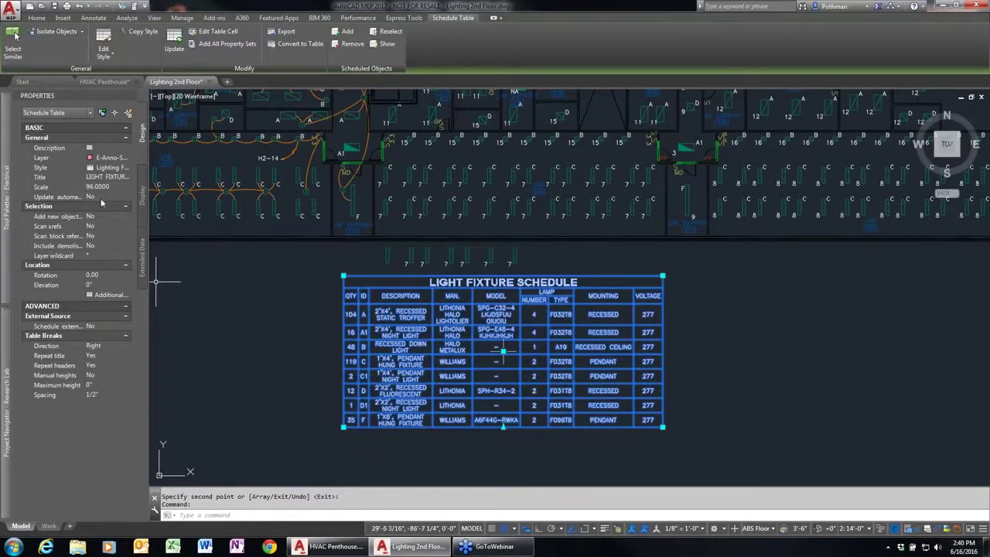
{"action": "key", "text": "ctrl+z"}
{"action": "left_click", "coordinate": [519, 336]}
{"action": "left_click", "coordinate": [265, 261]}
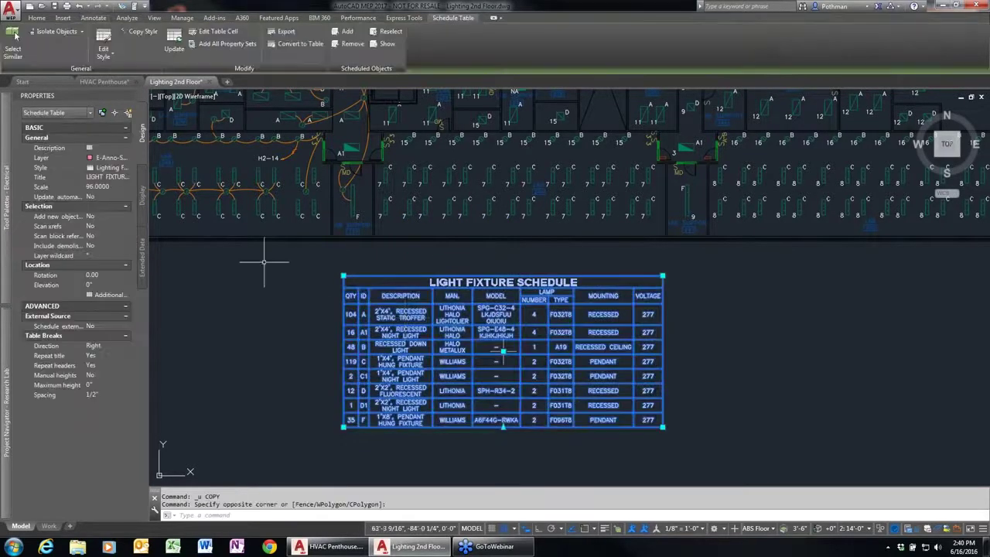
{"action": "left_click", "coordinate": [127, 200]}
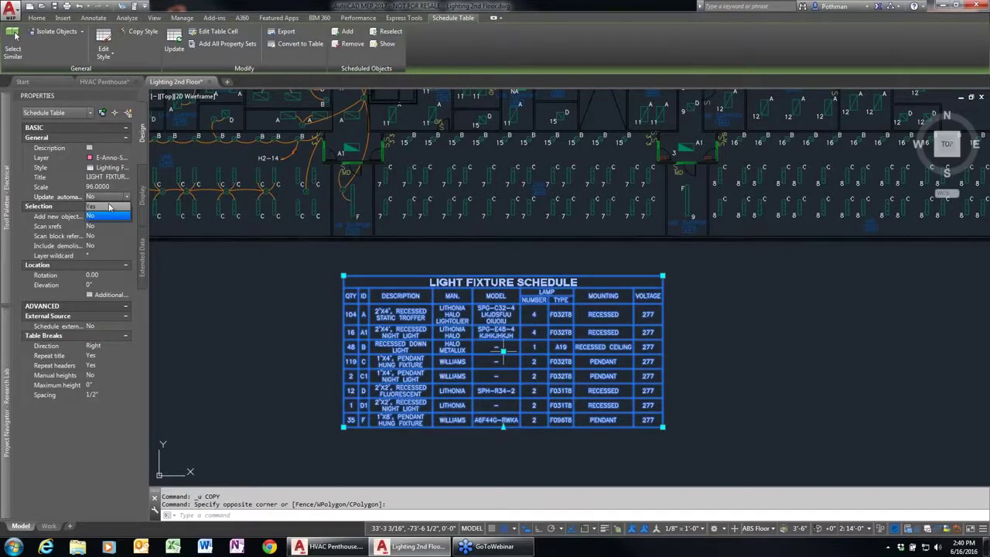
{"action": "left_click", "coordinate": [109, 208]}
{"action": "left_click", "coordinate": [108, 217]}
{"action": "left_click", "coordinate": [126, 216]}
{"action": "left_click", "coordinate": [103, 226]}
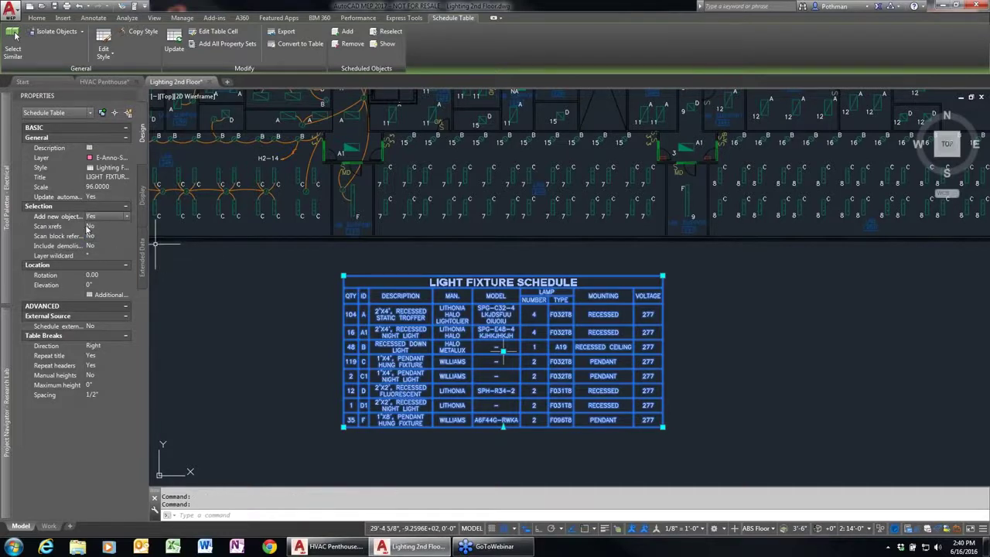
{"action": "key", "text": "Escape"}
{"action": "key", "text": "Escape"}
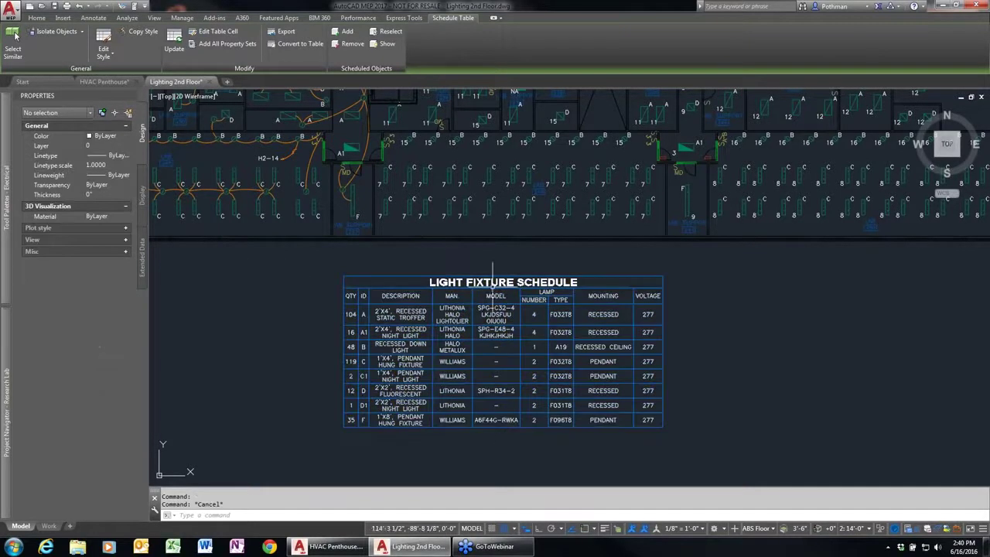
- Copy the Type C fixtures again and place them just above the schedule
{"action": "type", "text": "co"}
{"action": "key", "text": "Return"}
{"action": "left_click", "coordinate": [510, 229]}
{"action": "left_click", "coordinate": [391, 198]}
{"action": "key", "text": "Return"}
{"action": "left_click", "coordinate": [600, 258]}
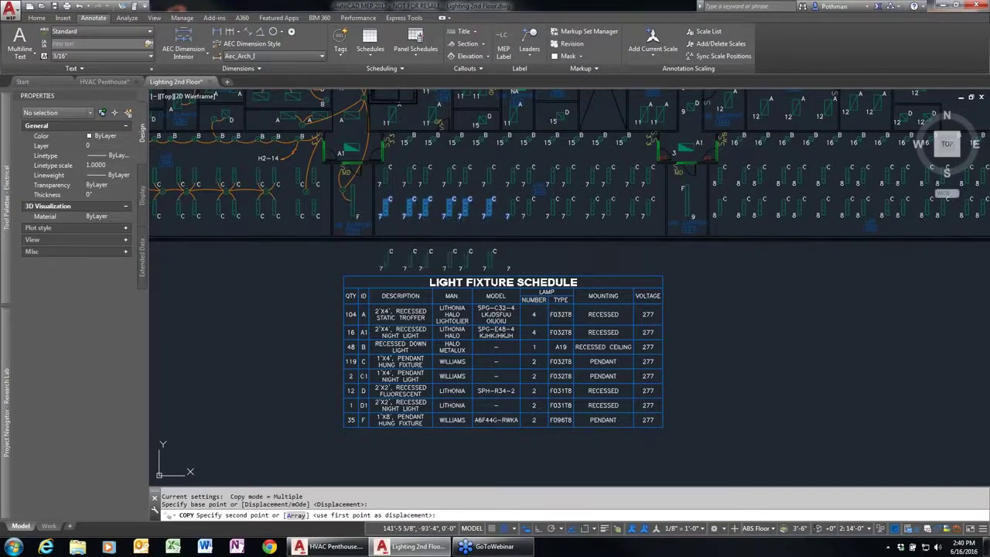
{"action": "left_click", "coordinate": [600, 312]}
{"action": "scroll", "coordinate": [356, 362], "scroll_direction": "up", "scroll_amount": 4}
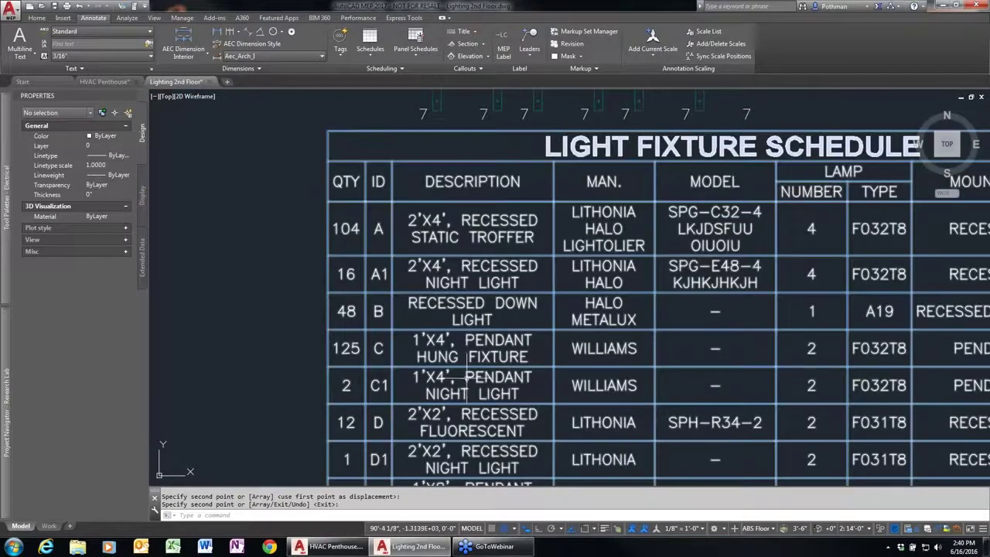
{"action": "scroll", "coordinate": [530, 334], "scroll_direction": "down", "scroll_amount": 2}
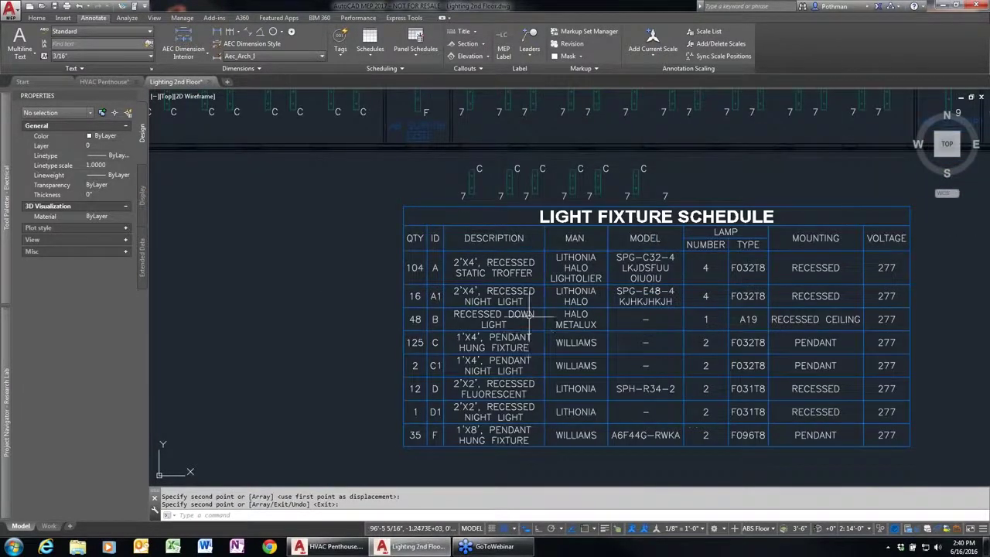
{"action": "key", "text": "Return"}
{"action": "left_click", "coordinate": [471, 180]}
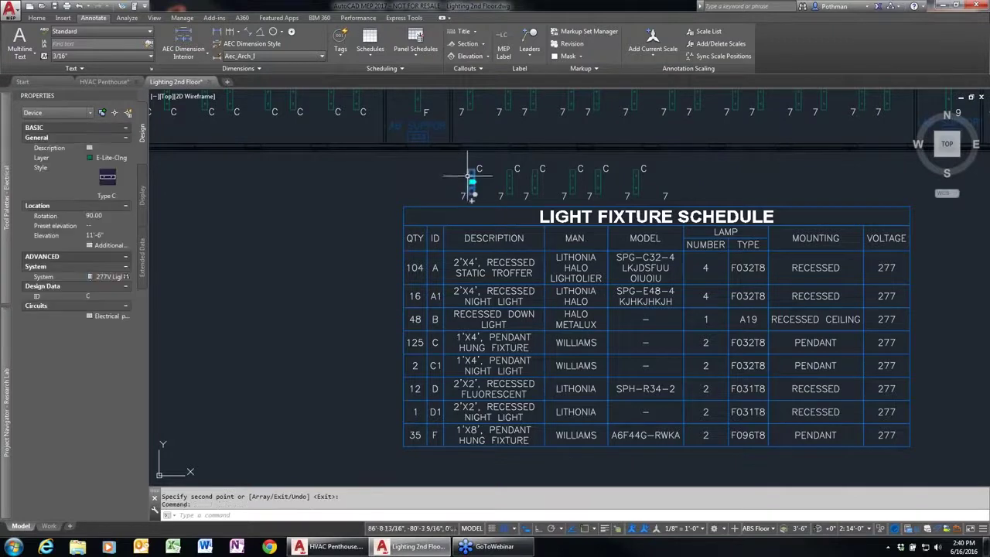
{"action": "left_click", "coordinate": [164, 56]}
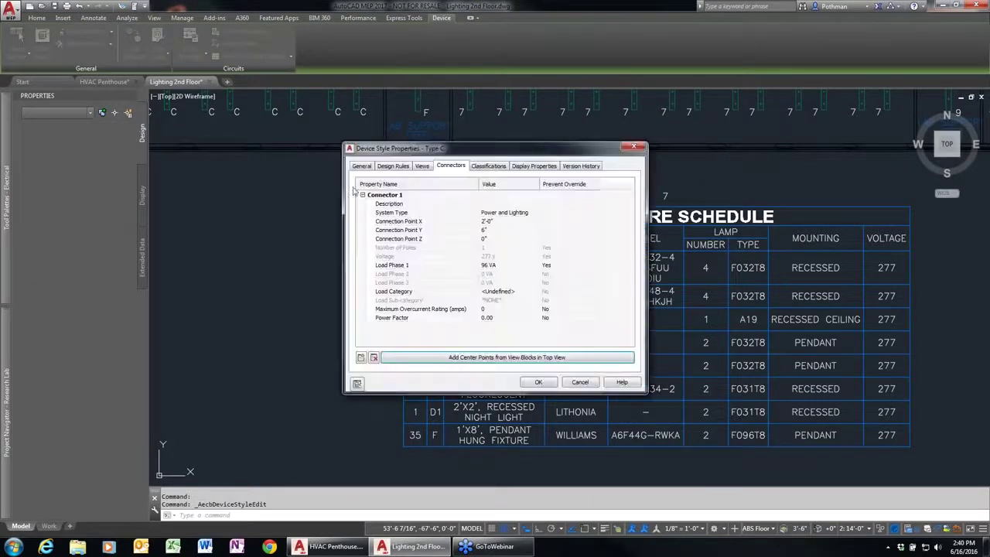
{"action": "left_click", "coordinate": [359, 166]}
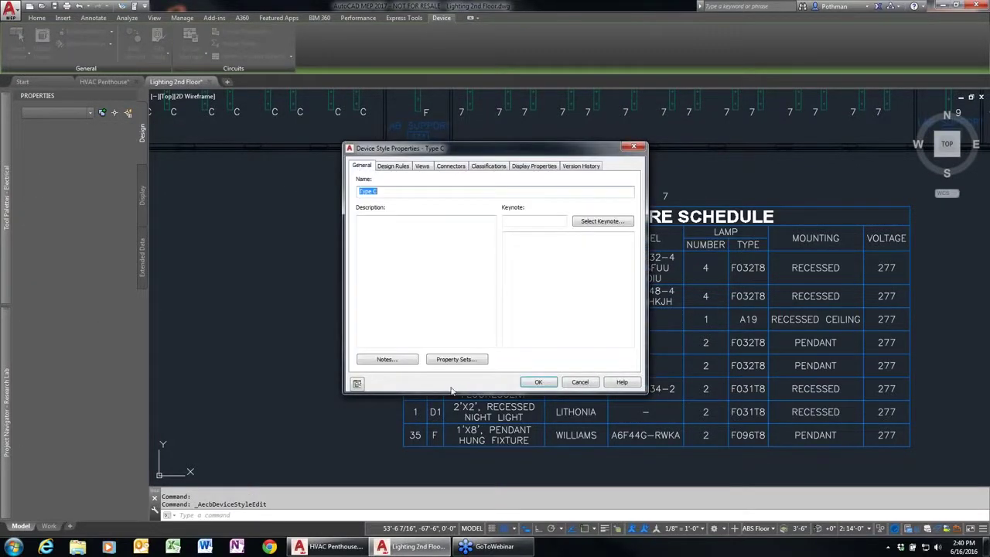
{"action": "left_click", "coordinate": [468, 361]}
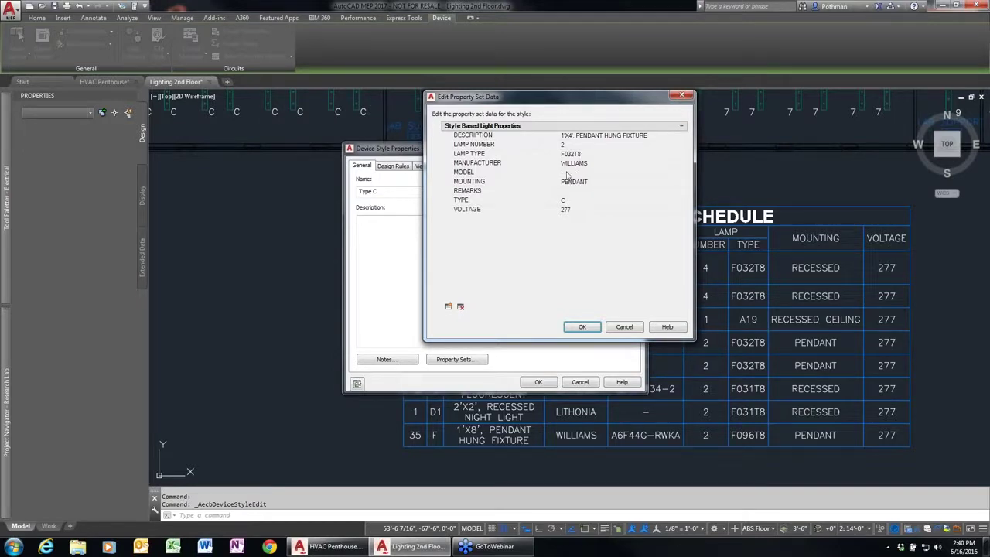
{"action": "left_click", "coordinate": [625, 327]}
{"action": "left_click", "coordinate": [580, 382]}
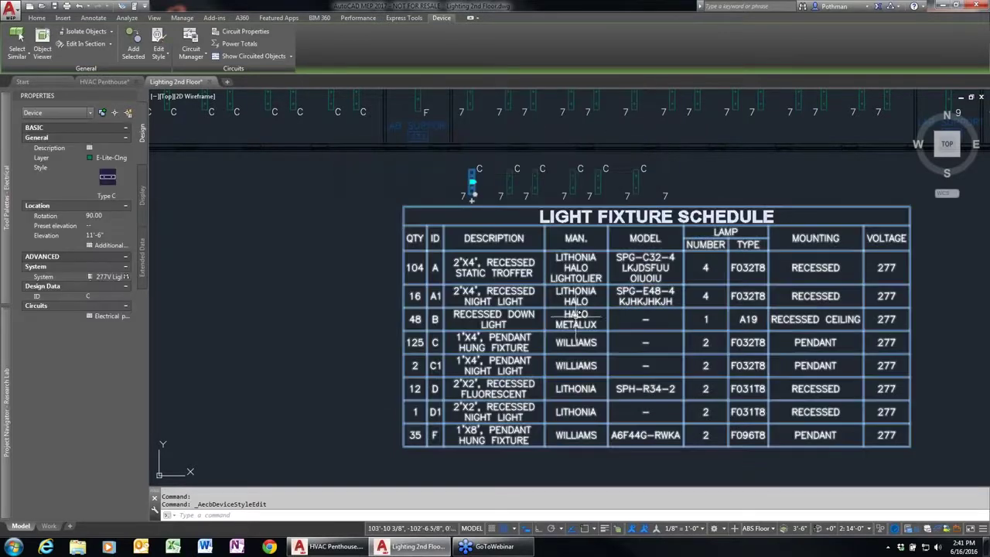
- Edit the schedule's row C MODEL cell to 123456
{"action": "left_click", "coordinate": [575, 317]}
{"action": "right_click", "coordinate": [573, 293]}
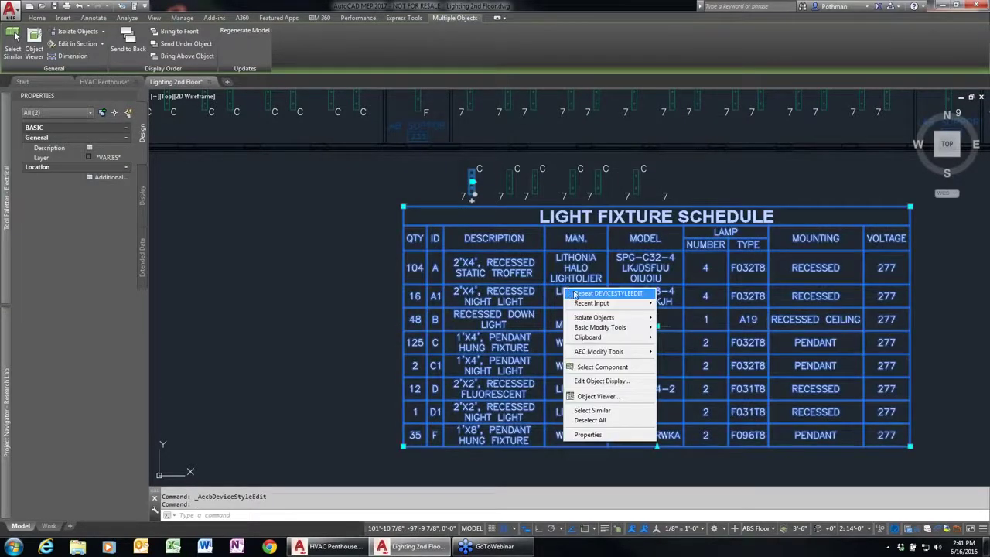
{"action": "key", "text": "Escape"}
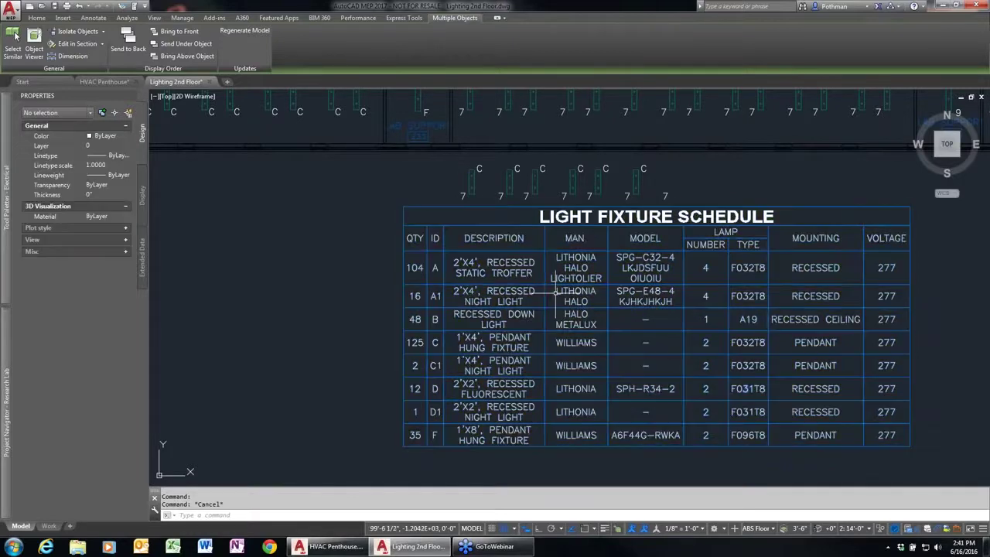
{"action": "left_click", "coordinate": [657, 325]}
{"action": "right_click", "coordinate": [657, 324]}
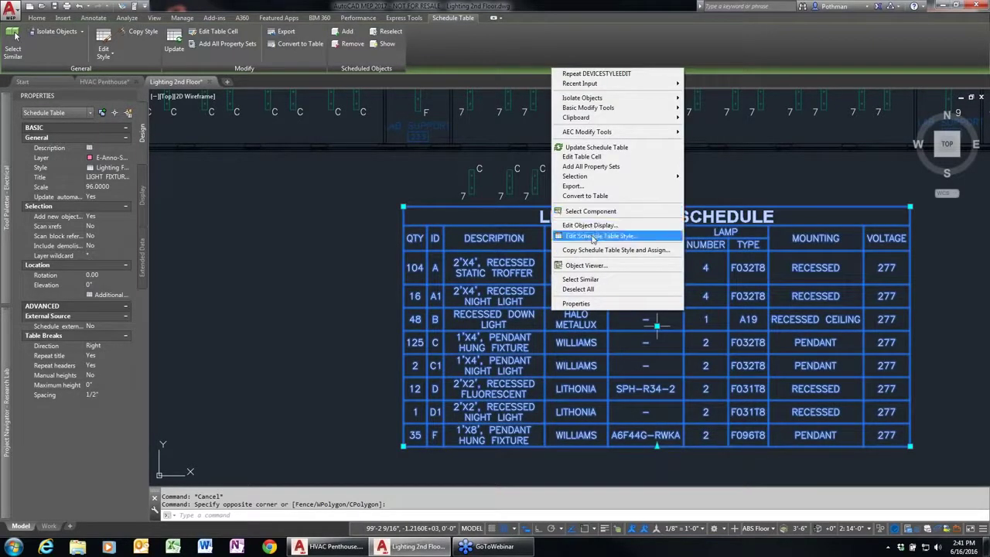
{"action": "left_click", "coordinate": [598, 158]}
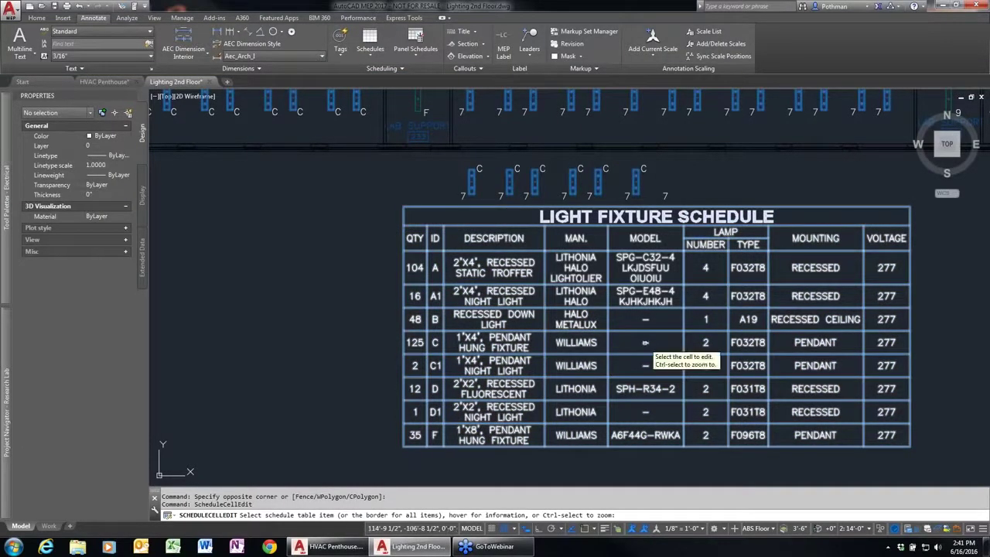
{"action": "left_click", "coordinate": [489, 272]}
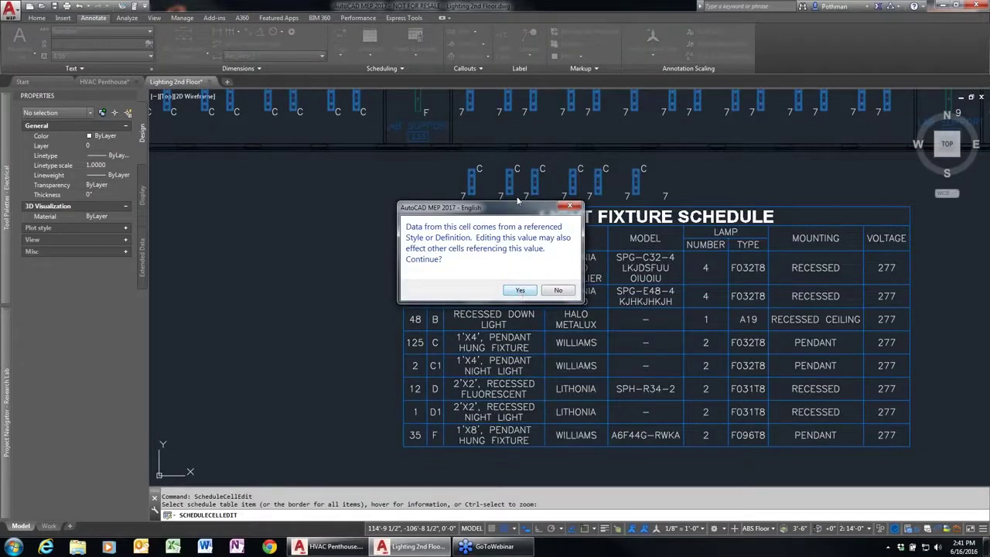
{"action": "left_click", "coordinate": [530, 290]}
{"action": "type", "text": "123456"}
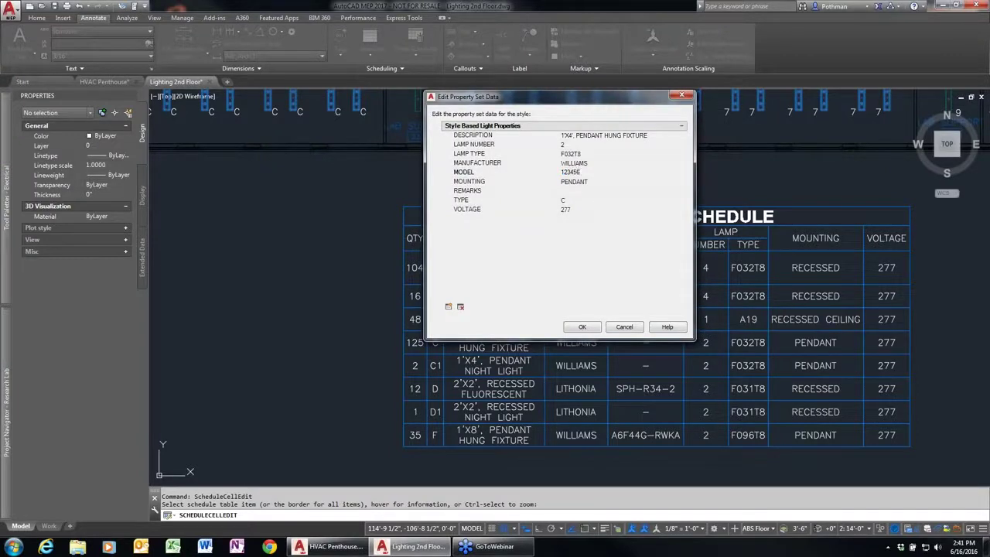
{"action": "left_click", "coordinate": [586, 328]}
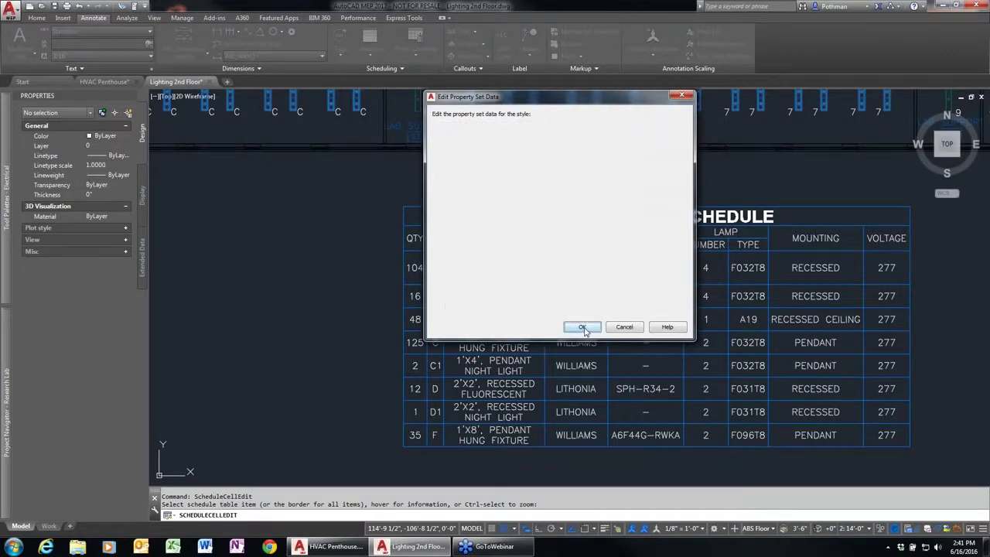
- Select a Type C fixture in the plan and open its device style properties
{"action": "key", "text": "Escape"}
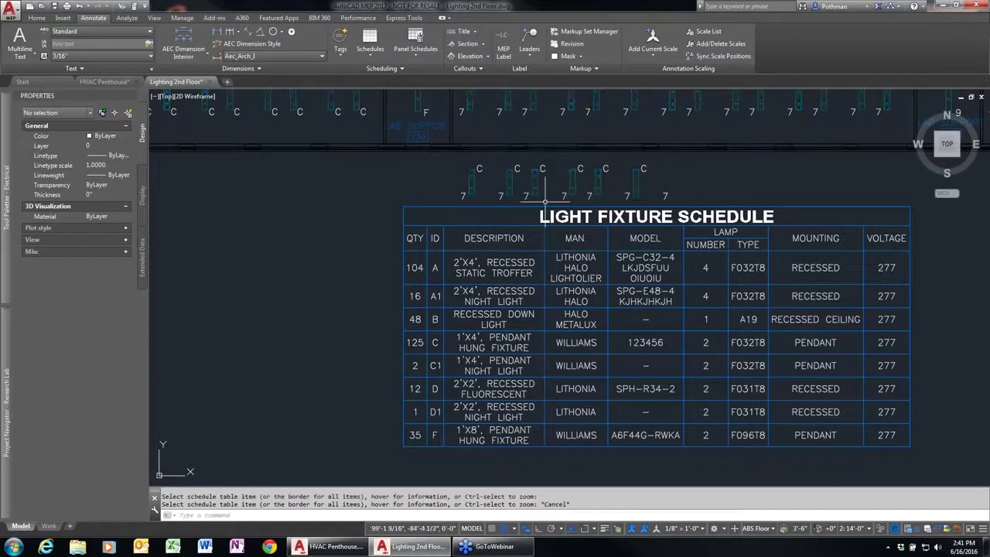
{"action": "left_click", "coordinate": [474, 182]}
{"action": "left_click", "coordinate": [153, 36]}
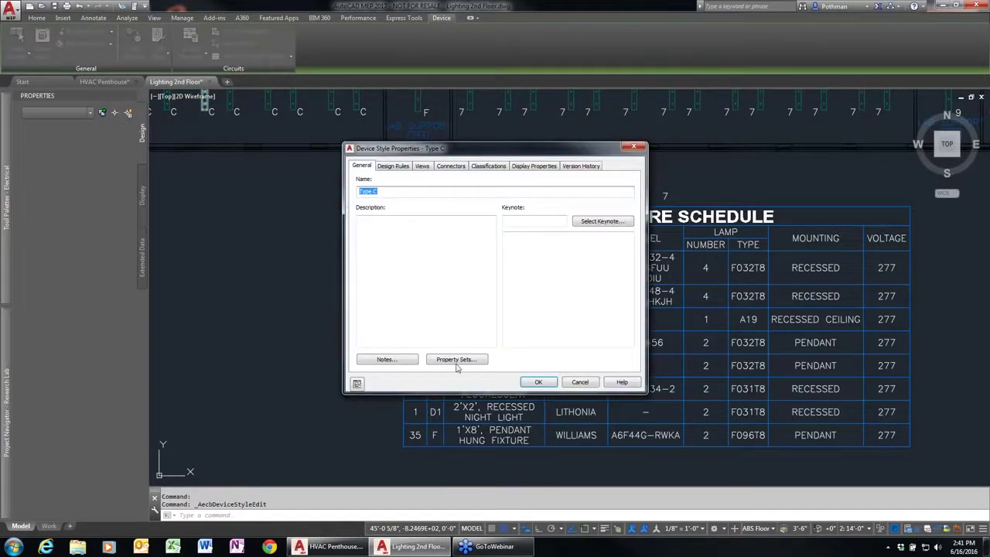
- Change the Type C style's property set MODEL value to ABCDEF
{"action": "left_click", "coordinate": [456, 360]}
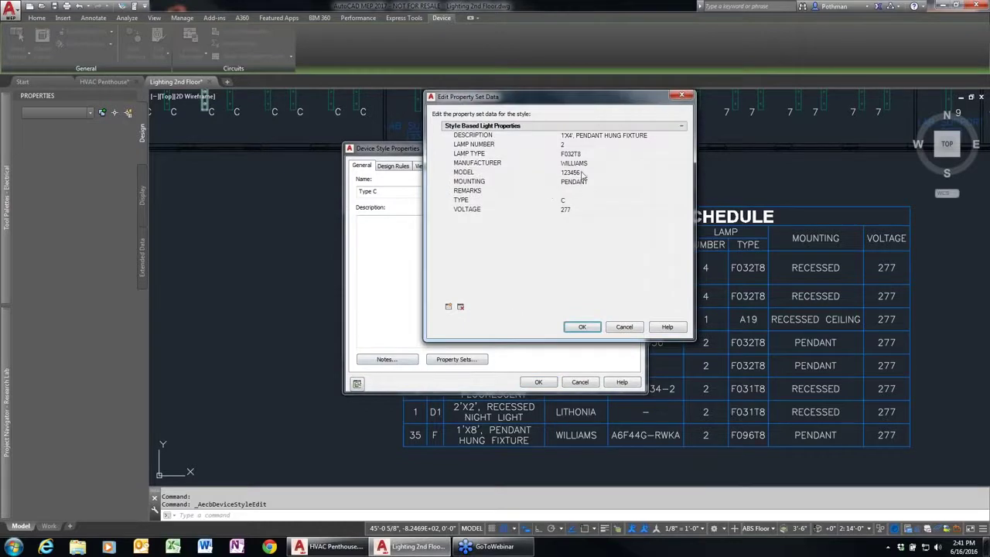
{"action": "left_click", "coordinate": [580, 173]}
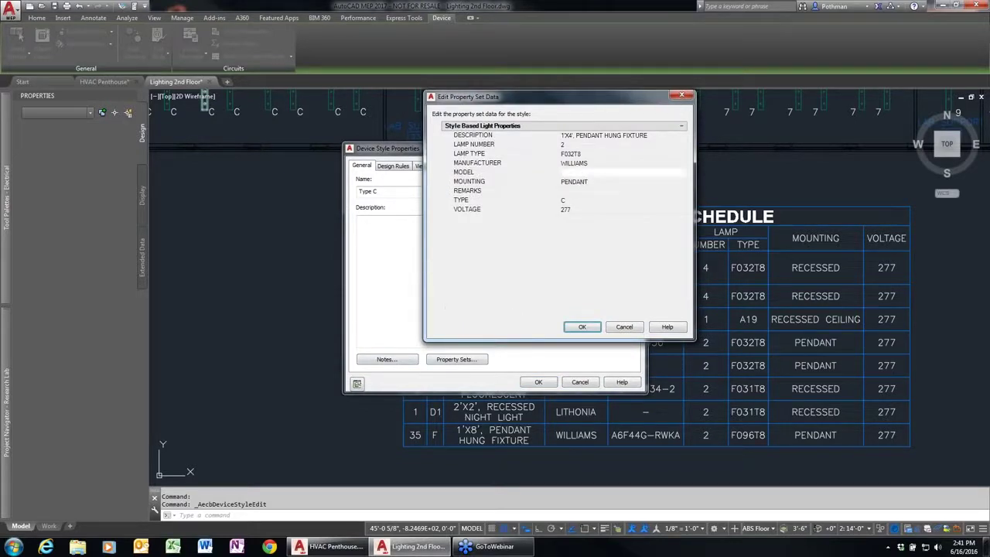
{"action": "type", "text": "ABCDEF"}
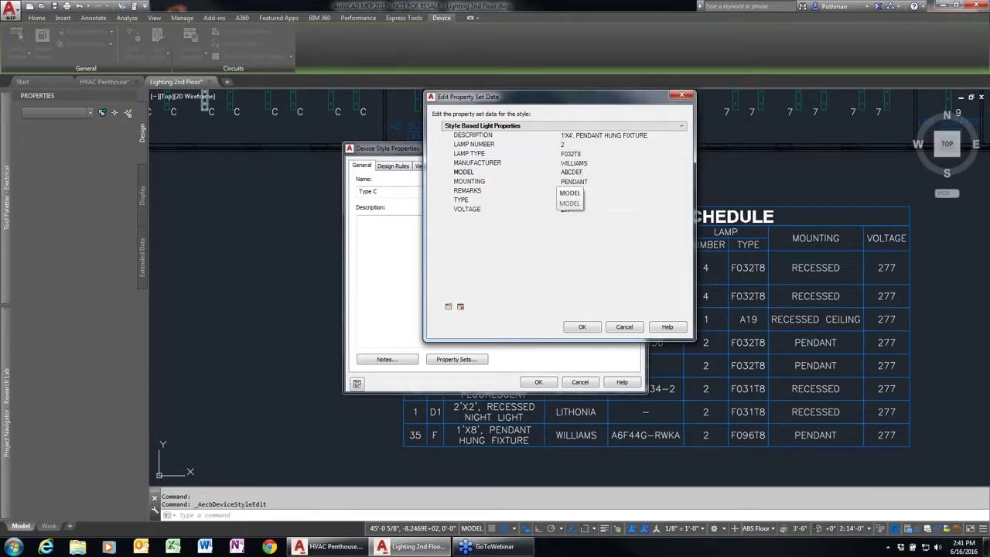
{"action": "left_click", "coordinate": [582, 327]}
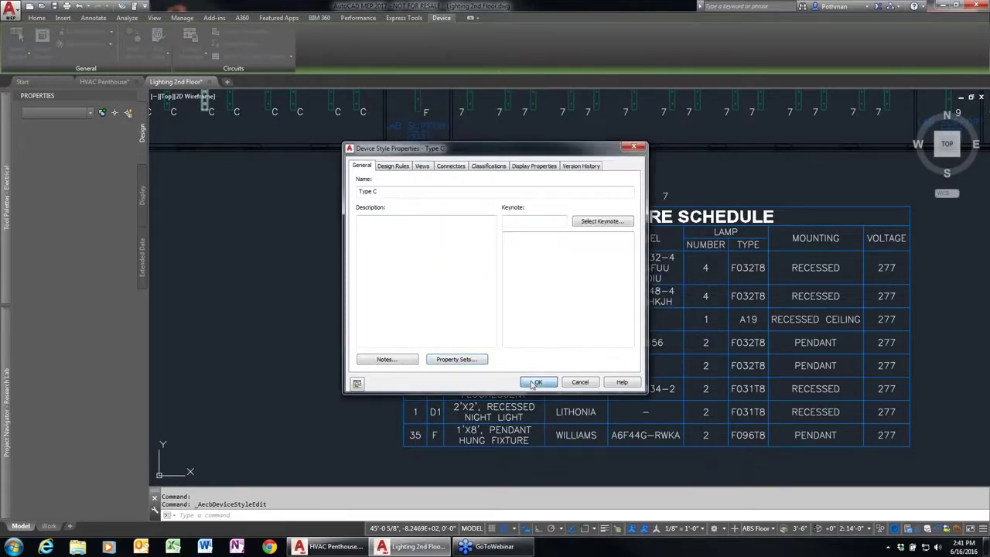
{"action": "left_click", "coordinate": [541, 381]}
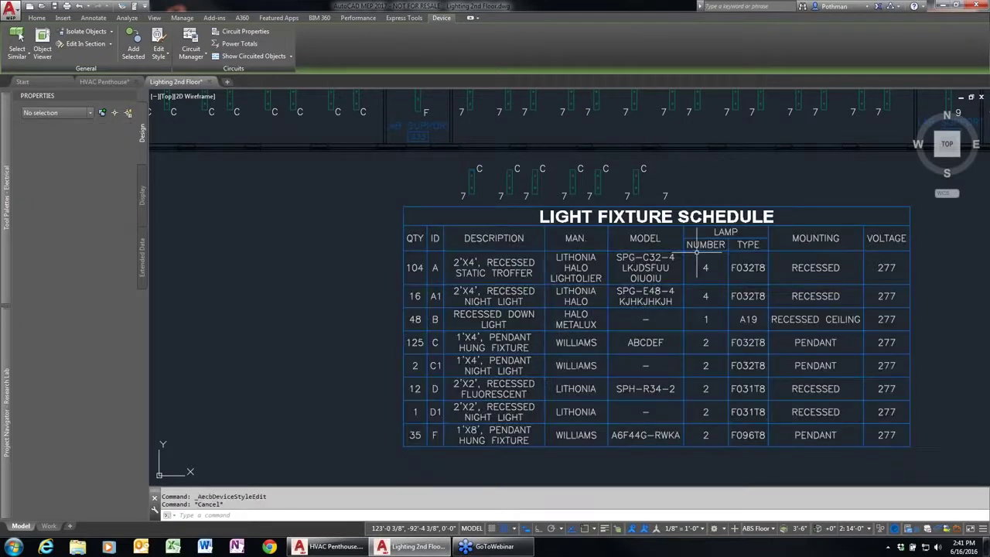
- Erase the extra fixtures above the schedule and close Lighting 2nd Floor without saving
{"action": "key", "text": "Escape"}
{"action": "key", "text": "Escape"}
{"action": "left_click", "coordinate": [431, 201]}
{"action": "left_click", "coordinate": [663, 163]}
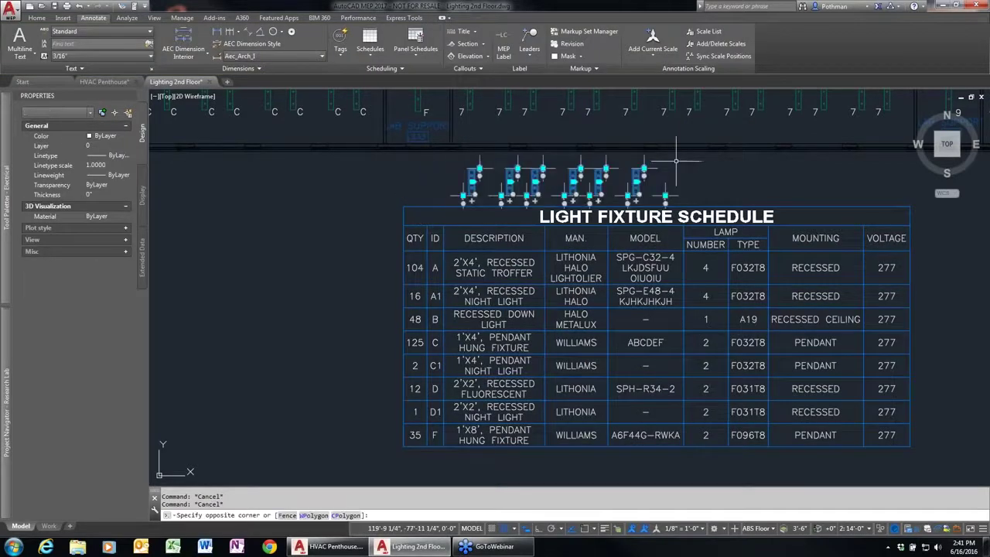
{"action": "key", "text": "Delete"}
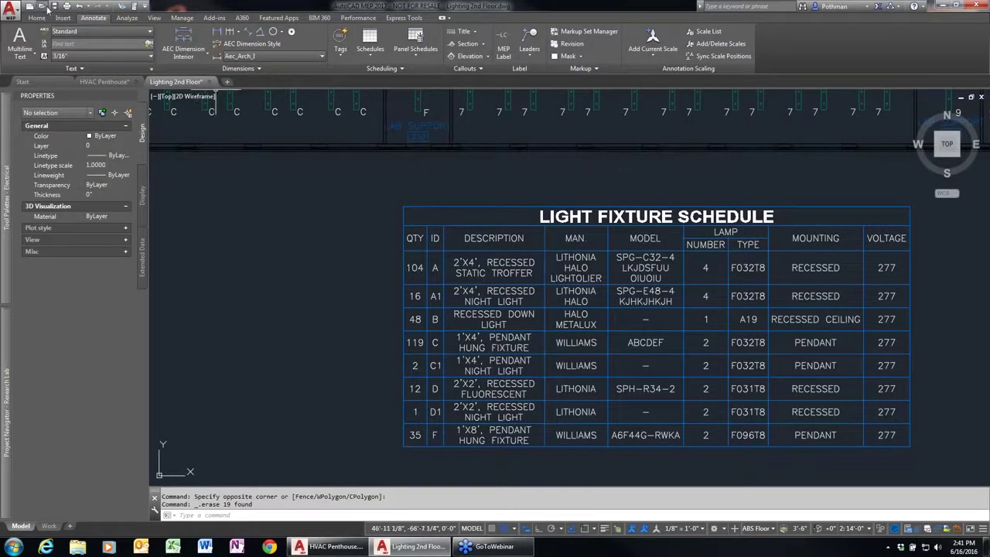
{"action": "left_click", "coordinate": [202, 81]}
{"action": "left_click", "coordinate": [529, 299]}
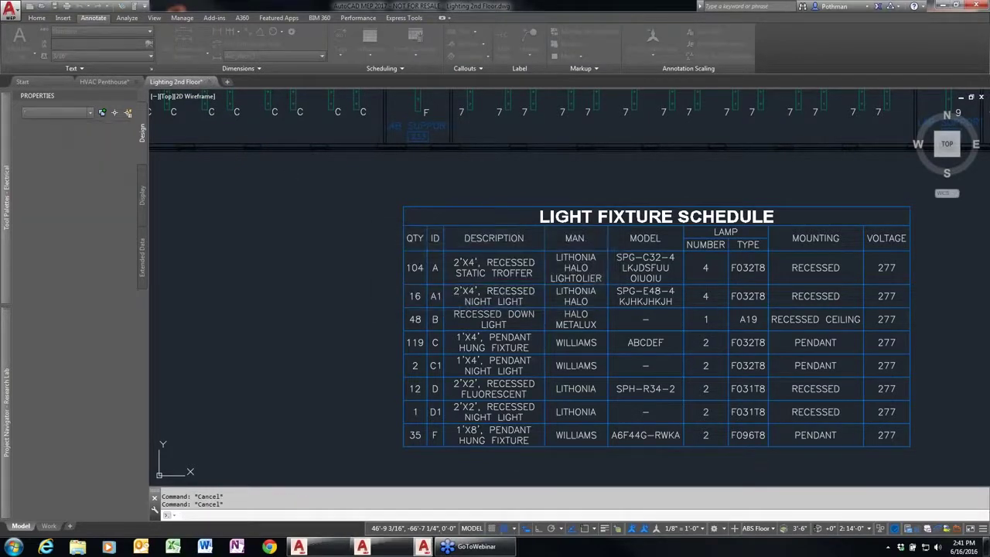
{"action": "left_click", "coordinate": [8, 408]}
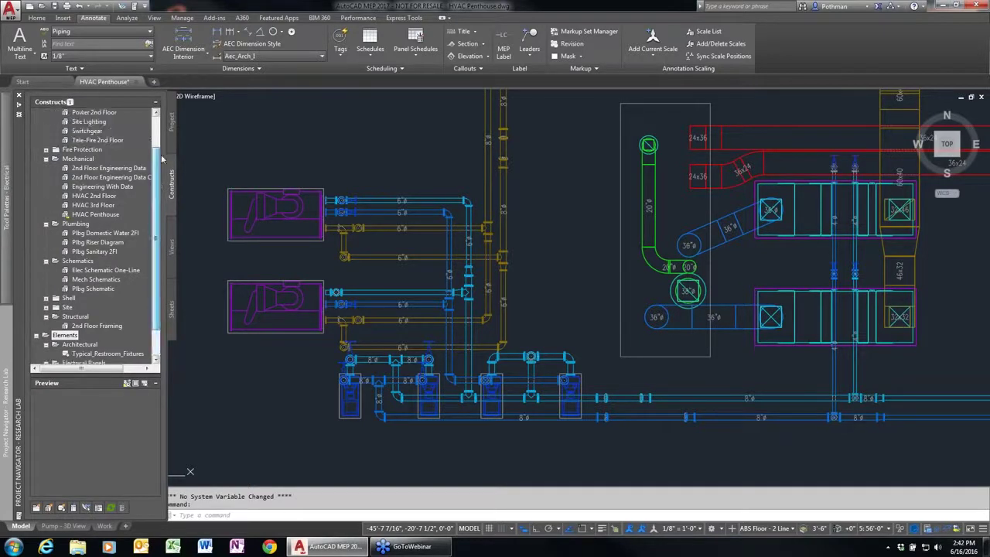
{"action": "left_click_drag", "start_coordinate": [160, 187], "coordinate": [165, 144]}
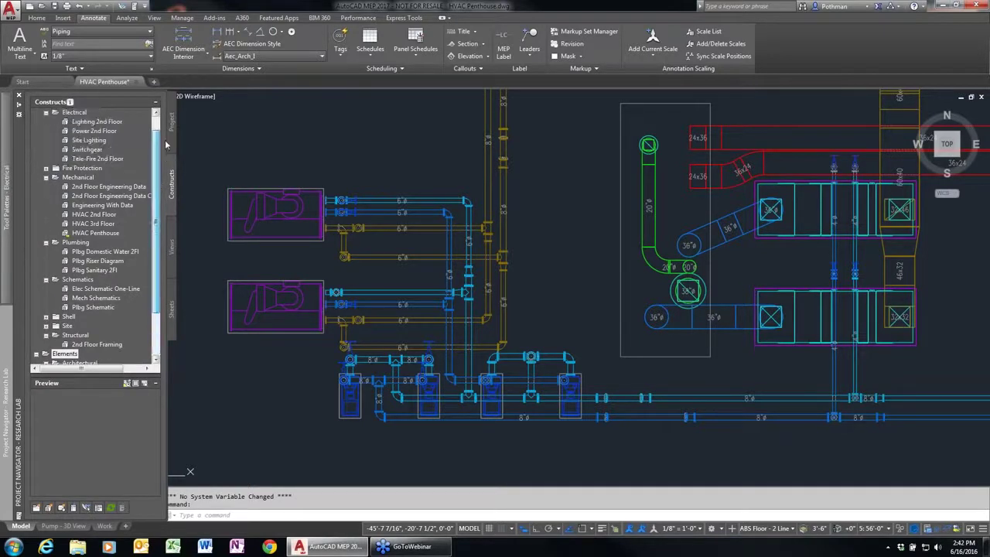
{"action": "left_click", "coordinate": [94, 132]}
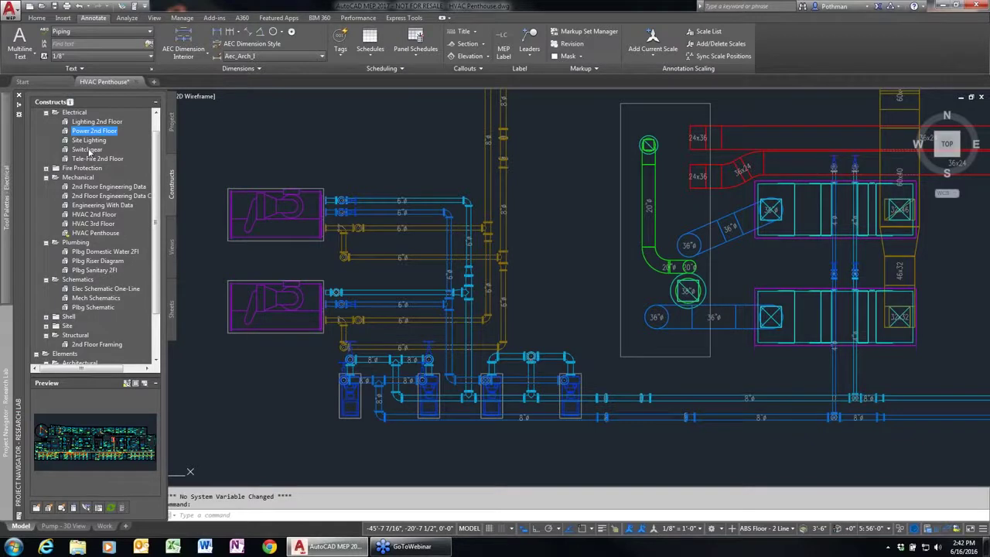
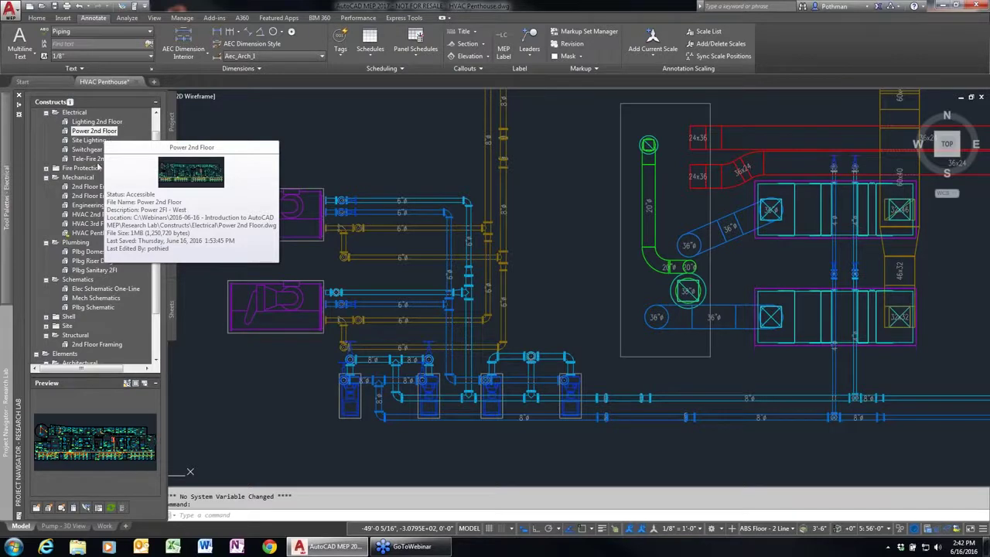
- Open the Power 2nd Floor construct after previewing Tele-Fire 2nd Floor and Engineering With Data
{"action": "left_click", "coordinate": [98, 160]}
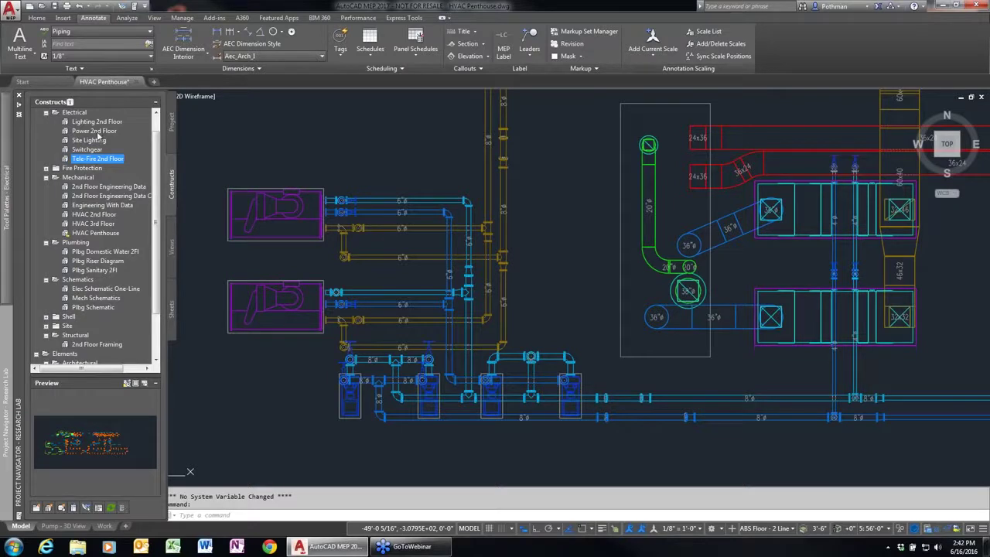
{"action": "left_click", "coordinate": [96, 205]}
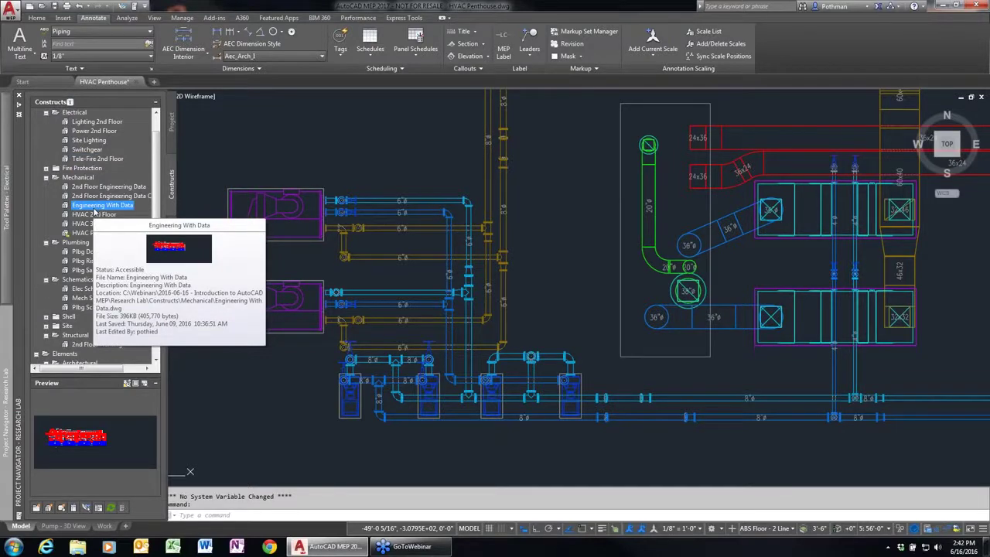
{"action": "left_click", "coordinate": [93, 133]}
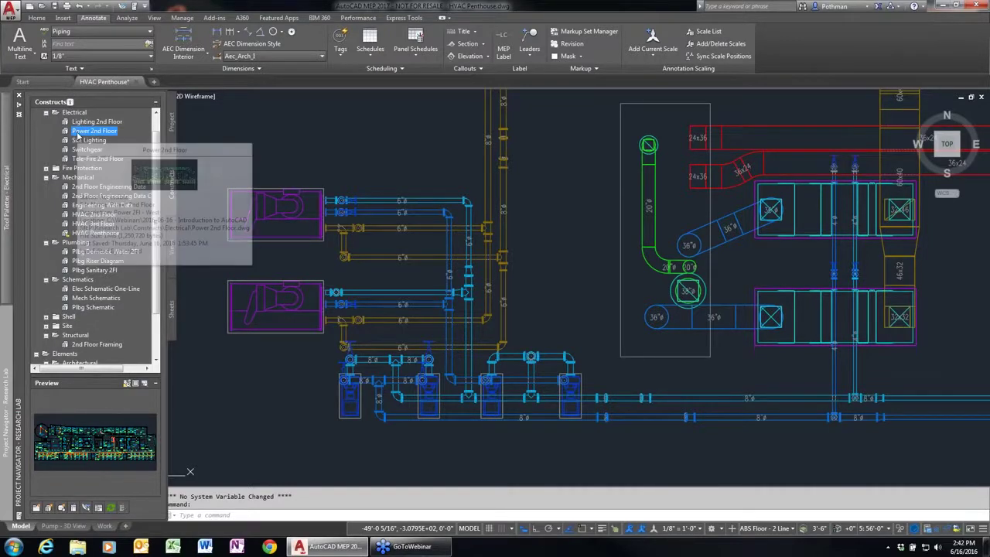
{"action": "double_click", "coordinate": [77, 133]}
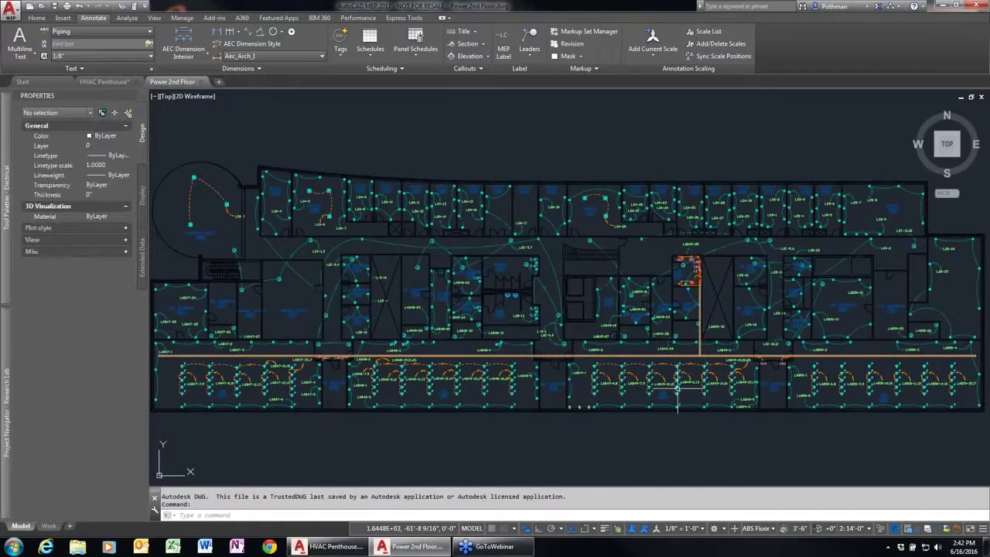
- Zoom and pan the plan to the LAB49 duplex receptacles in Lab 249
{"action": "scroll", "coordinate": [679, 391], "scroll_direction": "up", "scroll_amount": 3}
{"action": "scroll", "coordinate": [654, 424], "scroll_direction": "up", "scroll_amount": 3}
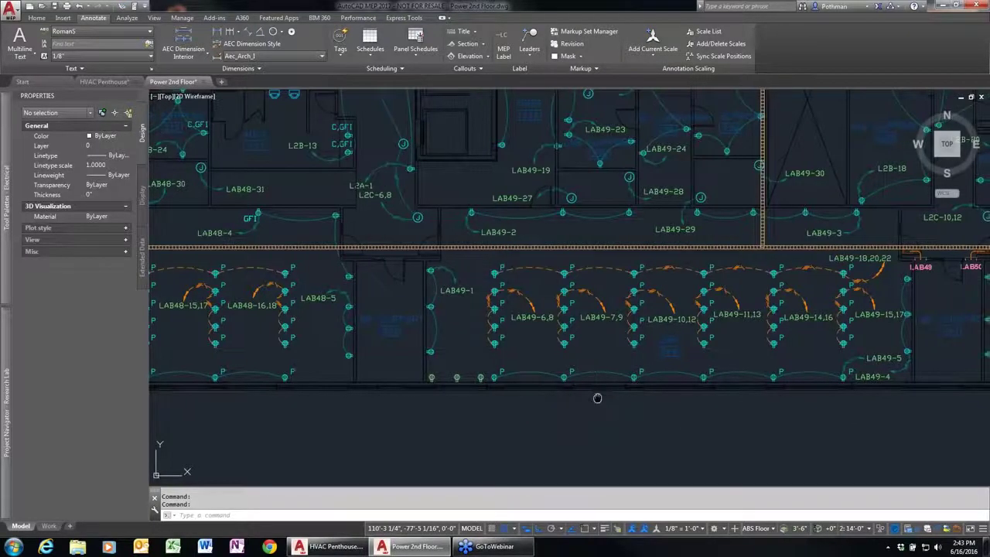
{"action": "middle_click_drag", "start_coordinate": [598, 397], "coordinate": [531, 413]}
{"action": "scroll", "coordinate": [529, 415], "scroll_direction": "down", "scroll_amount": 2}
{"action": "scroll", "coordinate": [530, 414], "scroll_direction": "up", "scroll_amount": 2}
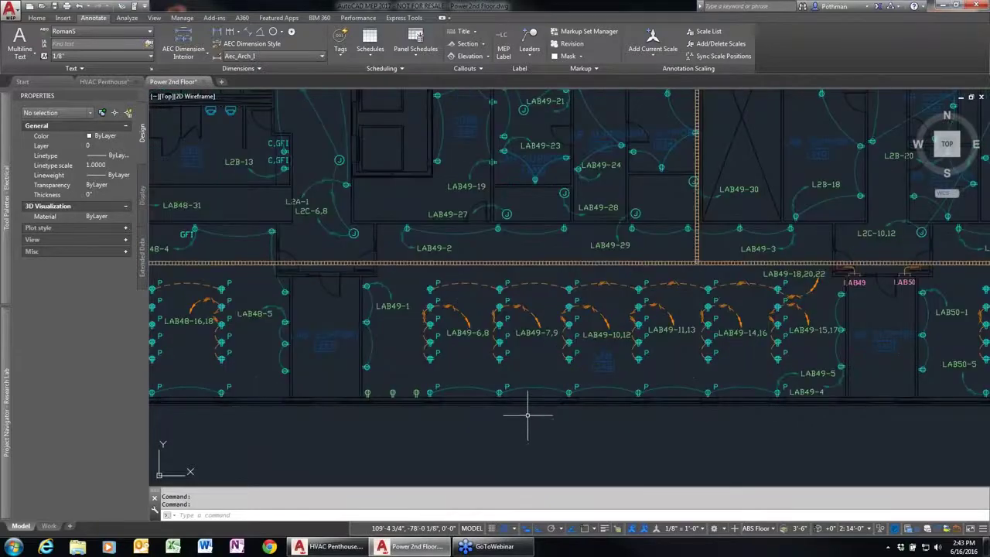
{"action": "scroll", "coordinate": [464, 332], "scroll_direction": "up", "scroll_amount": 4}
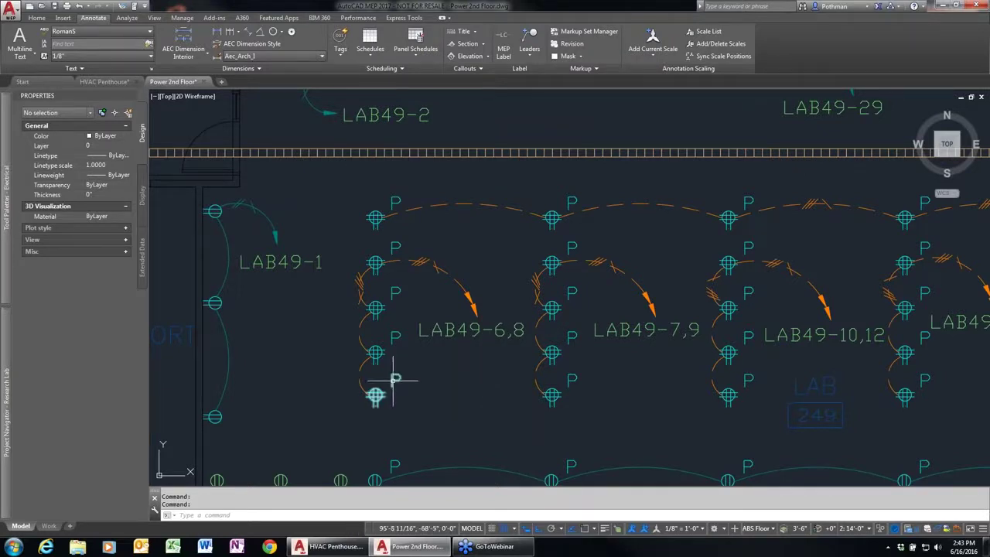
{"action": "middle_click_drag", "start_coordinate": [390, 379], "coordinate": [490, 315]}
{"action": "scroll", "coordinate": [486, 312], "scroll_direction": "down", "scroll_amount": 2}
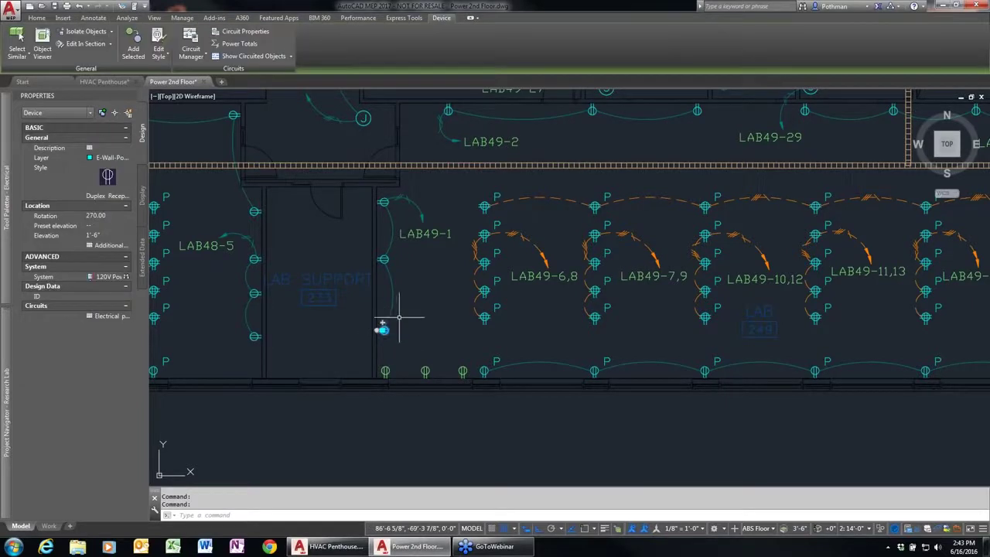
- Check the Duplex Receptacle style's connector load of 180 VA without changing it
{"action": "left_click", "coordinate": [158, 41]}
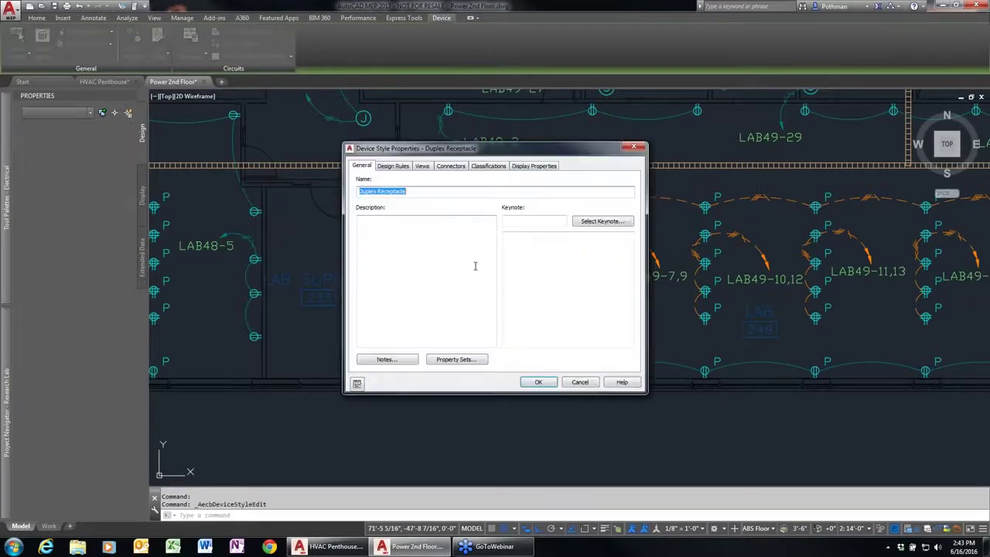
{"action": "left_click", "coordinate": [451, 167]}
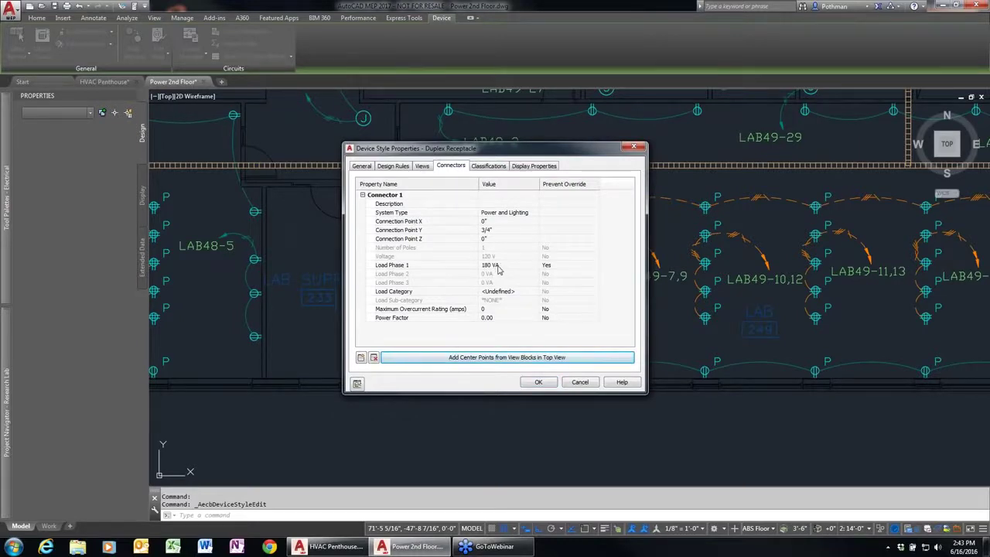
{"action": "left_click", "coordinate": [580, 382]}
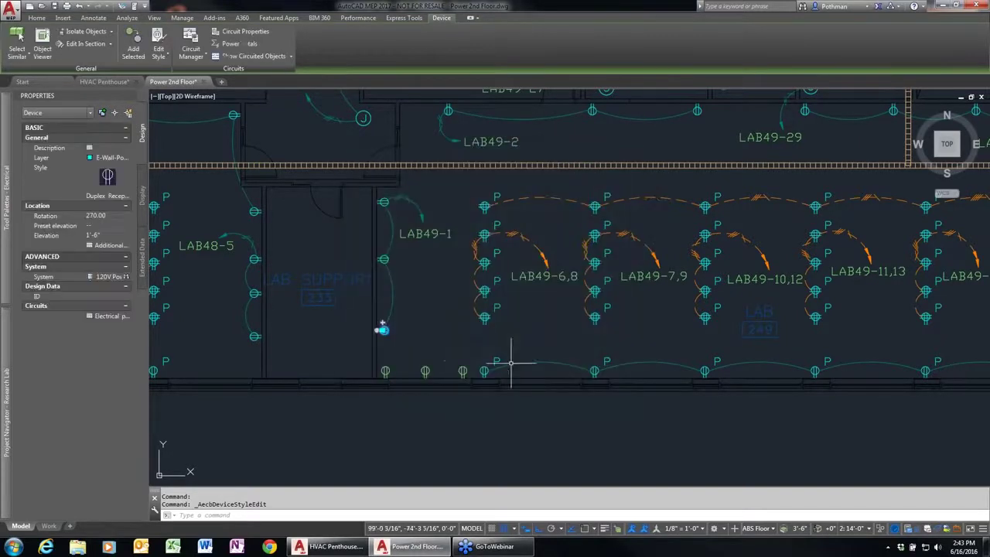
{"action": "key", "text": "Escape"}
- Check the bottom-wall receptacle's High Load style at 800 VA, then select the left-wall wire
{"action": "left_click", "coordinate": [385, 372]}
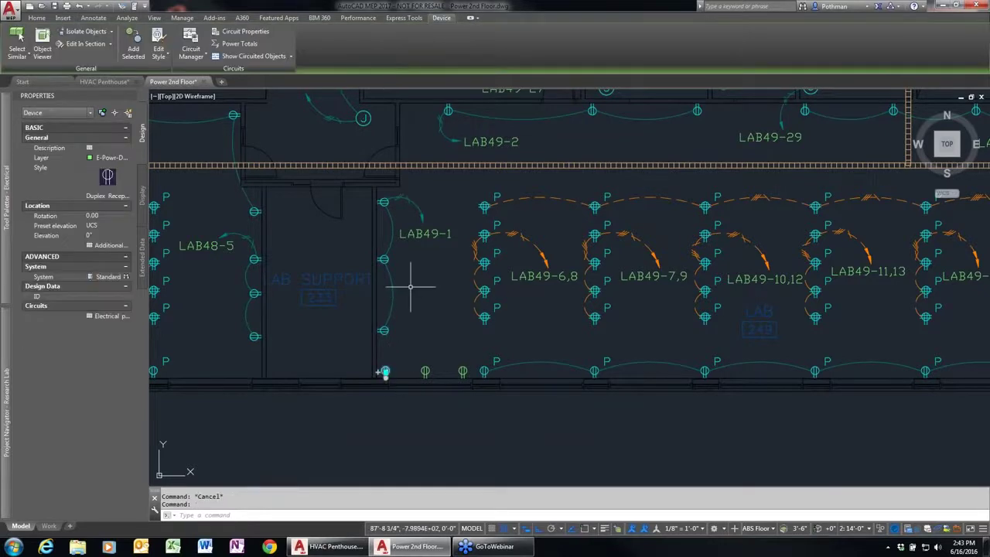
{"action": "left_click", "coordinate": [158, 42]}
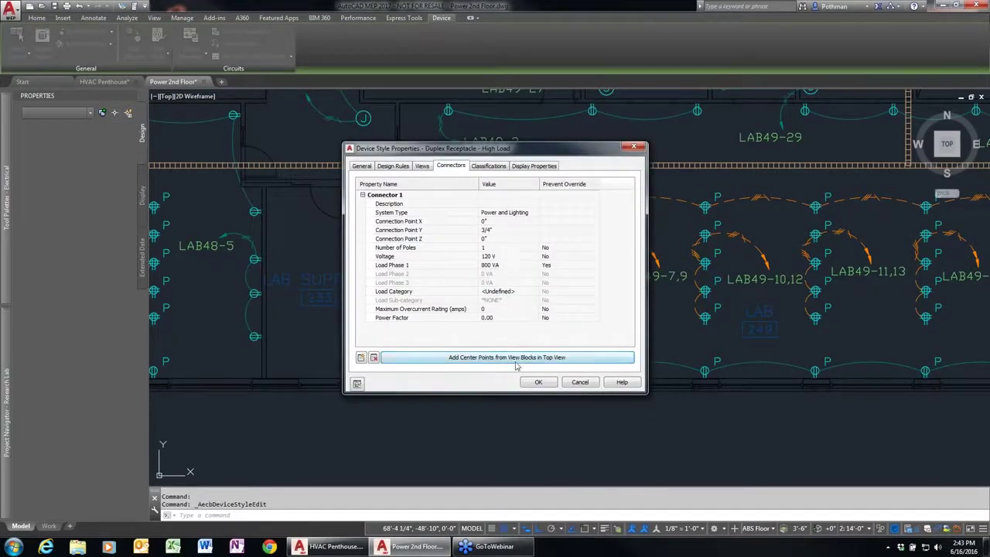
{"action": "left_click", "coordinate": [574, 383]}
{"action": "key", "text": "Escape"}
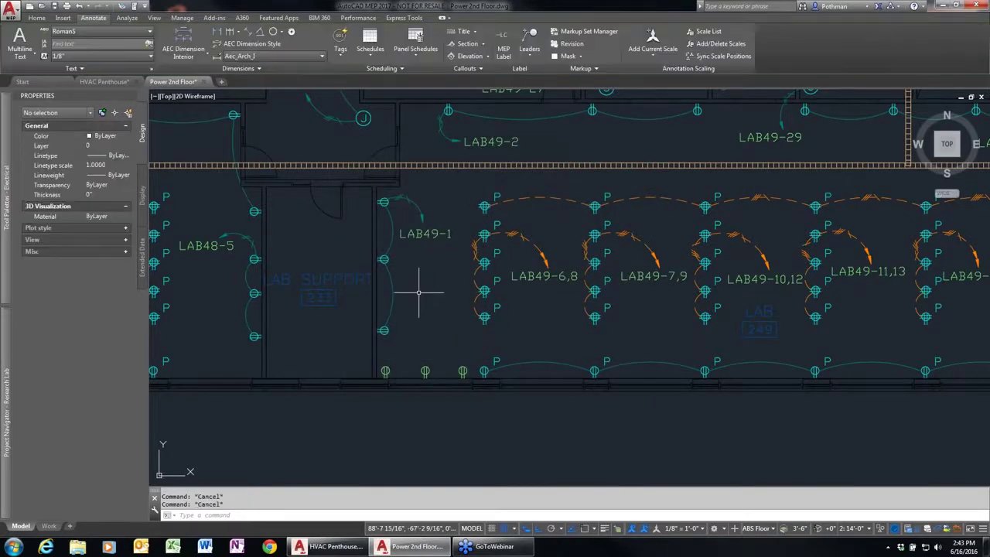
{"action": "left_click", "coordinate": [389, 291]}
- Wire the left-wall receptacle to three bottom-wall High Load receptacles, accepting overload warnings, no home run
{"action": "right_click", "coordinate": [423, 285]}
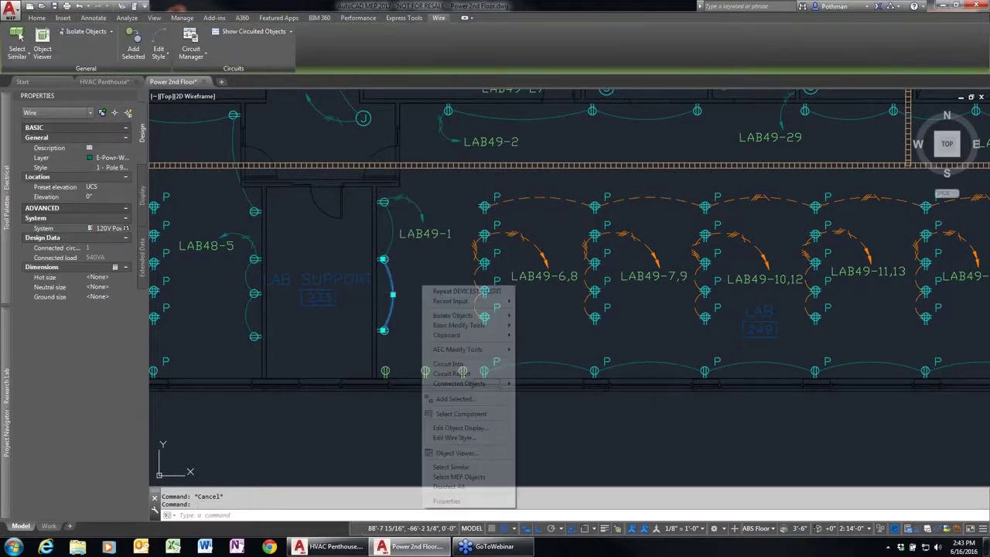
{"action": "left_click", "coordinate": [454, 399]}
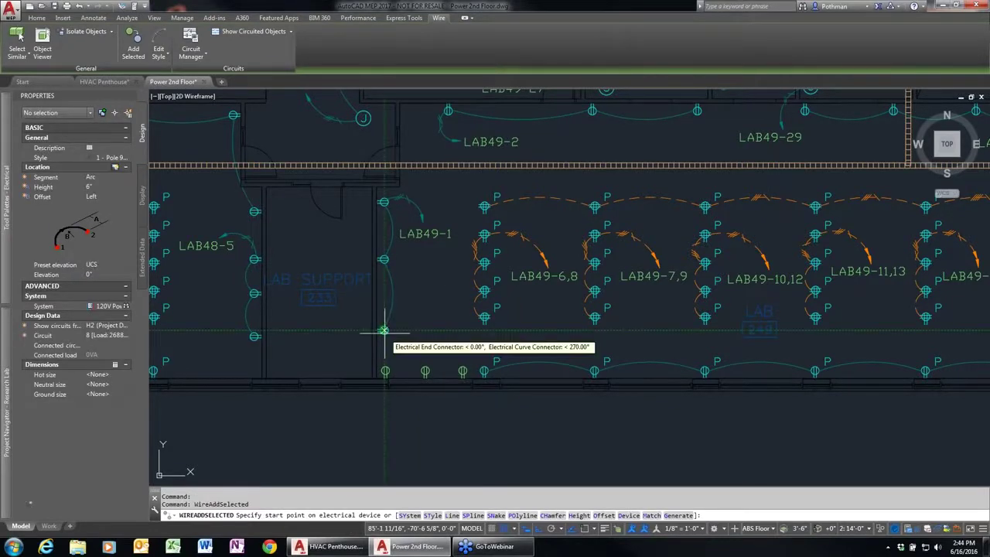
{"action": "key", "text": "F3"}
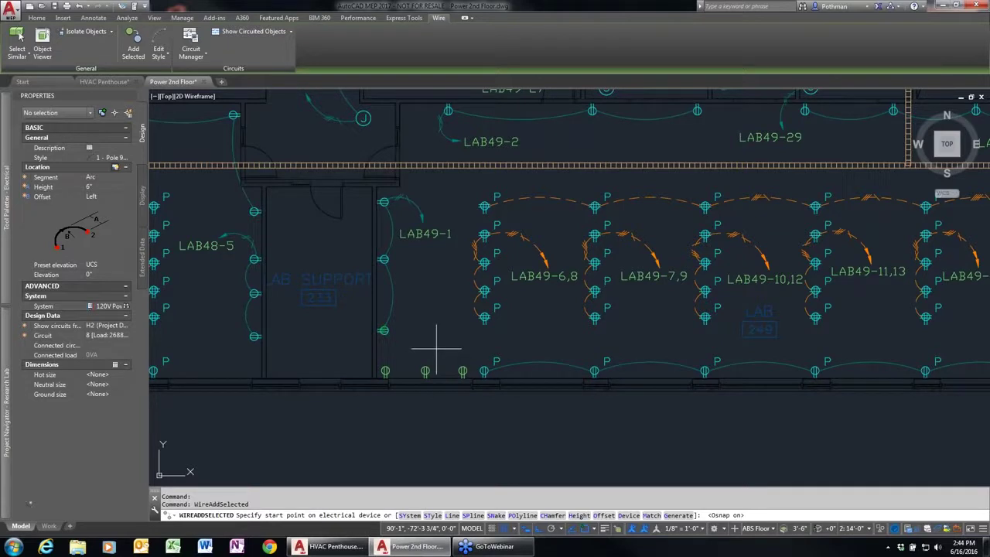
{"action": "key", "text": "F3"}
{"action": "scroll", "coordinate": [415, 344], "scroll_direction": "up", "scroll_amount": 4}
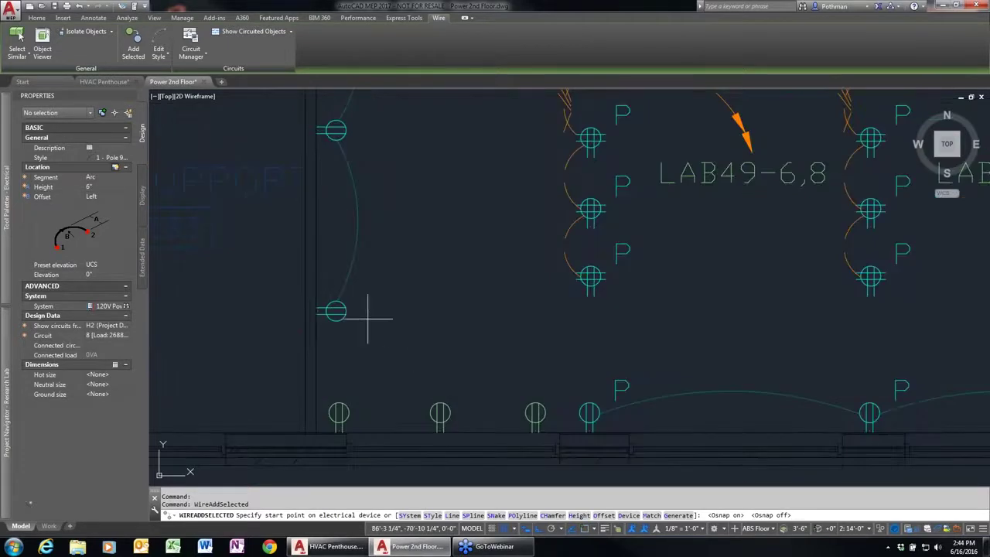
{"action": "left_click", "coordinate": [336, 310]}
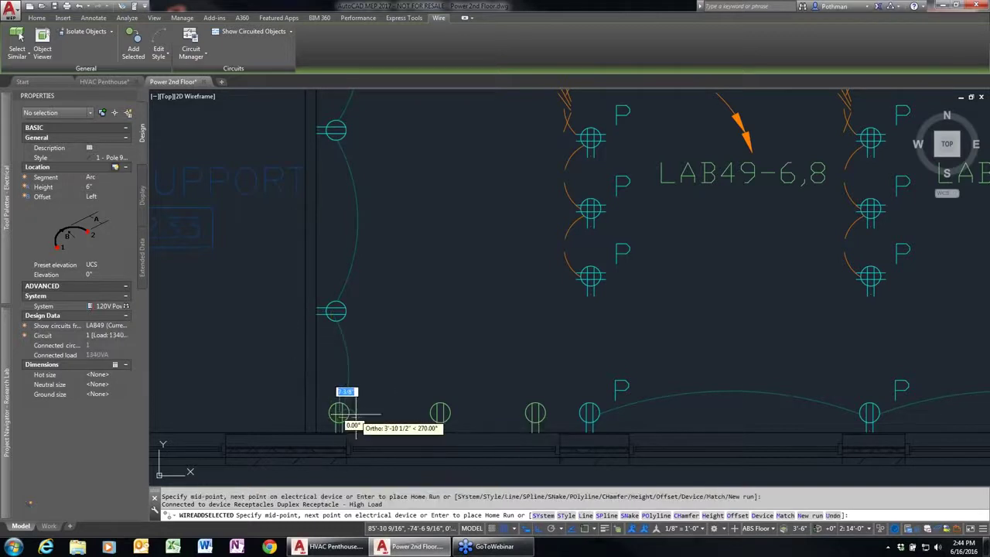
{"action": "left_click", "coordinate": [338, 413]}
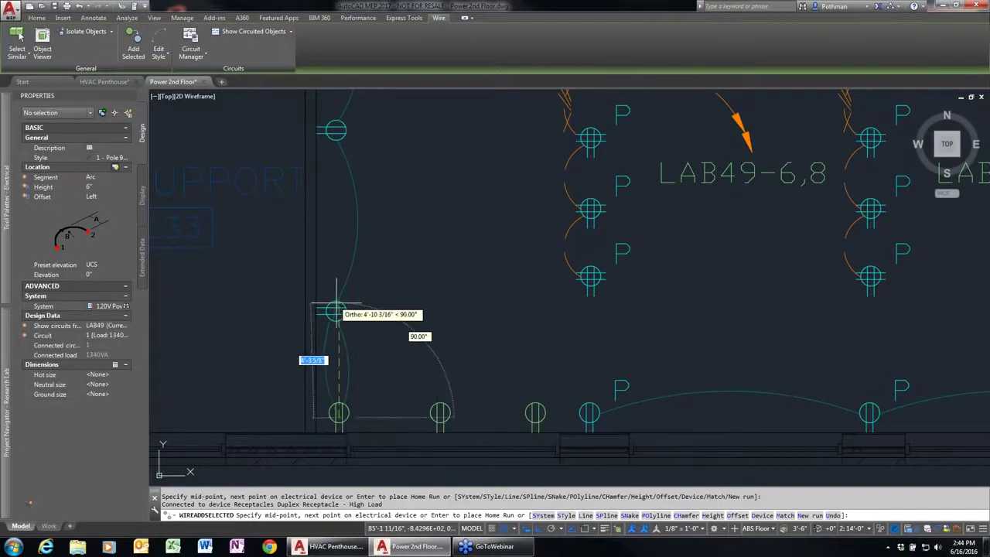
{"action": "left_click", "coordinate": [445, 416]}
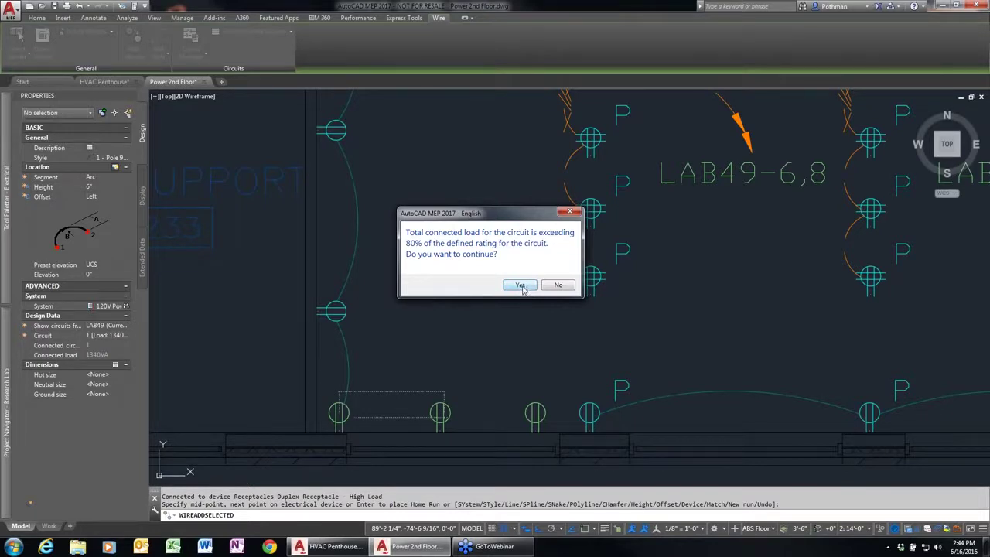
{"action": "left_click", "coordinate": [520, 286]}
{"action": "left_click", "coordinate": [534, 413]}
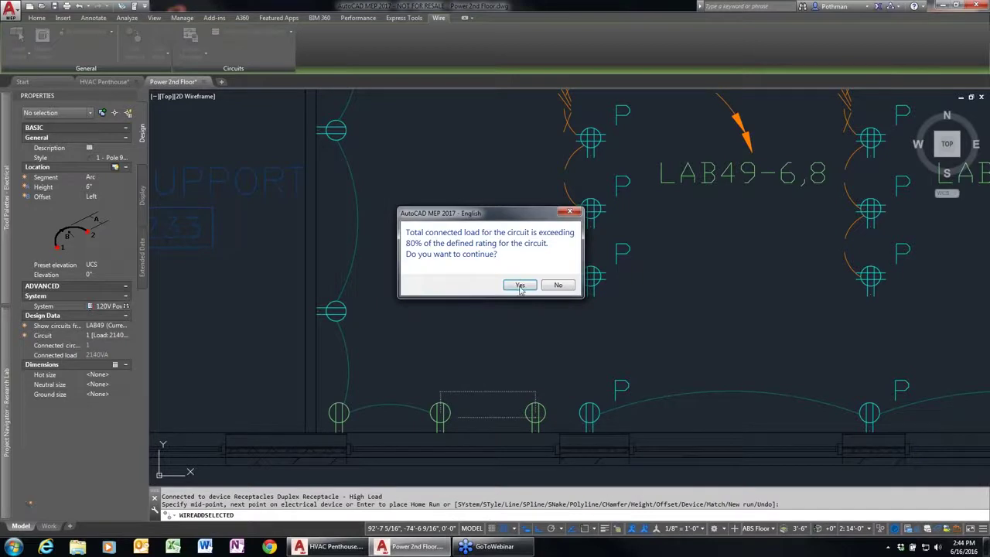
{"action": "left_click", "coordinate": [521, 286]}
{"action": "key", "text": "Return"}
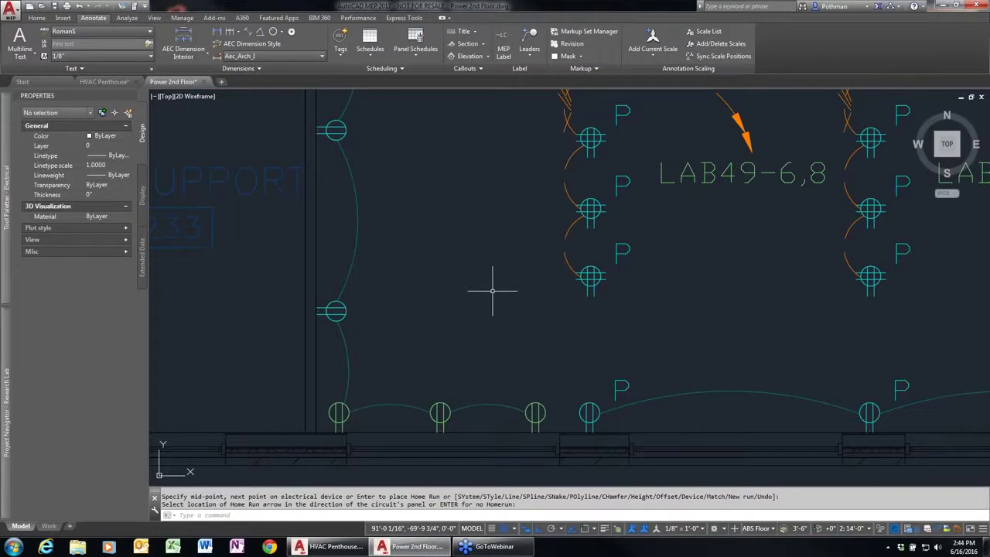
- In Circuit Manager, set panel LAB49 circuit 1's rating to 40 A
{"action": "left_click", "coordinate": [127, 17]}
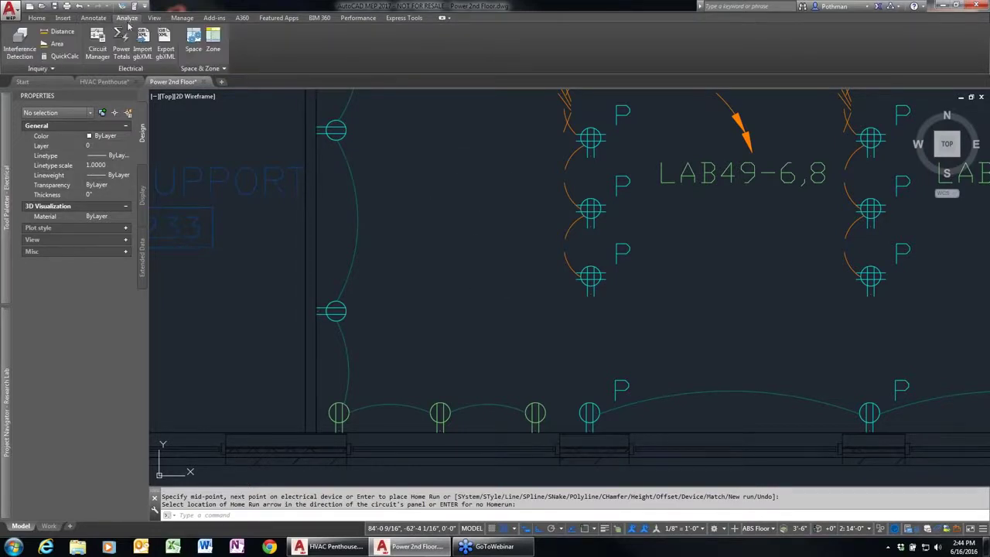
{"action": "left_click", "coordinate": [96, 49]}
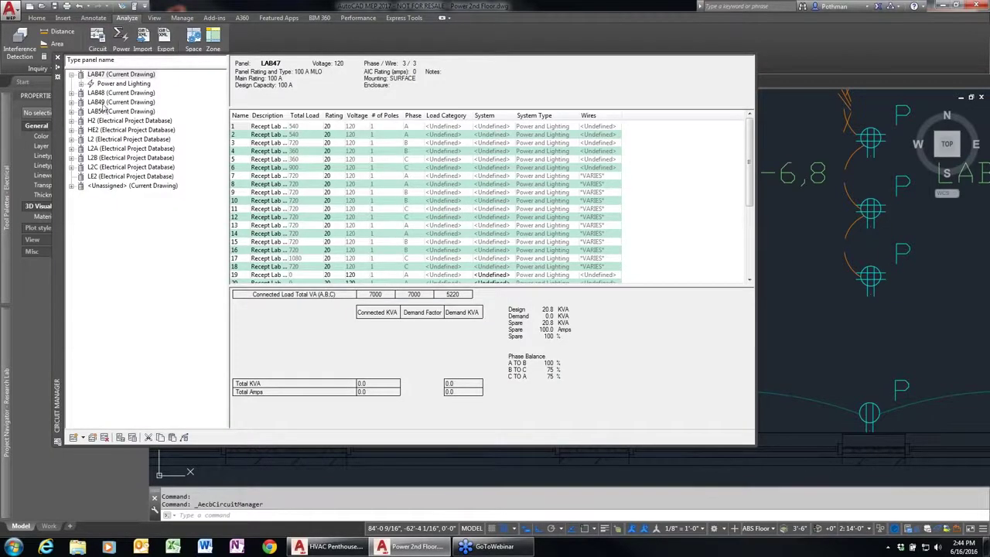
{"action": "left_click", "coordinate": [105, 104]}
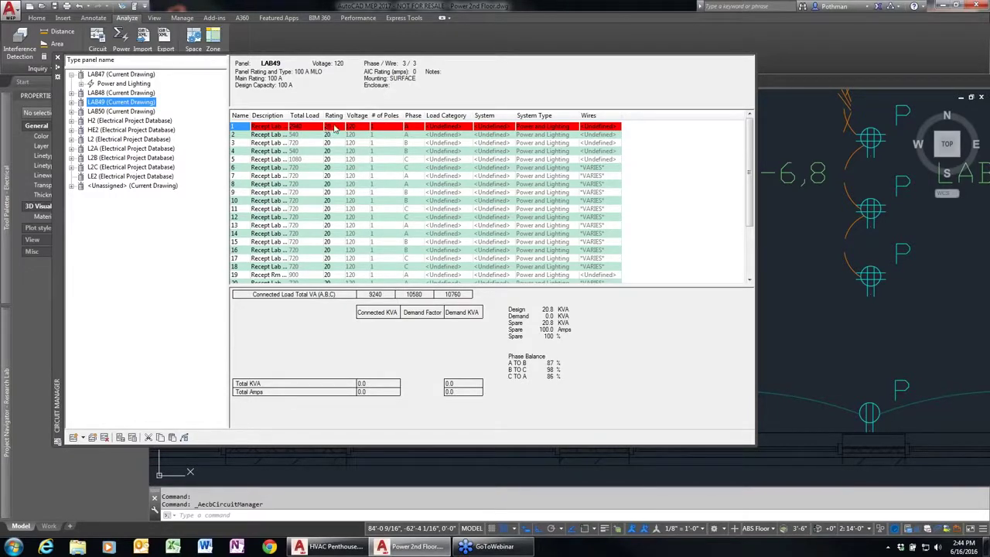
{"action": "left_click", "coordinate": [331, 127]}
{"action": "key", "text": "Return"}
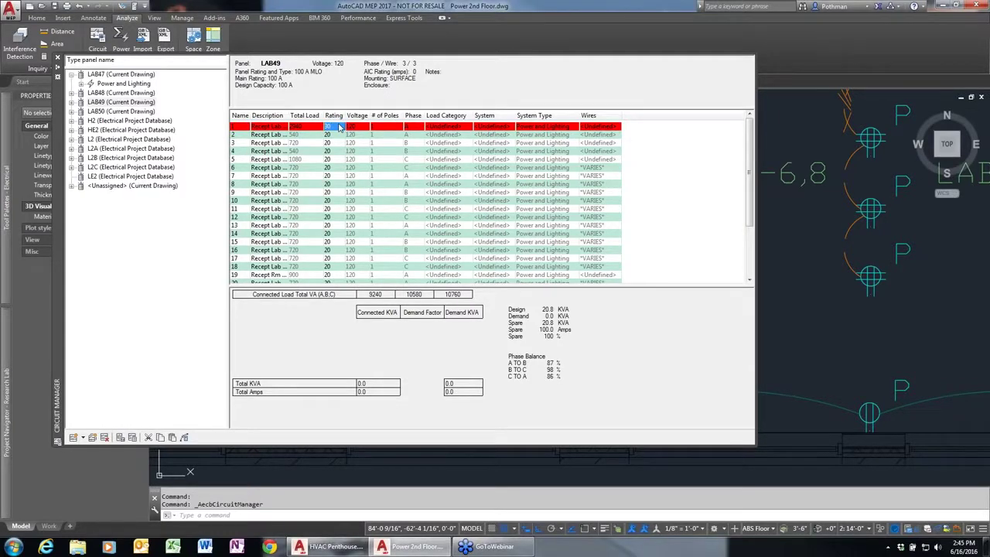
{"action": "type", "text": "40"}
{"action": "key", "text": "Return"}
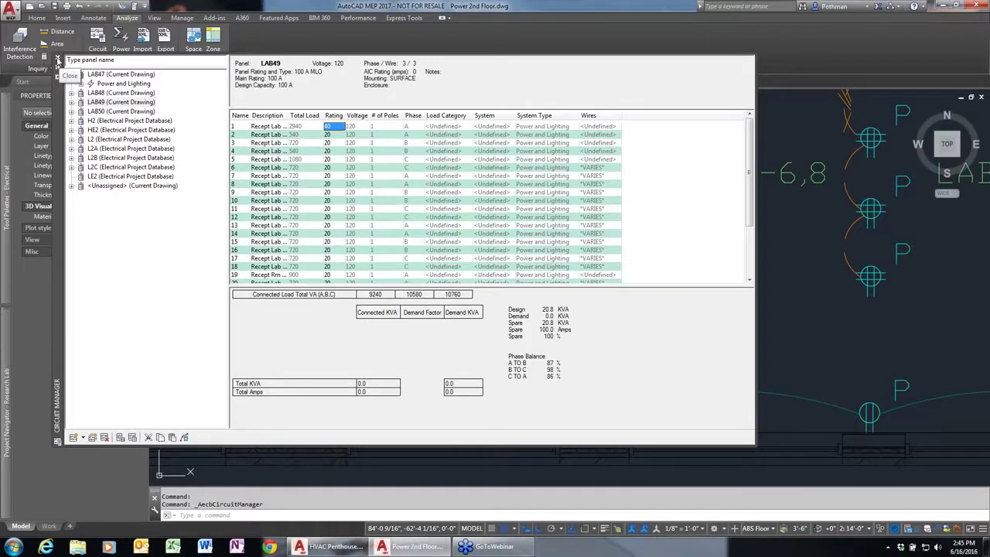
{"action": "left_click", "coordinate": [57, 60]}
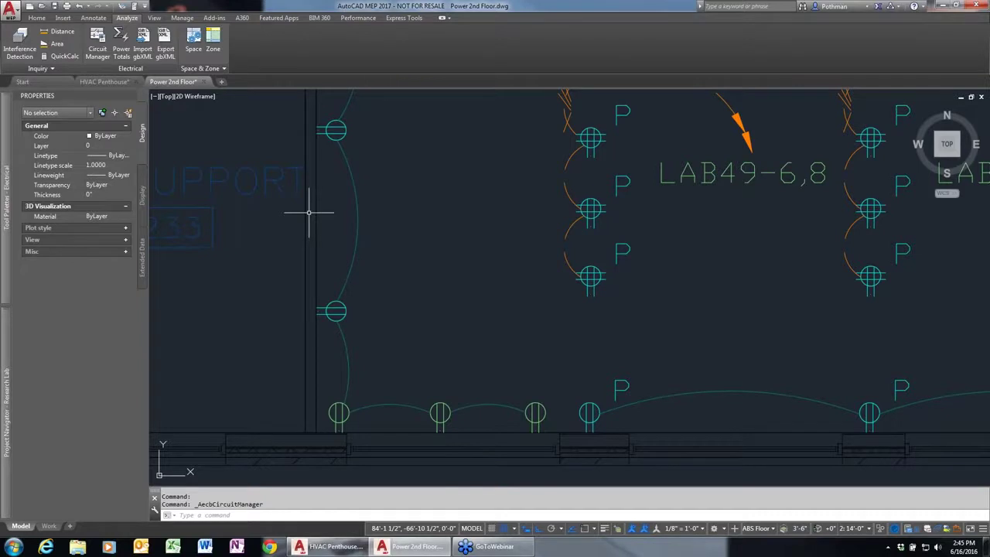
- Zoom out to the full second-floor plan and open the Annotate Panel Schedules list
{"action": "scroll", "coordinate": [472, 283], "scroll_direction": "down", "scroll_amount": 2}
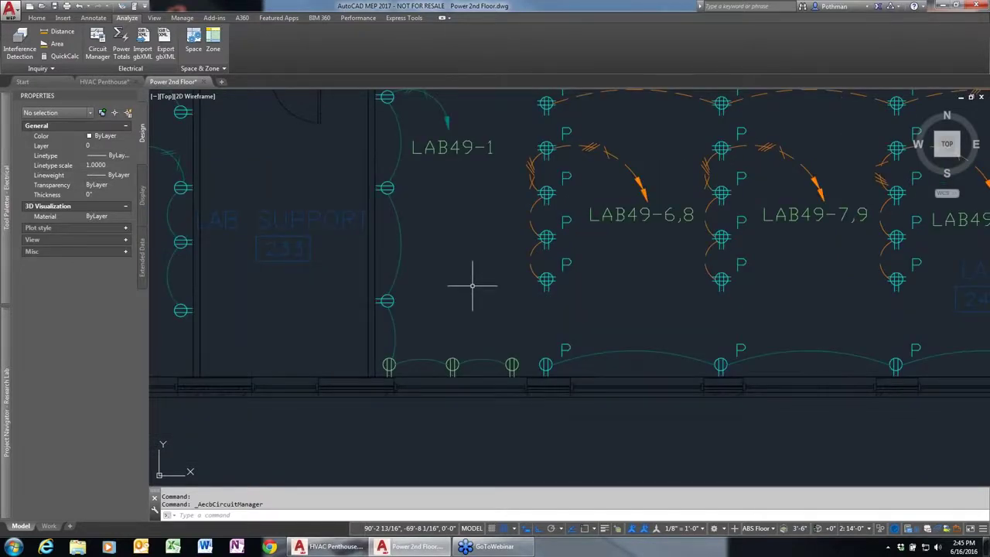
{"action": "scroll", "coordinate": [472, 284], "scroll_direction": "down", "scroll_amount": 1}
{"action": "scroll", "coordinate": [467, 282], "scroll_direction": "down", "scroll_amount": 2}
{"action": "scroll", "coordinate": [468, 292], "scroll_direction": "down", "scroll_amount": 1}
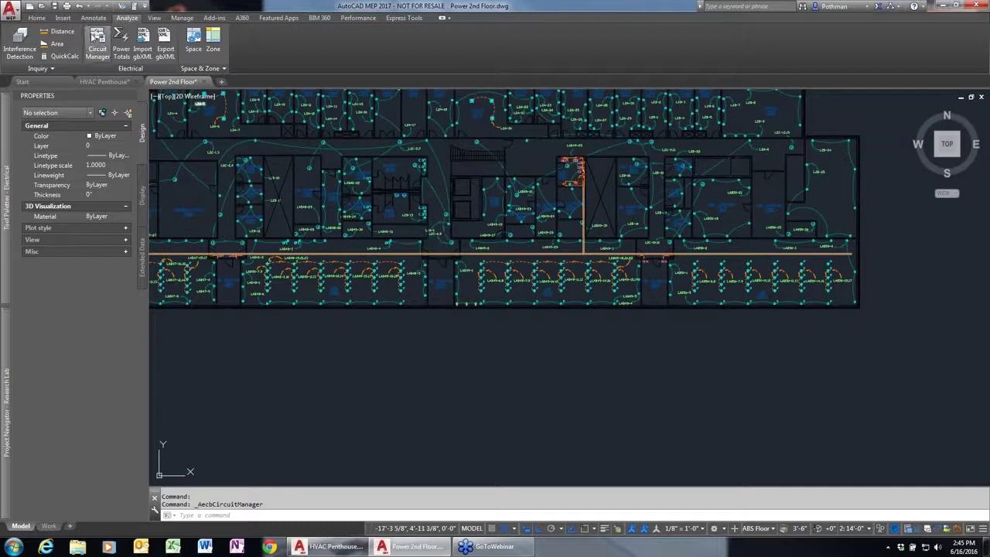
{"action": "left_click", "coordinate": [93, 18]}
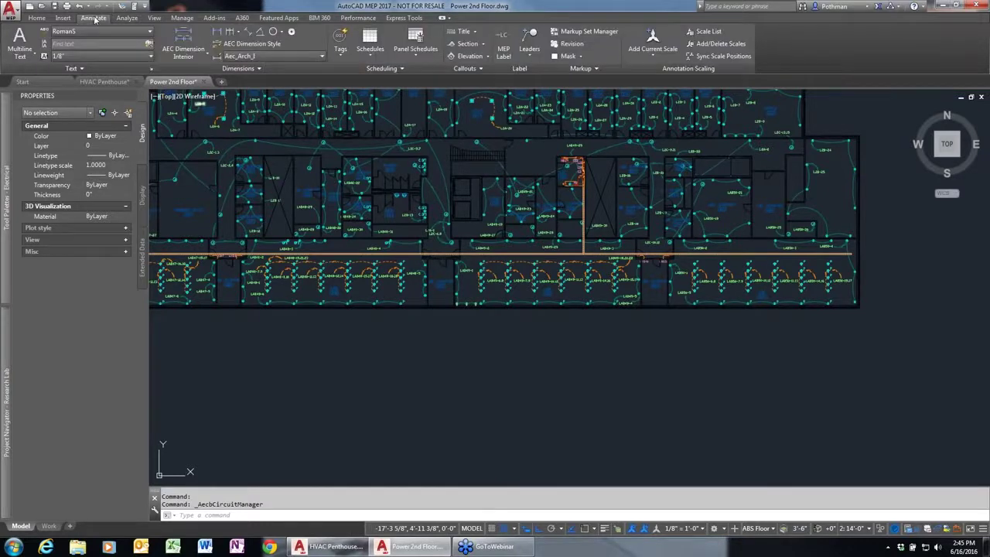
{"action": "left_click", "coordinate": [414, 46]}
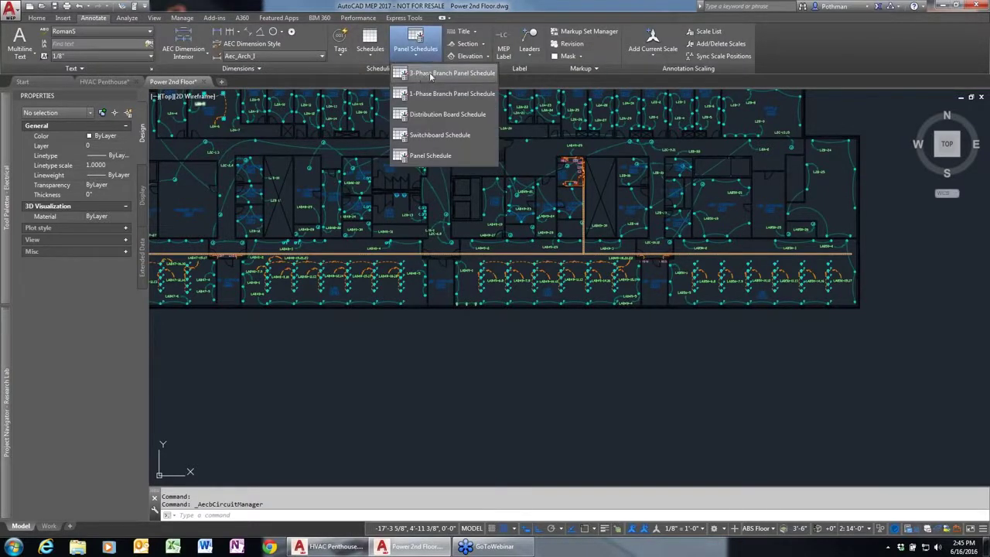
- Place a 3-Phase Branch Panel Schedule for panel LAB49 below the floor plan
{"action": "left_click", "coordinate": [431, 73]}
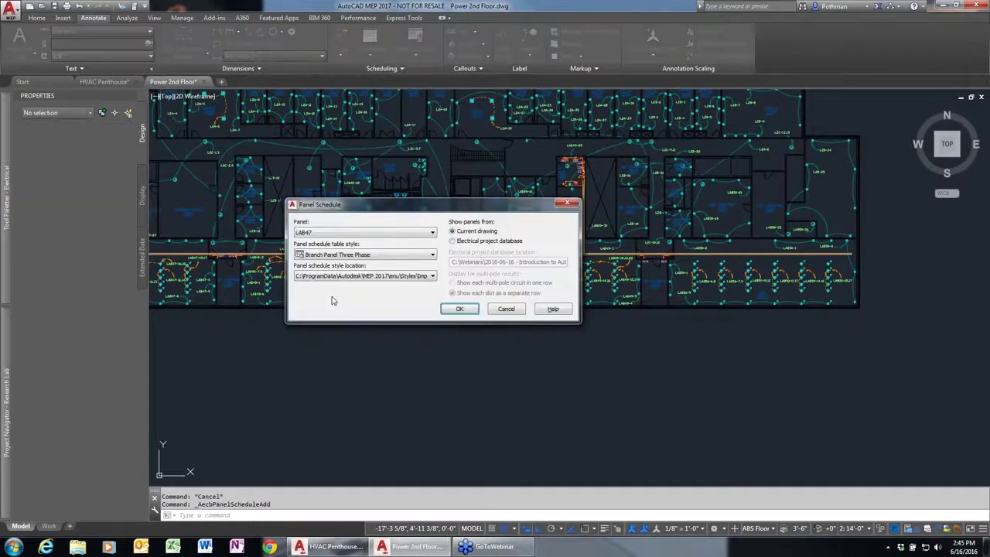
{"action": "left_click", "coordinate": [347, 235]}
{"action": "left_click", "coordinate": [342, 255]}
{"action": "left_click", "coordinate": [460, 309]}
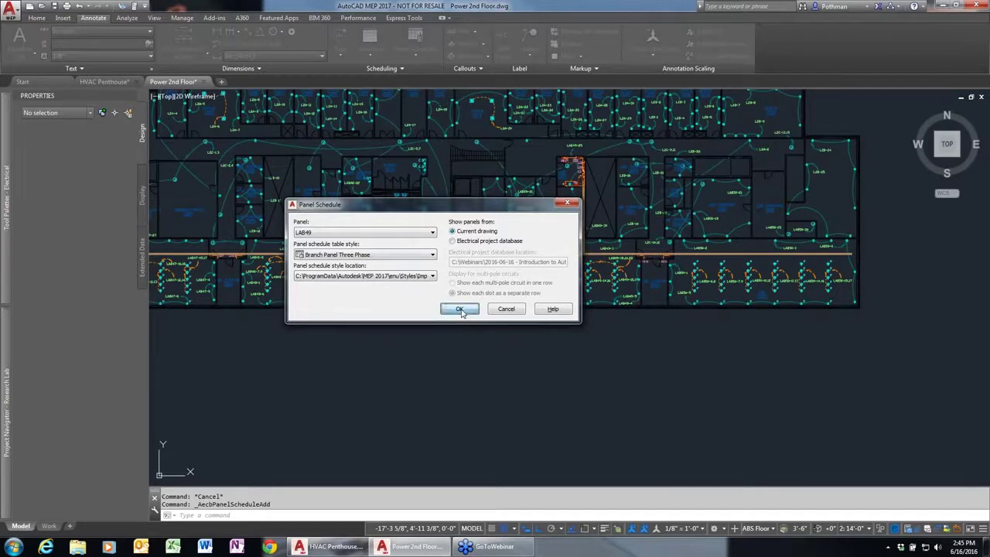
{"action": "left_click", "coordinate": [393, 325]}
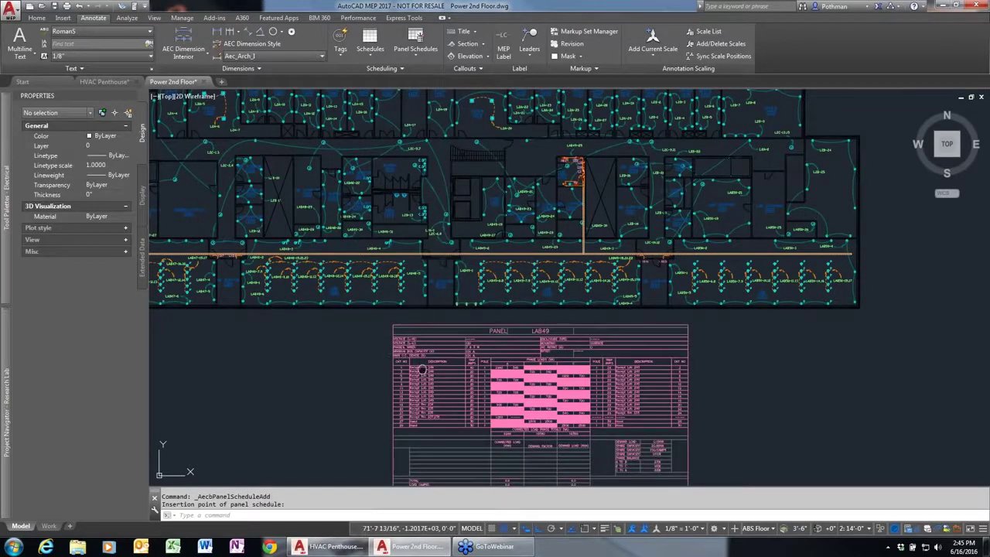
- Inspect the LAB49 schedule's circuit 1 at 40 A and load totals, then close the drawing
{"action": "middle_click_drag", "start_coordinate": [421, 371], "coordinate": [404, 247]}
{"action": "scroll", "coordinate": [404, 249], "scroll_direction": "up", "scroll_amount": 3}
{"action": "scroll", "coordinate": [408, 265], "scroll_direction": "up", "scroll_amount": 3}
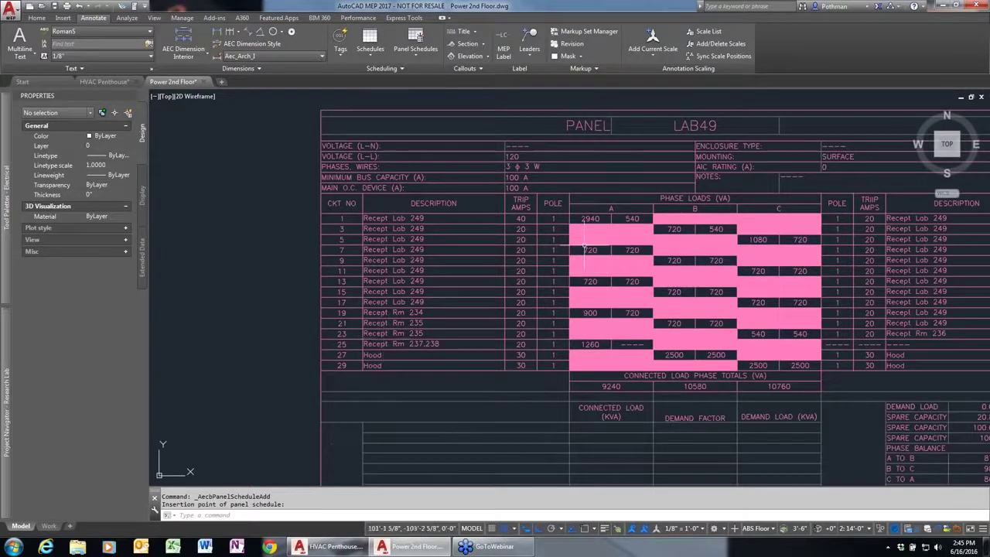
{"action": "middle_click_drag", "start_coordinate": [730, 425], "coordinate": [671, 309]}
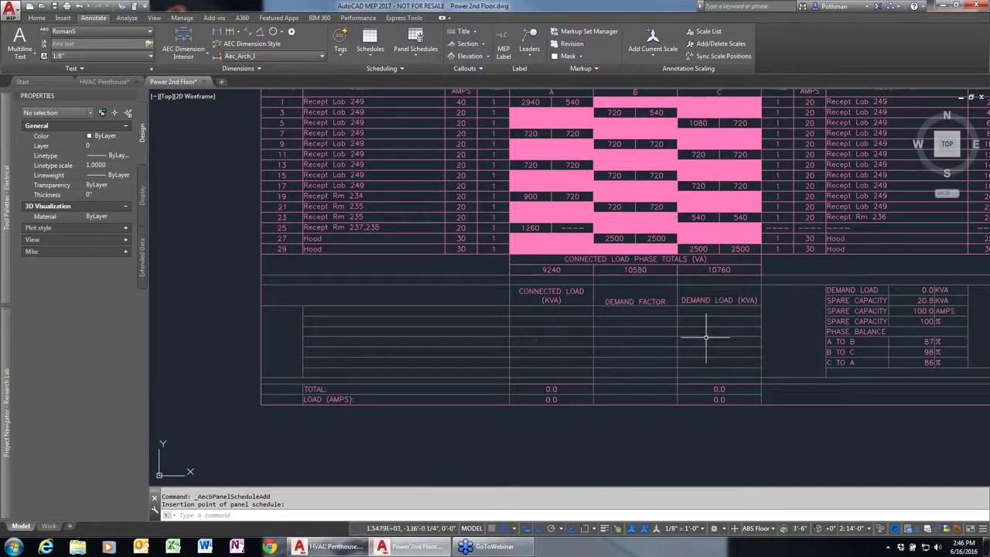
{"action": "middle_click_drag", "start_coordinate": [789, 321], "coordinate": [552, 368]}
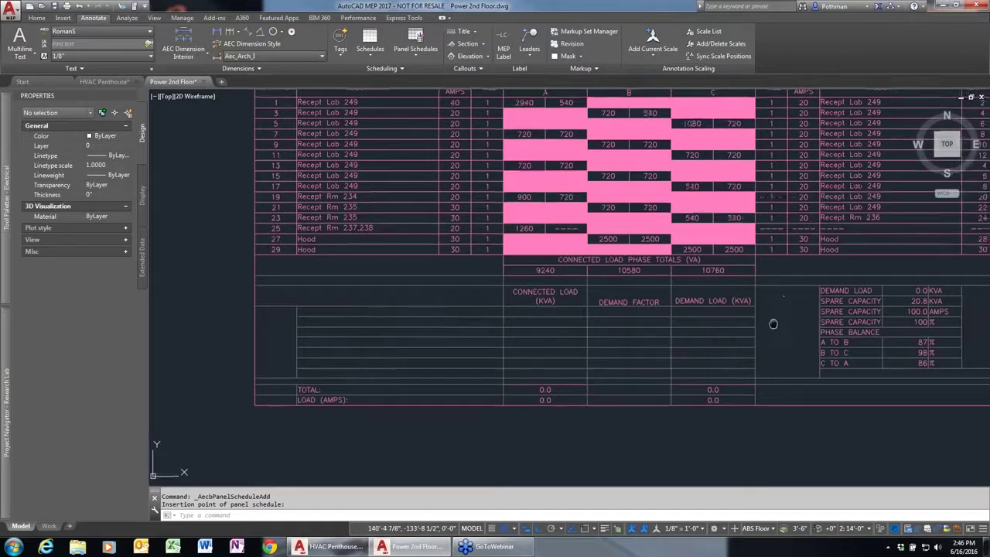
{"action": "scroll", "coordinate": [552, 368], "scroll_direction": "up", "scroll_amount": 2}
{"action": "scroll", "coordinate": [665, 348], "scroll_direction": "down", "scroll_amount": 4}
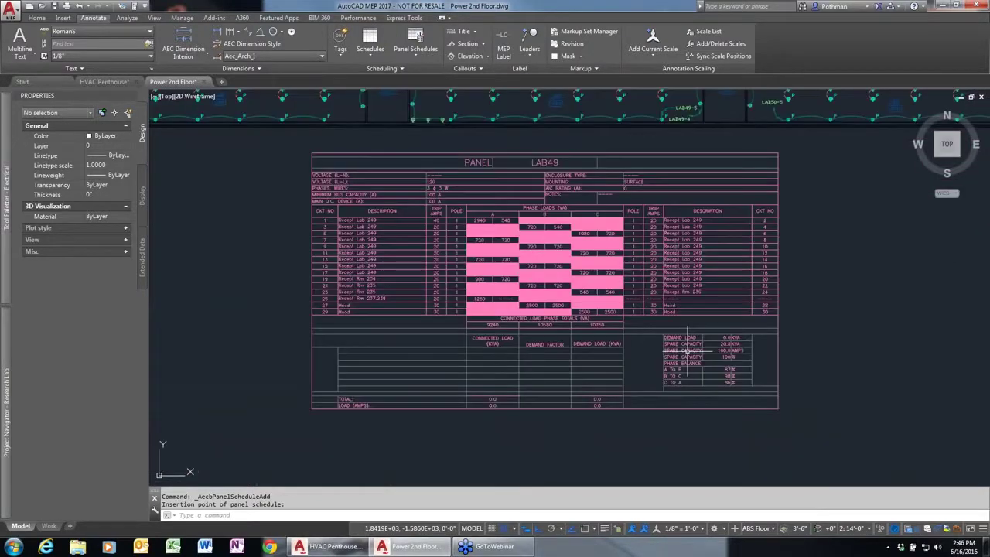
{"action": "scroll", "coordinate": [387, 217], "scroll_direction": "up", "scroll_amount": 3}
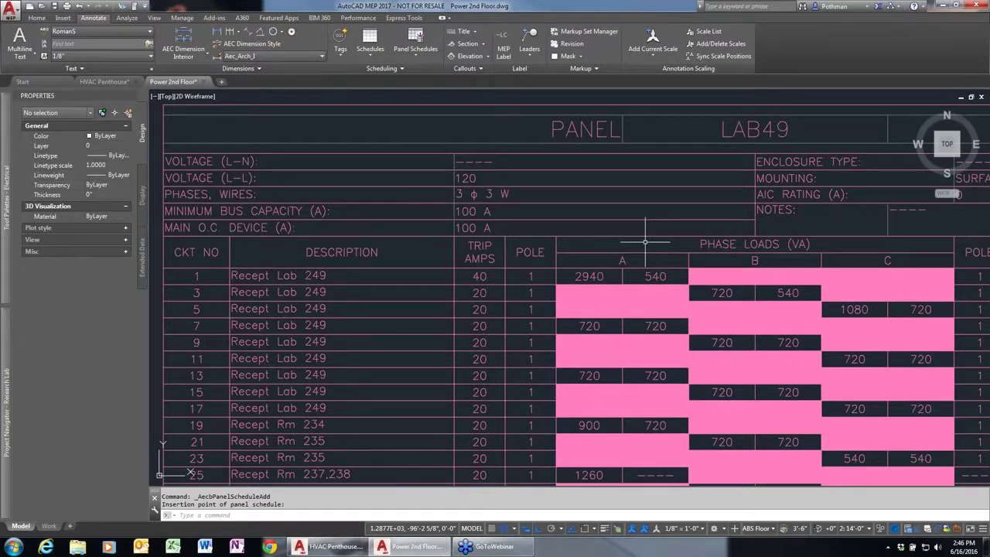
{"action": "mouse_move", "coordinate": [174, 82]}
{"action": "left_click", "coordinate": [205, 83]}
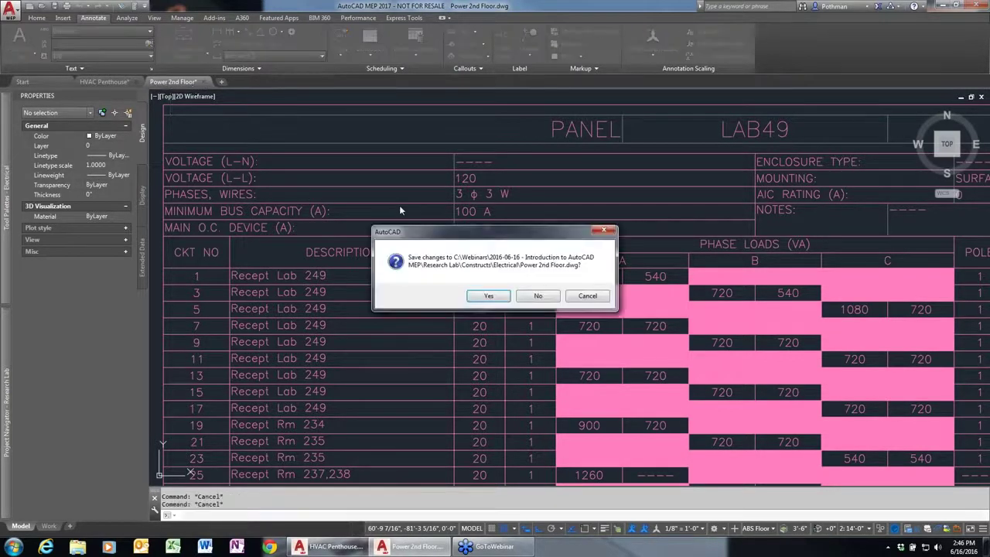
- Discard changes to Power 2nd Floor and navigate the HVAC Penthouse plan
{"action": "left_click", "coordinate": [540, 298]}
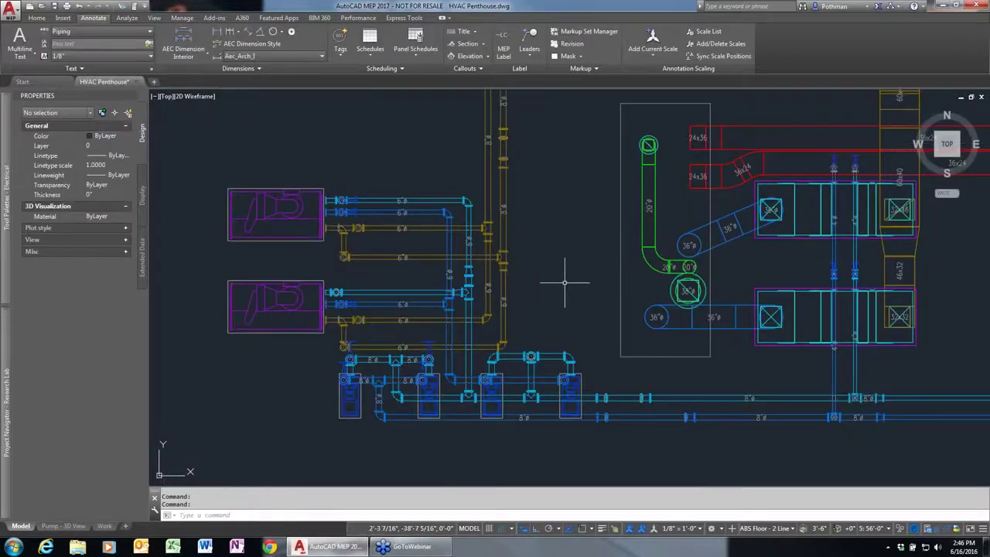
{"action": "scroll", "coordinate": [565, 284], "scroll_direction": "down", "scroll_amount": 2}
{"action": "middle_click_drag", "start_coordinate": [747, 259], "coordinate": [728, 259]}
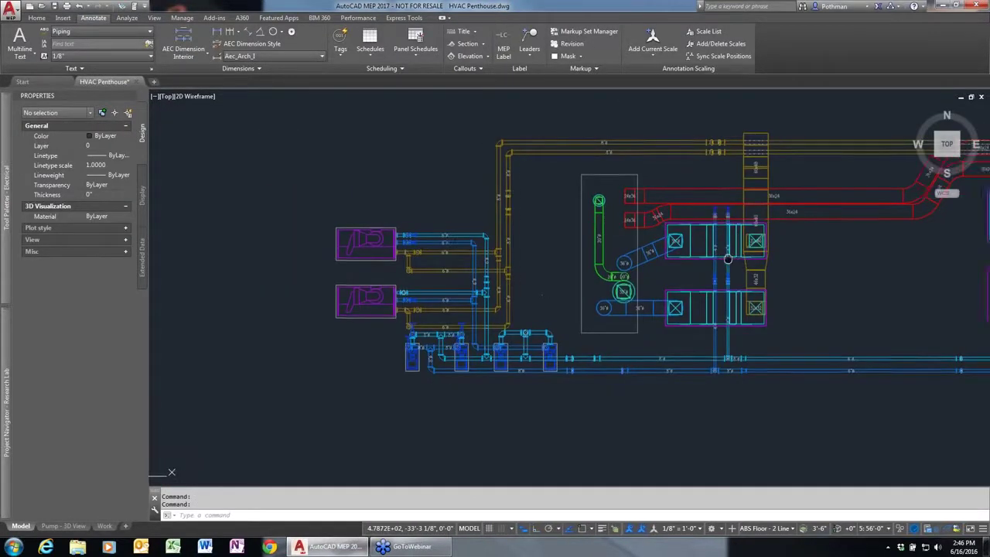
{"action": "scroll", "coordinate": [538, 301], "scroll_direction": "down", "scroll_amount": 3}
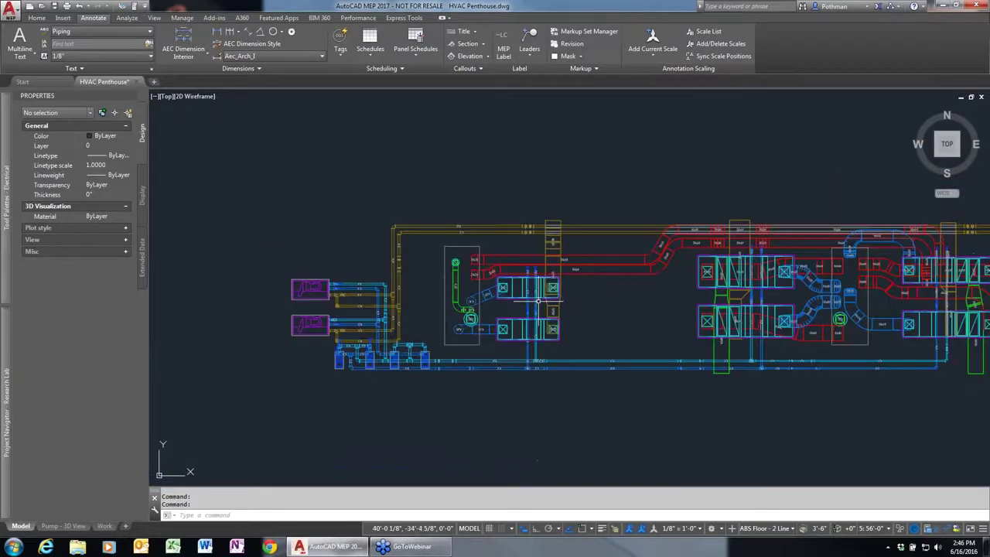
{"action": "scroll", "coordinate": [538, 302], "scroll_direction": "down", "scroll_amount": 2}
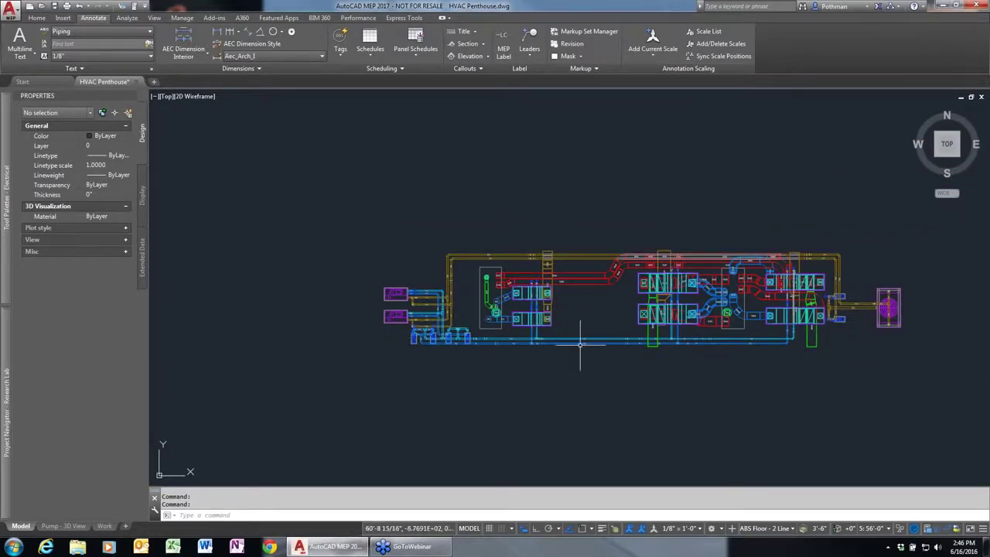
{"action": "scroll", "coordinate": [518, 336], "scroll_direction": "up", "scroll_amount": 3}
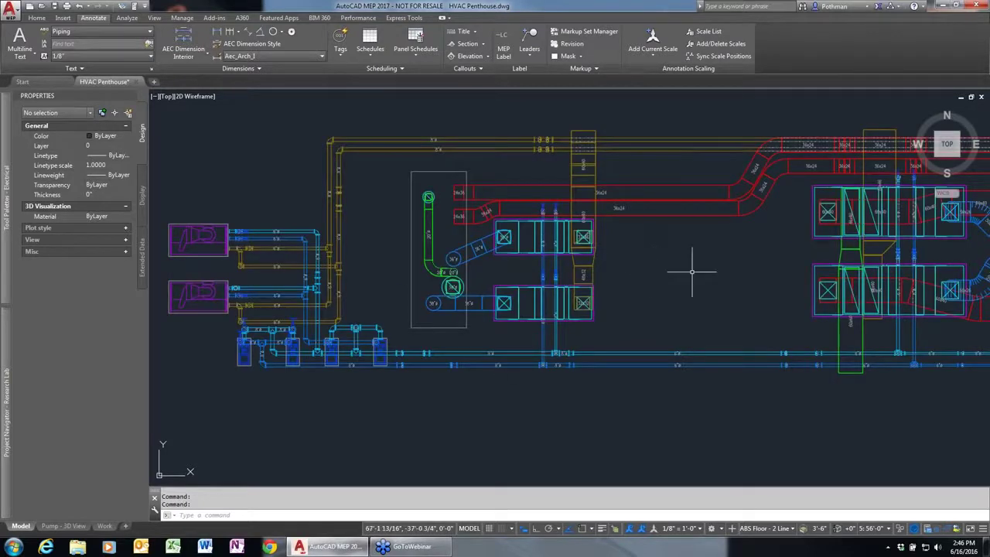
- Window-select the upper supply ductwork and view it in Object Viewer at SE isometric
{"action": "left_click", "coordinate": [401, 108]}
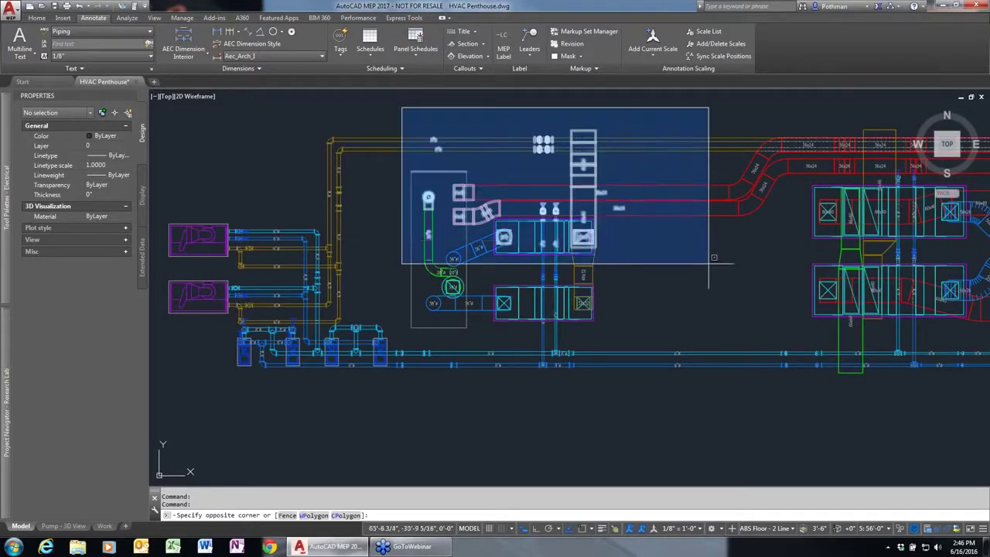
{"action": "left_click", "coordinate": [785, 287]}
{"action": "right_click", "coordinate": [695, 258]}
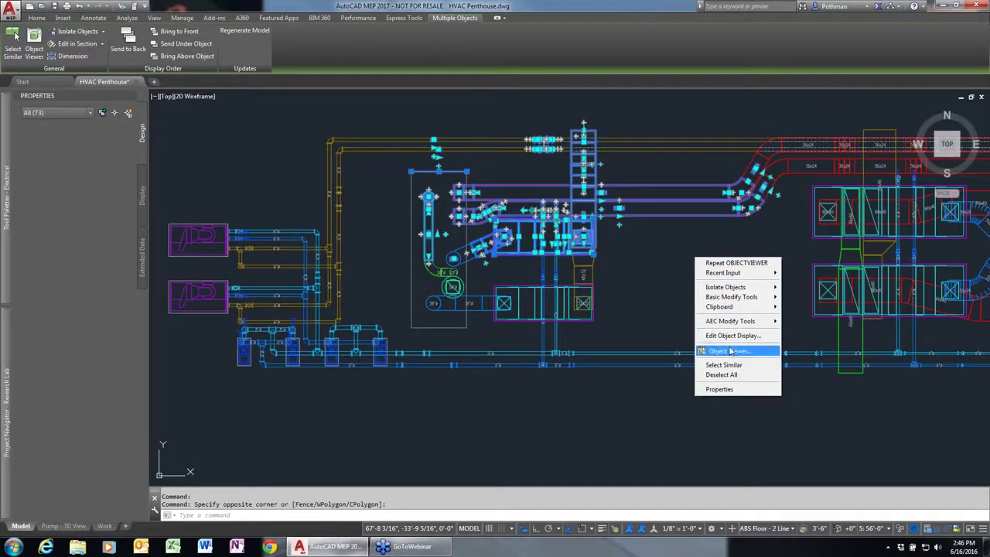
{"action": "left_click", "coordinate": [731, 352]}
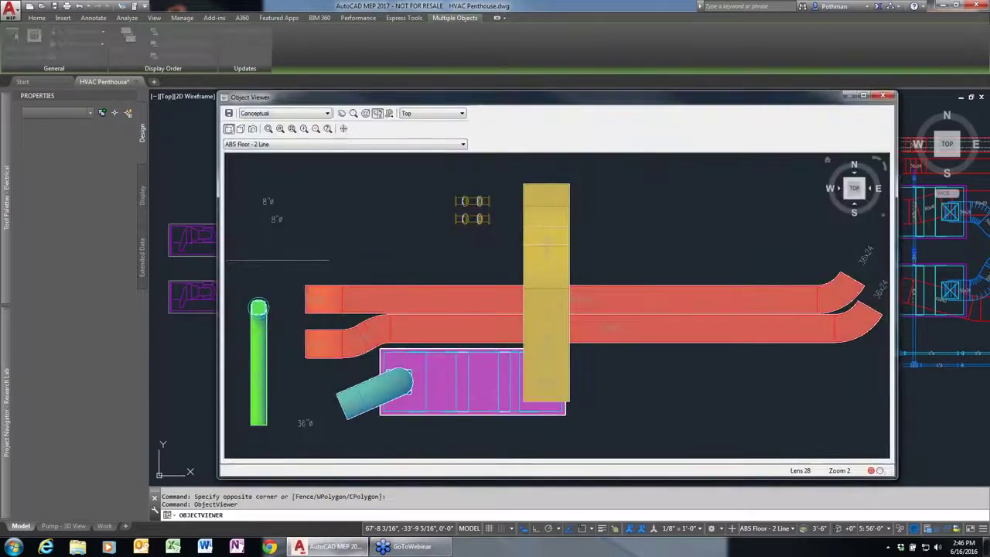
{"action": "left_click", "coordinate": [864, 198]}
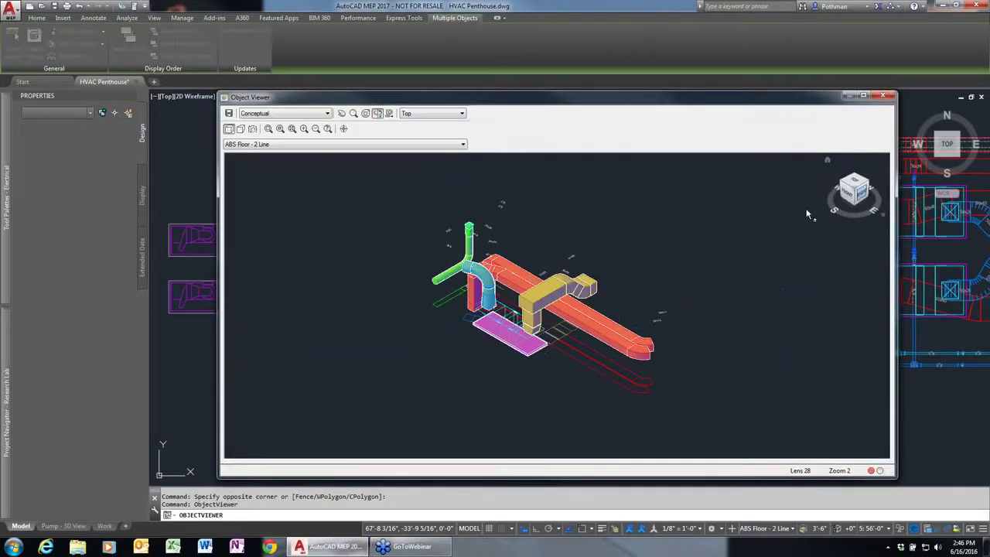
- Orbit and zoom the 3D preview to inspect the ductwork and green pipe
{"action": "mouse_move", "coordinate": [623, 379]}
{"action": "left_mouse_down"}
{"action": "mouse_move", "coordinate": [475, 266]}
{"action": "mouse_move", "coordinate": [578, 309]}
{"action": "left_mouse_up"}
{"action": "scroll", "coordinate": [580, 309], "scroll_direction": "up", "scroll_amount": 3}
{"action": "scroll", "coordinate": [586, 323], "scroll_direction": "up", "scroll_amount": 4}
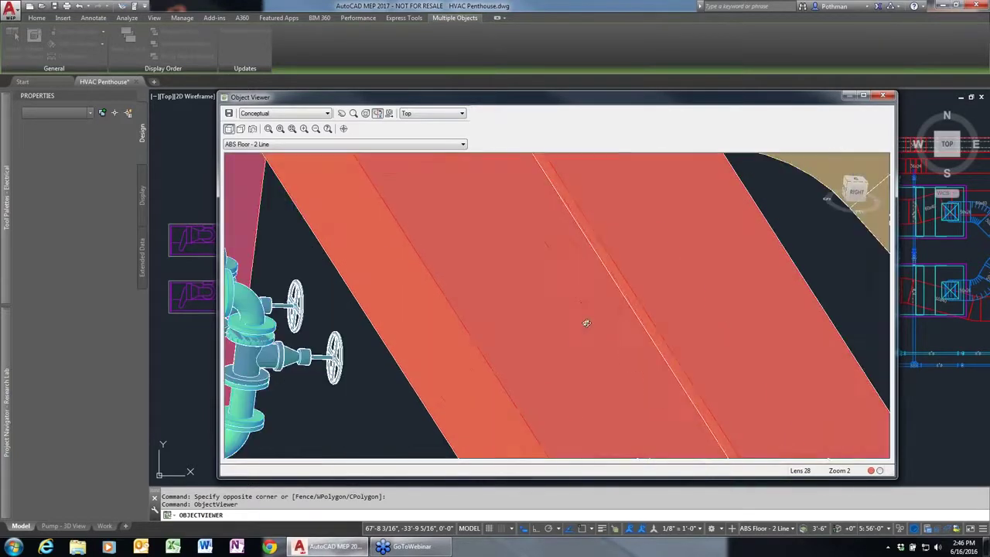
{"action": "scroll", "coordinate": [586, 322], "scroll_direction": "down", "scroll_amount": 2}
{"action": "scroll", "coordinate": [587, 323], "scroll_direction": "down", "scroll_amount": 2}
{"action": "scroll", "coordinate": [586, 323], "scroll_direction": "down", "scroll_amount": 2}
{"action": "scroll", "coordinate": [541, 297], "scroll_direction": "down", "scroll_amount": 2}
{"action": "mouse_move", "coordinate": [541, 296]}
{"action": "left_mouse_down"}
{"action": "mouse_move", "coordinate": [554, 280]}
{"action": "mouse_move", "coordinate": [642, 287]}
{"action": "left_mouse_up"}
{"action": "left_click_drag", "start_coordinate": [634, 299], "coordinate": [774, 232]}
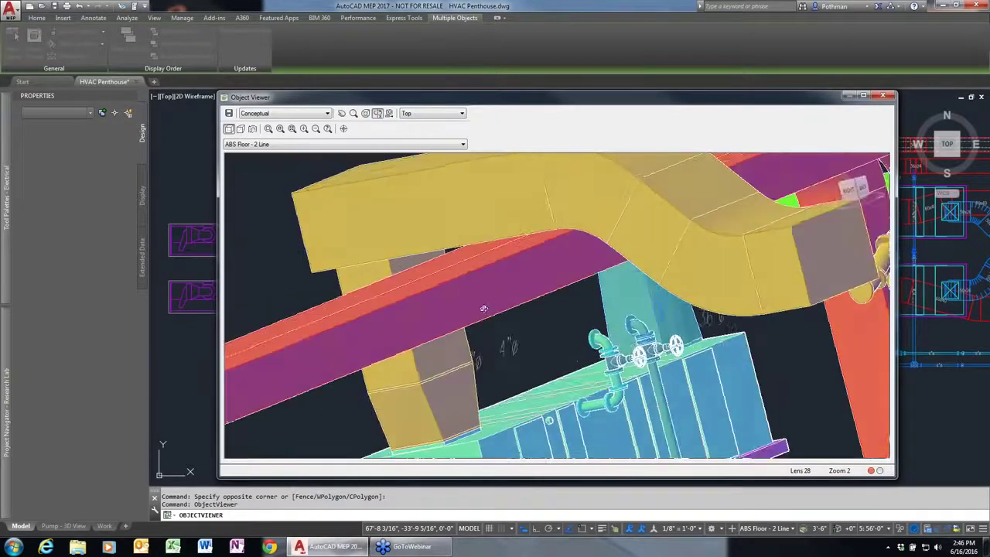
- Close the Object Viewer and center the whole penthouse plan
{"action": "left_click", "coordinate": [885, 96]}
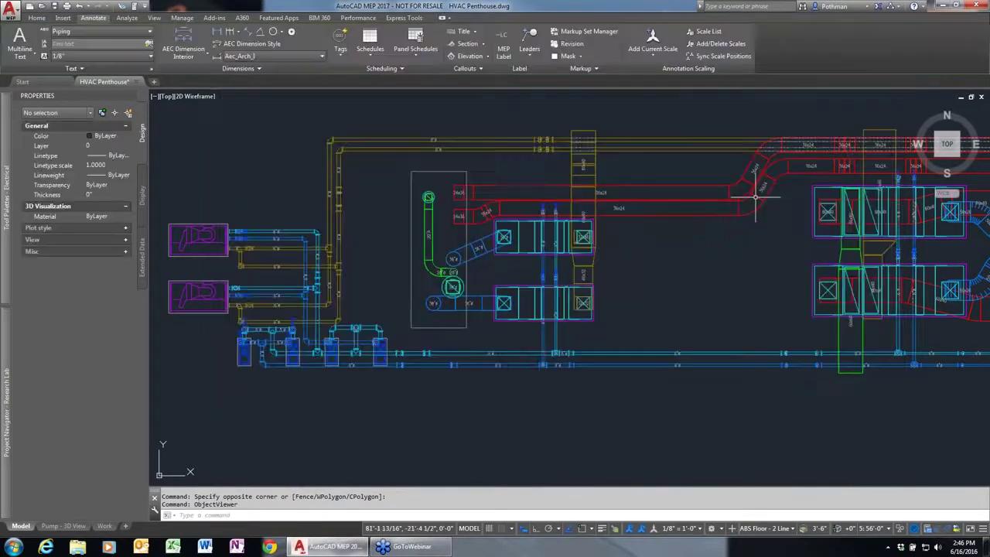
{"action": "scroll", "coordinate": [764, 209], "scroll_direction": "down", "scroll_amount": 2}
{"action": "scroll", "coordinate": [765, 209], "scroll_direction": "down", "scroll_amount": 2}
{"action": "middle_click_drag", "start_coordinate": [764, 209], "coordinate": [573, 207]}
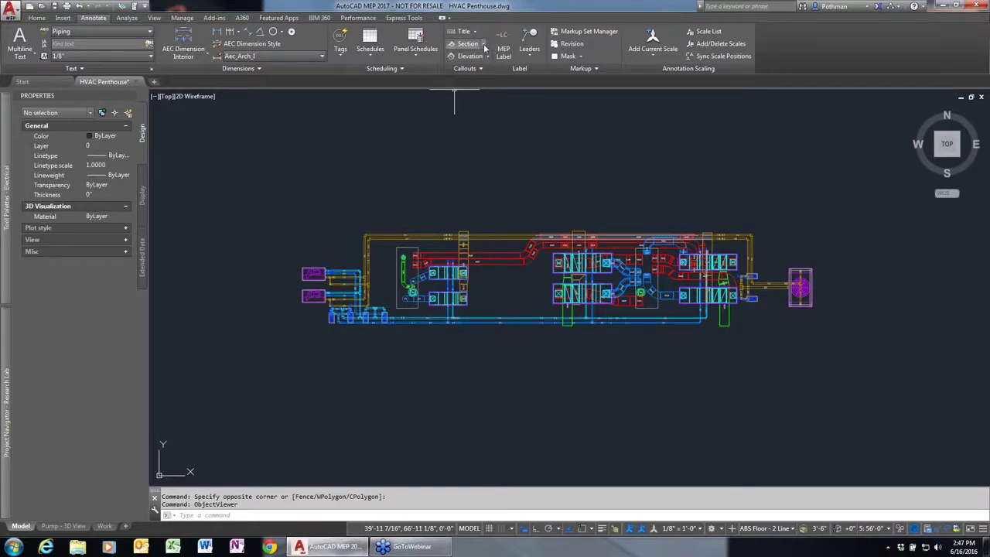
- Draw a horizontal section callout line across the full plan with Ortho on
{"action": "left_click", "coordinate": [483, 44]}
{"action": "left_click", "coordinate": [475, 61]}
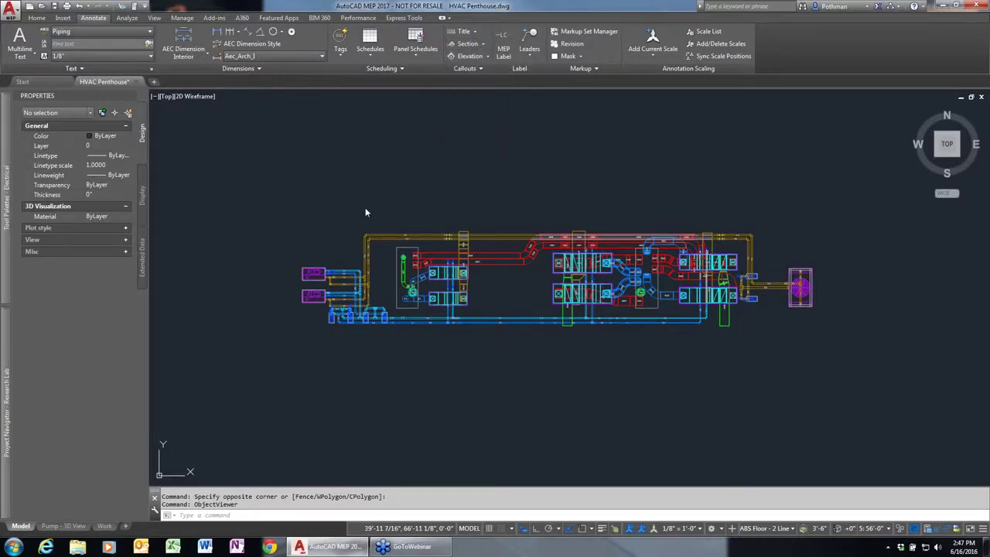
{"action": "left_click", "coordinate": [287, 285]}
{"action": "key", "text": "F8"}
{"action": "left_click", "coordinate": [835, 285]}
{"action": "key", "text": "Return"}
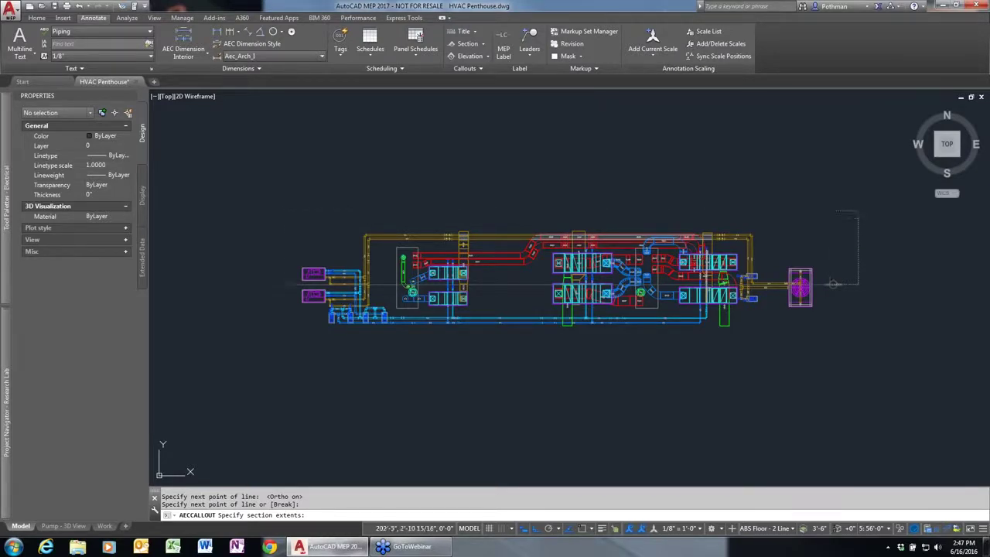
- Set the section depth and place the 2D section above the plan in the current drawing
{"action": "left_click", "coordinate": [822, 210]}
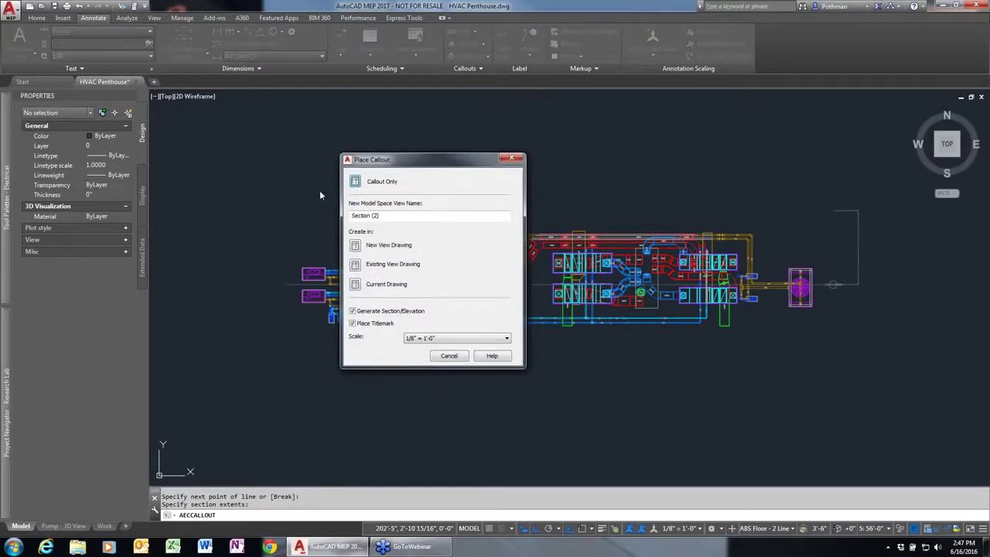
{"action": "left_click", "coordinate": [356, 285]}
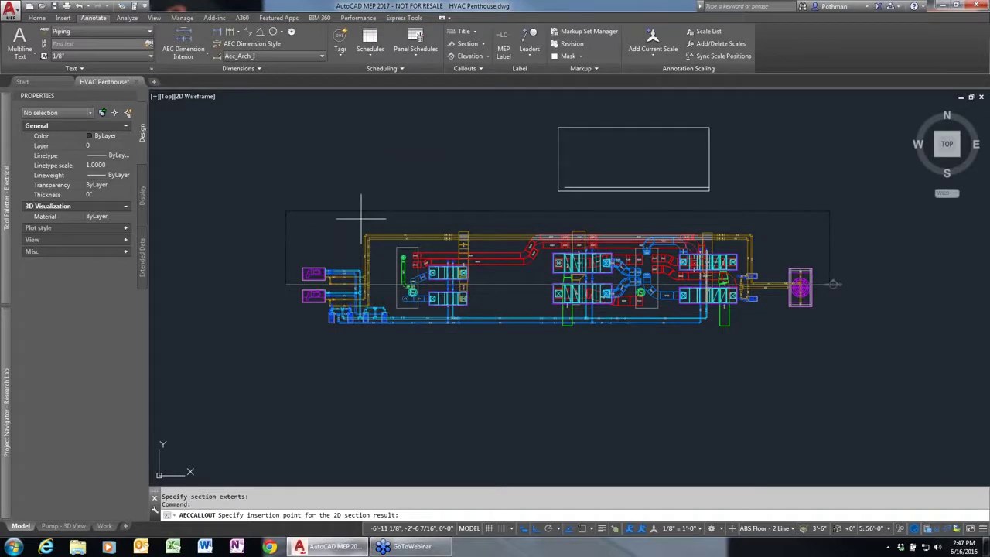
{"action": "left_click", "coordinate": [286, 194]}
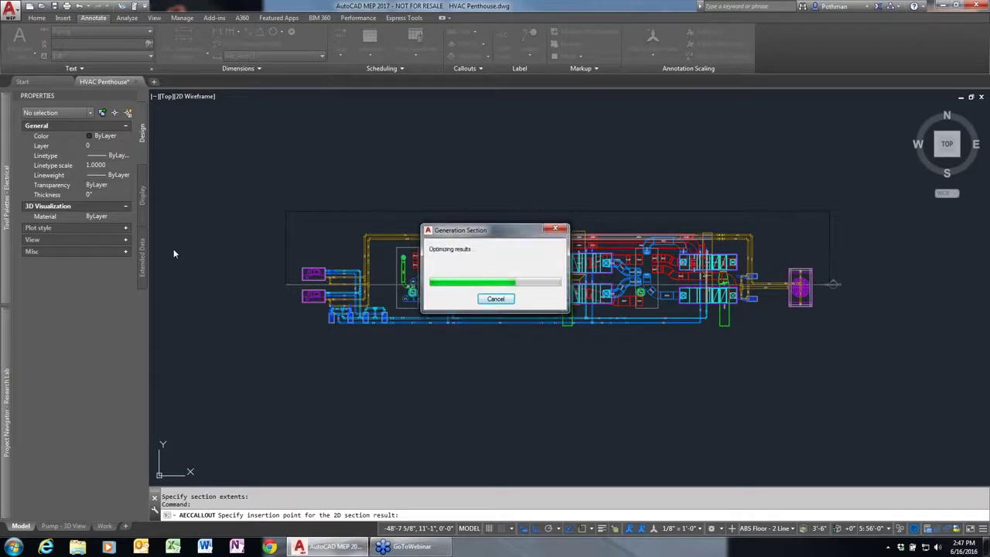
{"action": "left_click", "coordinate": [454, 151]}
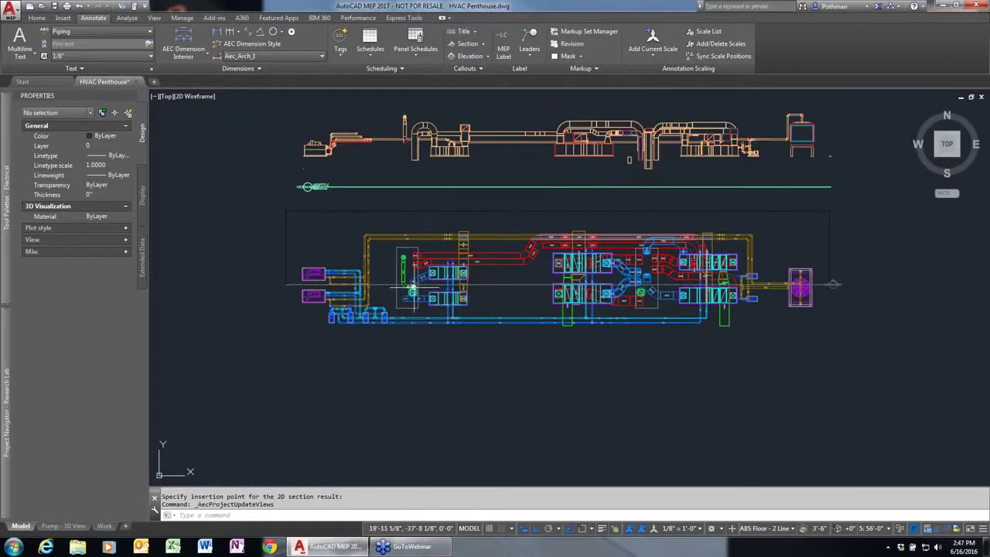
- Grip-move the fan to the left in the penthouse plan
{"action": "middle_click_drag", "start_coordinate": [415, 224], "coordinate": [475, 261]}
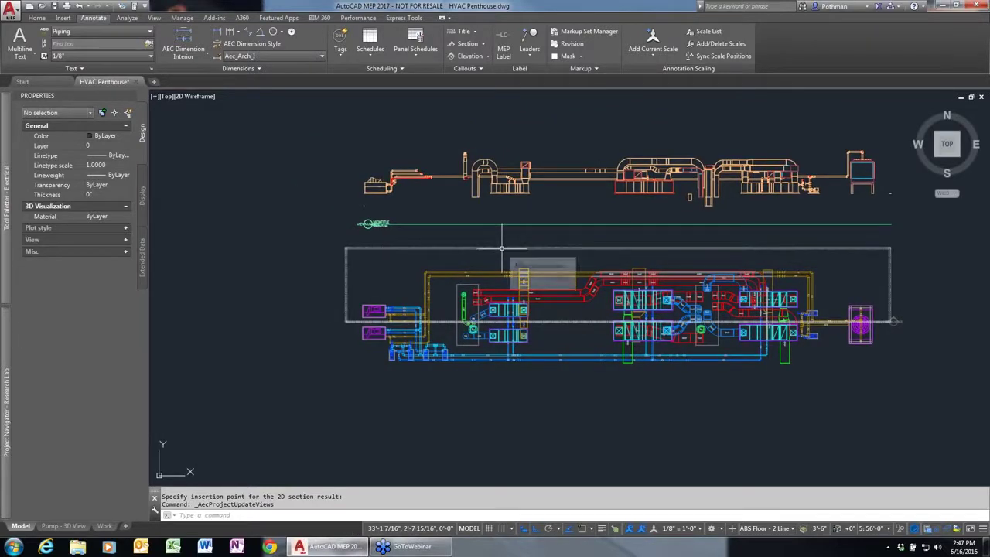
{"action": "scroll", "coordinate": [505, 258], "scroll_direction": "down", "scroll_amount": 2}
{"action": "scroll", "coordinate": [499, 263], "scroll_direction": "up", "scroll_amount": 2}
{"action": "scroll", "coordinate": [492, 272], "scroll_direction": "up", "scroll_amount": 2}
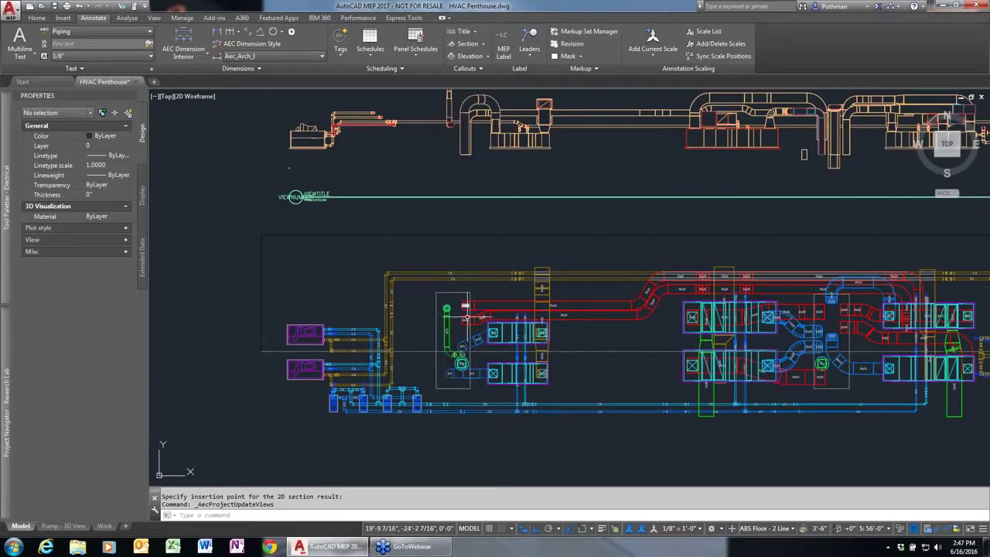
{"action": "scroll", "coordinate": [461, 352], "scroll_direction": "down", "scroll_amount": 2}
{"action": "scroll", "coordinate": [459, 354], "scroll_direction": "down", "scroll_amount": 2}
{"action": "scroll", "coordinate": [459, 369], "scroll_direction": "up", "scroll_amount": 2}
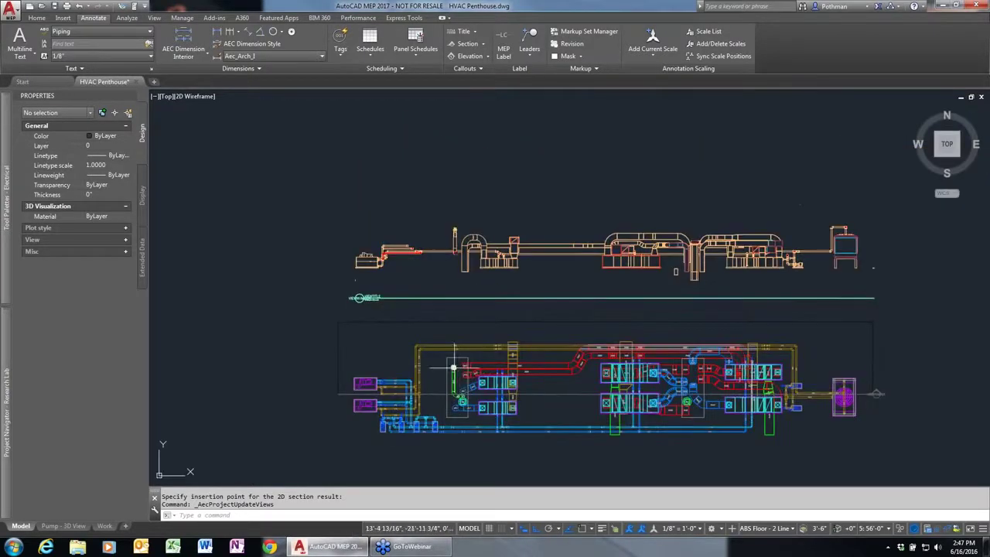
{"action": "scroll", "coordinate": [453, 359], "scroll_direction": "up", "scroll_amount": 2}
{"action": "scroll", "coordinate": [450, 368], "scroll_direction": "up", "scroll_amount": 2}
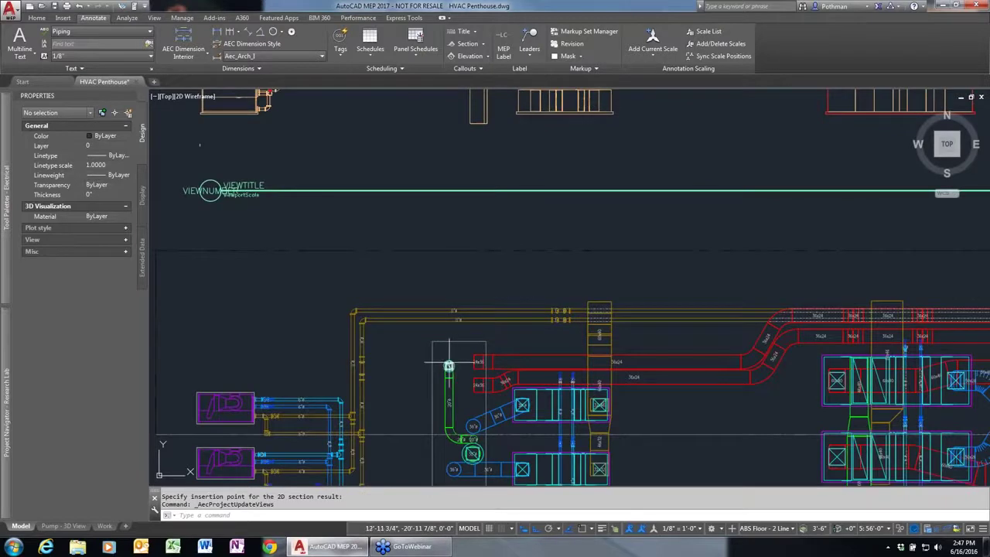
{"action": "left_click", "coordinate": [453, 361]}
{"action": "left_click", "coordinate": [448, 366]}
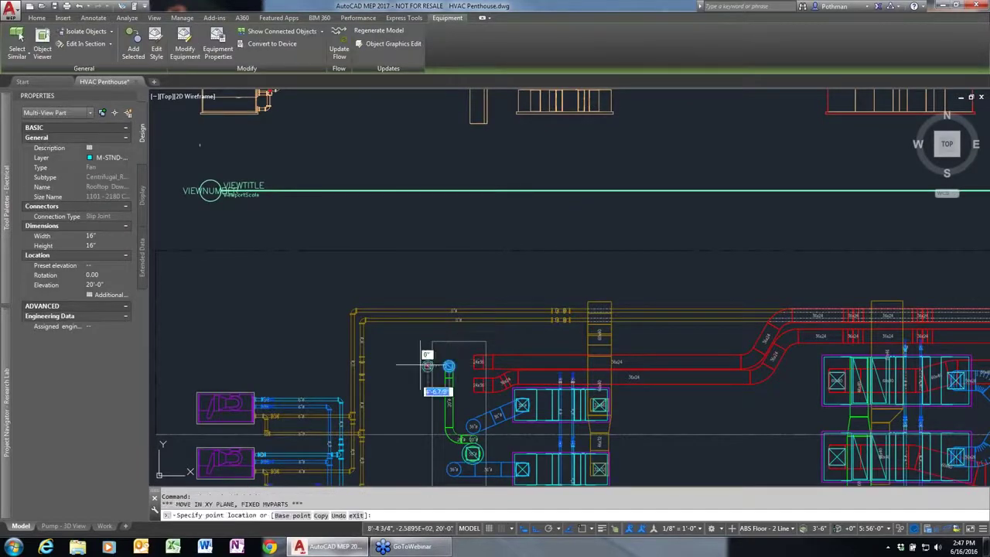
{"action": "key", "text": "Escape"}
{"action": "key", "text": "Escape"}
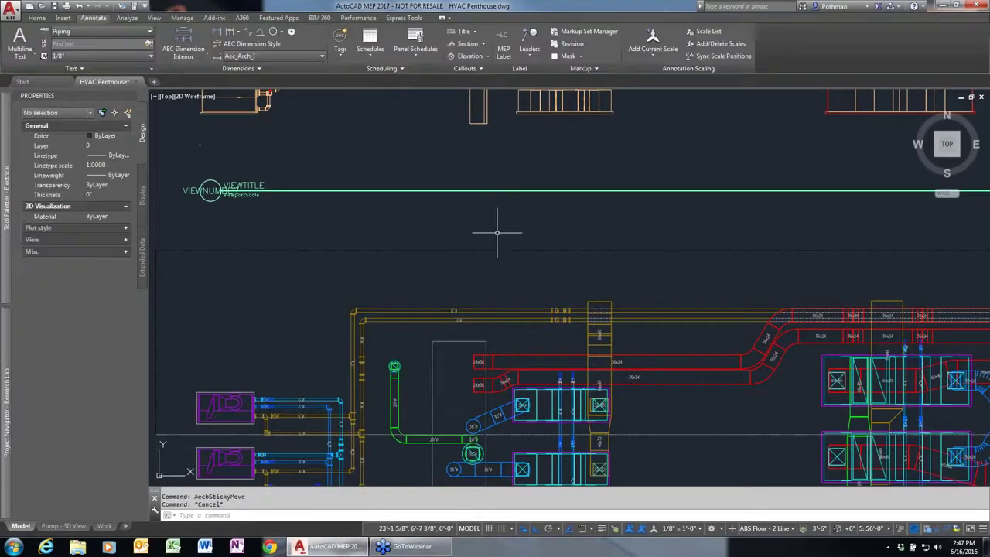
- Refresh the 2D section to show the fan's new position and view the whole drawing
{"action": "middle_click_drag", "start_coordinate": [503, 162], "coordinate": [514, 403]}
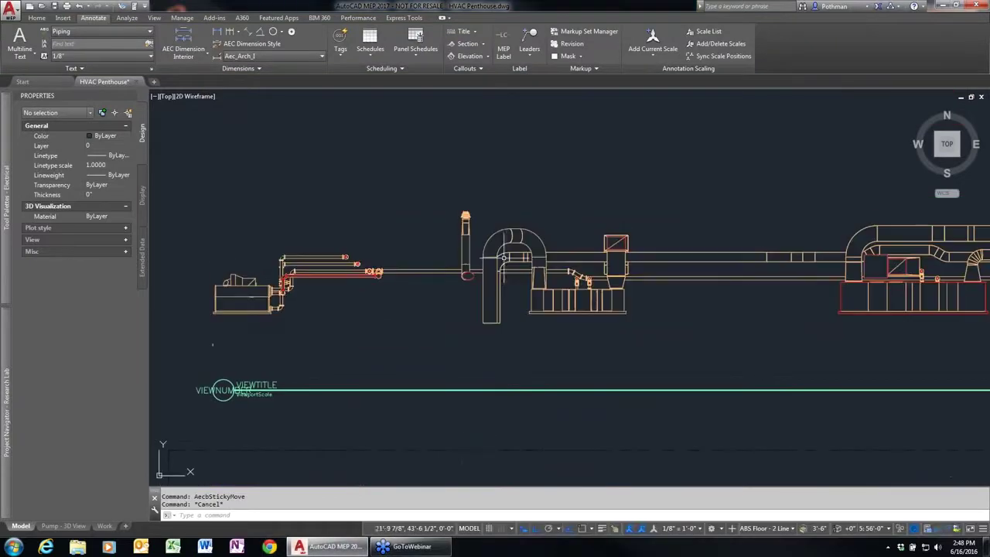
{"action": "left_click", "coordinate": [513, 252]}
{"action": "right_click", "coordinate": [513, 252]}
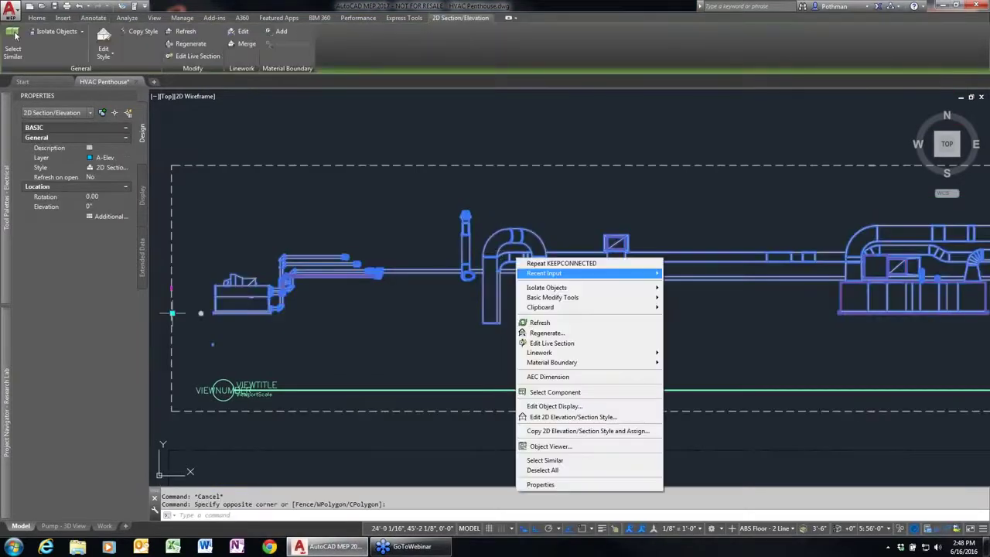
{"action": "left_click", "coordinate": [567, 325]}
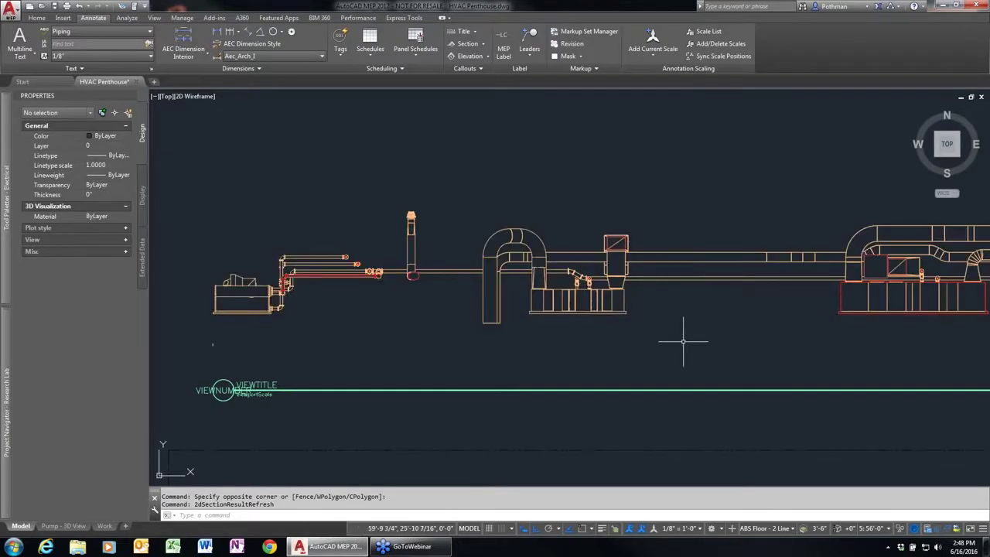
{"action": "scroll", "coordinate": [681, 341], "scroll_direction": "down", "scroll_amount": 3}
{"action": "middle_click_drag", "start_coordinate": [696, 348], "coordinate": [444, 253]}
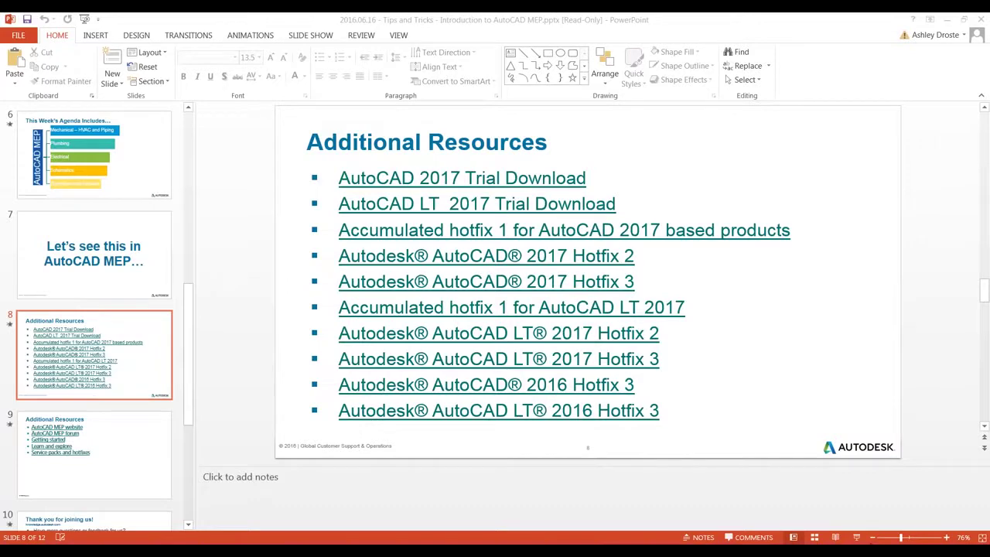
- Show the AutoCAD MEP forum, Getting started and Learn and explore links, then reach the Thank you slide
{"action": "left_click", "coordinate": [857, 538]}
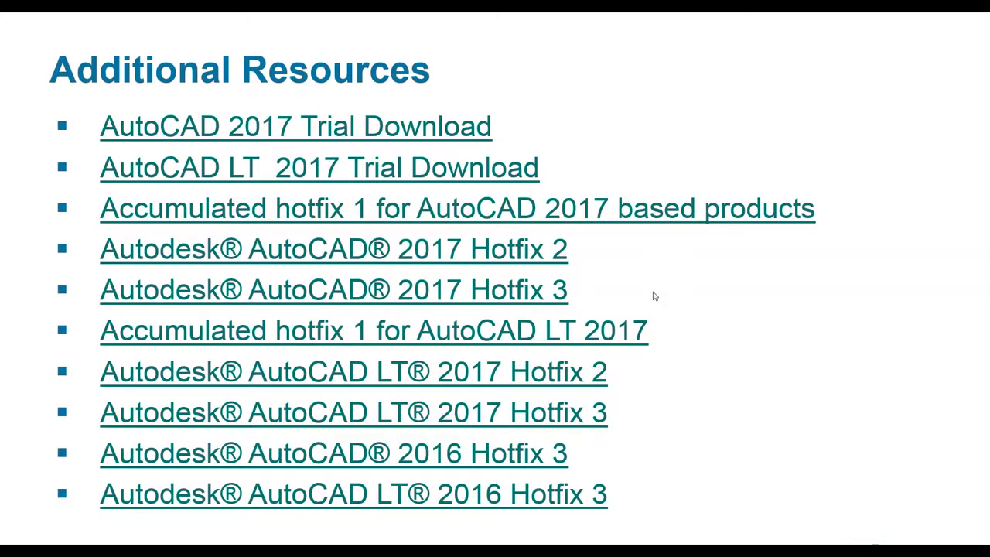
{"action": "key", "text": "Right"}
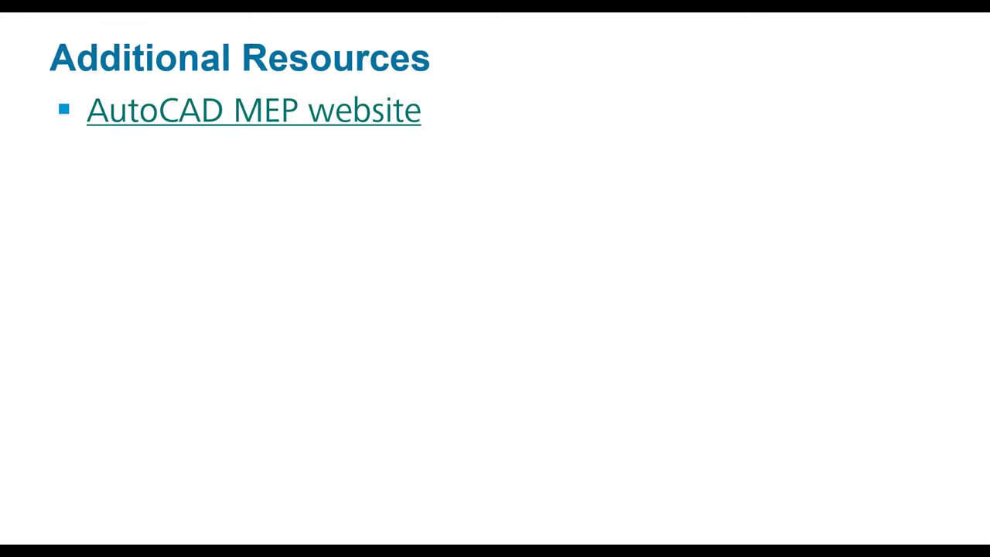
{"action": "key", "text": "Right"}
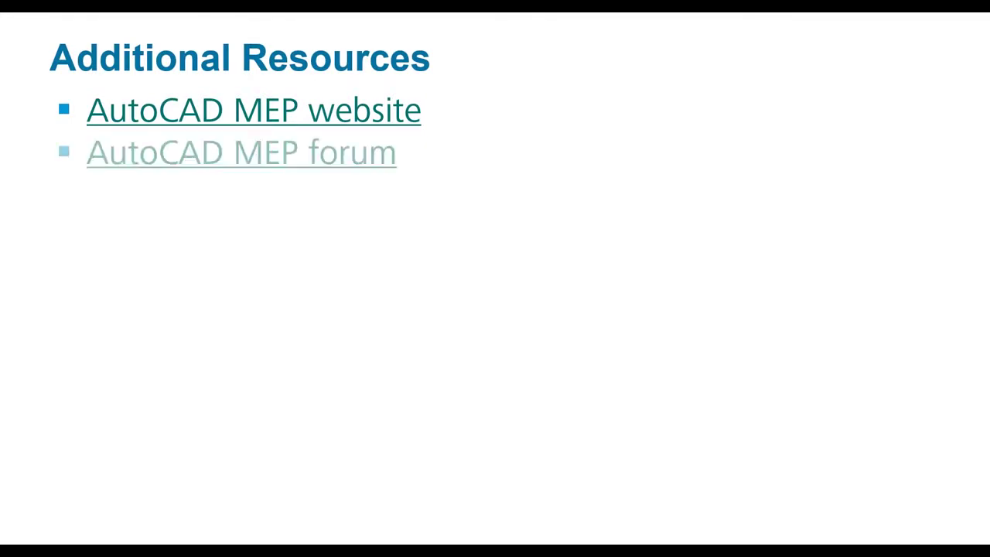
{"action": "key", "text": "Right"}
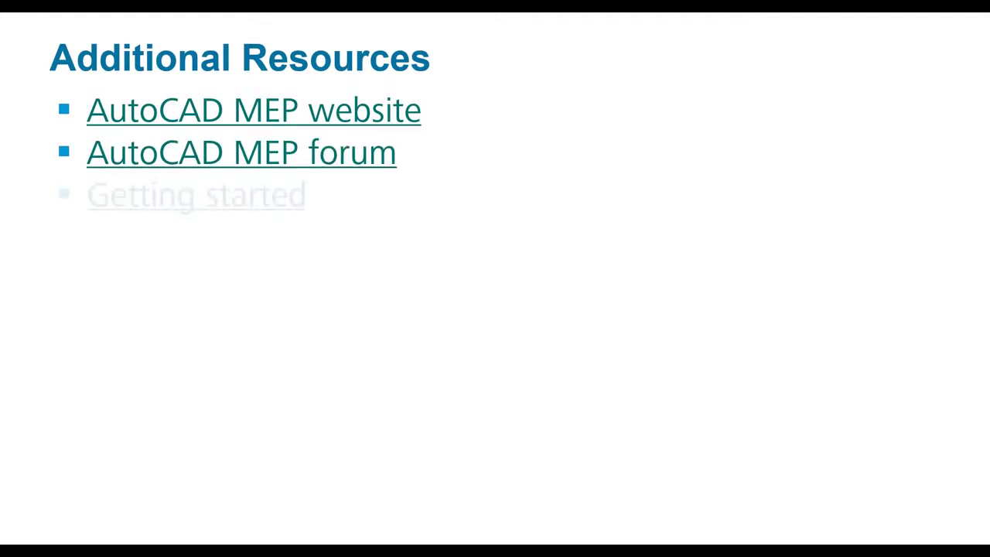
{"action": "key", "text": "Right"}
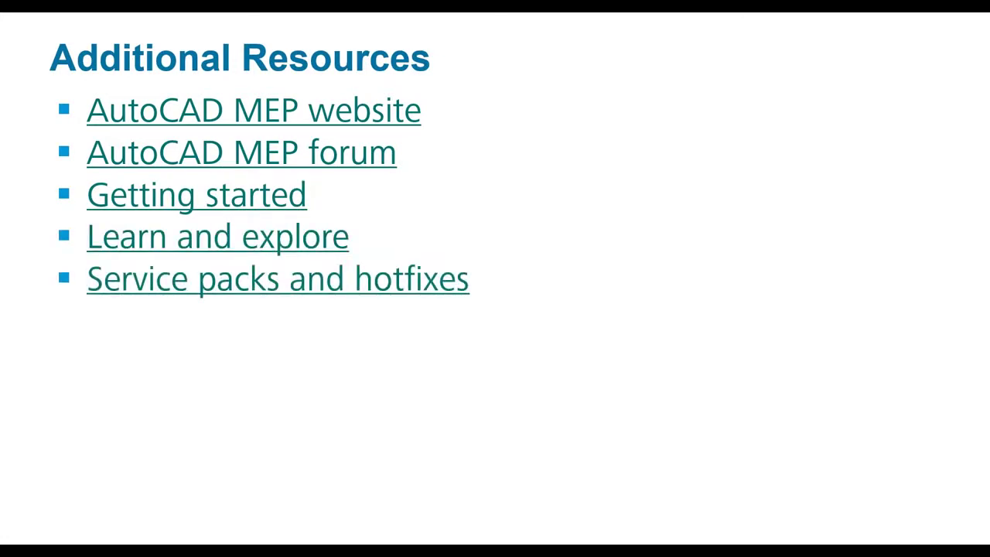
{"action": "key", "text": "Right"}
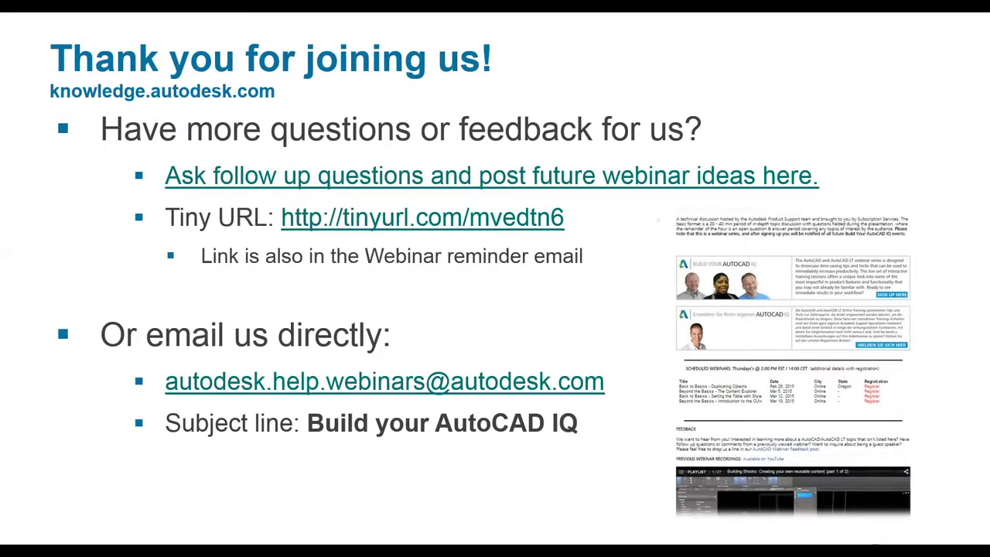
{"action": "key", "text": "Left"}
- Advance the deck to the Q&A slide
{"action": "left_click", "coordinate": [171, 350]}
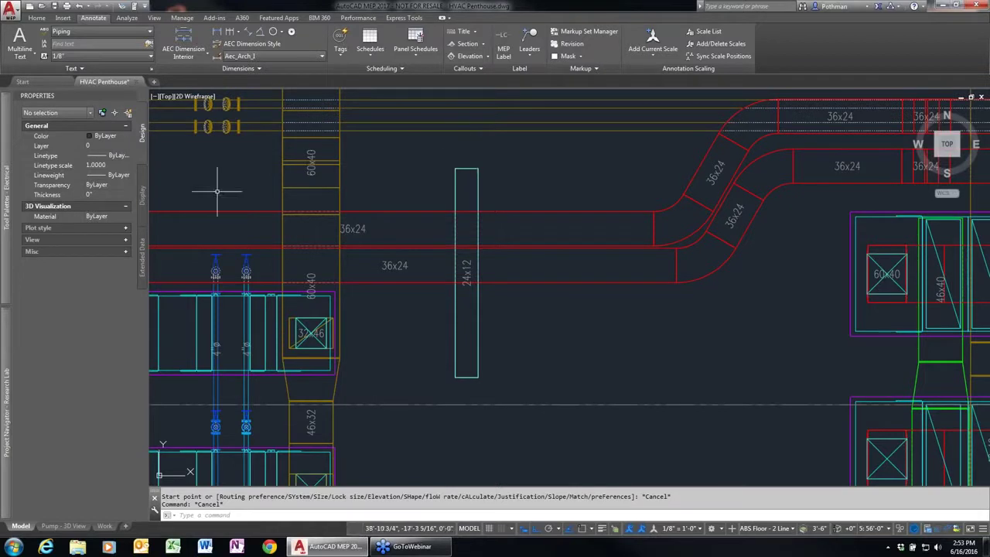
- Start DUCTADD after correcting the mistyped alias, touch the elevation value, then cancel
{"action": "type", "text": "d"}
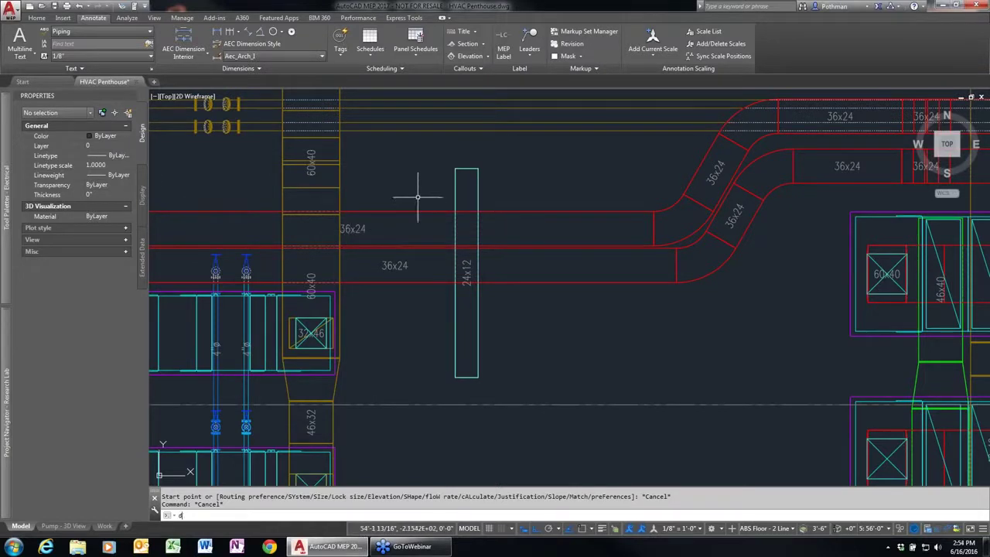
{"action": "type", "text": "uyt"}
{"action": "key", "text": "BackSpace"}
{"action": "key", "text": "BackSpace"}
{"action": "key", "text": "BackSpace"}
{"action": "type", "text": "uctadd"}
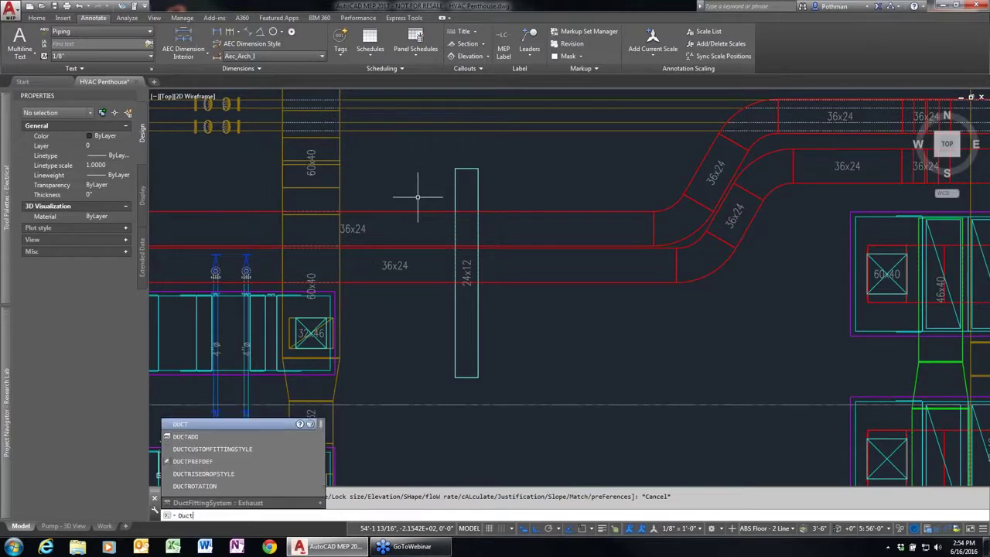
{"action": "key", "text": "Return"}
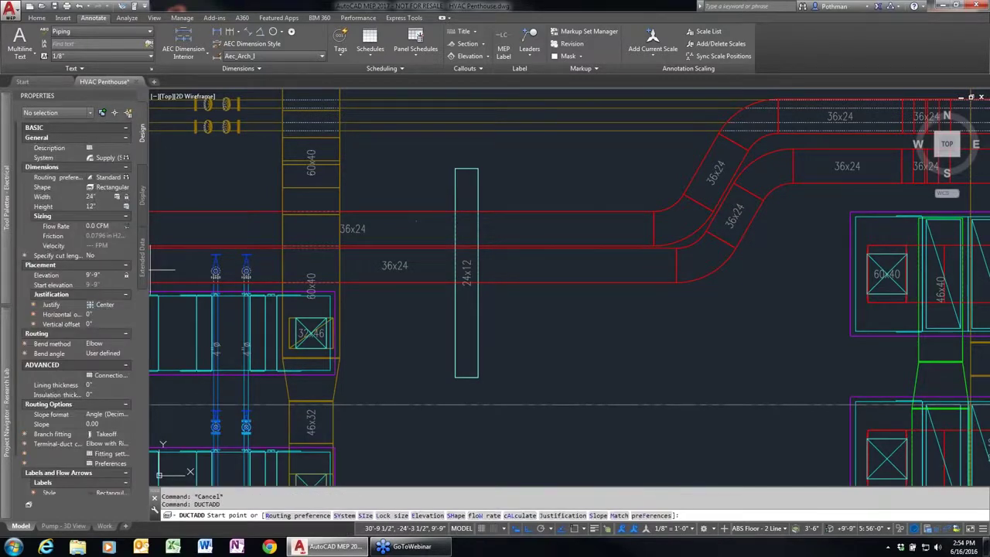
{"action": "left_click", "coordinate": [53, 275]}
{"action": "key", "text": "Escape"}
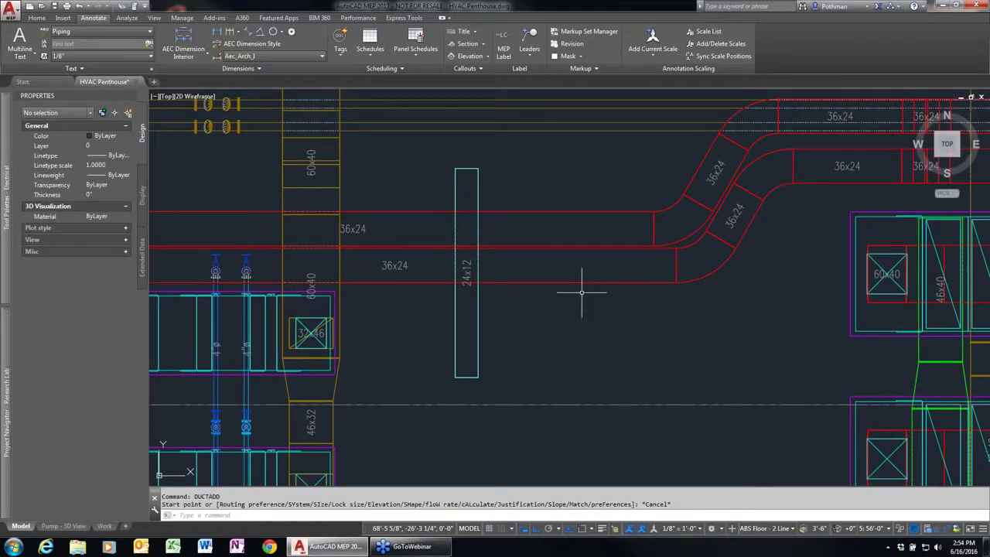
- Rerun DUCTADD, choose Outdoor Air in the duct system Styles Browser, close it and cancel
{"action": "key", "text": "Up"}
{"action": "key", "text": "Return"}
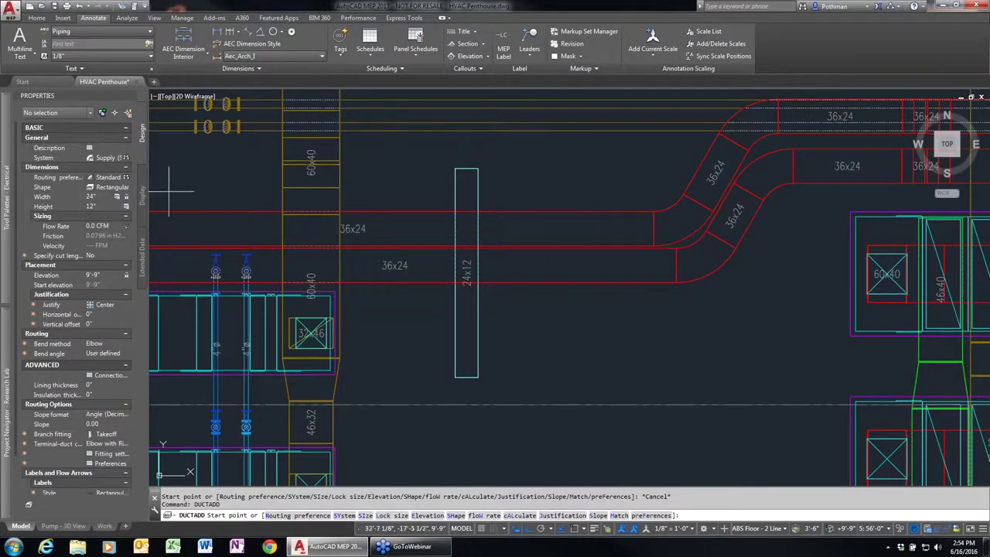
{"action": "left_click", "coordinate": [125, 157]}
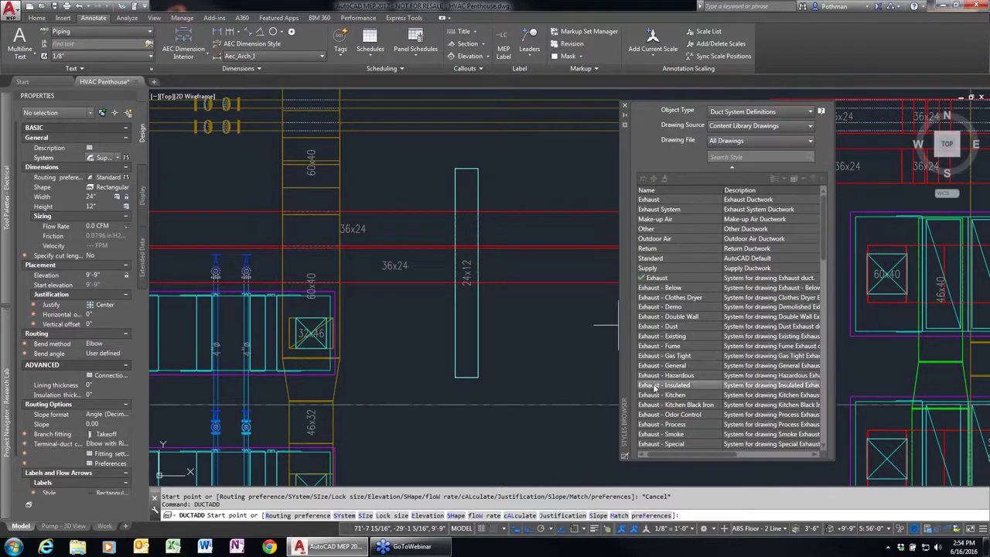
{"action": "left_click", "coordinate": [662, 243]}
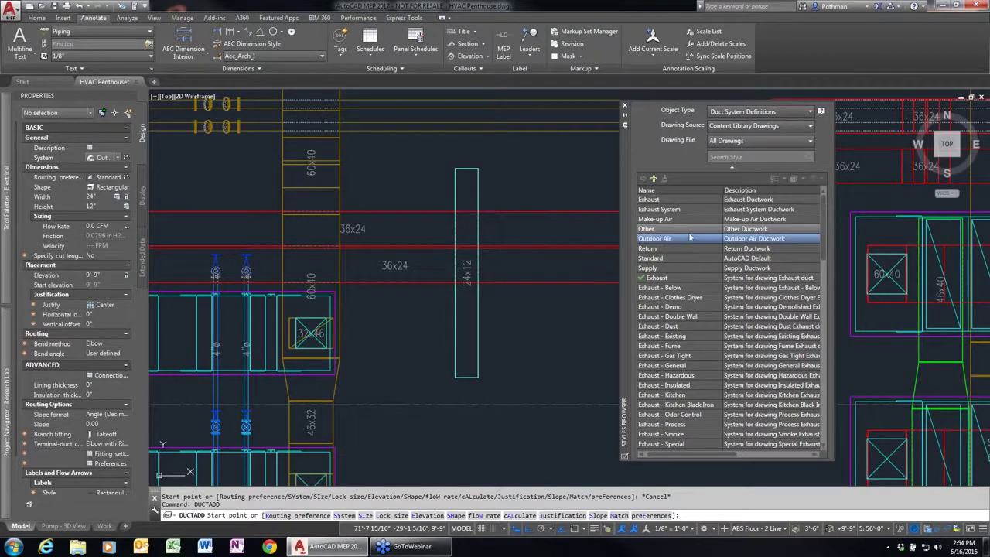
{"action": "left_click", "coordinate": [810, 114]}
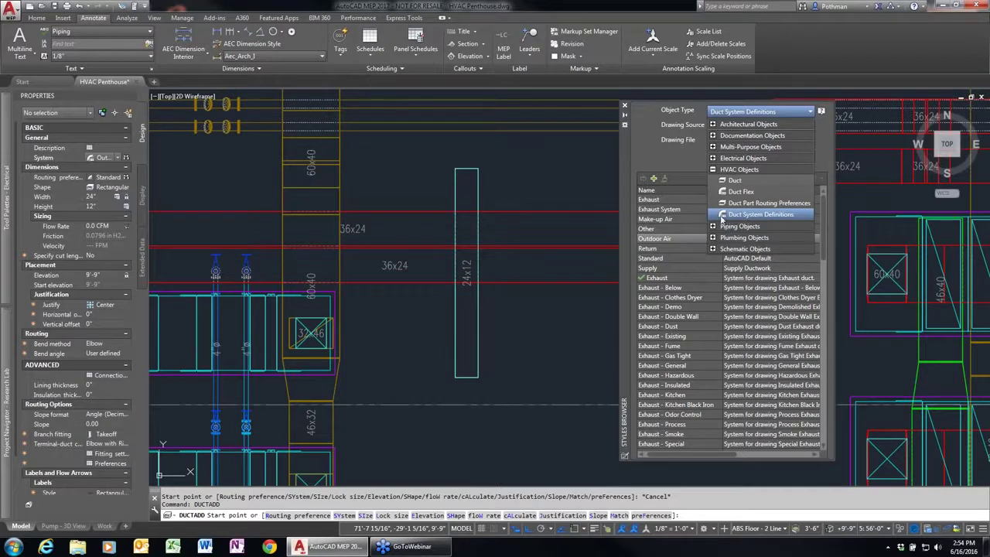
{"action": "left_click", "coordinate": [639, 133]}
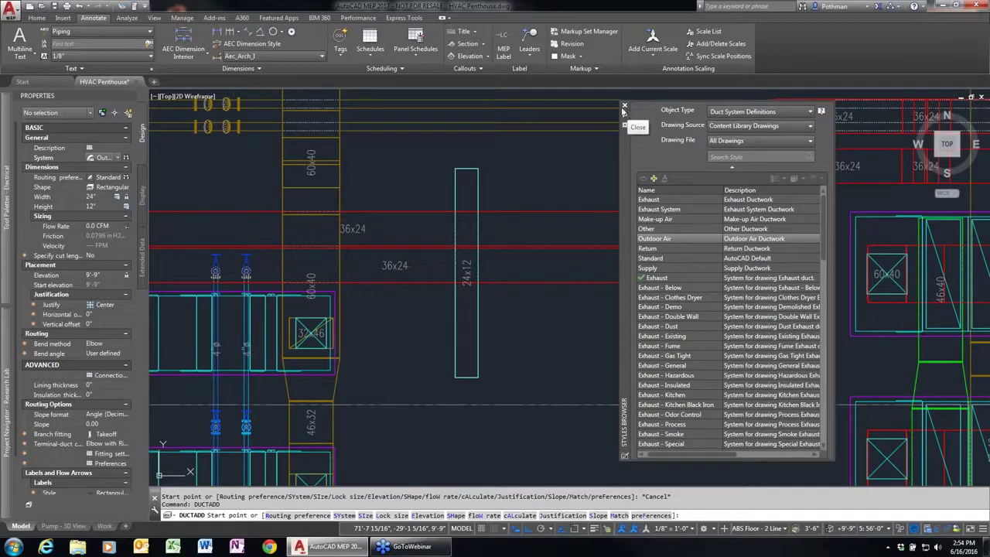
{"action": "left_click", "coordinate": [625, 106]}
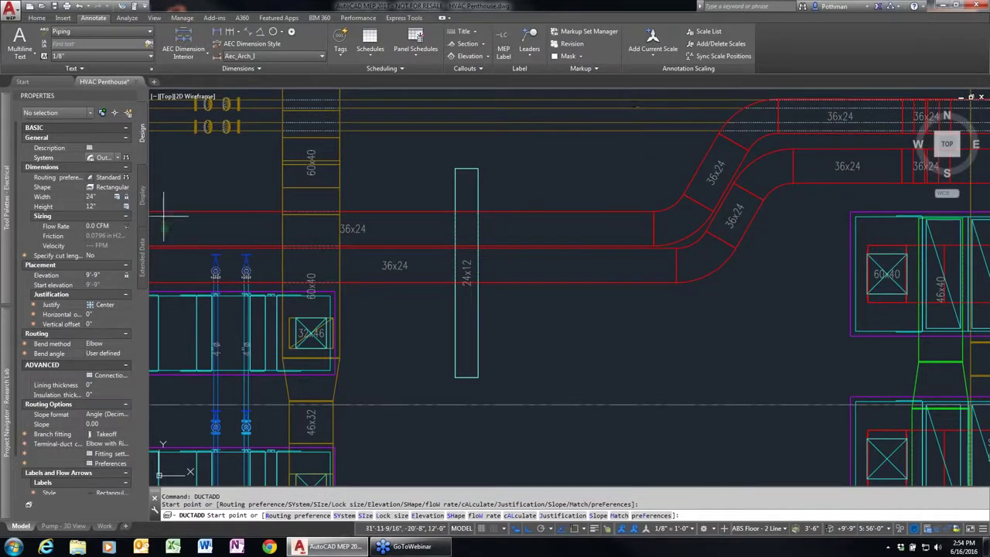
{"action": "key", "text": "Escape"}
{"action": "key", "text": "Escape"}
- Create a new blank Drawing1 and start adding a duct with DUCTA
{"action": "left_click", "coordinate": [31, 6]}
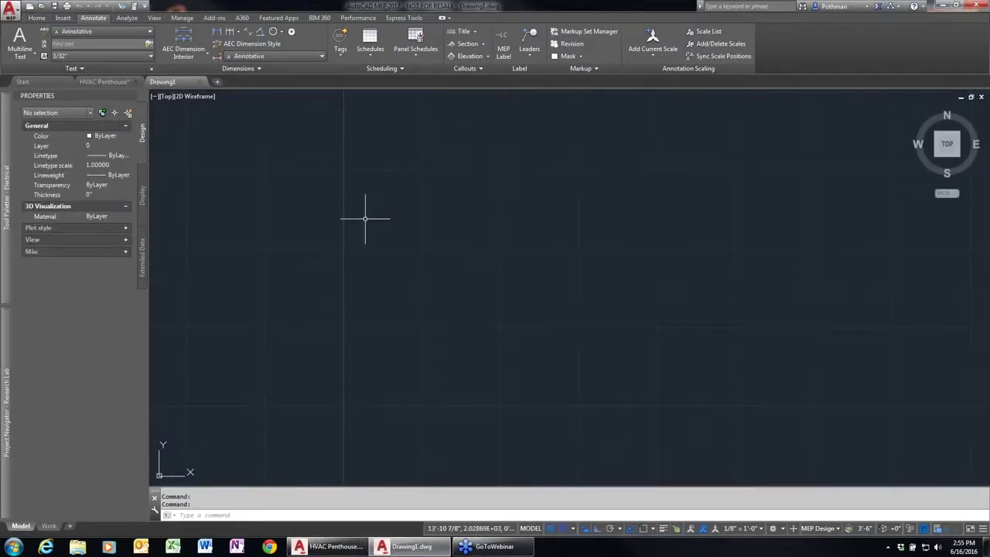
{"action": "type", "text": "ducta"}
{"action": "key", "text": "Return"}
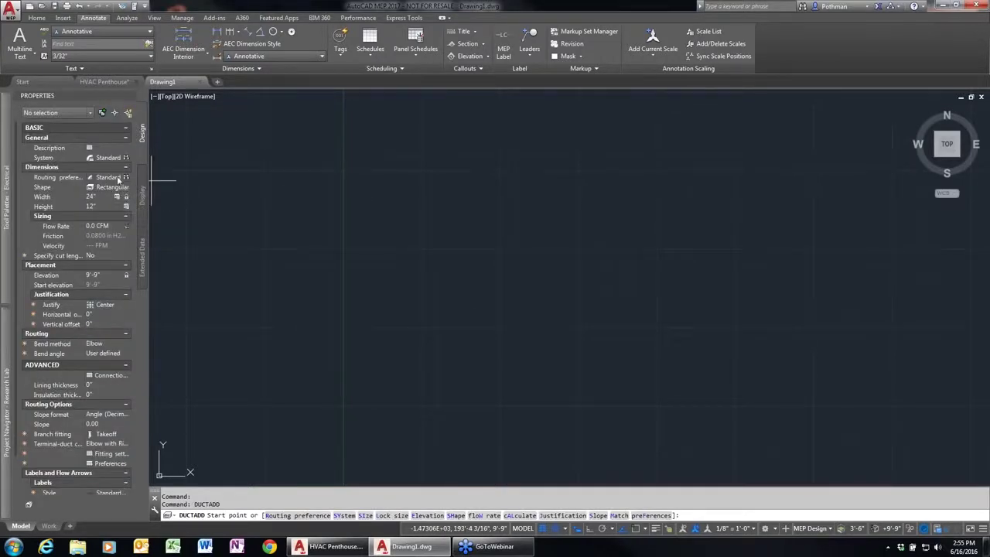
- Search the library for 'supply' and import the Supply duct system definition, confirming Supply (SA) is listed
{"action": "left_click", "coordinate": [117, 158]}
{"action": "left_click", "coordinate": [117, 159]}
{"action": "left_click", "coordinate": [125, 157]}
{"action": "left_click", "coordinate": [752, 156]}
{"action": "type", "text": "supply"}
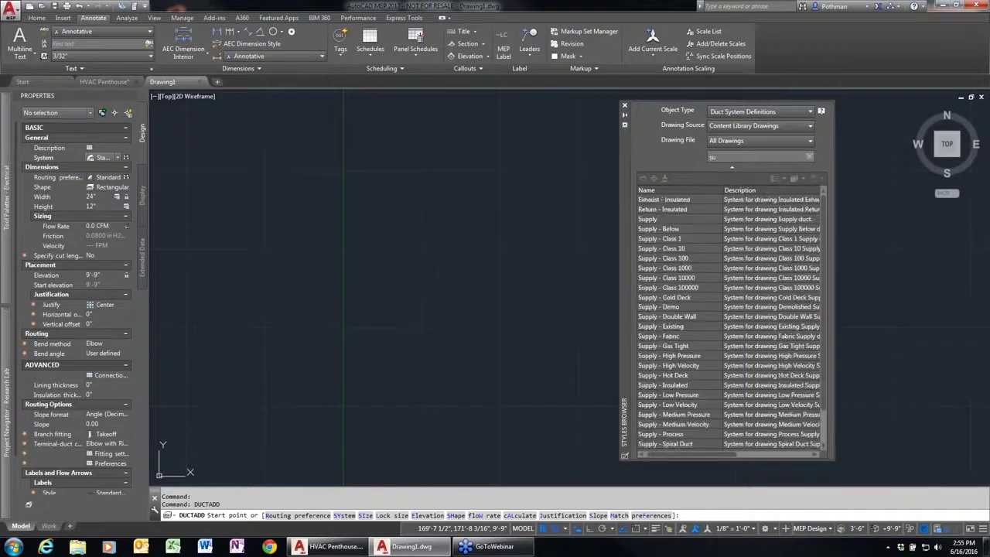
{"action": "left_click", "coordinate": [656, 200]}
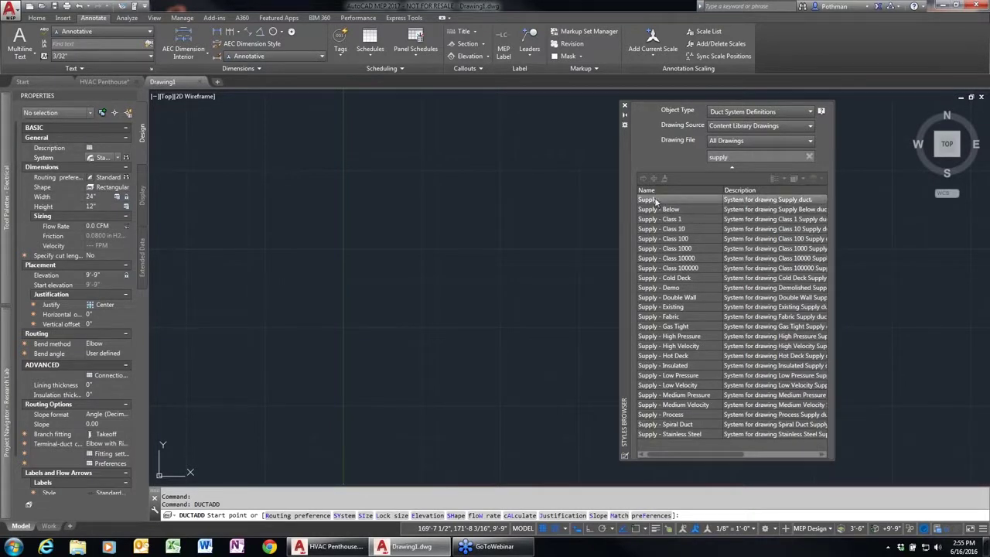
{"action": "double_click", "coordinate": [656, 199]}
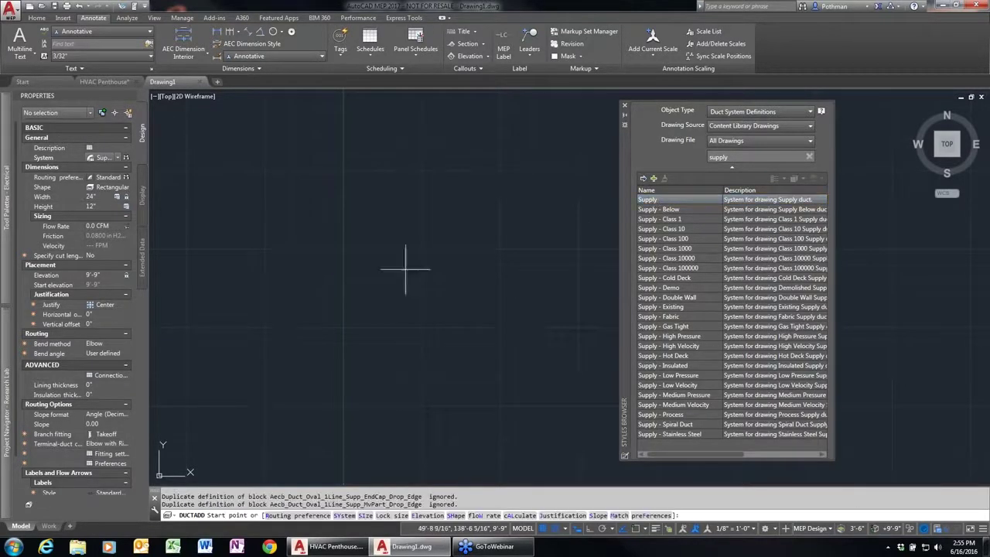
{"action": "left_click", "coordinate": [118, 158]}
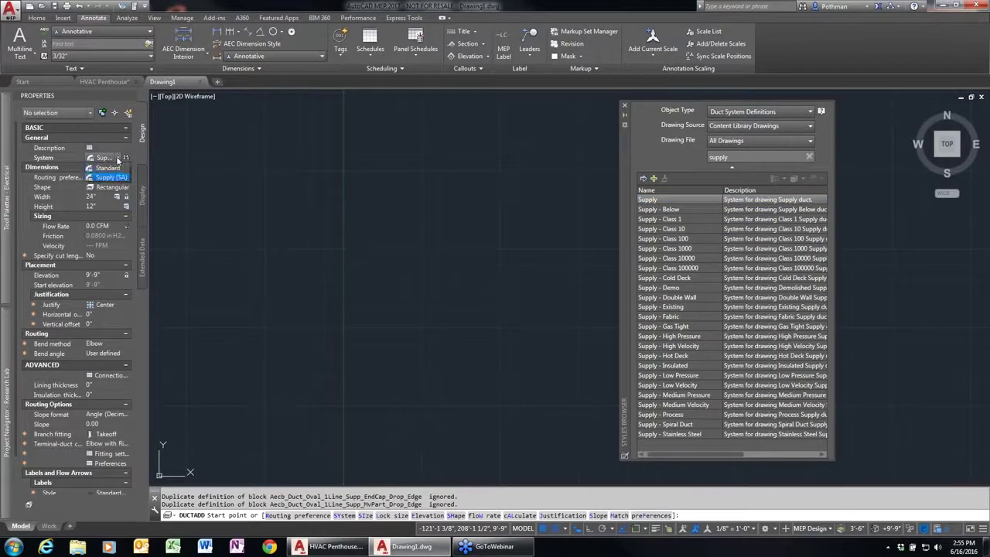
{"action": "left_click", "coordinate": [118, 157]}
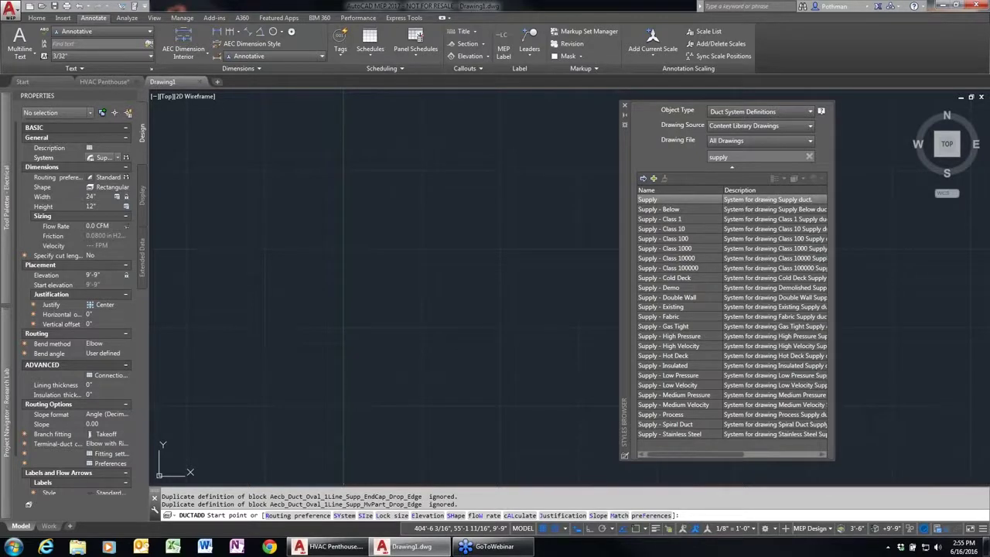
- Close Drawing1 without saving and open Interference Detection on the penthouse plan, moved aside
{"action": "left_click", "coordinate": [201, 82]}
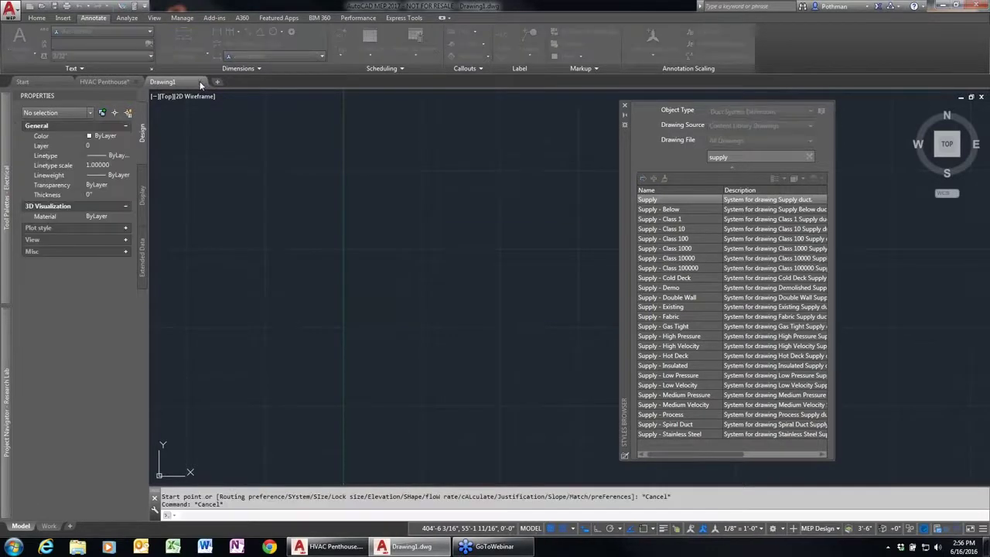
{"action": "left_click", "coordinate": [514, 300]}
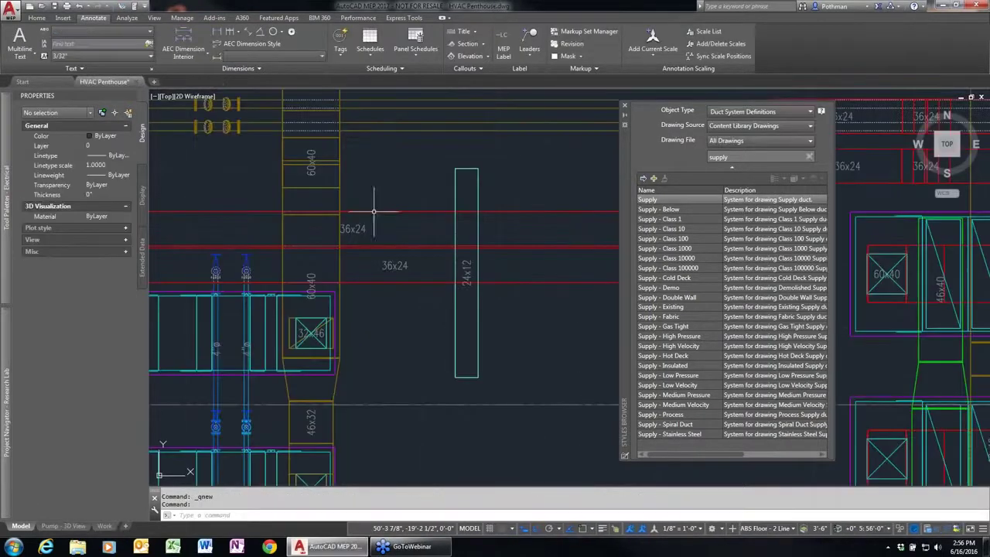
{"action": "left_click", "coordinate": [127, 17]}
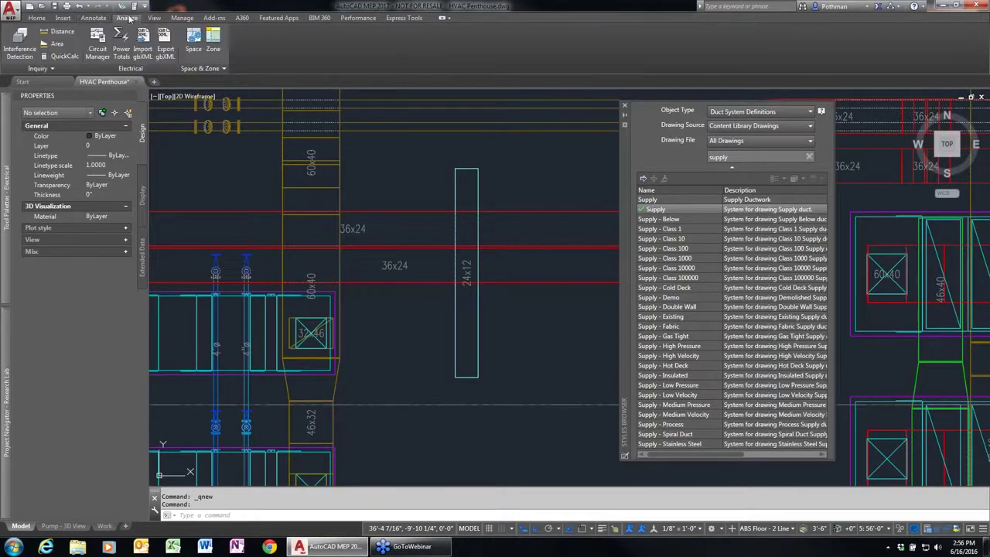
{"action": "left_click", "coordinate": [29, 55]}
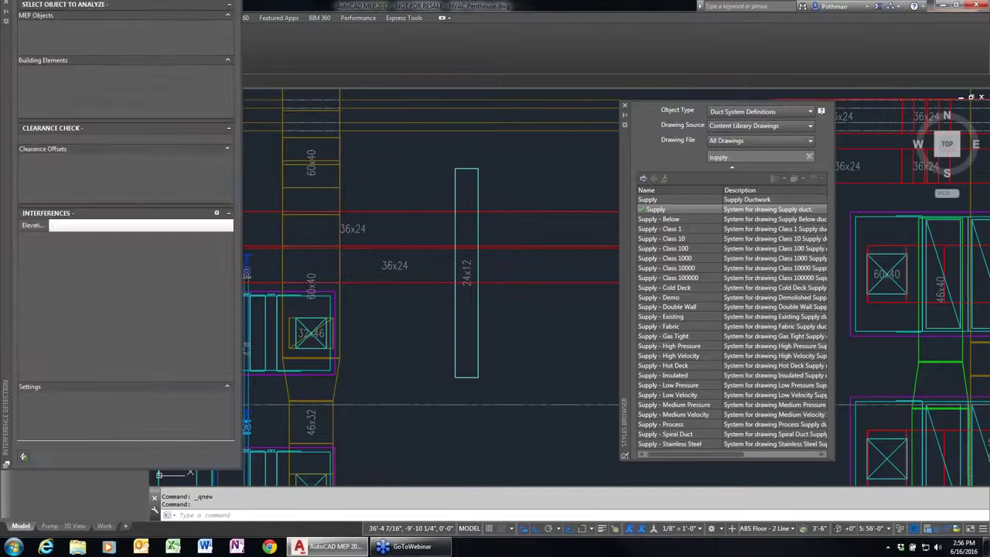
{"action": "left_click_drag", "start_coordinate": [5, 65], "coordinate": [273, 119]}
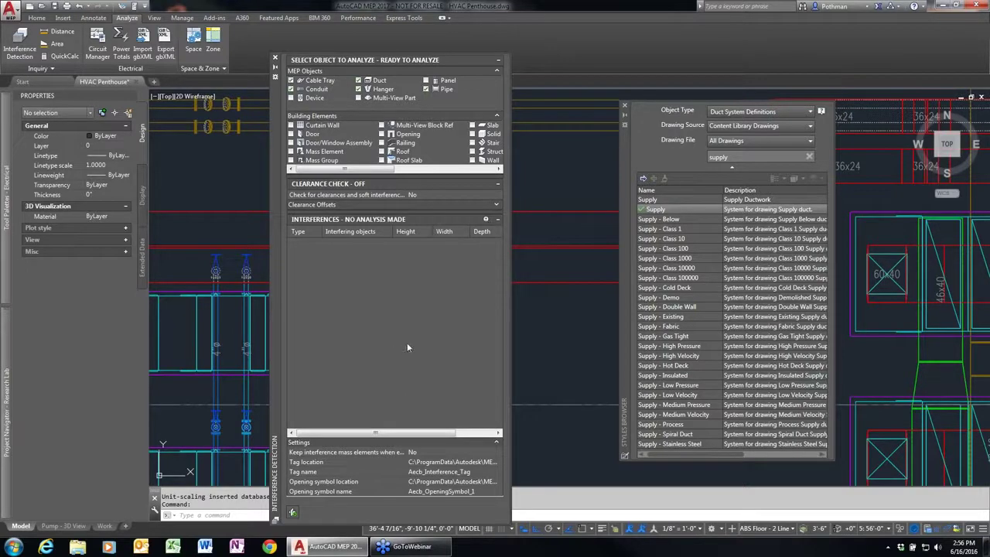
- Close the Interference Detection panel and delete the 24x12 duct
{"action": "left_click", "coordinate": [276, 60]}
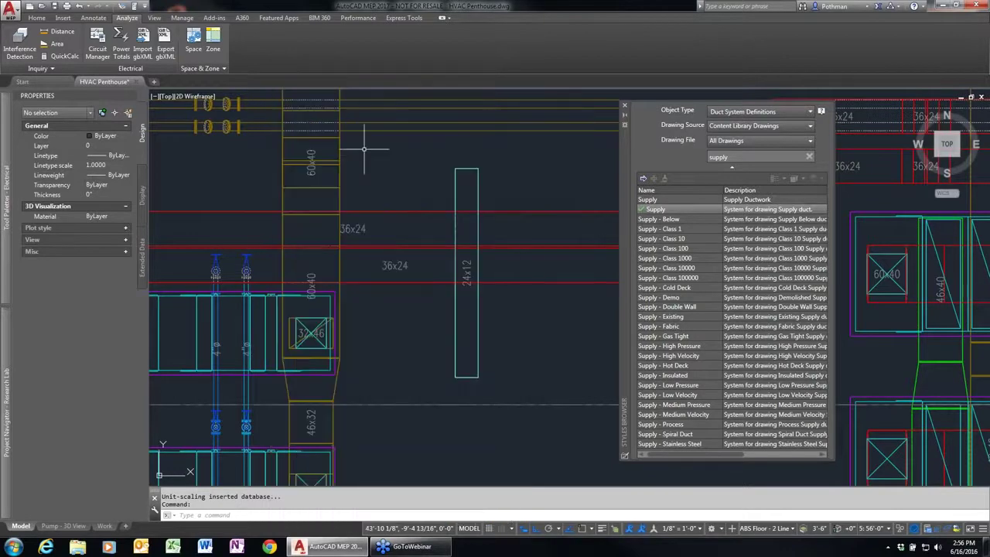
{"action": "left_click", "coordinate": [474, 272]}
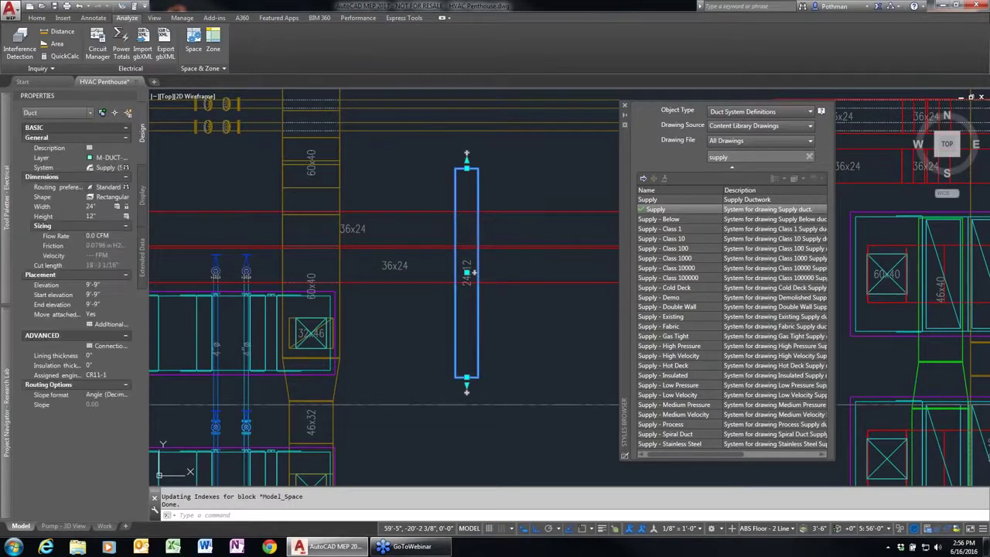
{"action": "key", "text": "Delete"}
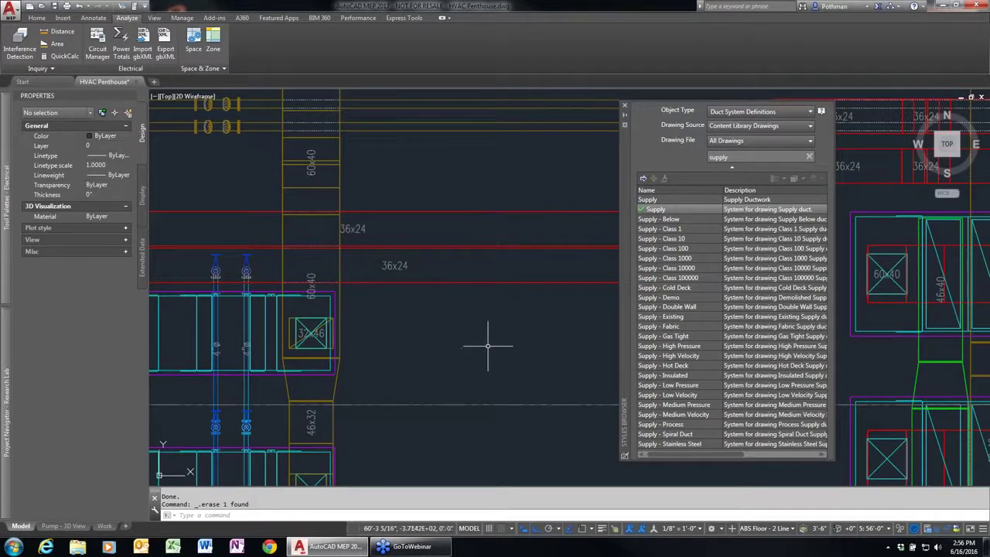
- Try the RECTANGLE and BOX commands, sketching a box base, then cancel
{"action": "type", "text": "rec"}
{"action": "key", "text": "Return"}
{"action": "key", "text": "Escape"}
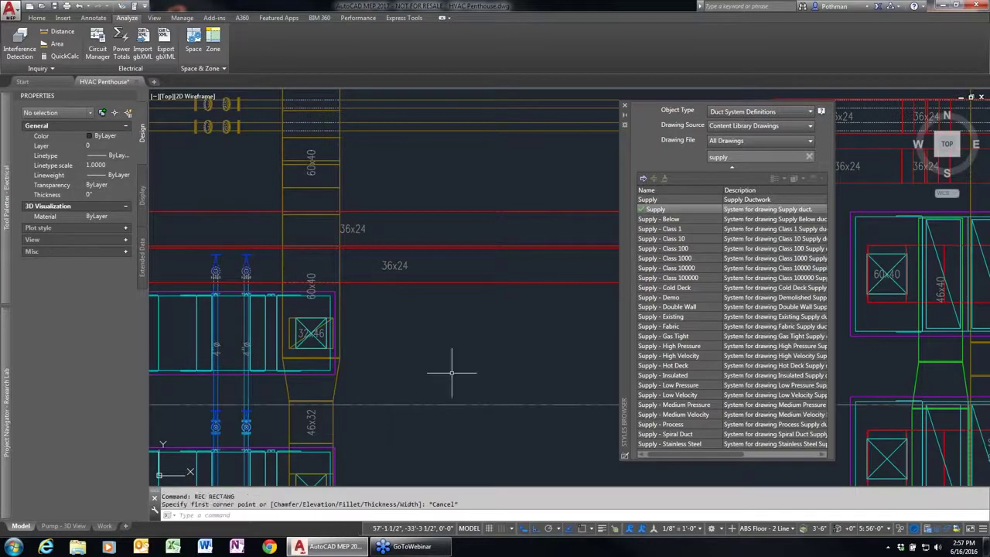
{"action": "type", "text": "box"}
{"action": "key", "text": "Return"}
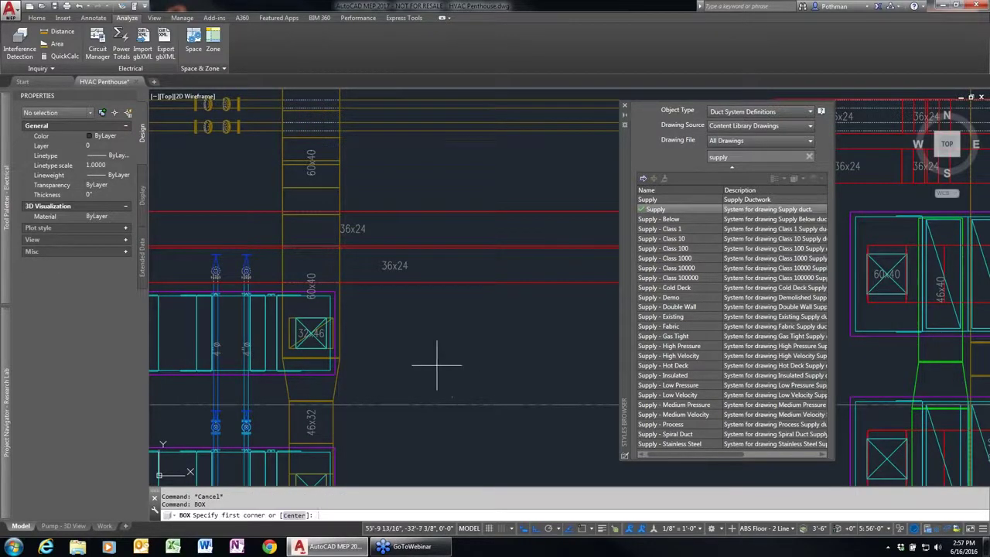
{"action": "left_click", "coordinate": [420, 363]}
{"action": "left_click", "coordinate": [470, 341]}
{"action": "key", "text": "Escape"}
{"action": "key", "text": "Escape"}
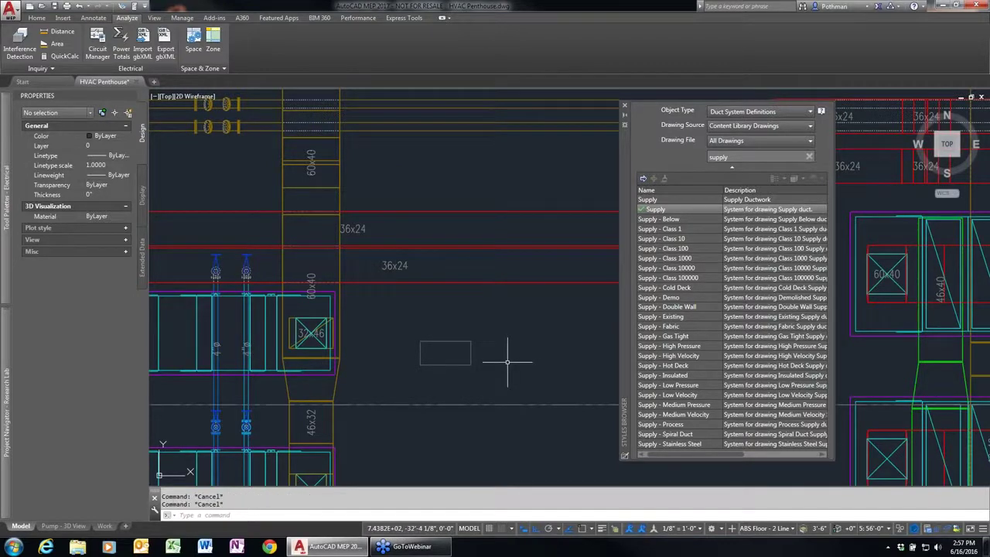
- Define a block named 'test' from the small rectangle, with its base point at the rectangle
{"action": "type", "text": "block"}
{"action": "key", "text": "Return"}
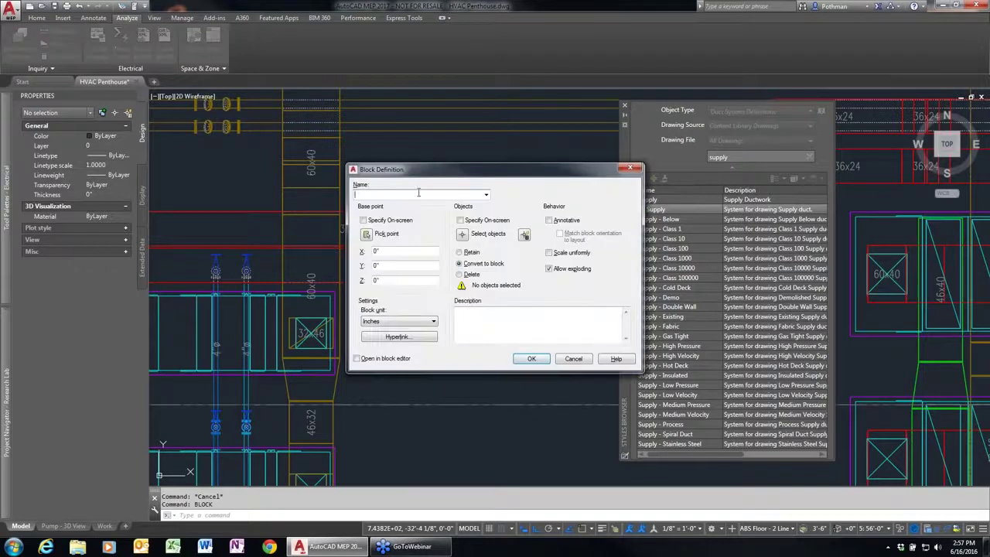
{"action": "type", "text": "test"}
{"action": "left_click", "coordinate": [365, 220]}
{"action": "key", "text": "Return"}
{"action": "left_click", "coordinate": [395, 366]}
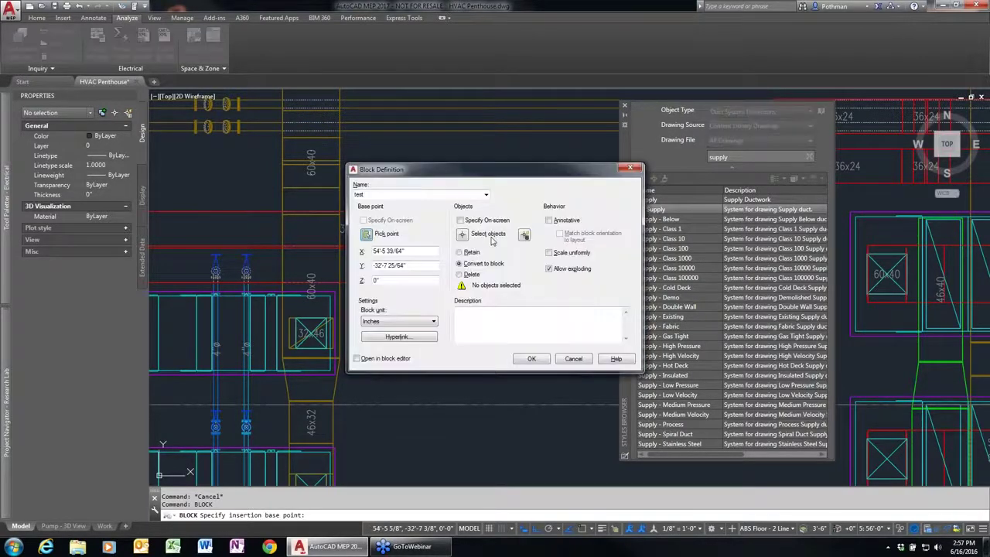
{"action": "left_click", "coordinate": [463, 235]}
{"action": "left_click", "coordinate": [485, 351]}
{"action": "left_click", "coordinate": [394, 383]}
{"action": "key", "text": "Return"}
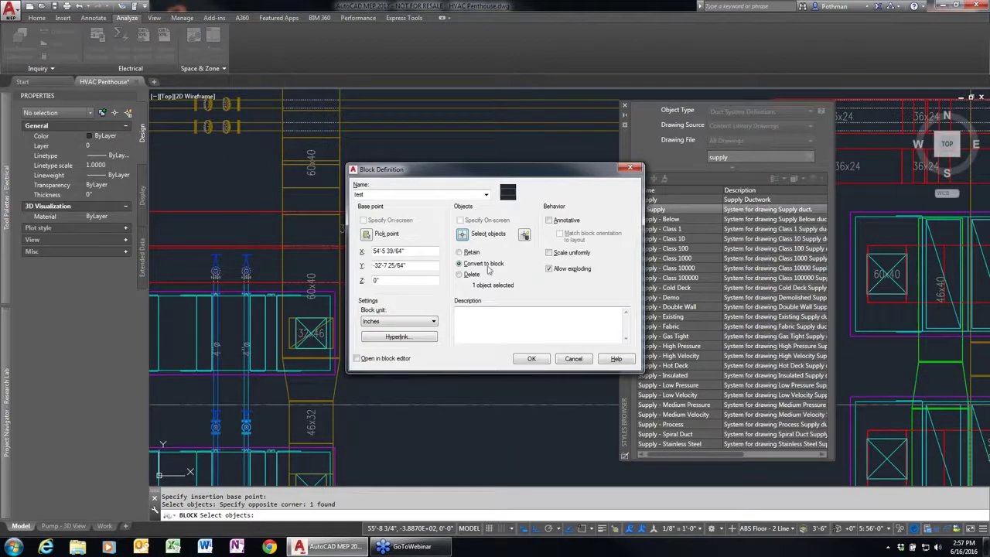
{"action": "left_click", "coordinate": [531, 359]}
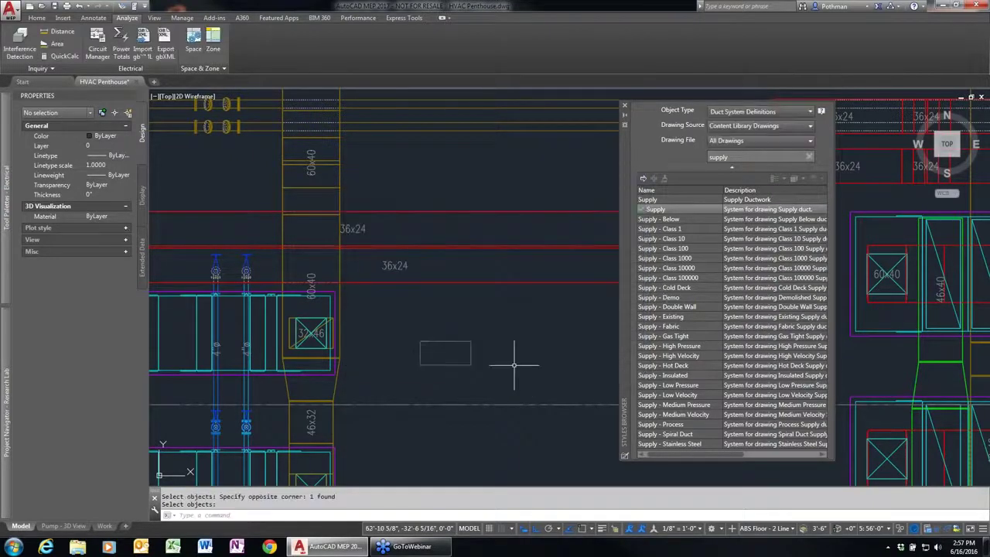
- Review the test block's right-click options without converting it, then deselect it
{"action": "left_click", "coordinate": [448, 364]}
{"action": "right_click", "coordinate": [479, 305]}
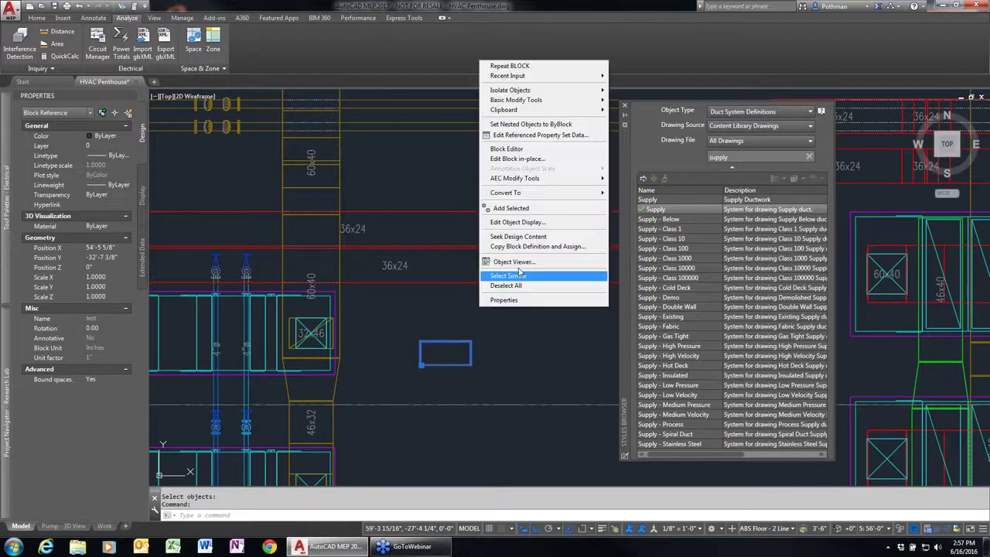
{"action": "mouse_move", "coordinate": [506, 192]}
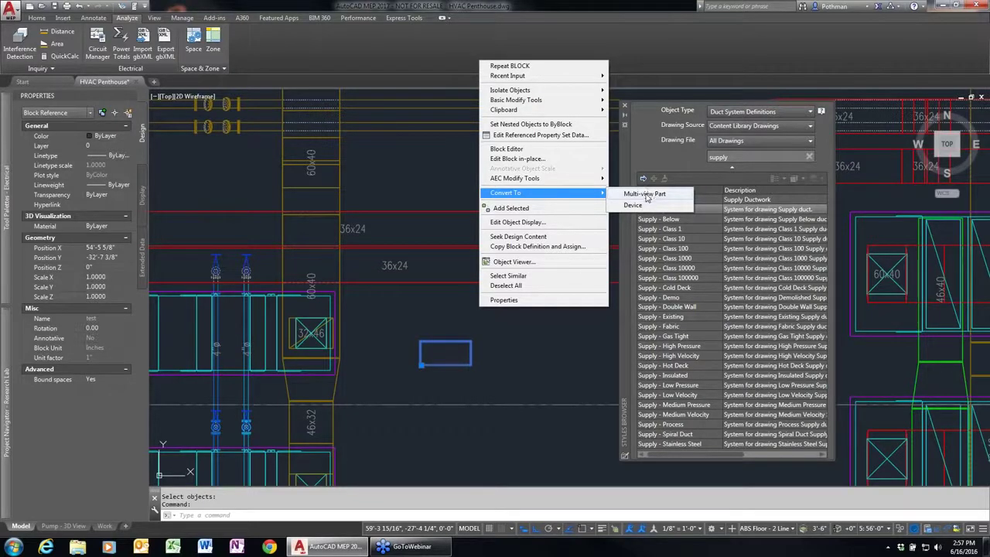
{"action": "left_click", "coordinate": [431, 250]}
{"action": "key", "text": "Escape"}
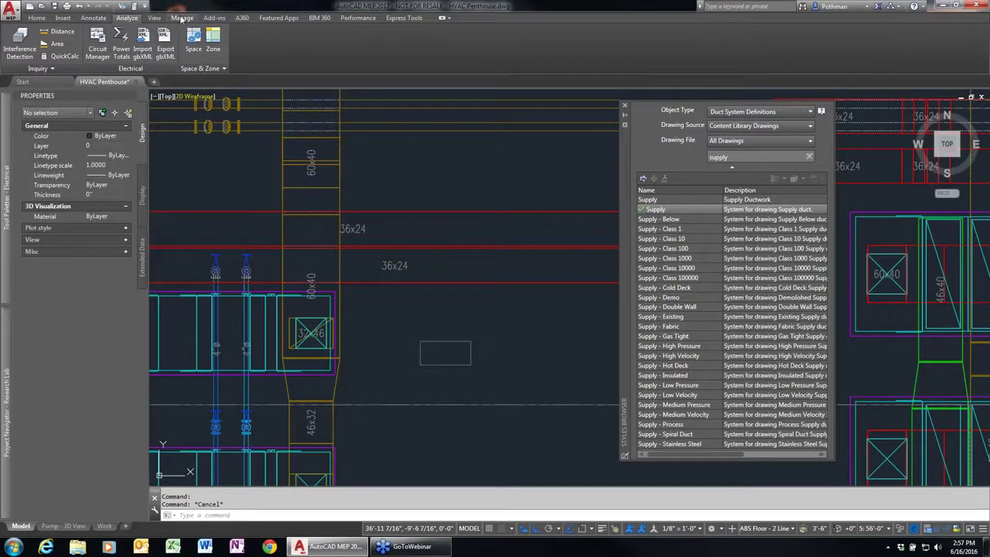
- Launch the Parametric Part Wizard from the Home tab's content tools
{"action": "left_click", "coordinate": [14, 11]}
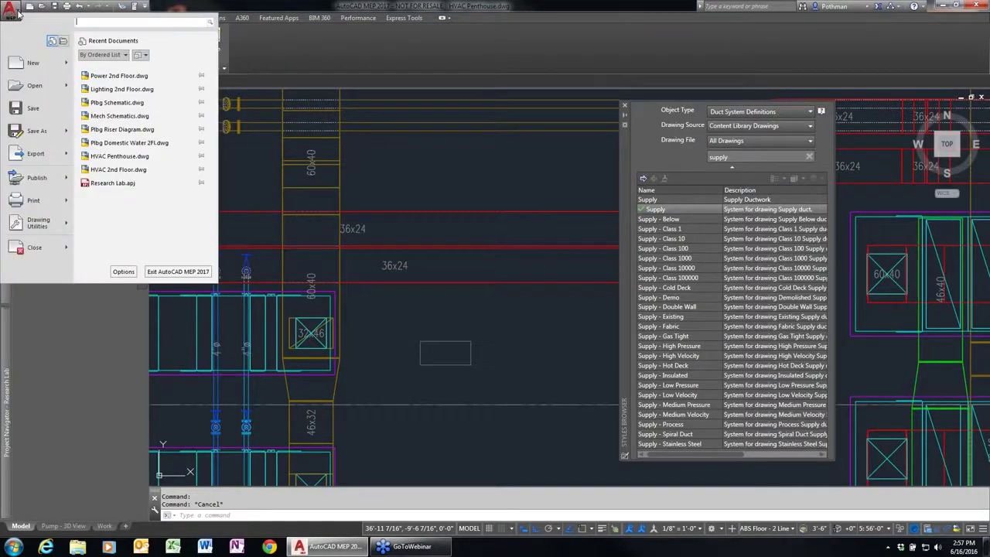
{"action": "left_click", "coordinate": [25, 14]}
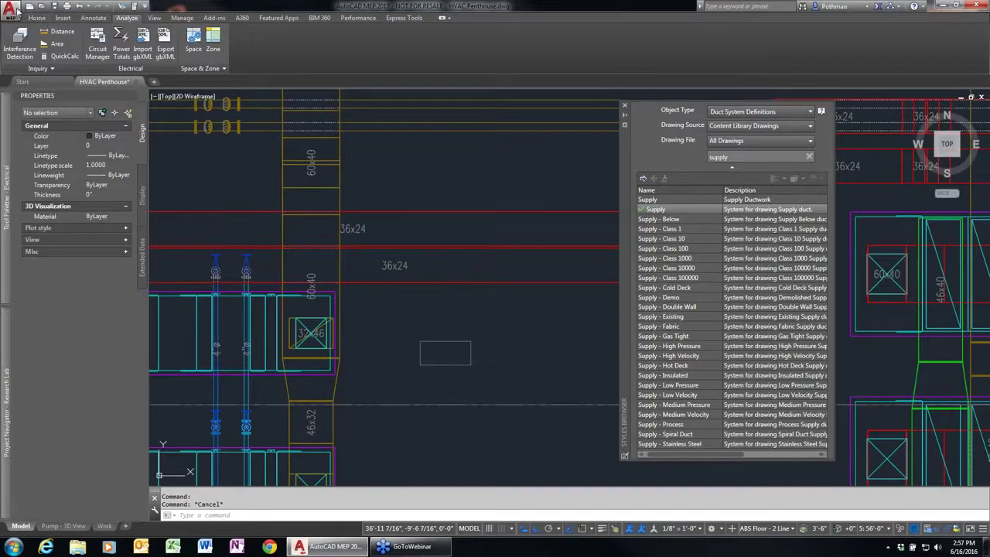
{"action": "left_click", "coordinate": [34, 19]}
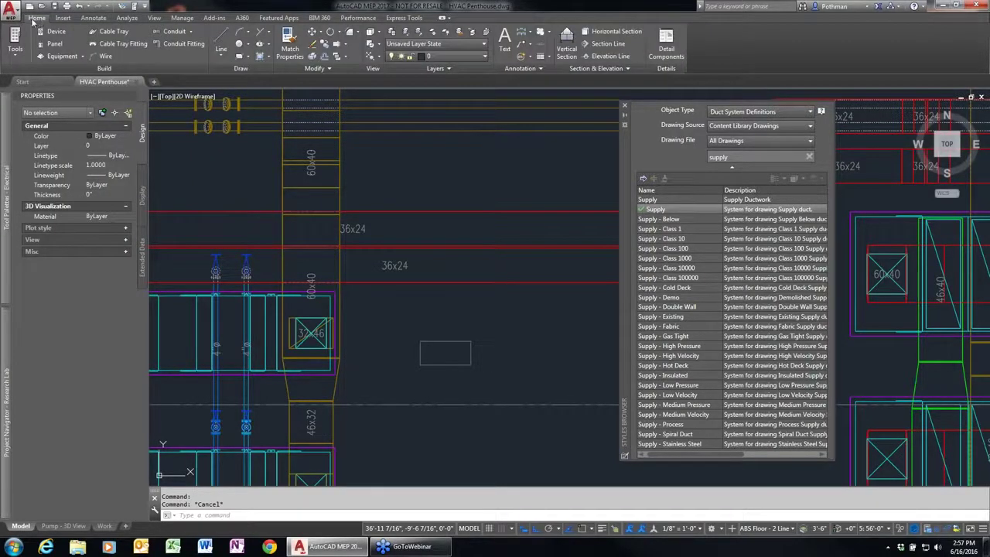
{"action": "left_click", "coordinate": [16, 56]}
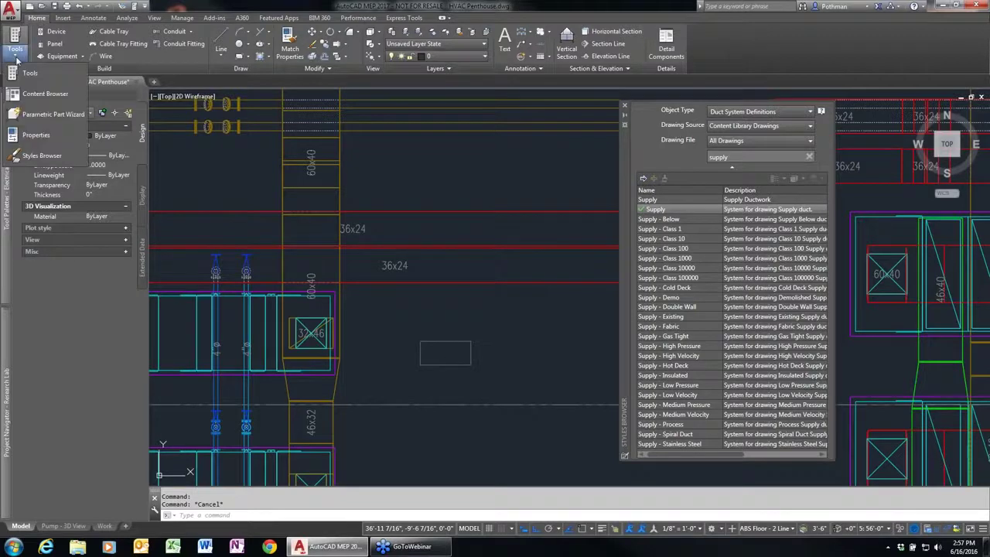
{"action": "left_click", "coordinate": [48, 115]}
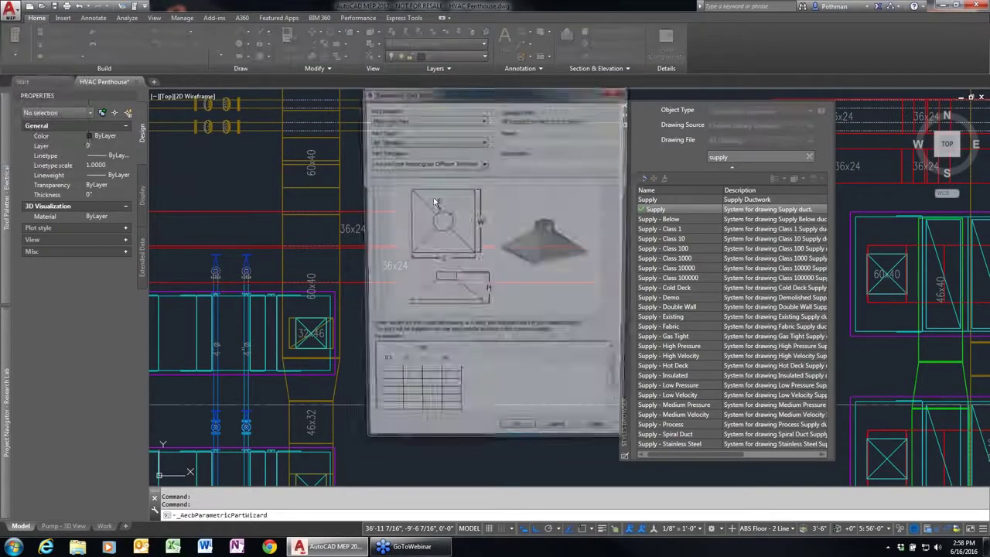
- Set Multi-view Part, Pump and the Horizontal Centrifugal Pump Template, then close the wizard
{"action": "left_click", "coordinate": [433, 119]}
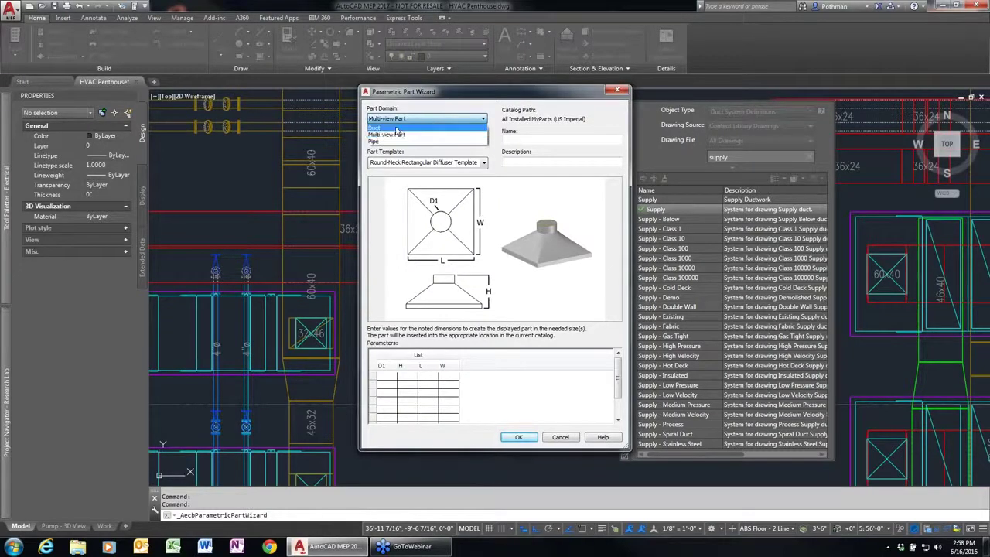
{"action": "left_click", "coordinate": [391, 135]}
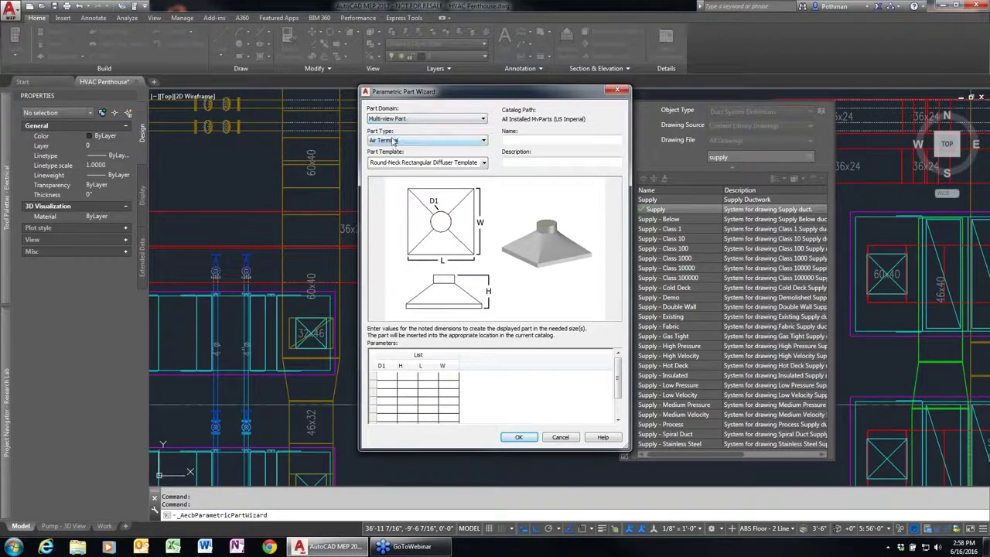
{"action": "left_click", "coordinate": [393, 140]}
{"action": "left_click", "coordinate": [386, 169]}
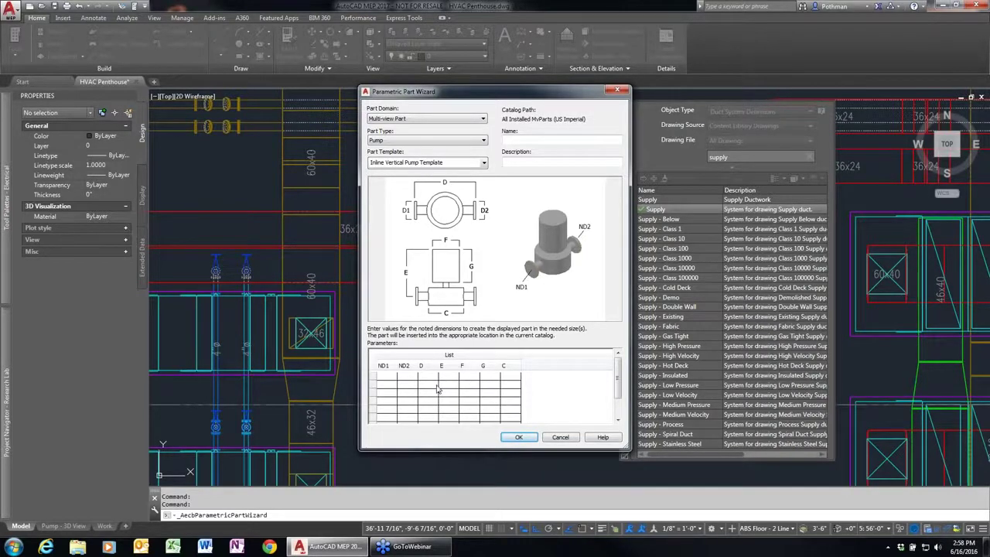
{"action": "left_click", "coordinate": [485, 164]}
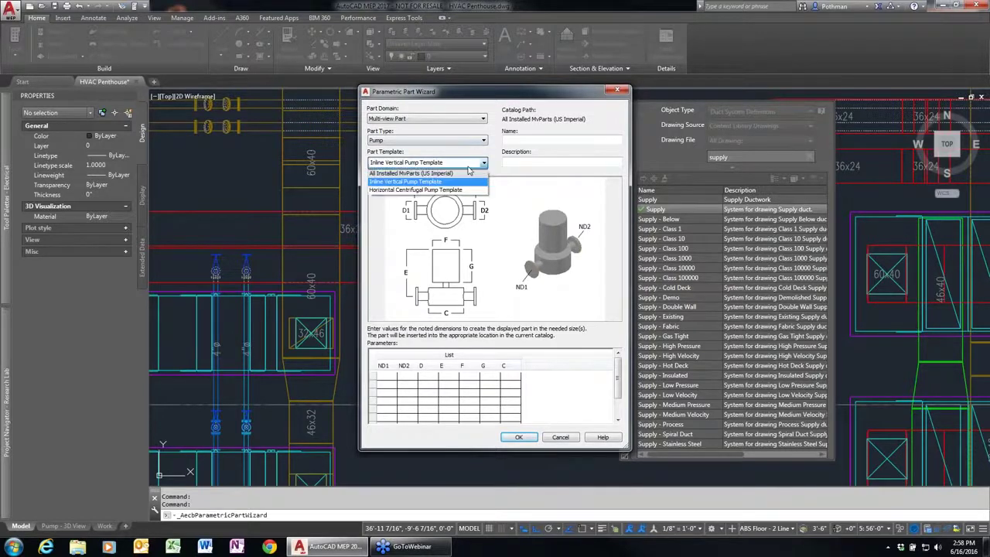
{"action": "left_click", "coordinate": [438, 190]}
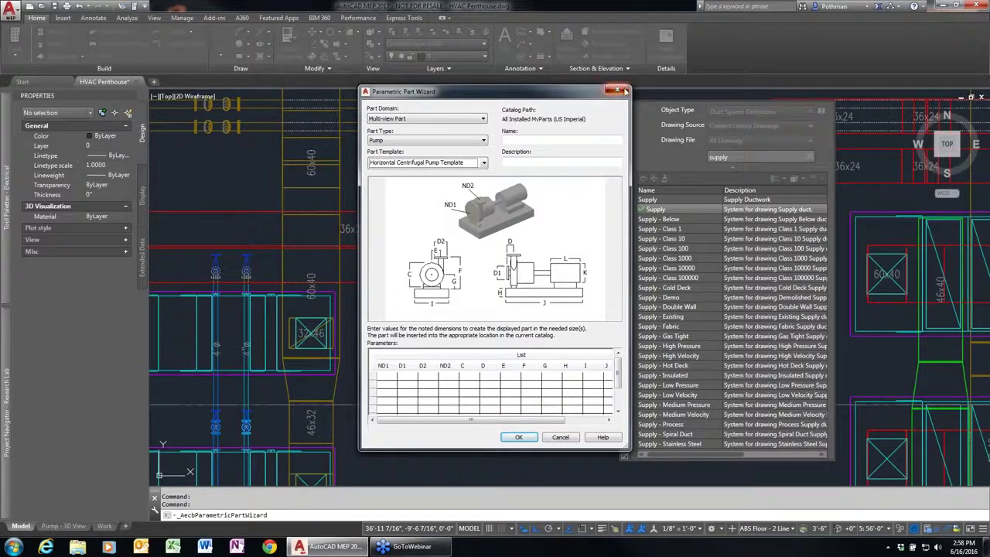
{"action": "left_click", "coordinate": [617, 90]}
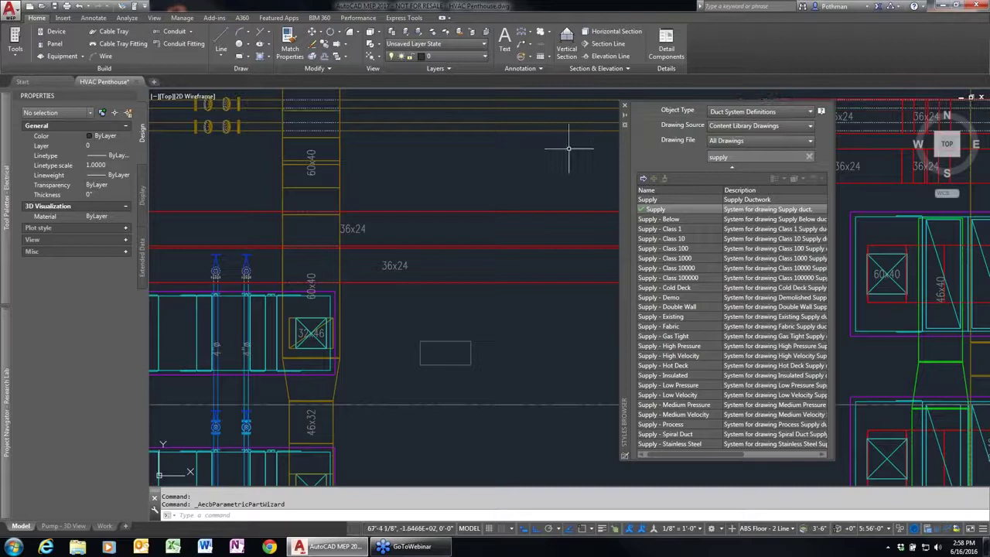